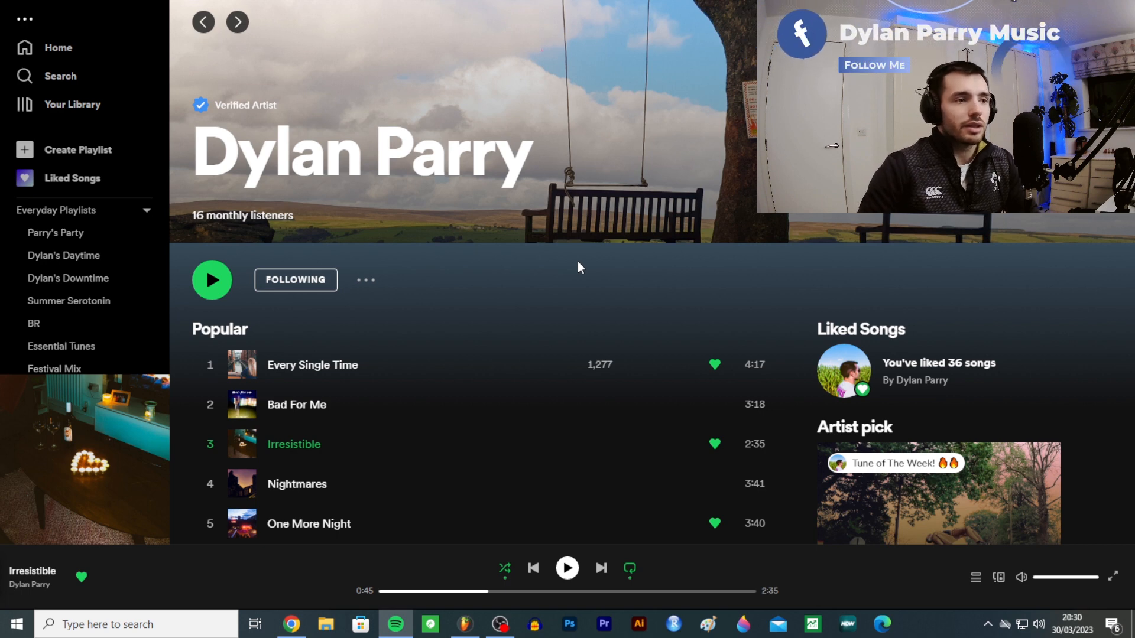
- Play the song Irresistible for a few seconds and pause it
{"action": "left_click", "coordinate": [569, 573]}
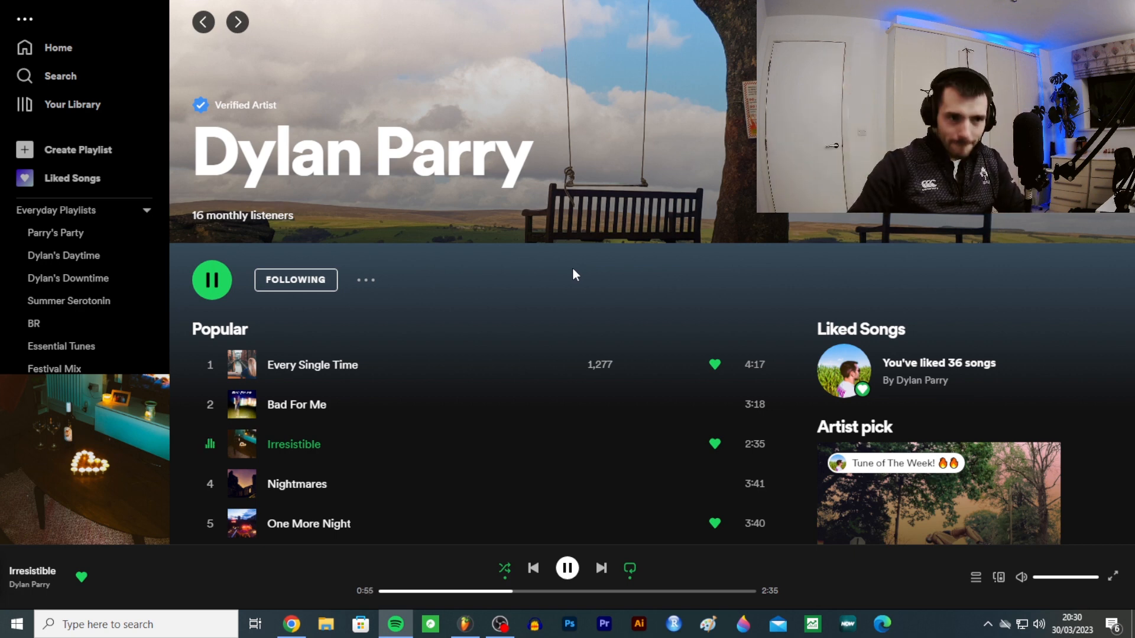
{"action": "left_click", "coordinate": [573, 572]}
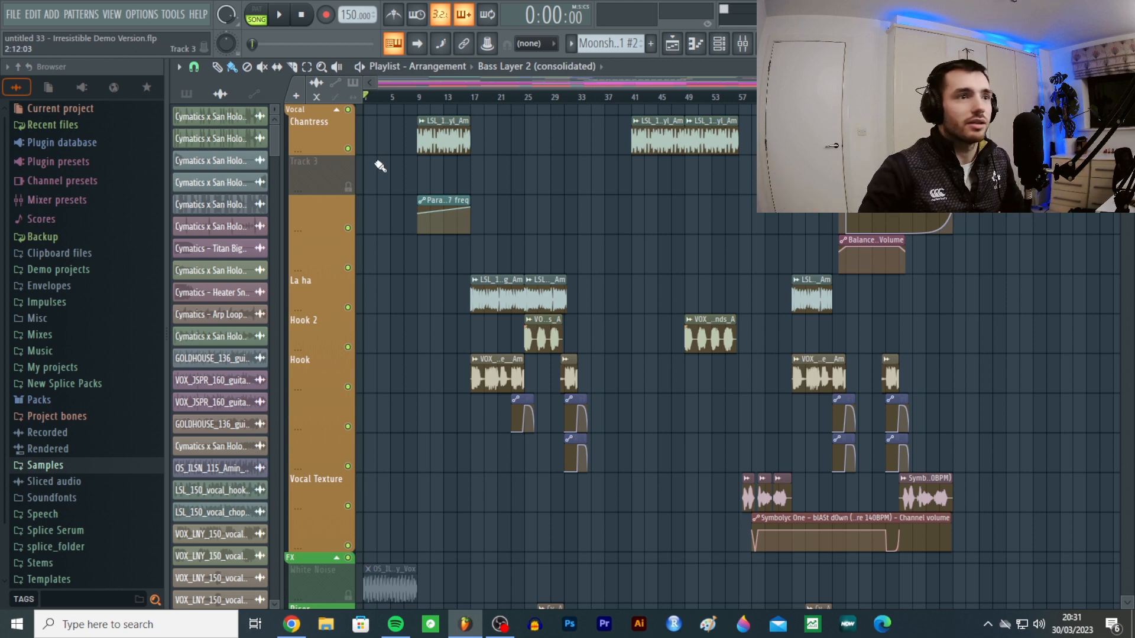
- Switch to the Irresistible project in FL Studio and play the opening bars of the arrangement, then stop playback
{"action": "scroll", "coordinate": [380, 168], "scroll_direction": "down", "scroll_amount": 6}
{"action": "scroll", "coordinate": [382, 171], "scroll_direction": "up", "scroll_amount": 6}
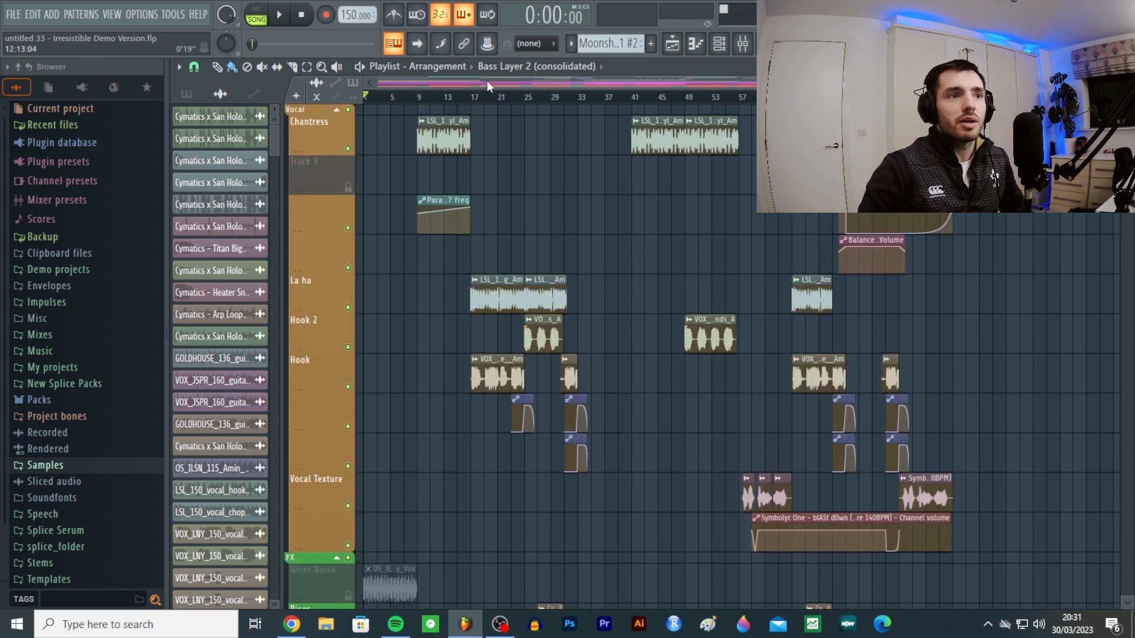
{"action": "scroll", "coordinate": [404, 110], "scroll_direction": "up", "scroll_amount": 3}
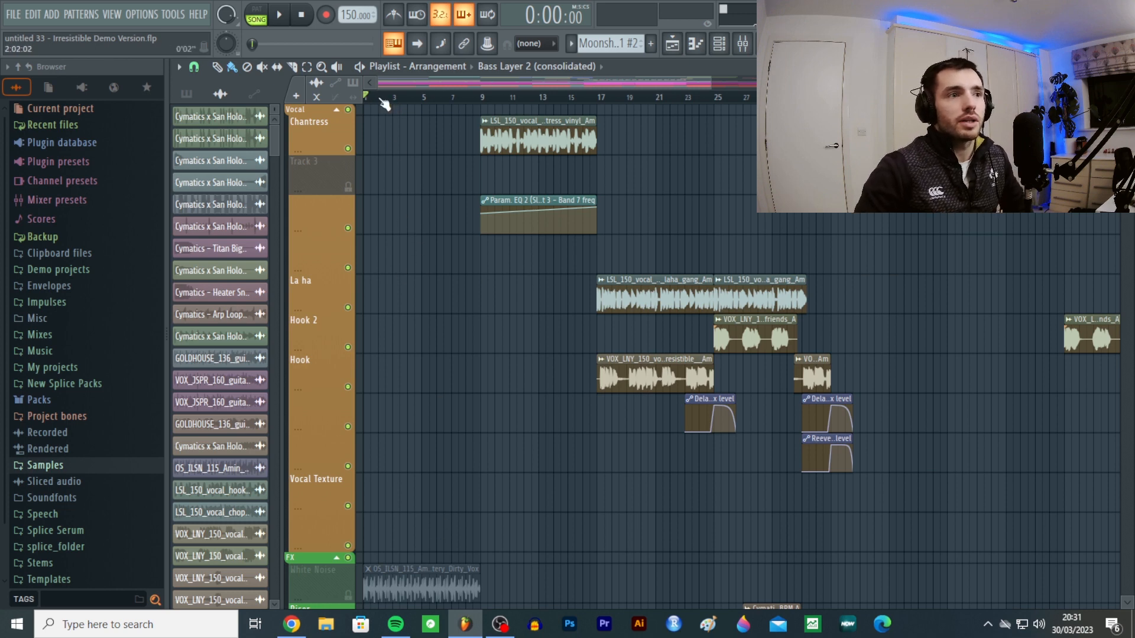
{"action": "key", "text": "space"}
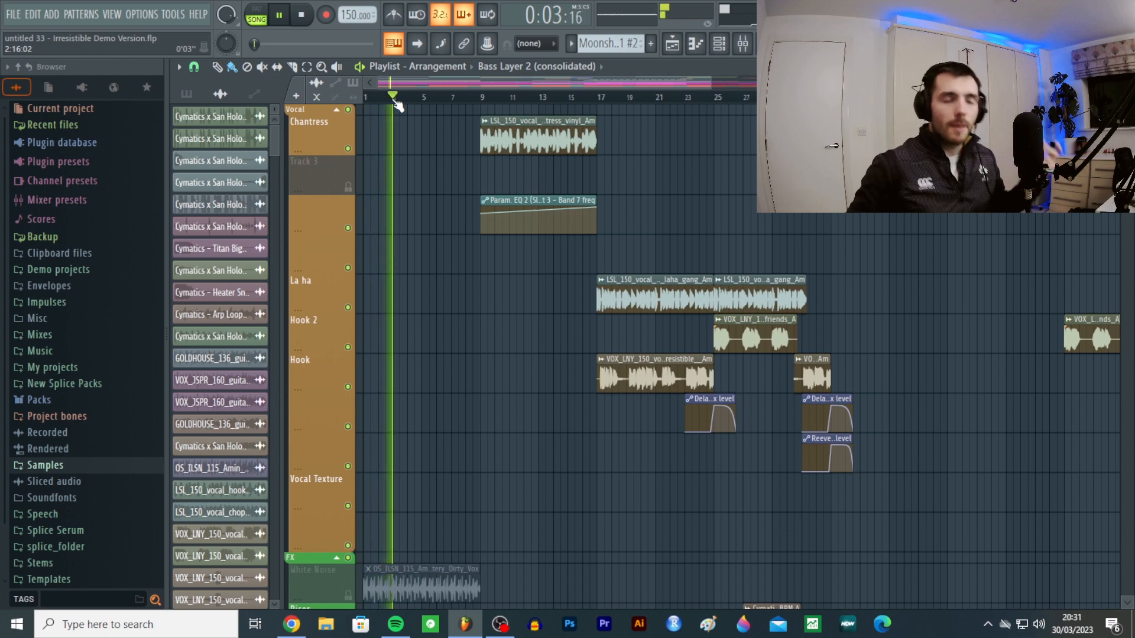
{"action": "key", "text": "space"}
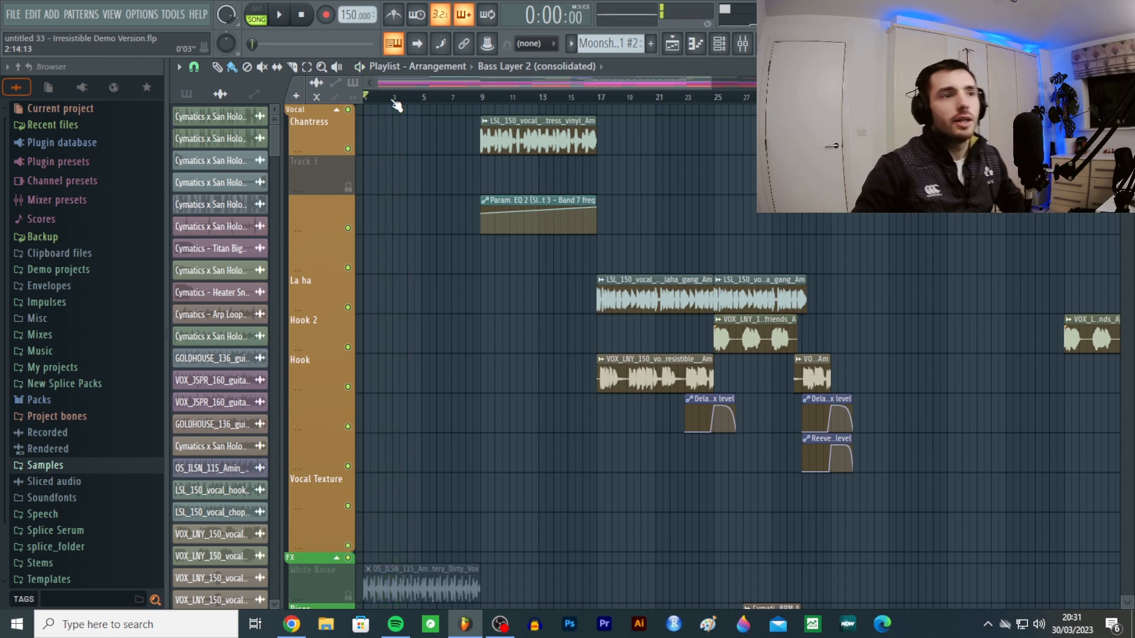
- Inspect the sample settings of the first VOX_JSPR_160_guitar_tweaky_A clip on the Guitar track, then close them
{"action": "scroll", "coordinate": [444, 197], "scroll_direction": "down", "scroll_amount": 3}
{"action": "scroll", "coordinate": [400, 246], "scroll_direction": "down", "scroll_amount": 10}
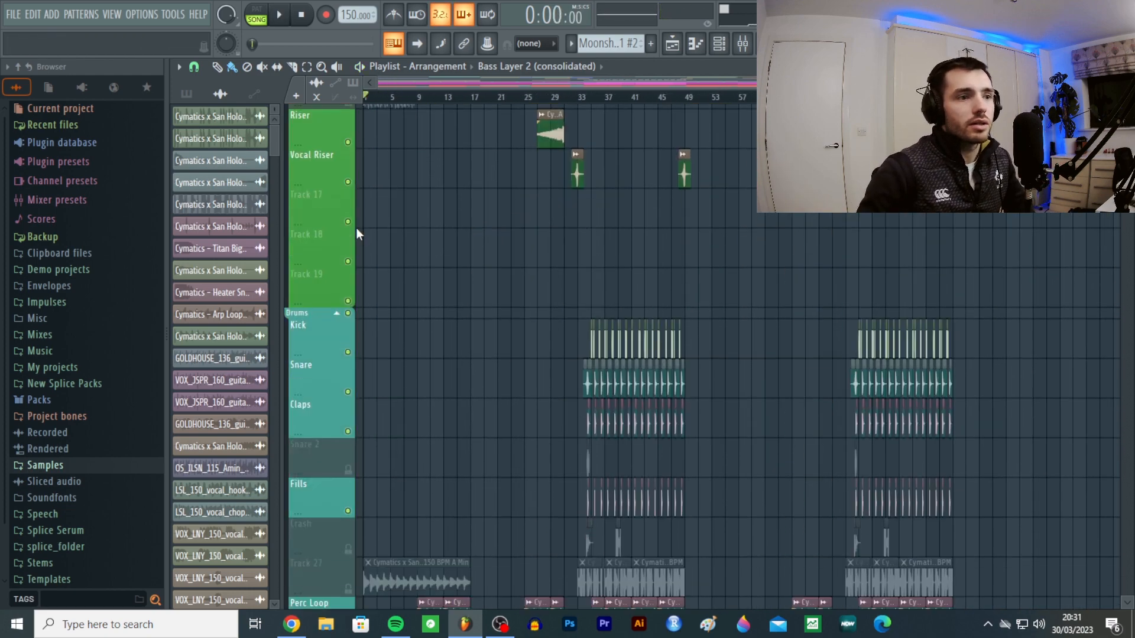
{"action": "scroll", "coordinate": [356, 228], "scroll_direction": "down", "scroll_amount": 10}
{"action": "scroll", "coordinate": [380, 172], "scroll_direction": "up", "scroll_amount": 5}
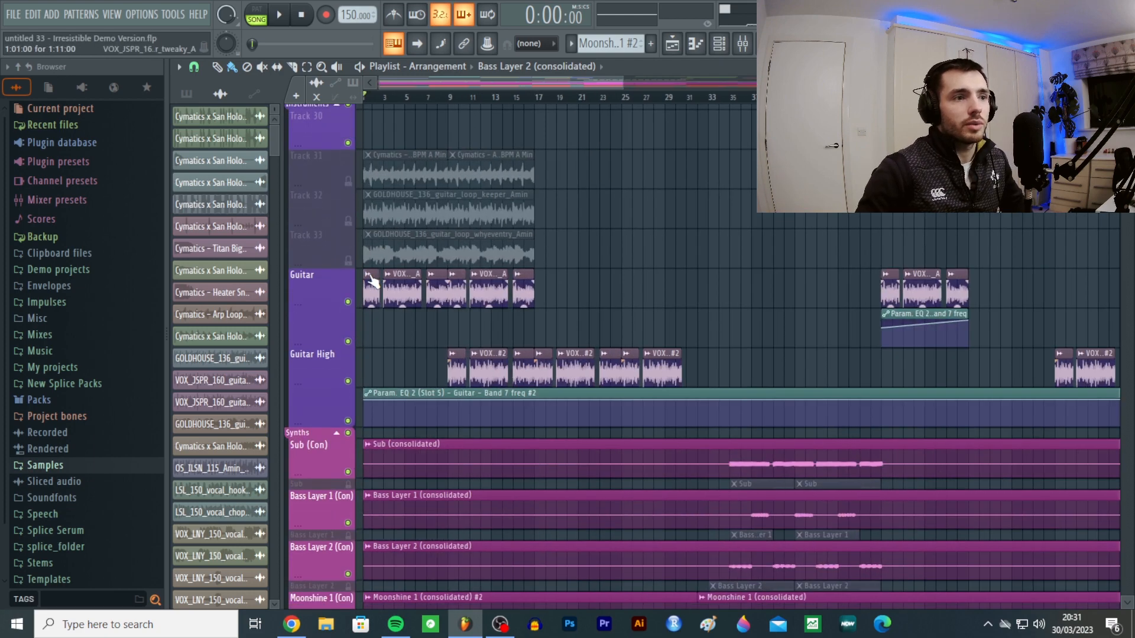
{"action": "scroll", "coordinate": [364, 87], "scroll_direction": "up", "scroll_amount": 2}
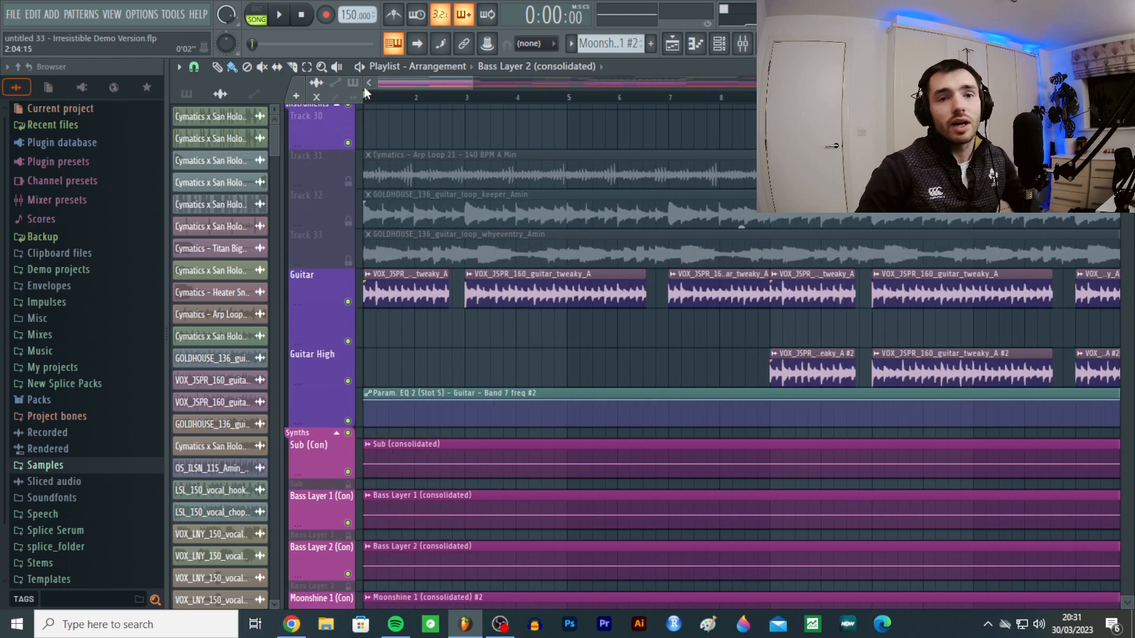
{"action": "double_click", "coordinate": [397, 288]}
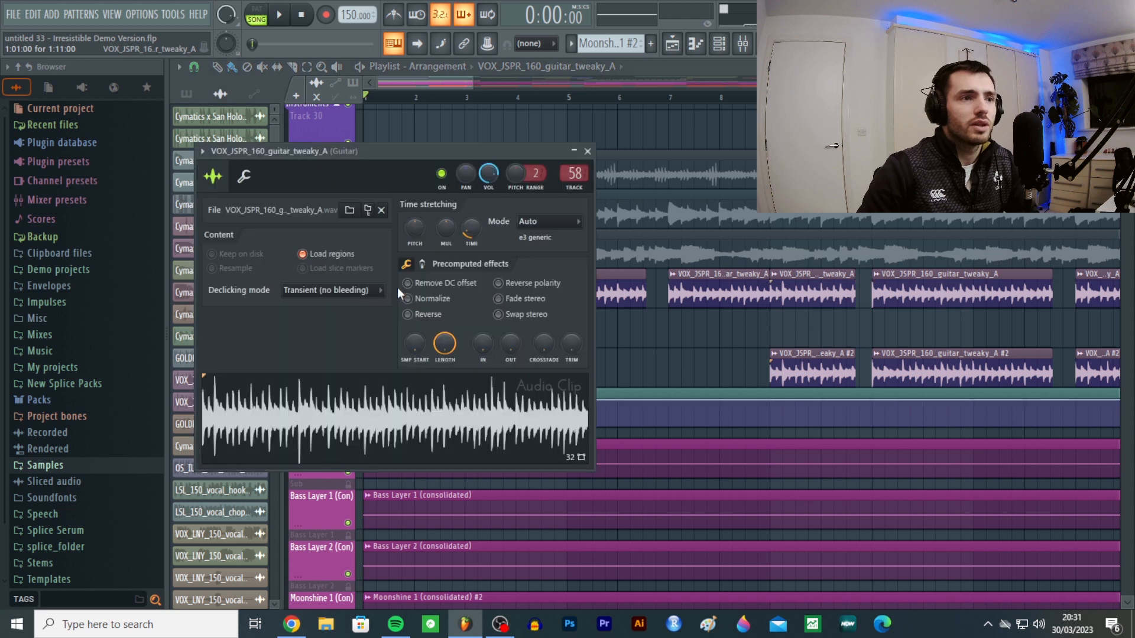
{"action": "left_click_drag", "start_coordinate": [528, 147], "coordinate": [556, 141]}
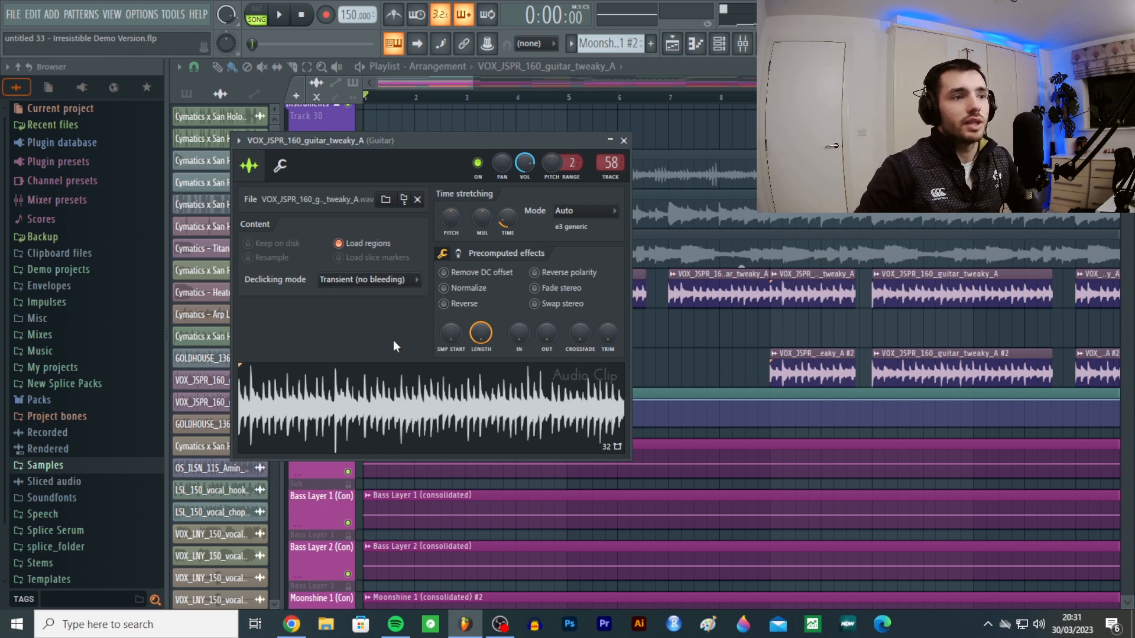
{"action": "key", "text": "Escape"}
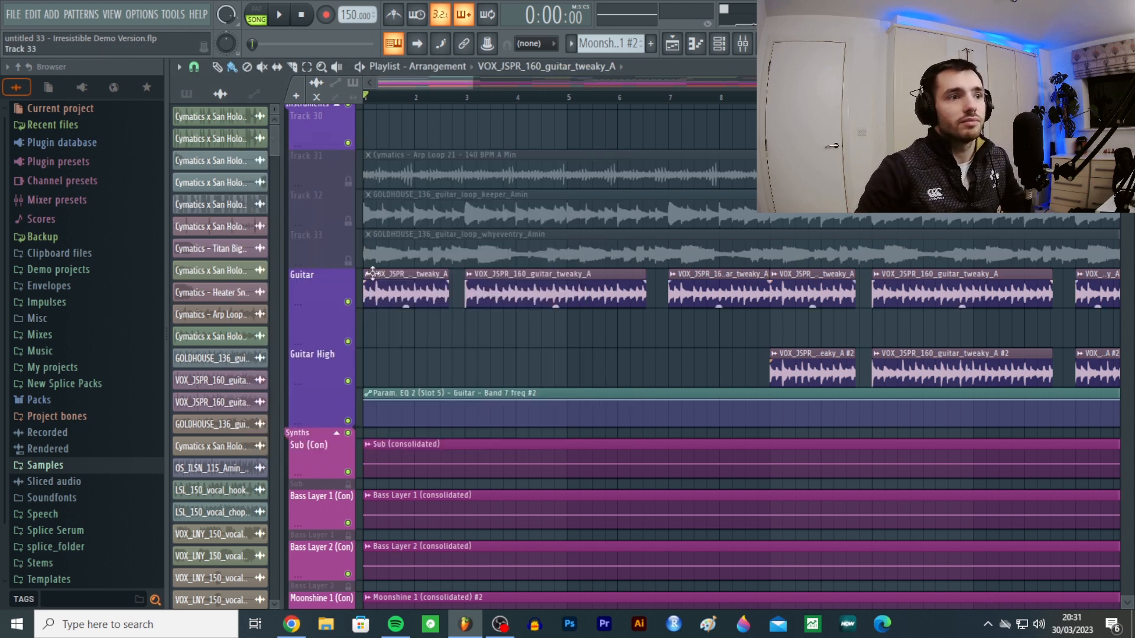
- Solo the Guitar track and play it from the start of the arrangement
{"action": "right_click", "coordinate": [347, 302]}
{"action": "key", "text": "space"}
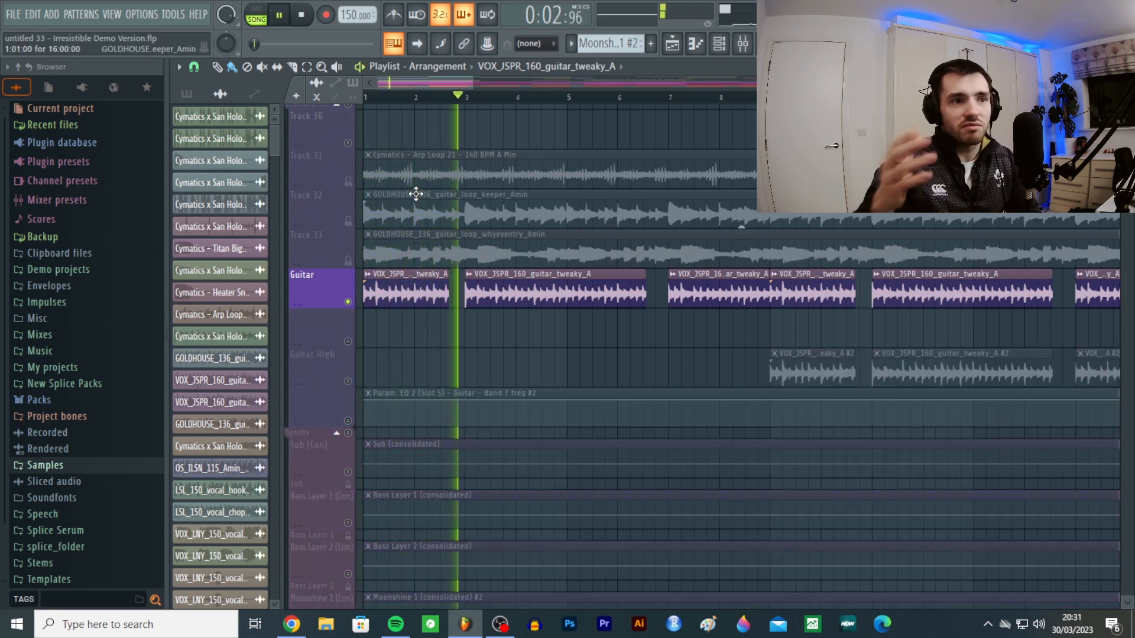
- Solo the Guitar High track and play it from bar 9
{"action": "right_click", "coordinate": [348, 380]}
{"action": "key", "text": "space"}
{"action": "scroll", "coordinate": [703, 145], "scroll_direction": "down", "scroll_amount": 2}
{"action": "scroll", "coordinate": [703, 145], "scroll_direction": "down", "scroll_amount": 1}
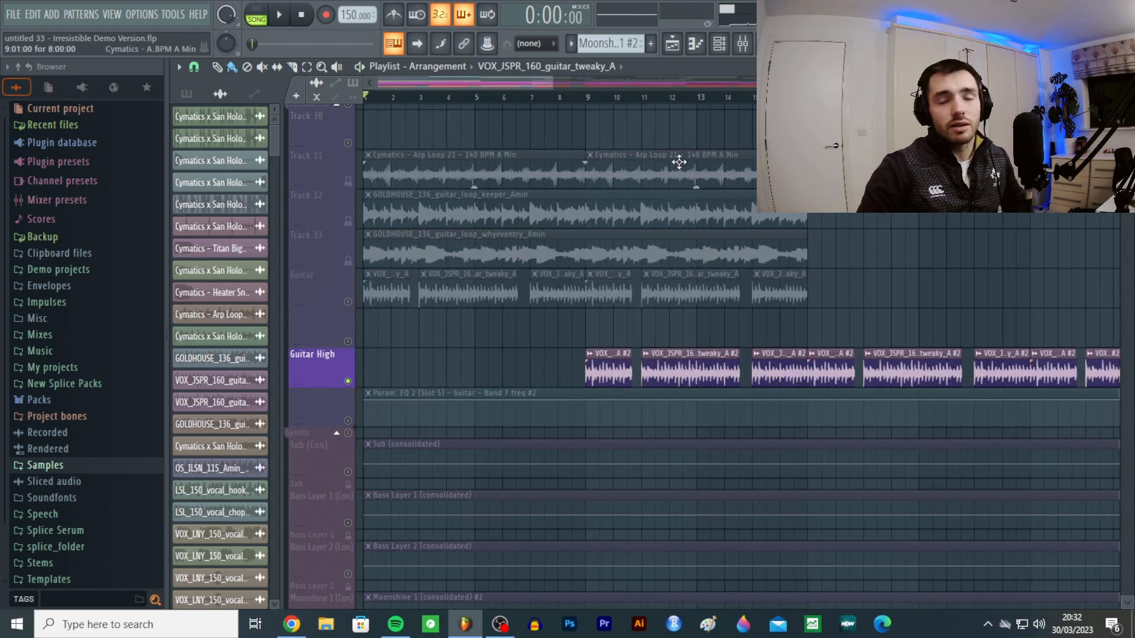
{"action": "left_click", "coordinate": [591, 98]}
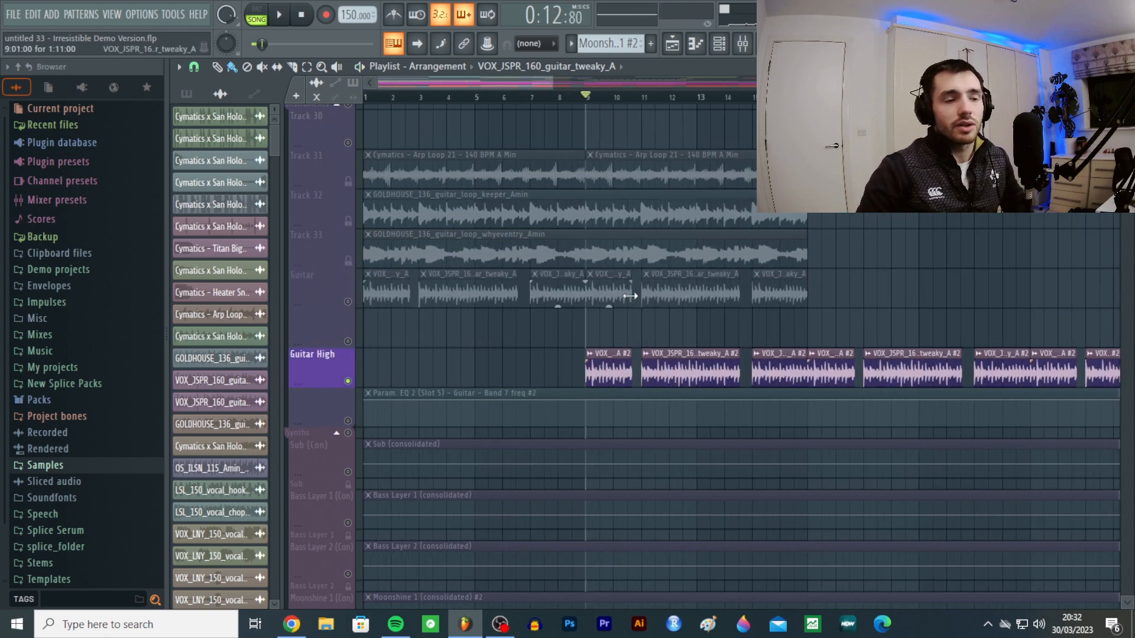
{"action": "scroll", "coordinate": [603, 298], "scroll_direction": "up", "scroll_amount": 3}
{"action": "key", "text": "space"}
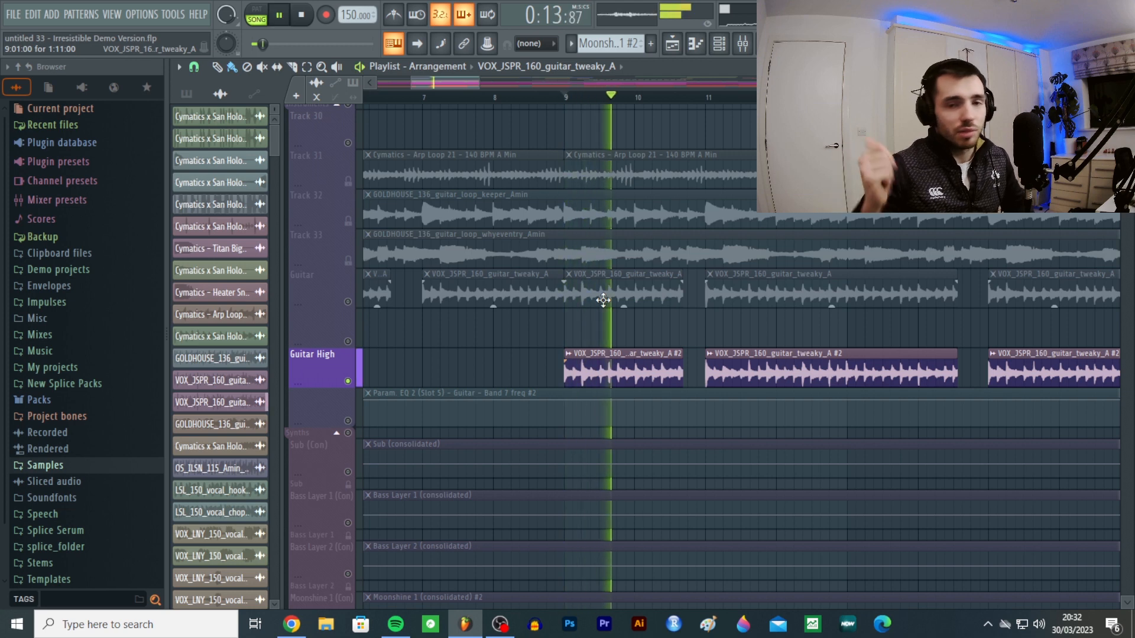
- Check the Guitar High clip's pitch settings, then unmute the Guitar track to hear both guitars together and stop playback
{"action": "double_click", "coordinate": [617, 354]}
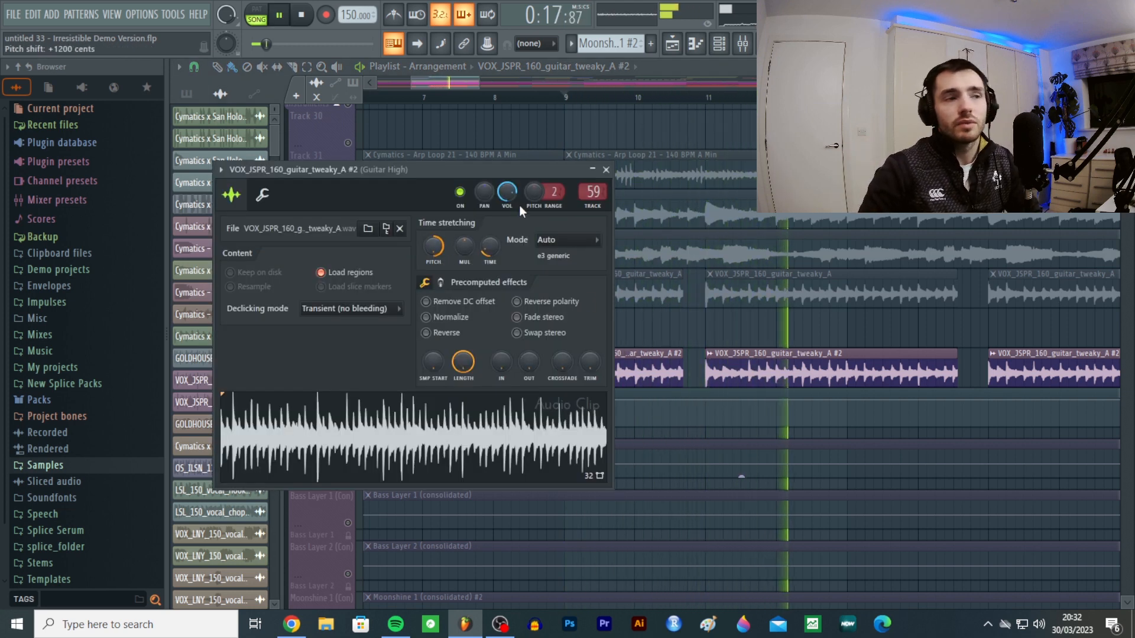
{"action": "left_click", "coordinate": [606, 169]}
{"action": "left_click", "coordinate": [349, 302]}
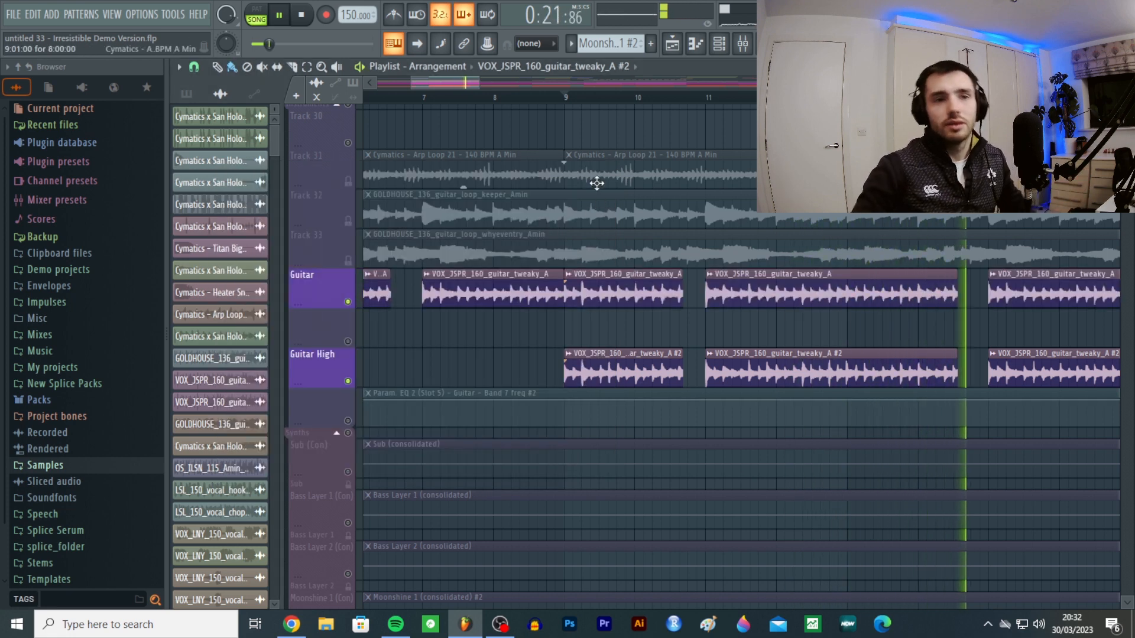
{"action": "key", "text": "space"}
- Solo the consolidated Soul Pad track in the Drop Synths group, play it from the start, and stop
{"action": "scroll", "coordinate": [588, 204], "scroll_direction": "down", "scroll_amount": 5}
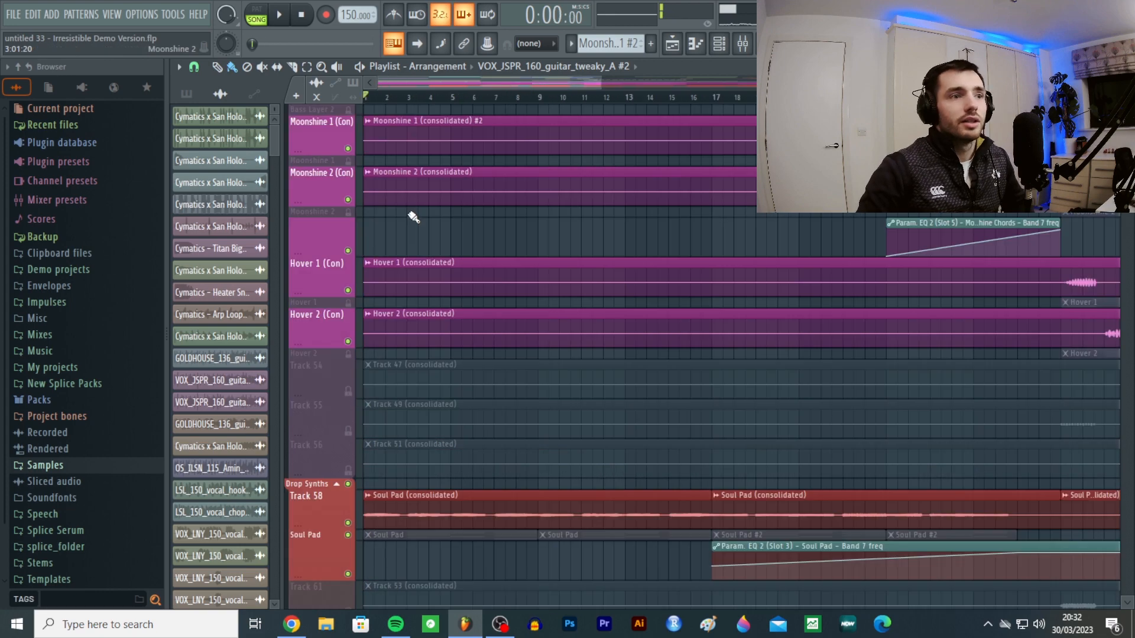
{"action": "scroll", "coordinate": [414, 217], "scroll_direction": "down", "scroll_amount": 7}
{"action": "scroll", "coordinate": [395, 230], "scroll_direction": "down", "scroll_amount": 1}
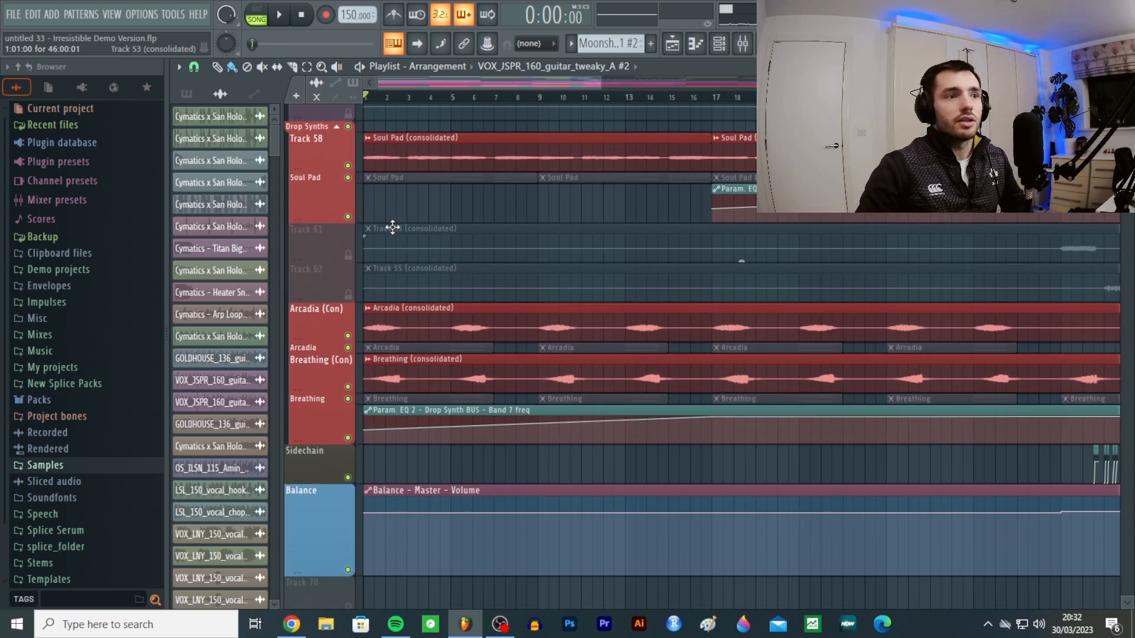
{"action": "right_click", "coordinate": [348, 166]}
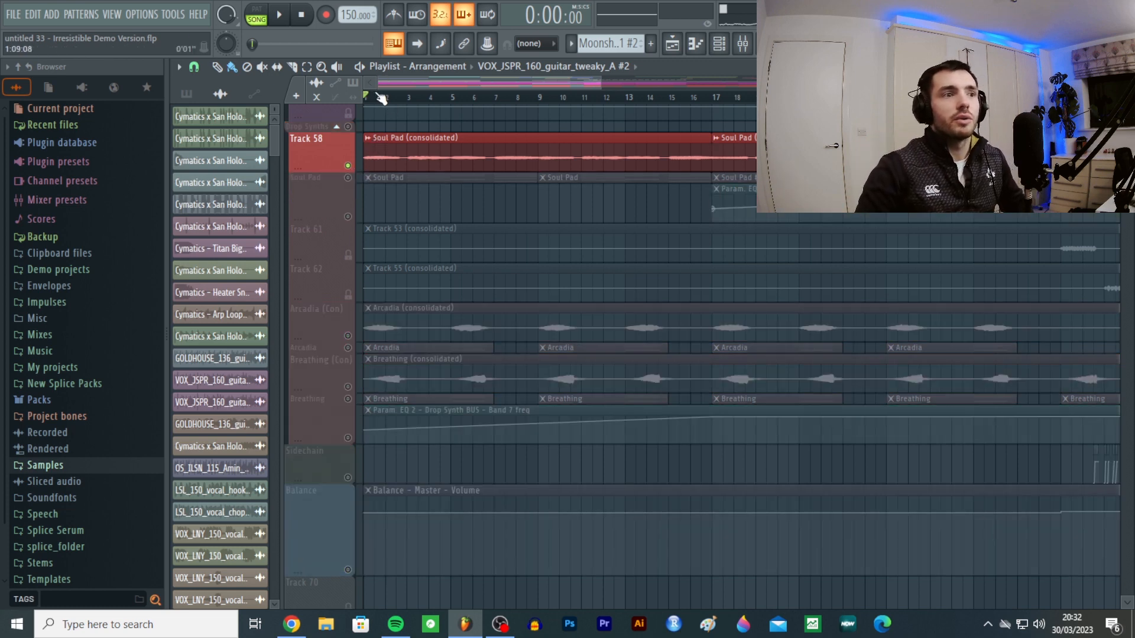
{"action": "key", "text": "space"}
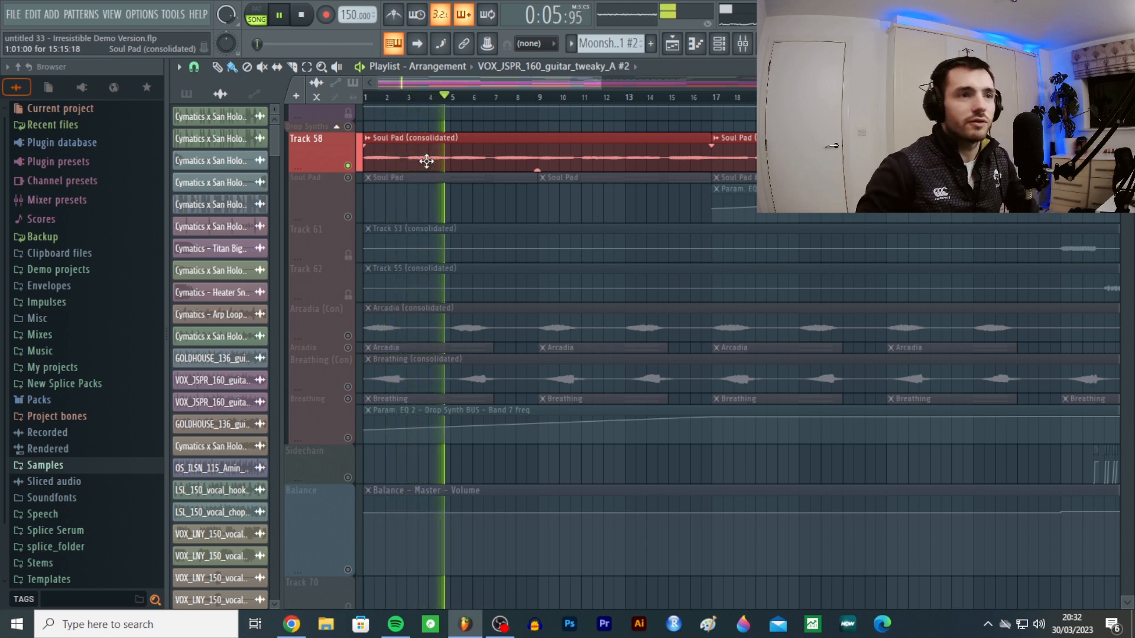
{"action": "key", "text": "space"}
- Open the Soul Pad pattern's chords in the piano roll and briefly play them
{"action": "double_click", "coordinate": [404, 179]}
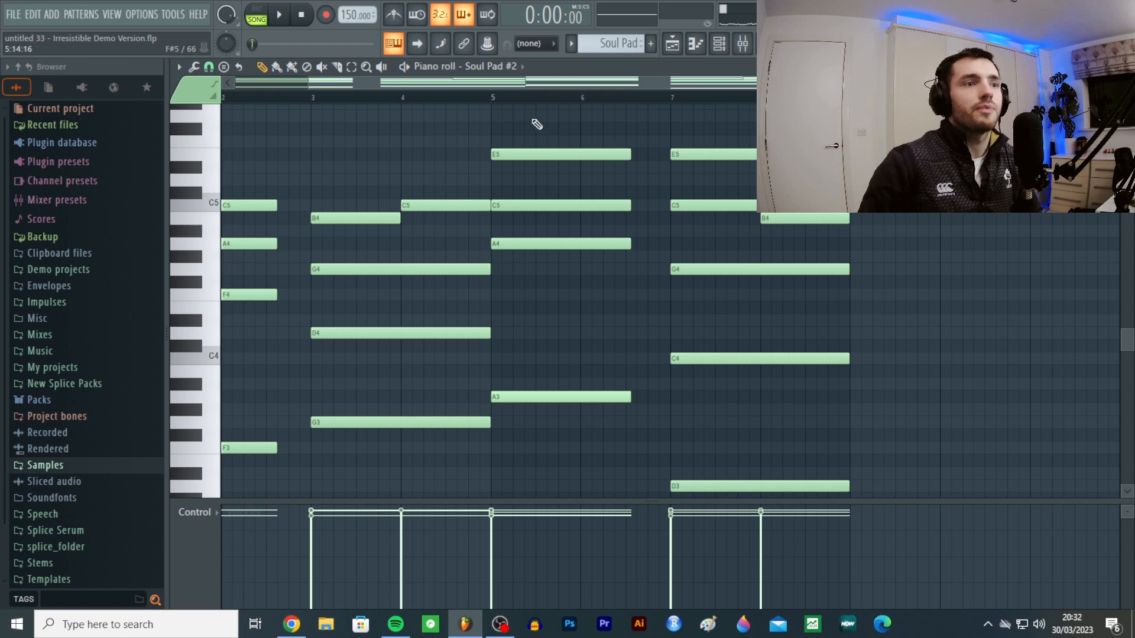
{"action": "scroll", "coordinate": [308, 152], "scroll_direction": "down", "scroll_amount": 1}
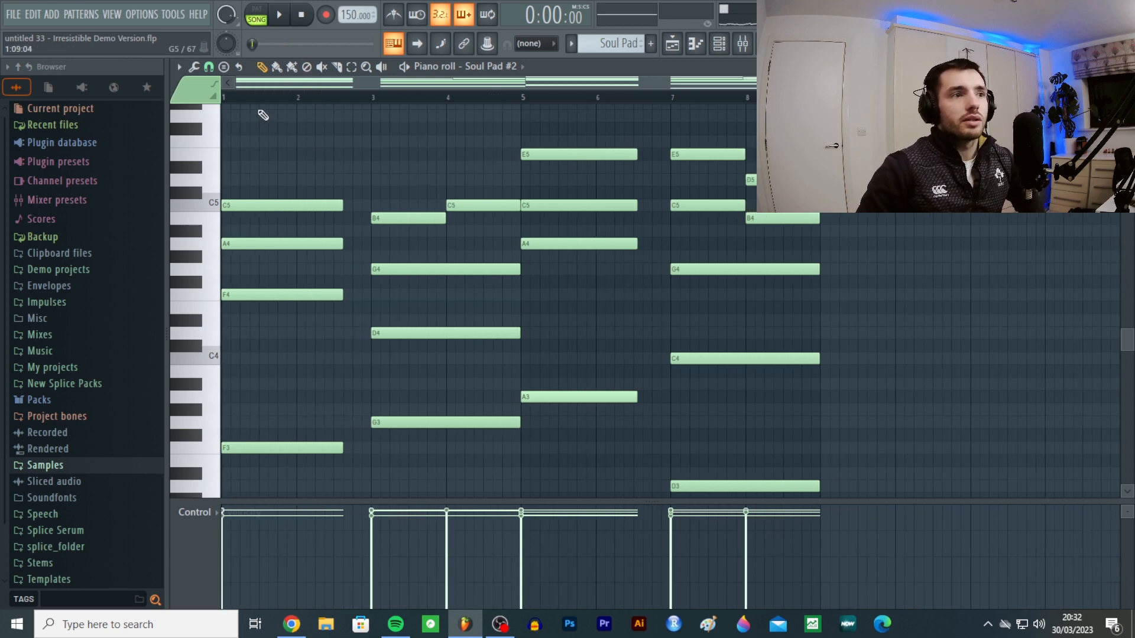
{"action": "key", "text": "space"}
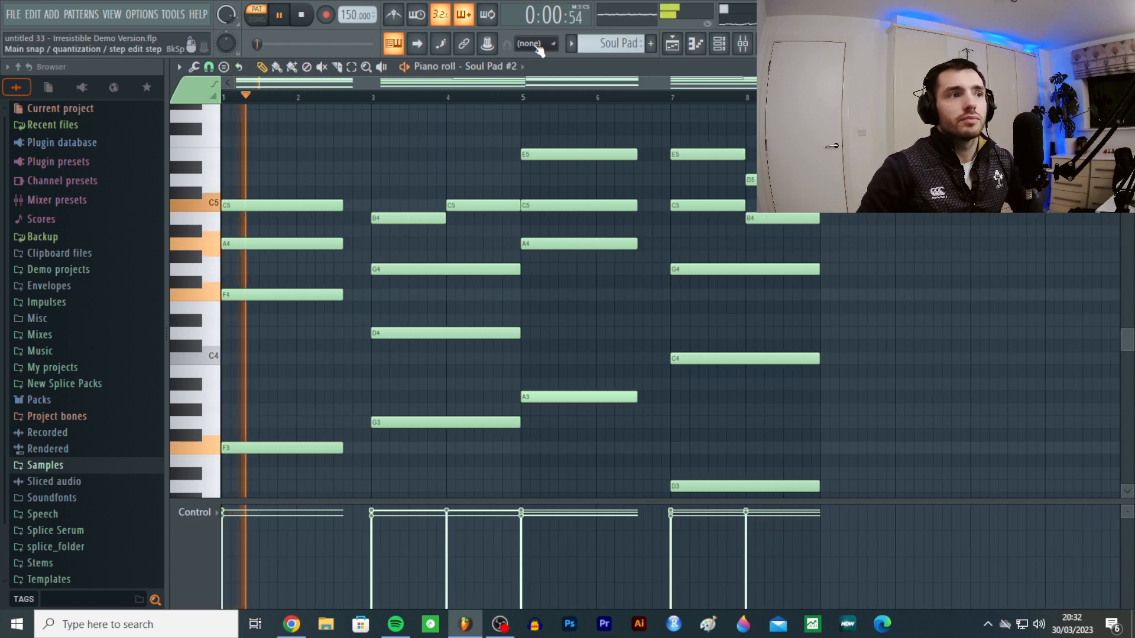
{"action": "key", "text": "space"}
- Open the Soul Pad #2 channel's Serum instrument to view the pad_soulmod preset, play the chords through it, and close it
{"action": "left_click", "coordinate": [719, 43]}
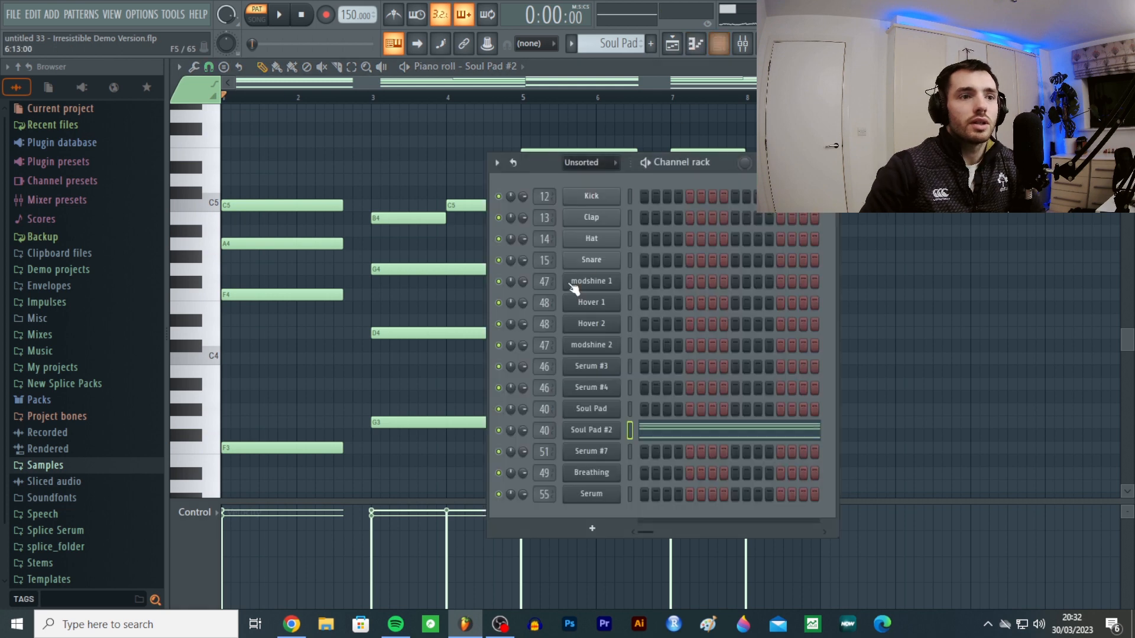
{"action": "left_click", "coordinate": [596, 431]}
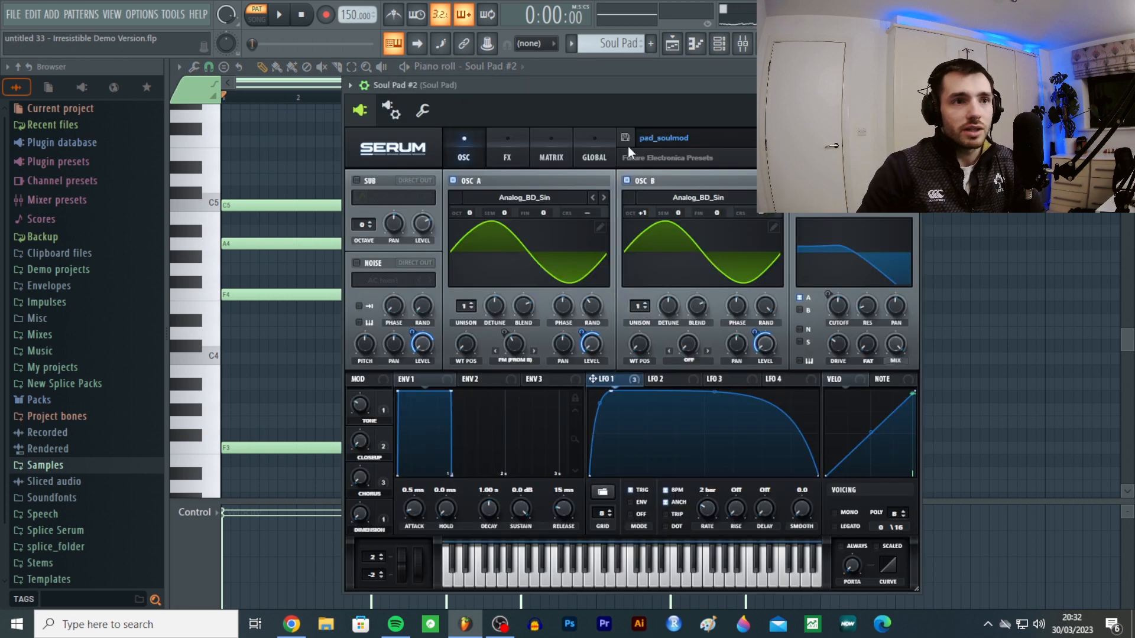
{"action": "left_click_drag", "start_coordinate": [625, 82], "coordinate": [597, 82]}
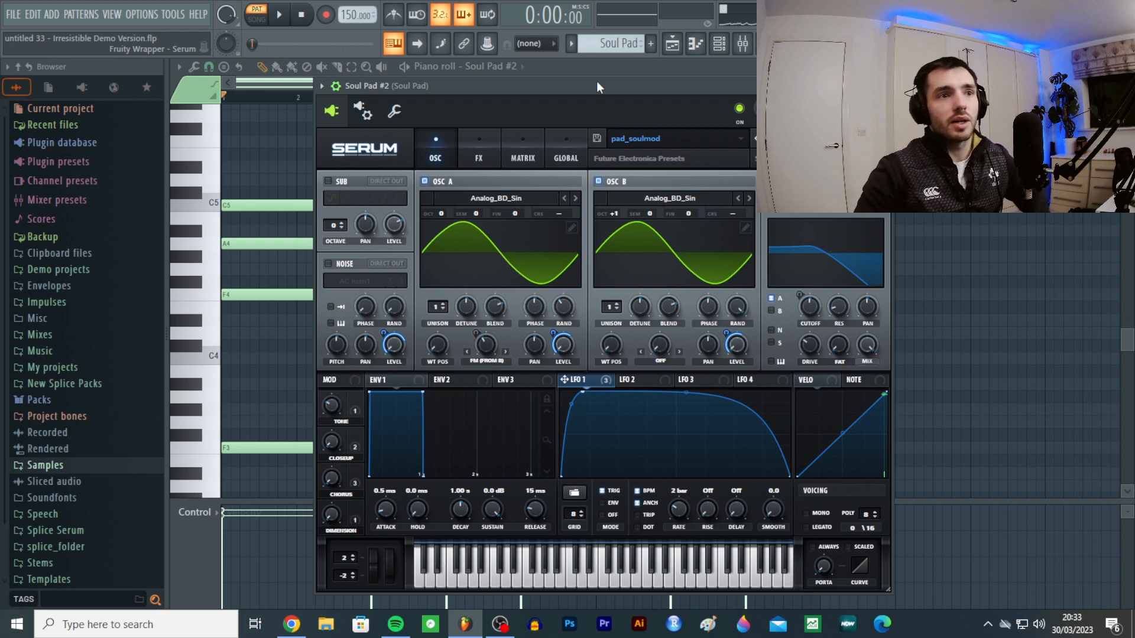
{"action": "key", "text": "space"}
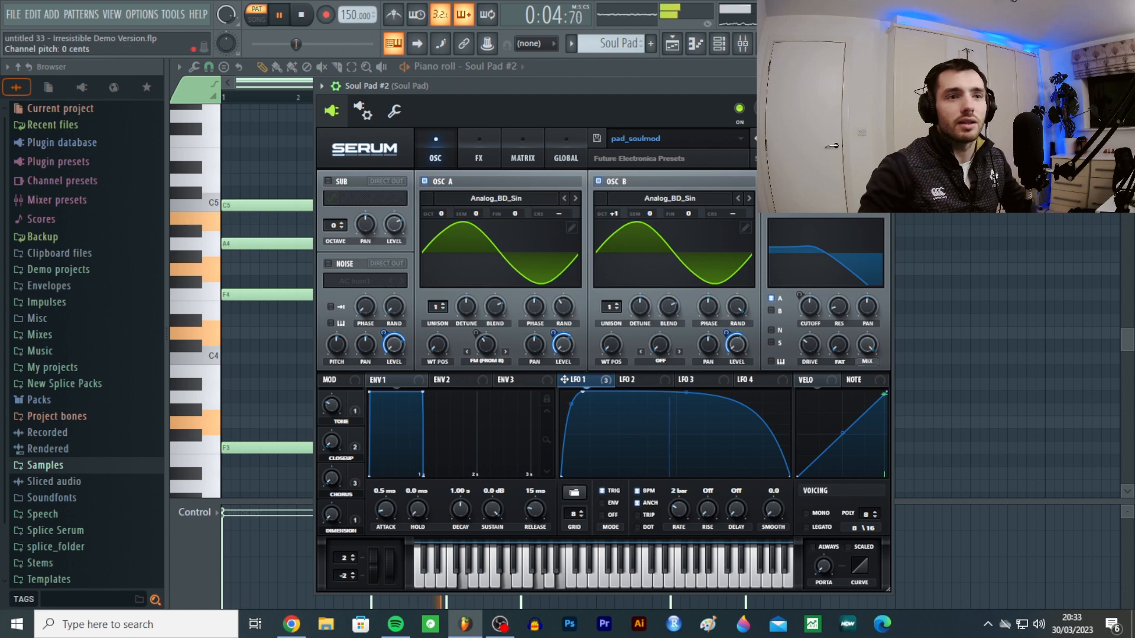
{"action": "left_click", "coordinate": [743, 76]}
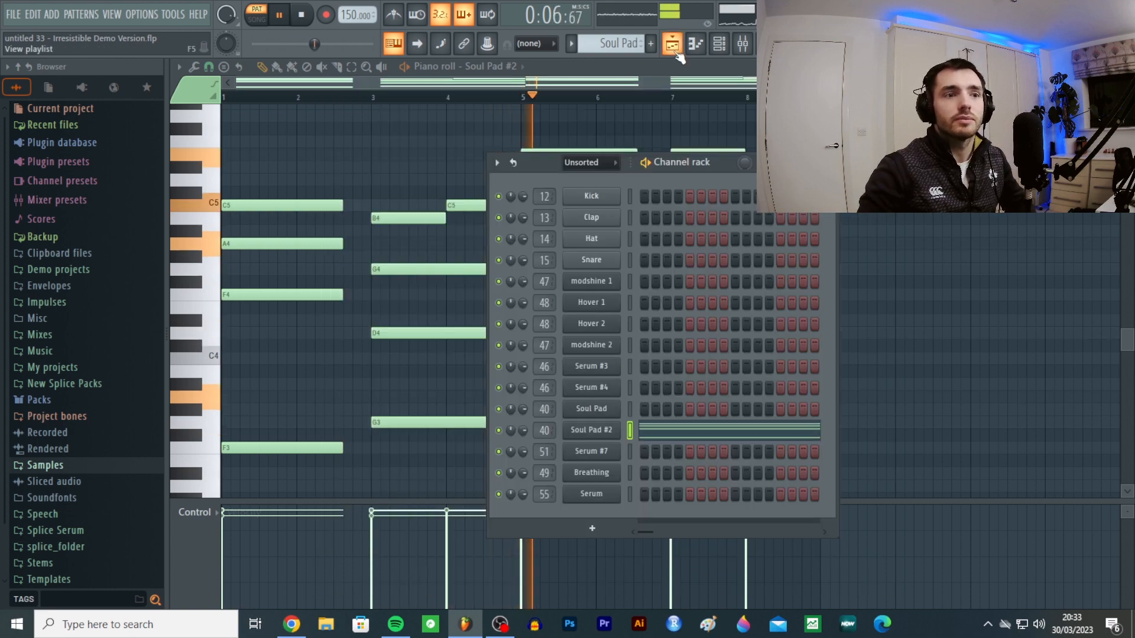
- Return to the playlist, solo the Arcadia (Con) track, and play it from the start in song mode before stopping
{"action": "key", "text": "F5"}
{"action": "key", "text": "space"}
{"action": "left_click", "coordinate": [355, 333]}
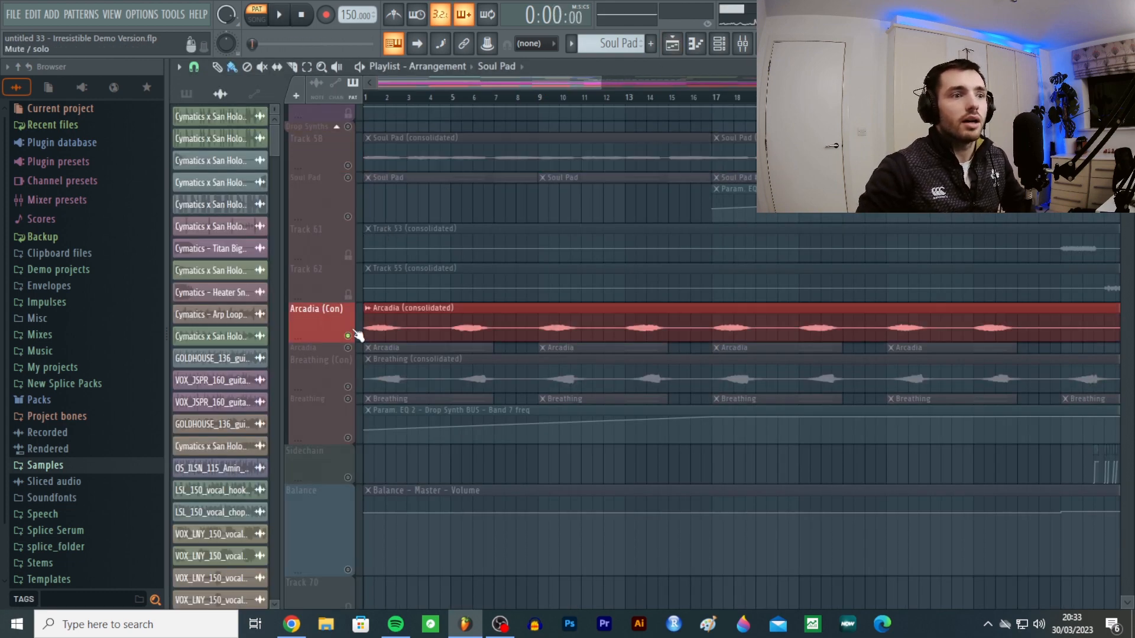
{"action": "left_click", "coordinate": [370, 87]}
{"action": "key", "text": "space"}
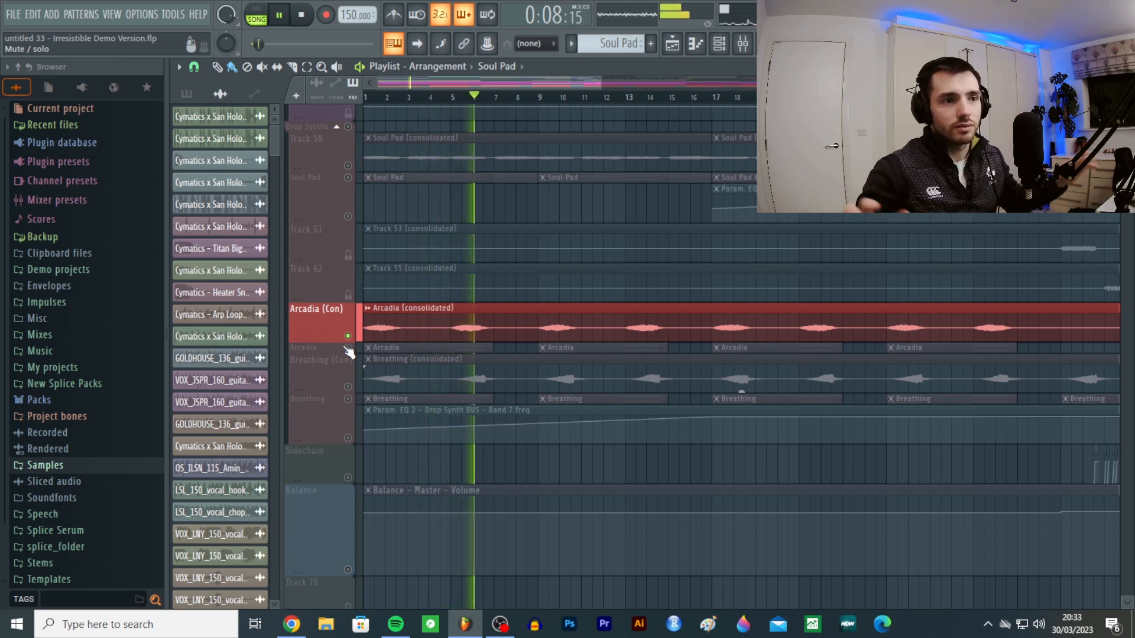
{"action": "key", "text": "space"}
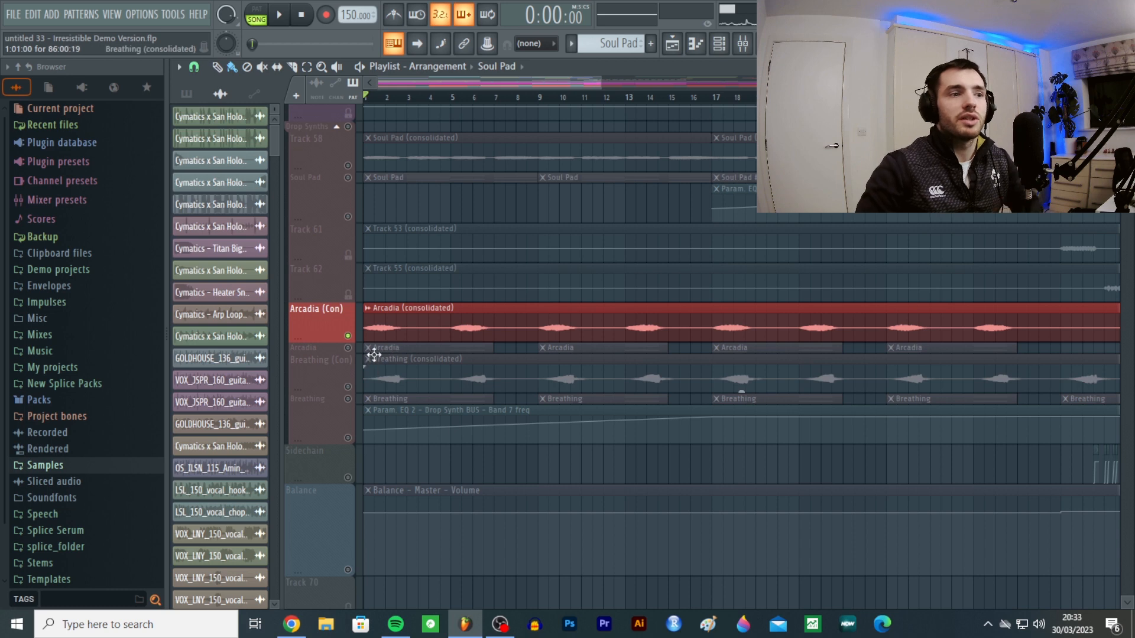
- Solo the Breathing (Con) track and play it from the start in song mode
{"action": "left_click", "coordinate": [382, 351]}
{"action": "key", "text": "l"}
{"action": "right_click", "coordinate": [348, 387]}
{"action": "key", "text": "space"}
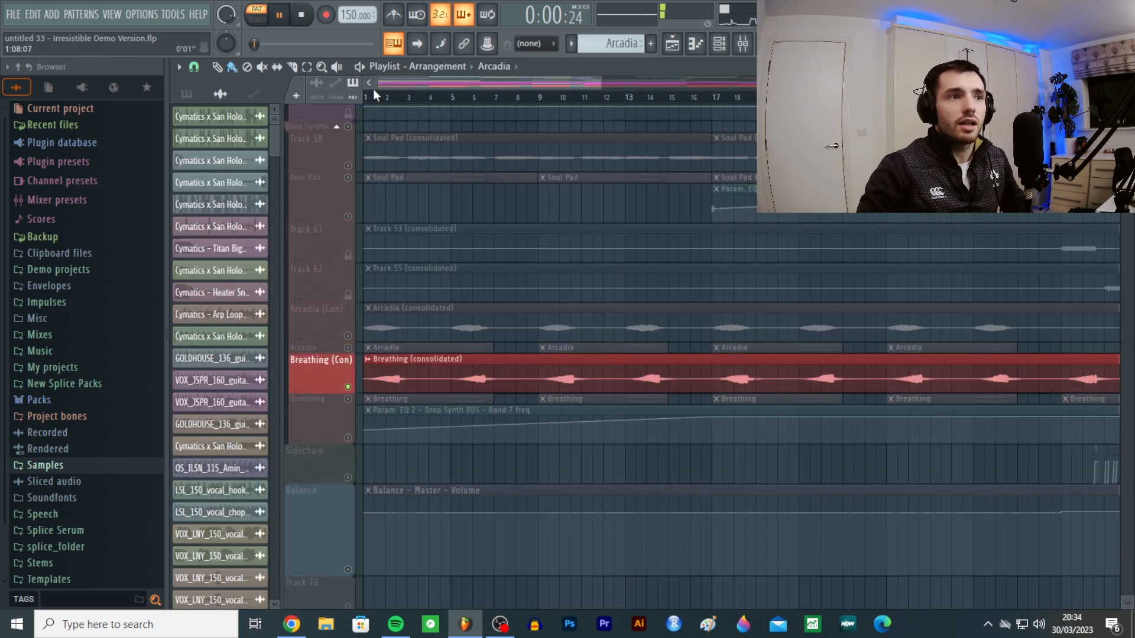
{"action": "key", "text": "space"}
{"action": "key", "text": "space"}
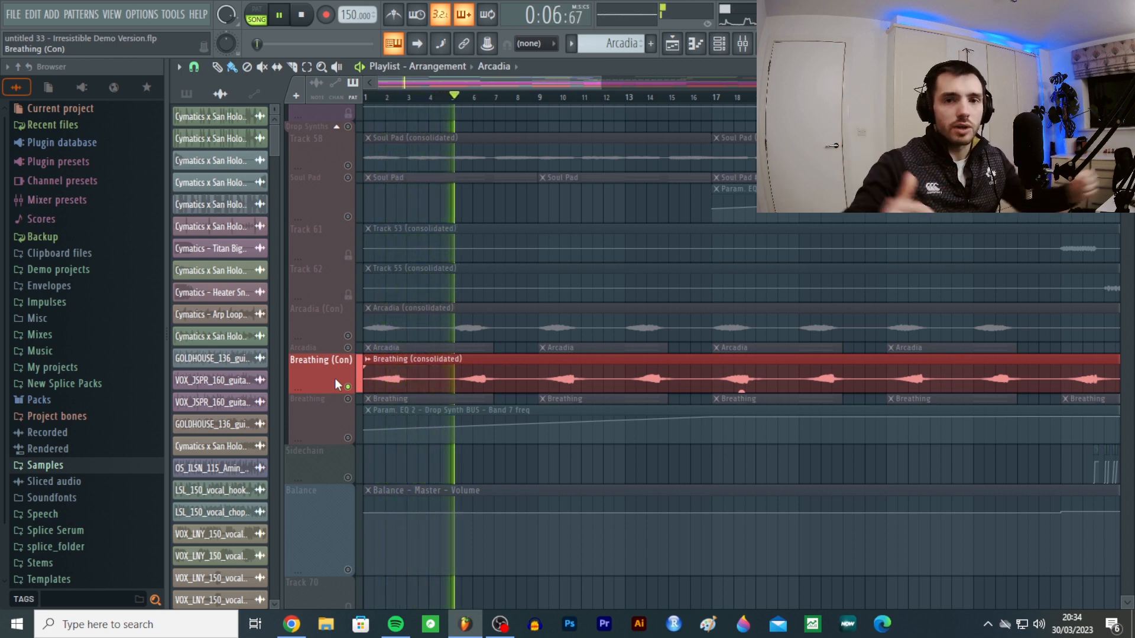
- Stop playback and unsolo the Breathing (Con) track so all active playlist tracks are enabled again
{"action": "key", "text": "space"}
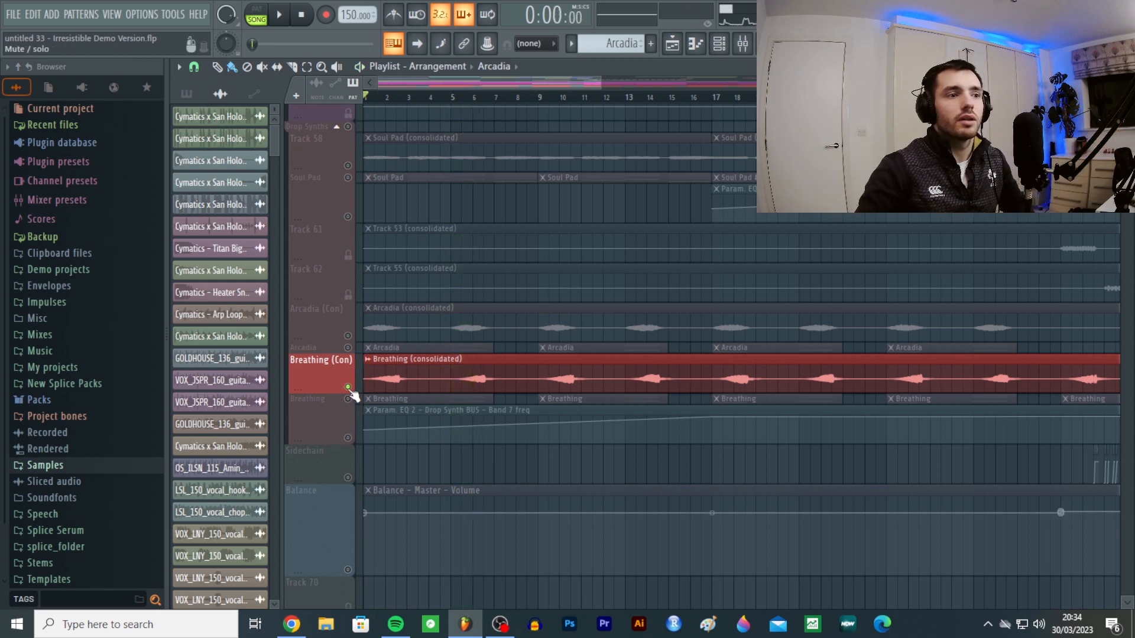
{"action": "right_click", "coordinate": [348, 387]}
{"action": "scroll", "coordinate": [626, 223], "scroll_direction": "down", "scroll_amount": 5}
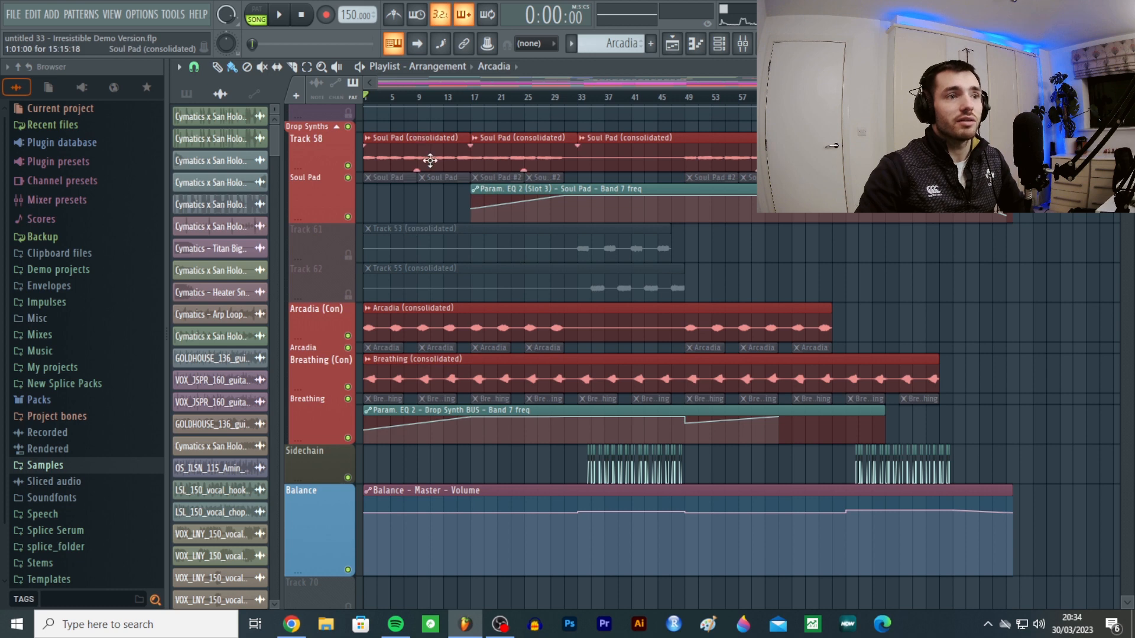
- Solo the Chantress vocal track and play the song from bar 9
{"action": "scroll", "coordinate": [430, 160], "scroll_direction": "up", "scroll_amount": 13}
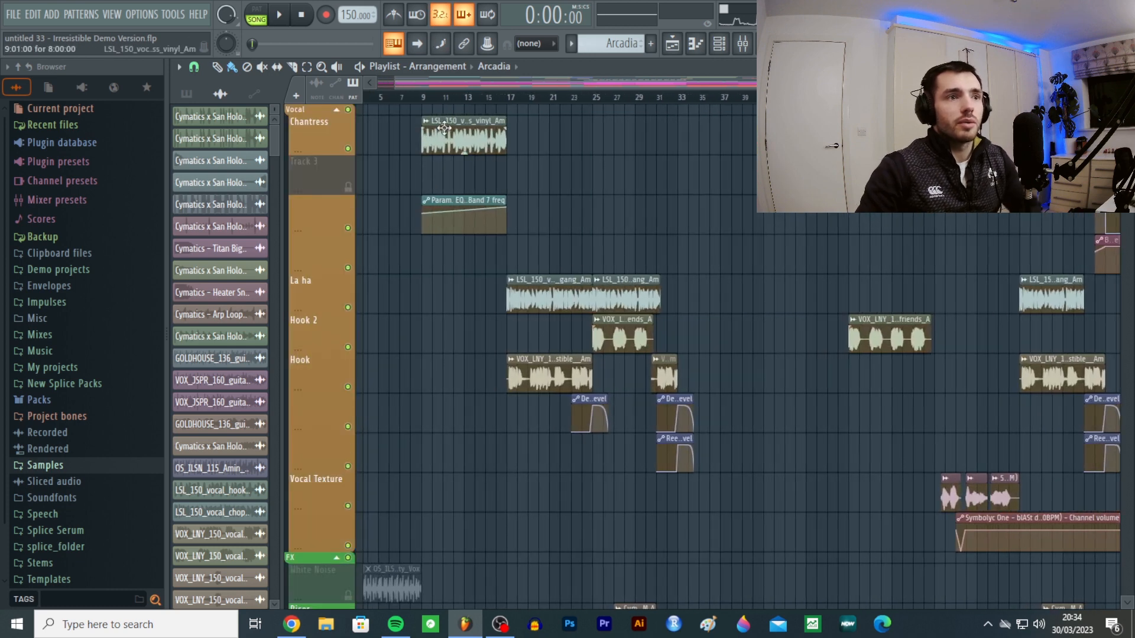
{"action": "scroll", "coordinate": [447, 92], "scroll_direction": "left", "scroll_amount": 2}
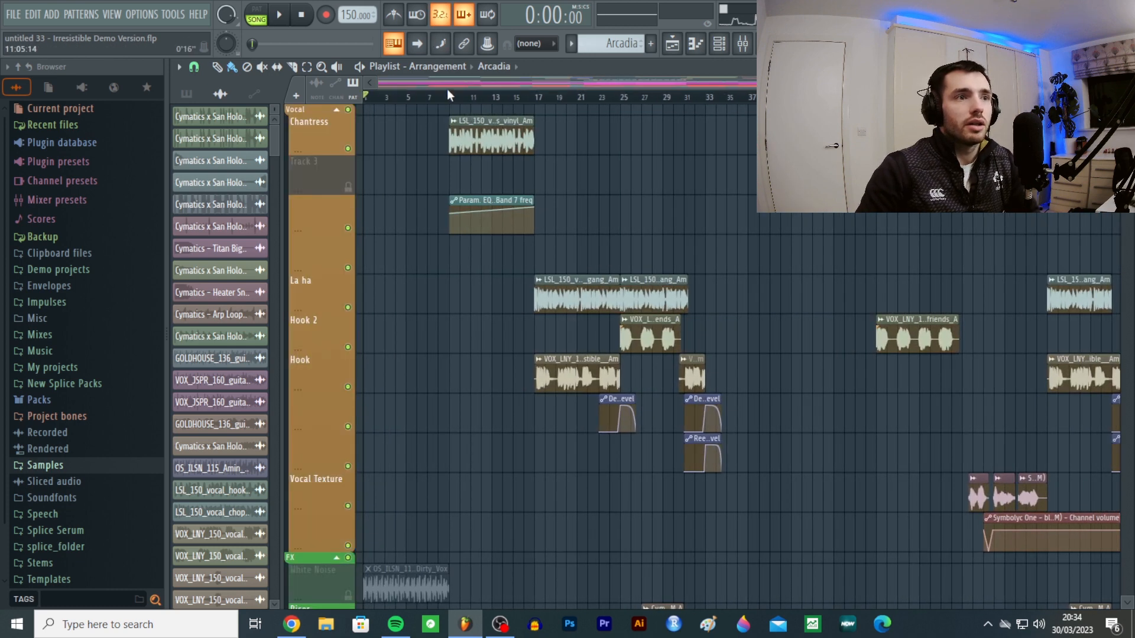
{"action": "left_click", "coordinate": [451, 101]}
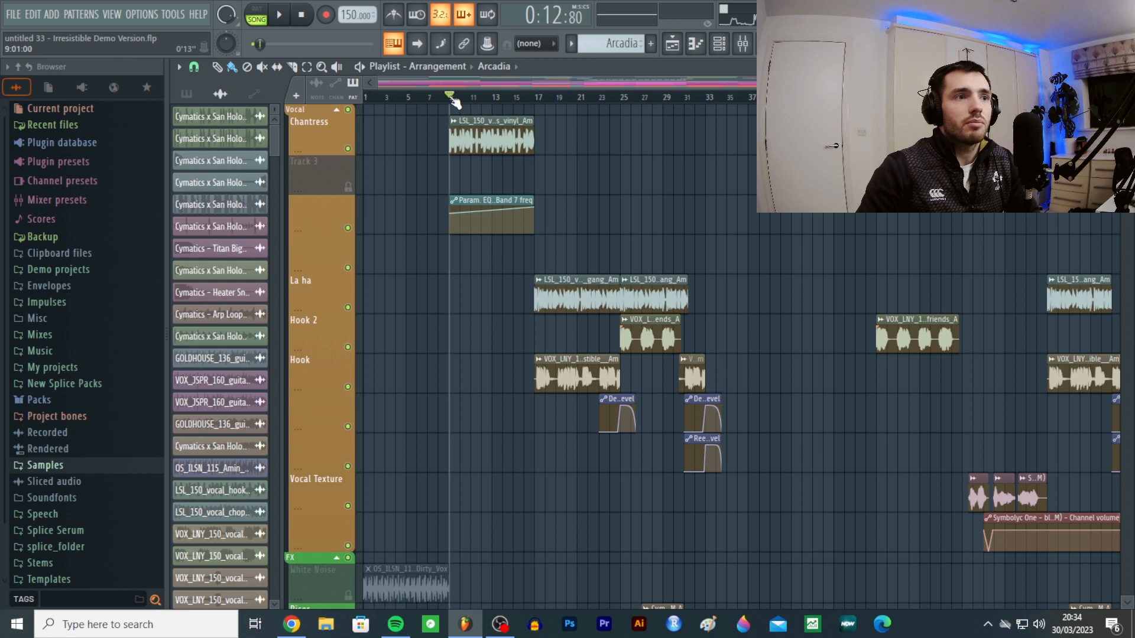
{"action": "left_click", "coordinate": [347, 149], "text": "ctrl"}
{"action": "key", "text": "space"}
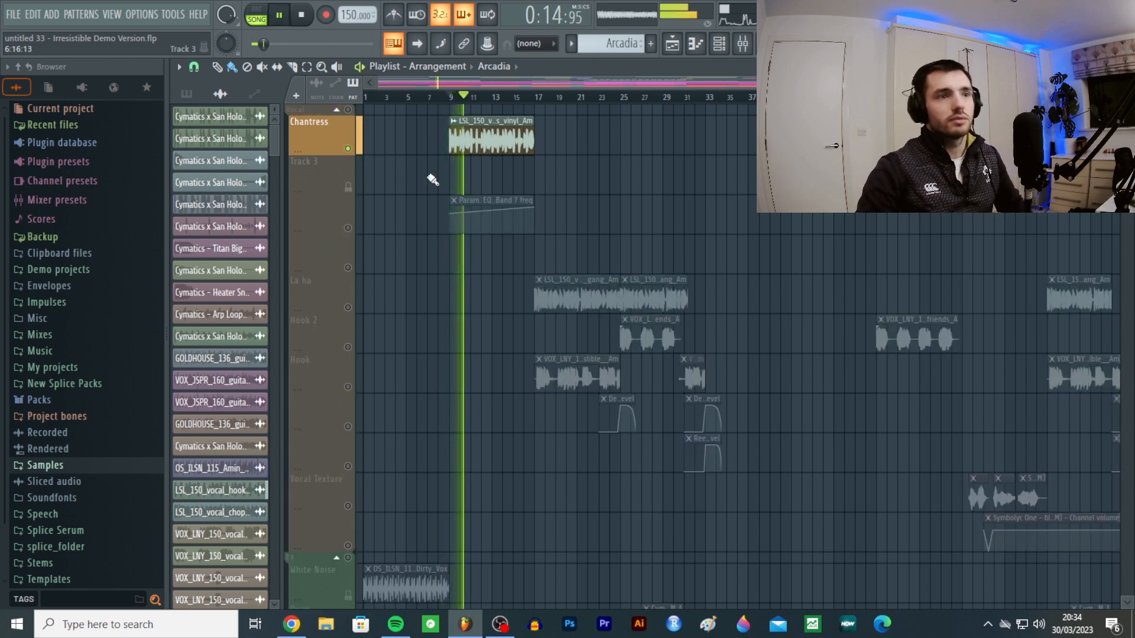
- View the Chantress clip's sample settings, stop playback, close the settings, and unsolo the track
{"action": "double_click", "coordinate": [487, 138]}
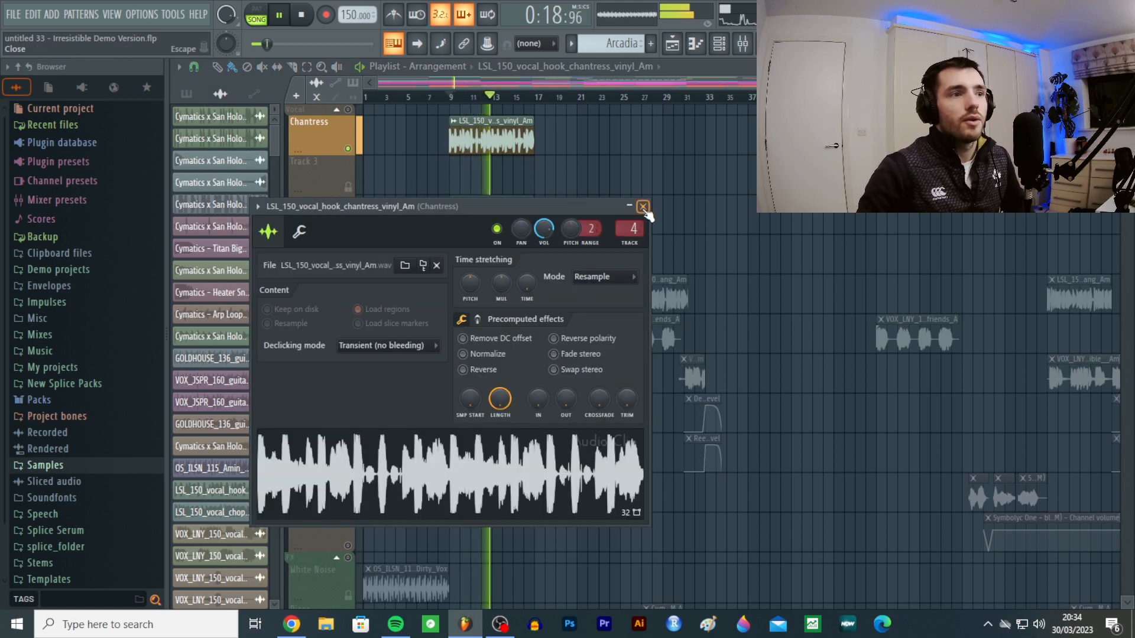
{"action": "key", "text": "space"}
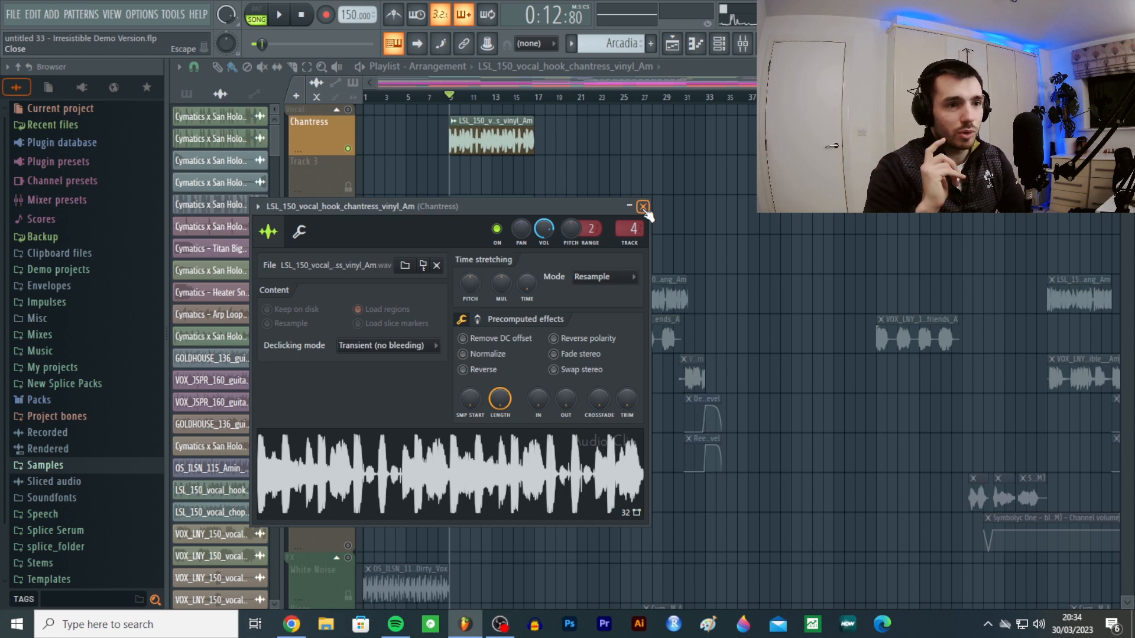
{"action": "left_click", "coordinate": [642, 207]}
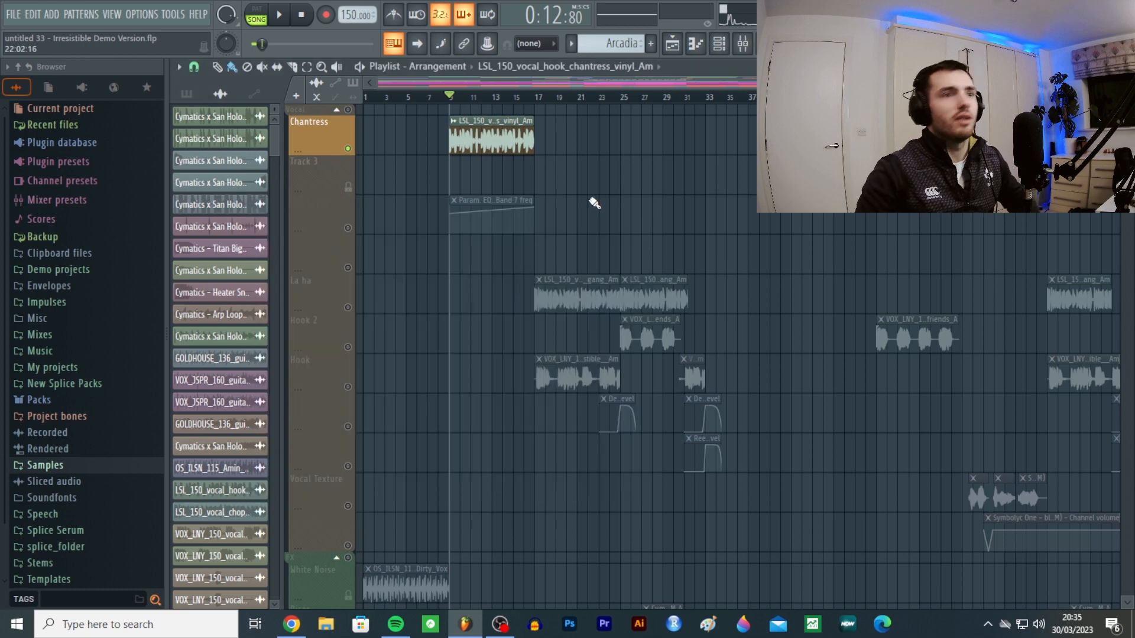
{"action": "right_click", "coordinate": [348, 150]}
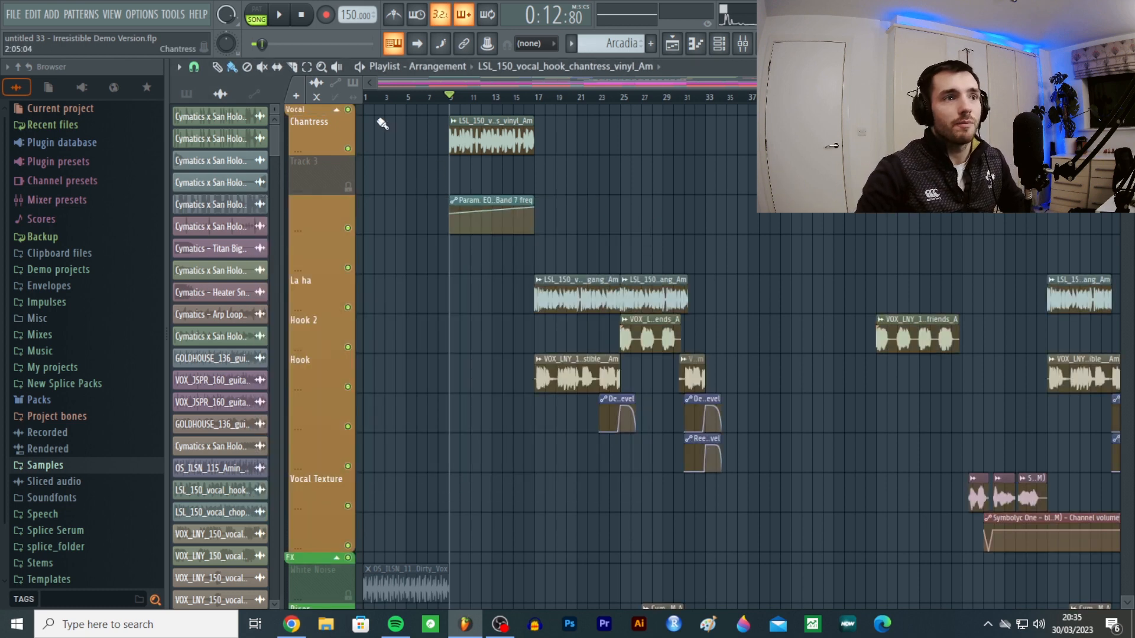
- Solo the Perc Loop track and play its loop from bar 9
{"action": "scroll", "coordinate": [424, 108], "scroll_direction": "down", "scroll_amount": 2}
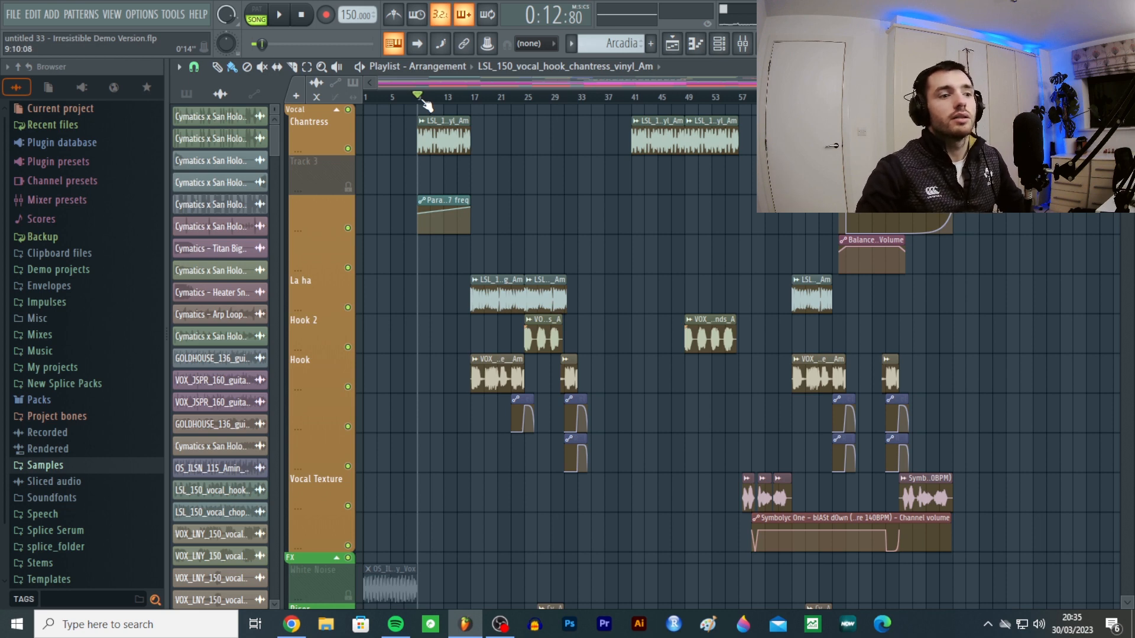
{"action": "scroll", "coordinate": [369, 375], "scroll_direction": "up", "scroll_amount": 6}
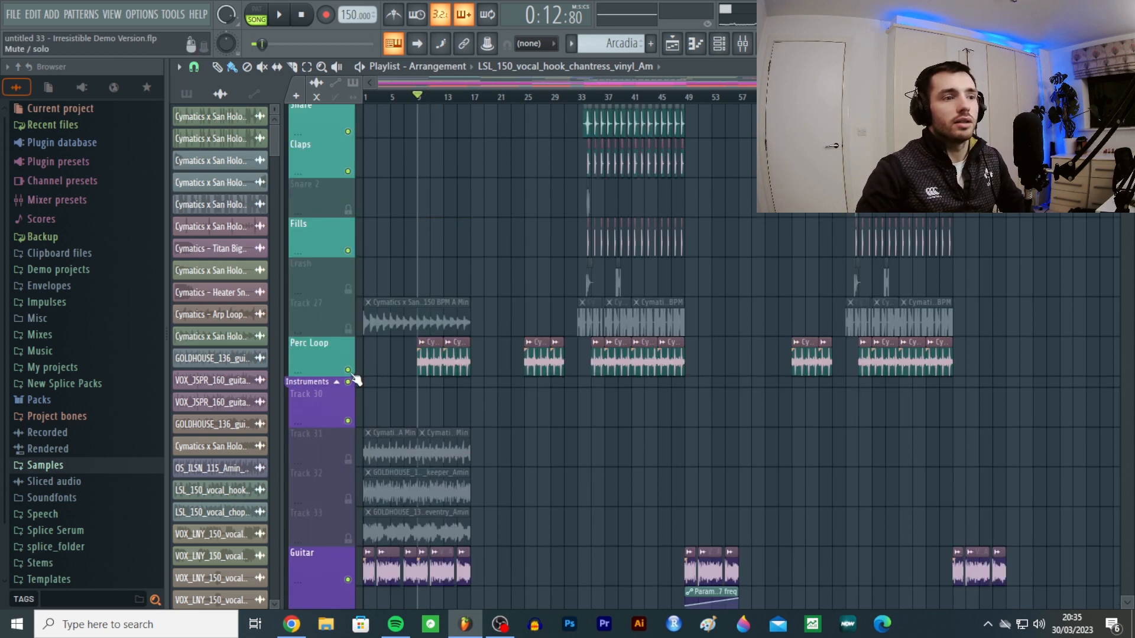
{"action": "scroll", "coordinate": [403, 363], "scroll_direction": "up", "scroll_amount": 4}
{"action": "right_click", "coordinate": [348, 369]}
{"action": "key", "text": "space"}
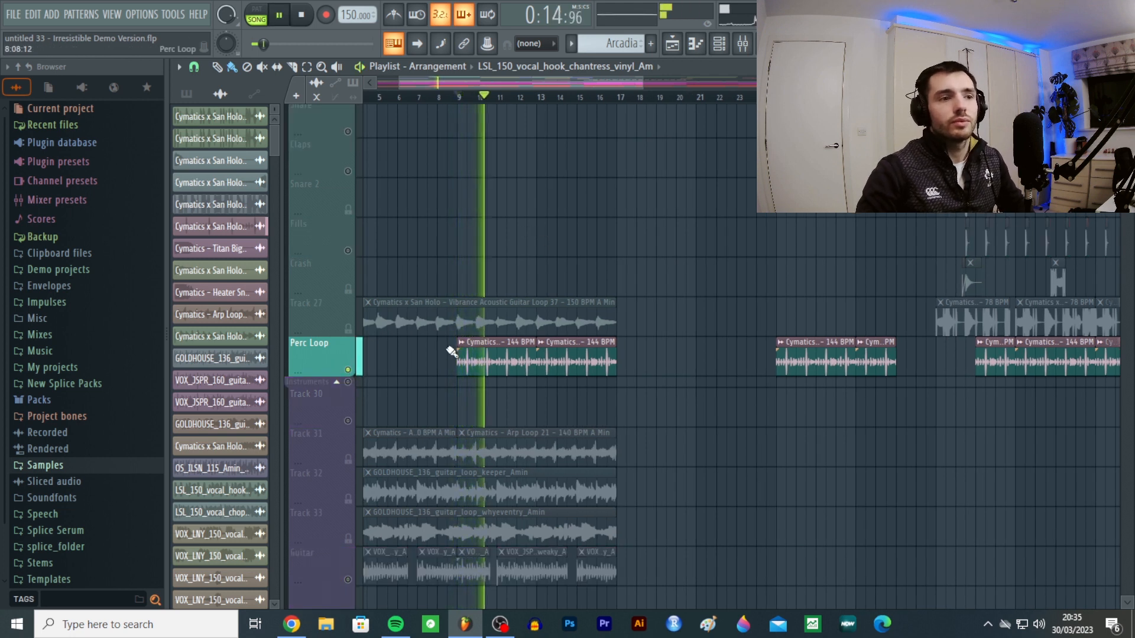
{"action": "scroll", "coordinate": [478, 355], "scroll_direction": "up", "scroll_amount": 2}
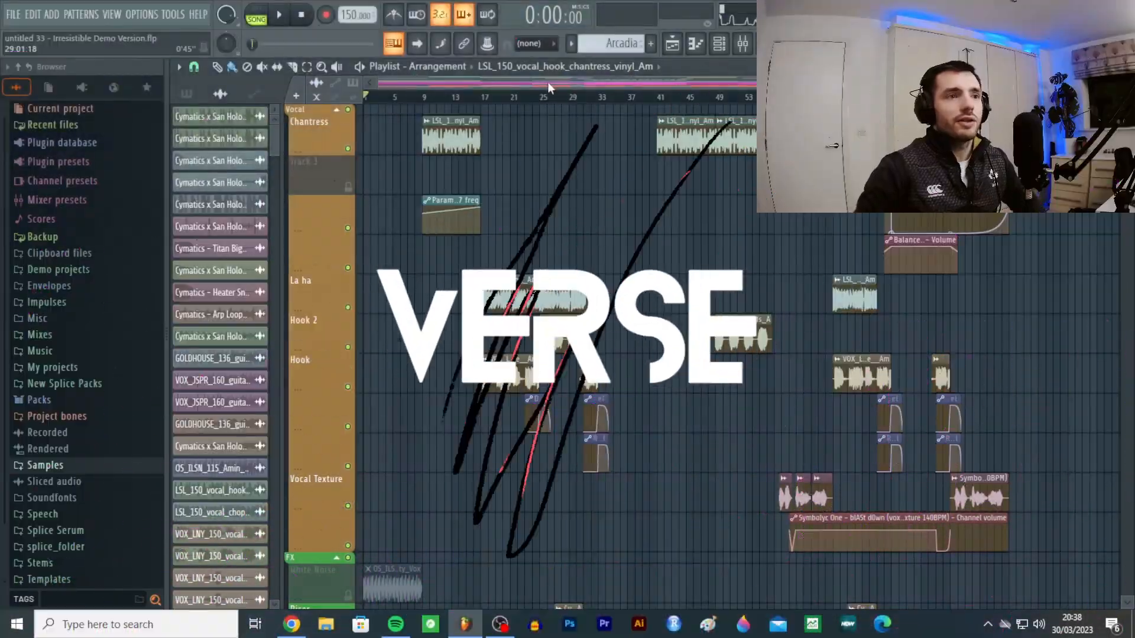
- Play the full verse from bar 17, jump ahead to bar 25 and bar 31 while listening, and stop playback
{"action": "left_click", "coordinate": [487, 98]}
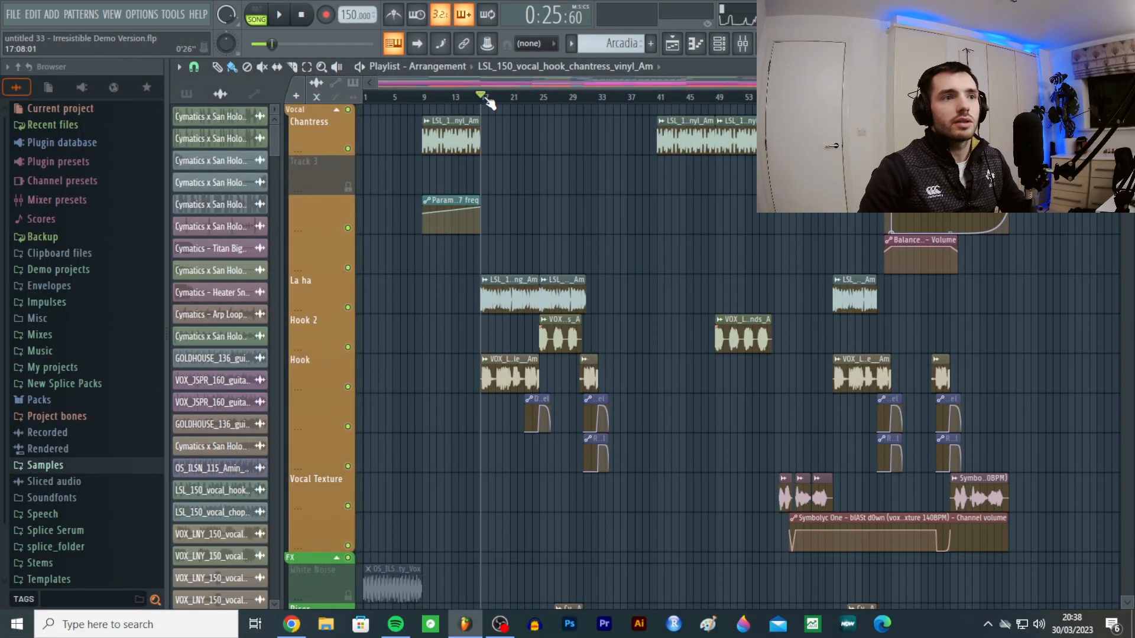
{"action": "key", "text": "space"}
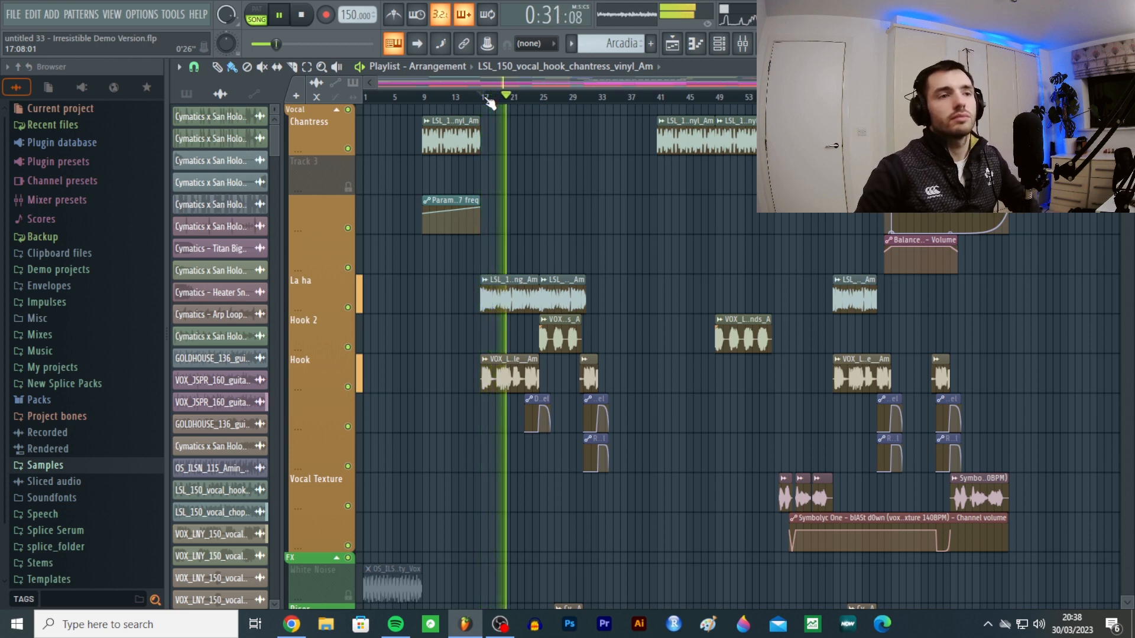
{"action": "left_click", "coordinate": [537, 96]}
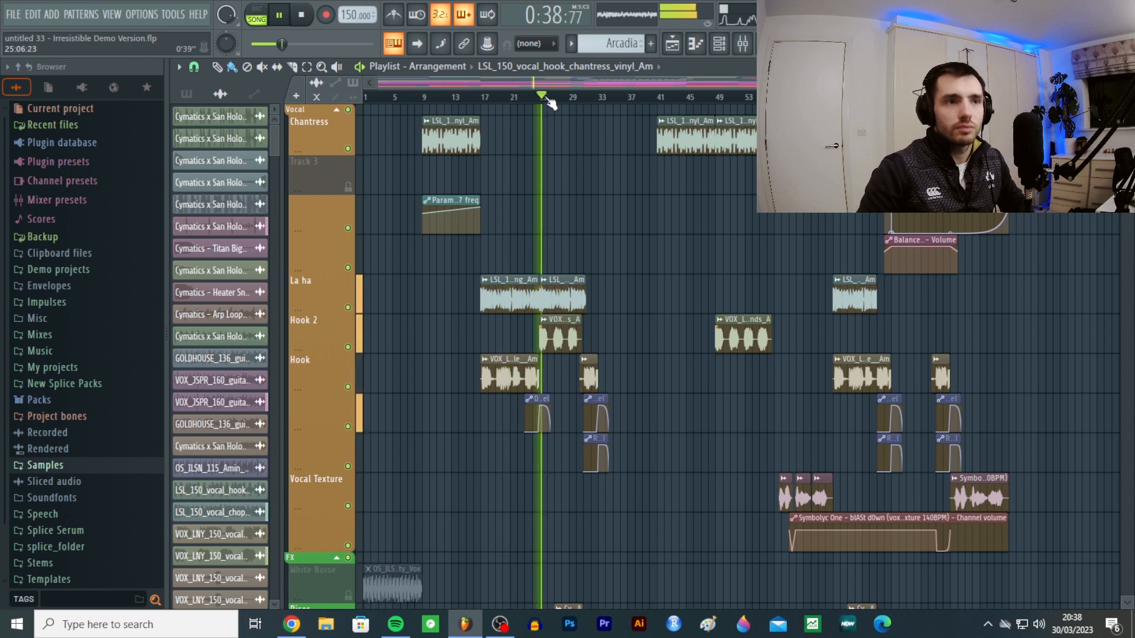
{"action": "left_click", "coordinate": [588, 99]}
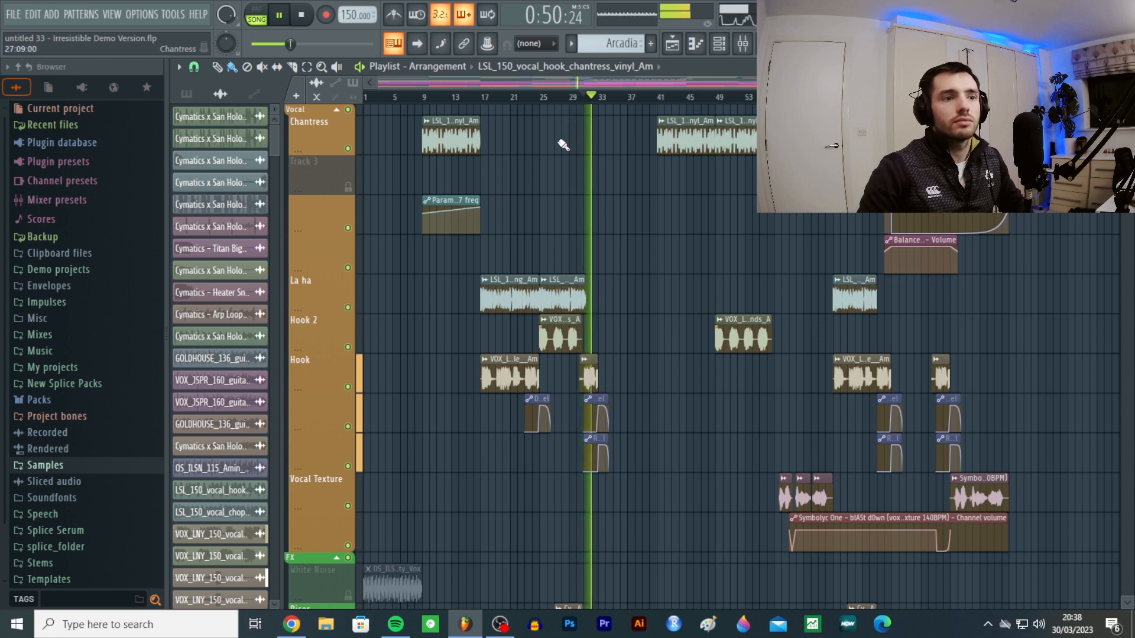
{"action": "key", "text": "space"}
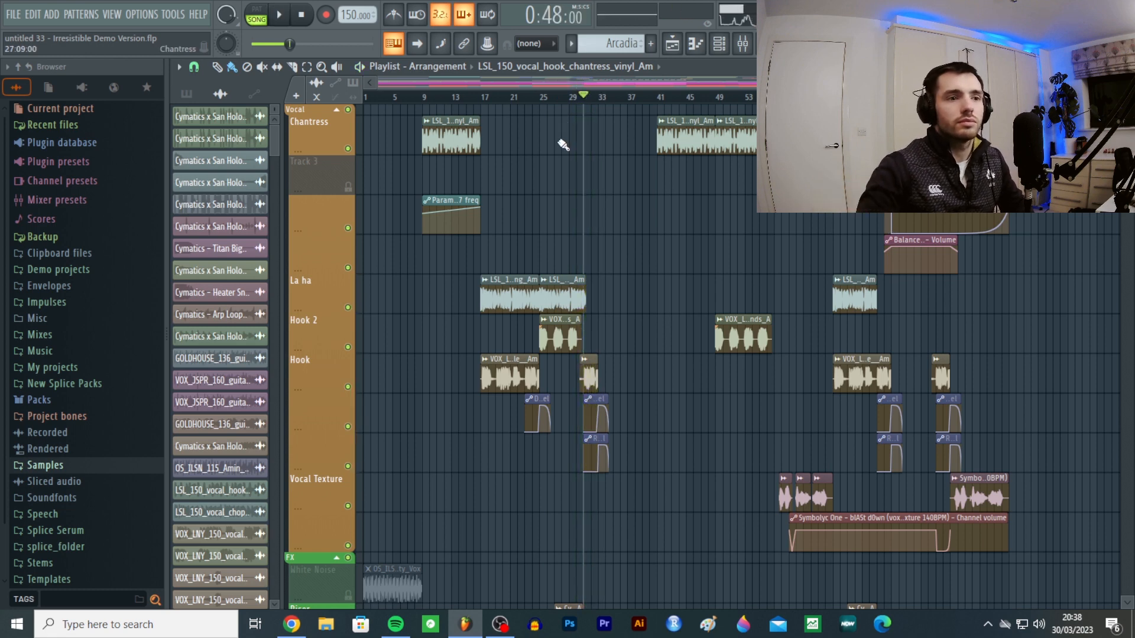
- Solo the La ha vocal chop track, play it from bar 17, and stop playback
{"action": "left_click", "coordinate": [488, 97]}
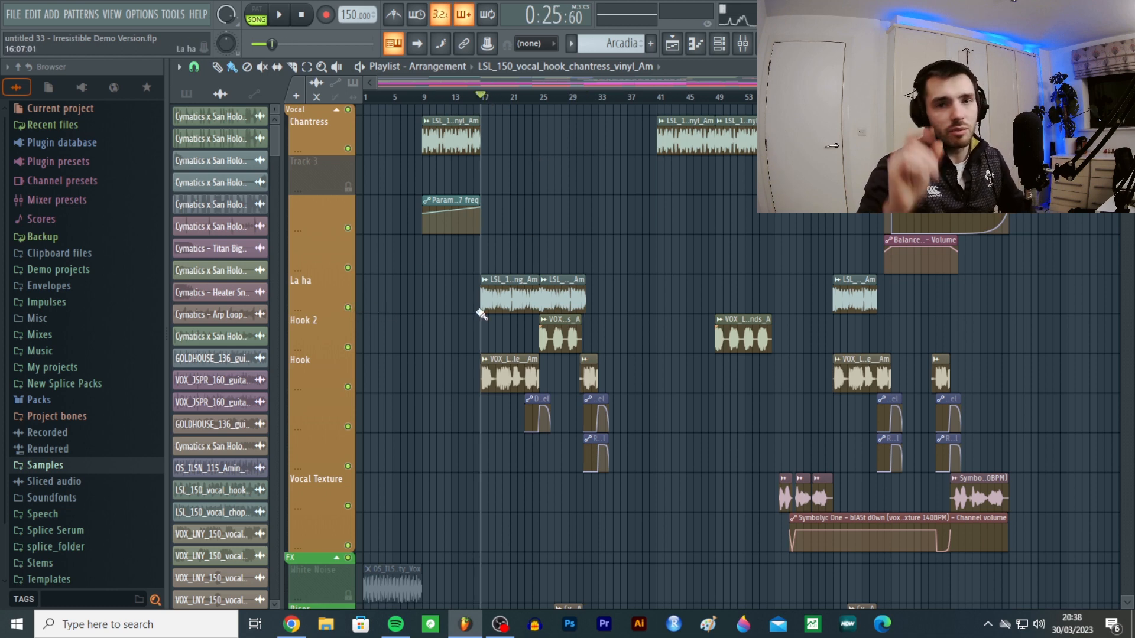
{"action": "scroll", "coordinate": [396, 309], "scroll_direction": "up", "scroll_amount": 5}
{"action": "key", "text": "space"}
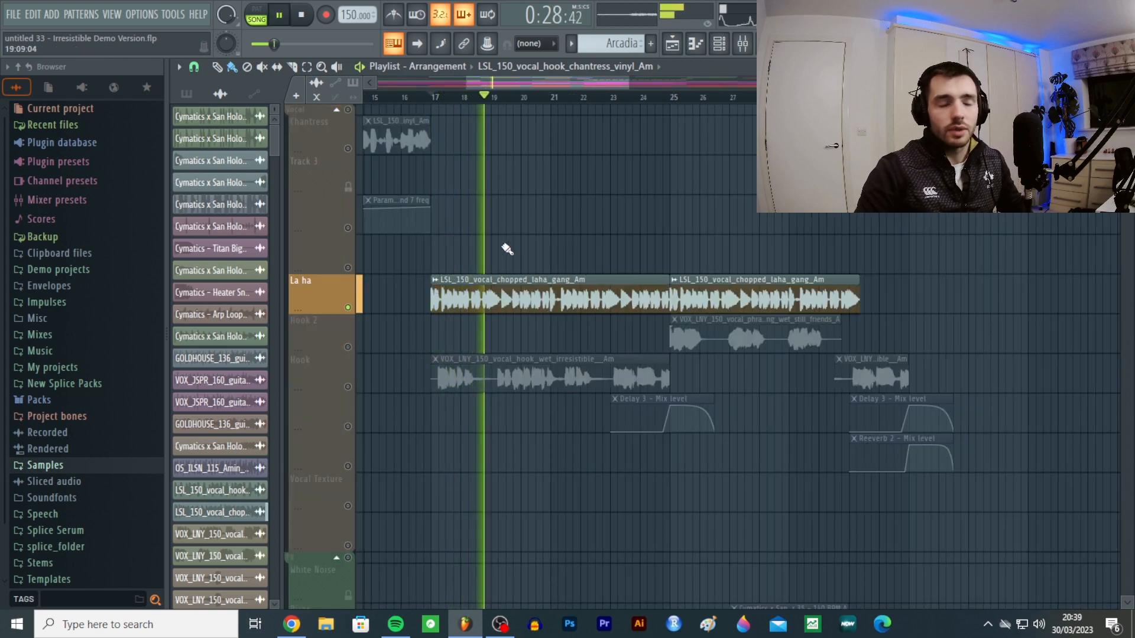
{"action": "scroll", "coordinate": [512, 224], "scroll_direction": "down", "scroll_amount": 3}
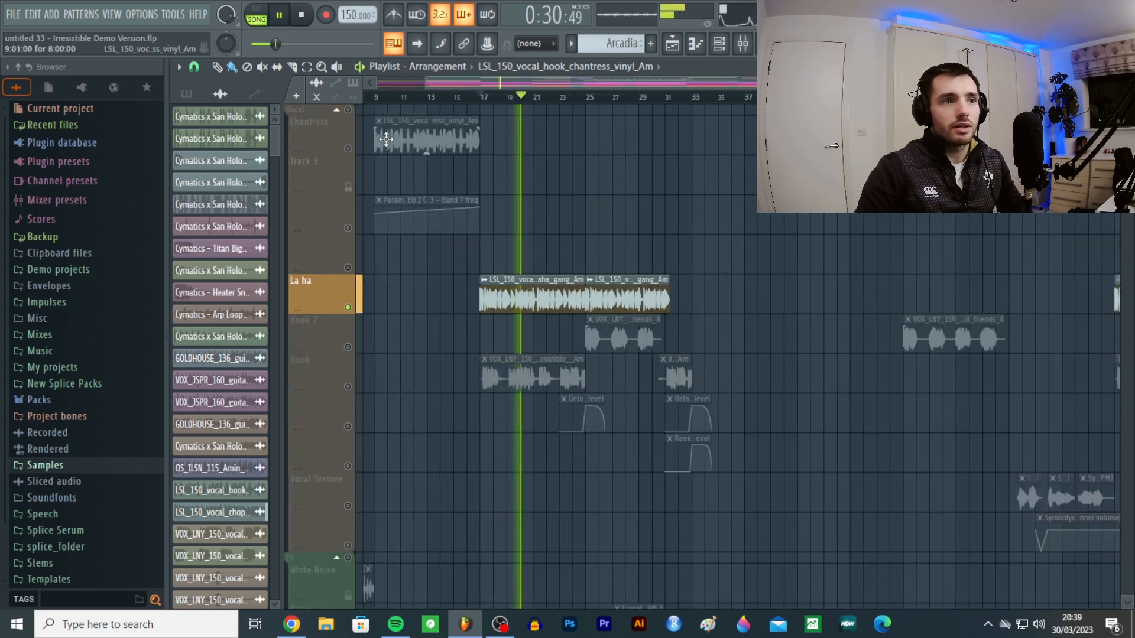
{"action": "key", "text": "space"}
- Solo the Chantress track for comparison, play it briefly from the middle of bar 10, and stop
{"action": "scroll", "coordinate": [423, 136], "scroll_direction": "up", "scroll_amount": 3}
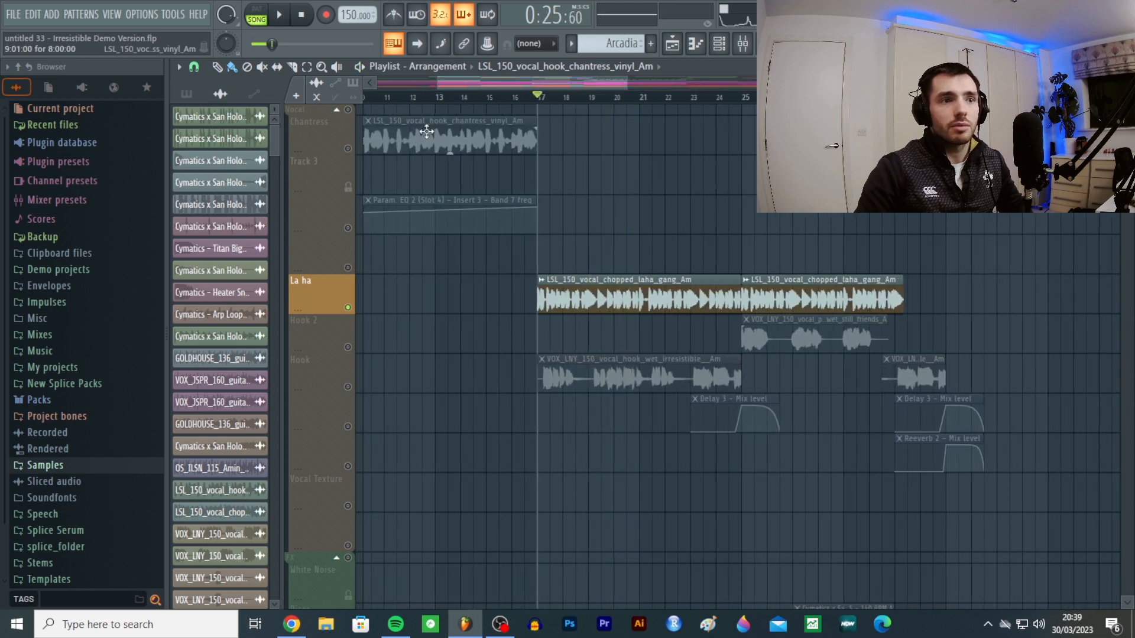
{"action": "left_click", "coordinate": [349, 149]}
{"action": "left_click", "coordinate": [384, 96]}
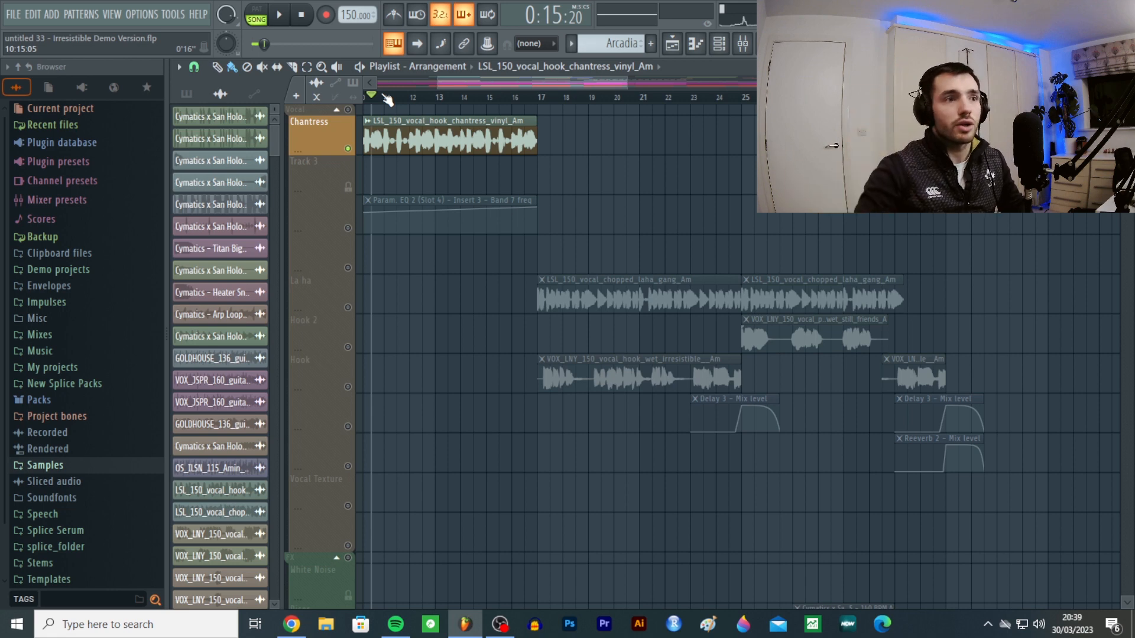
{"action": "key", "text": "space"}
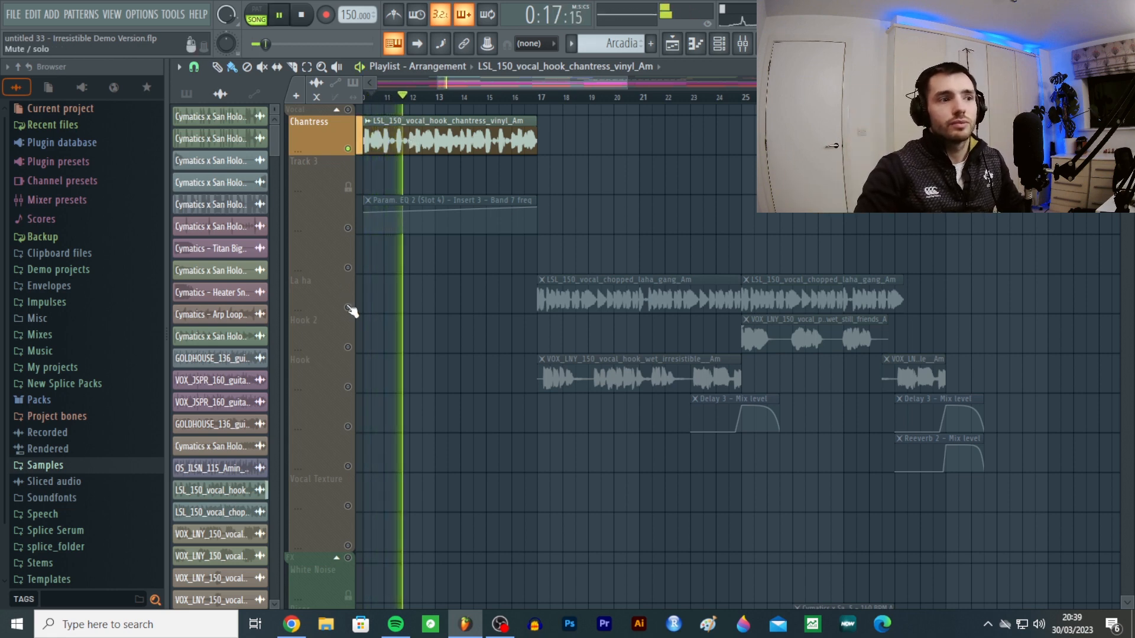
{"action": "key", "text": "space"}
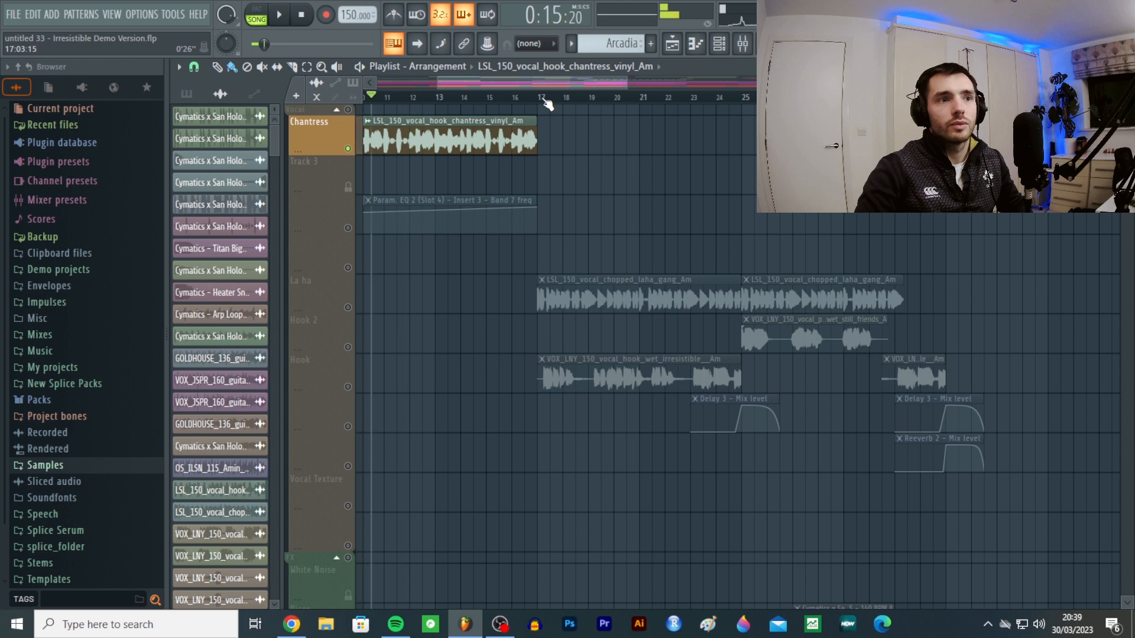
- Switch the solo back to the La ha track, play it briefly from bar 17, and stop
{"action": "left_click", "coordinate": [352, 314]}
{"action": "key", "text": "space"}
{"action": "key", "text": "space"}
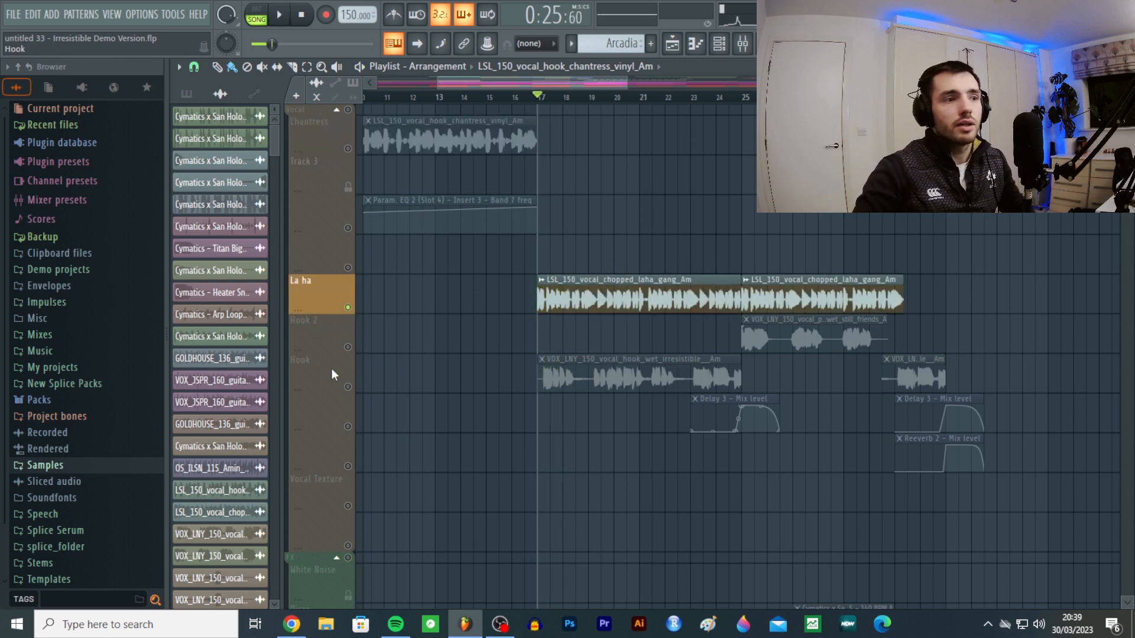
- Solo the Hook track, play the VOX_LNY_150_vocal_hook_wet_irresistible_Am vocal from bar 17, and stop
{"action": "left_click", "coordinate": [350, 384]}
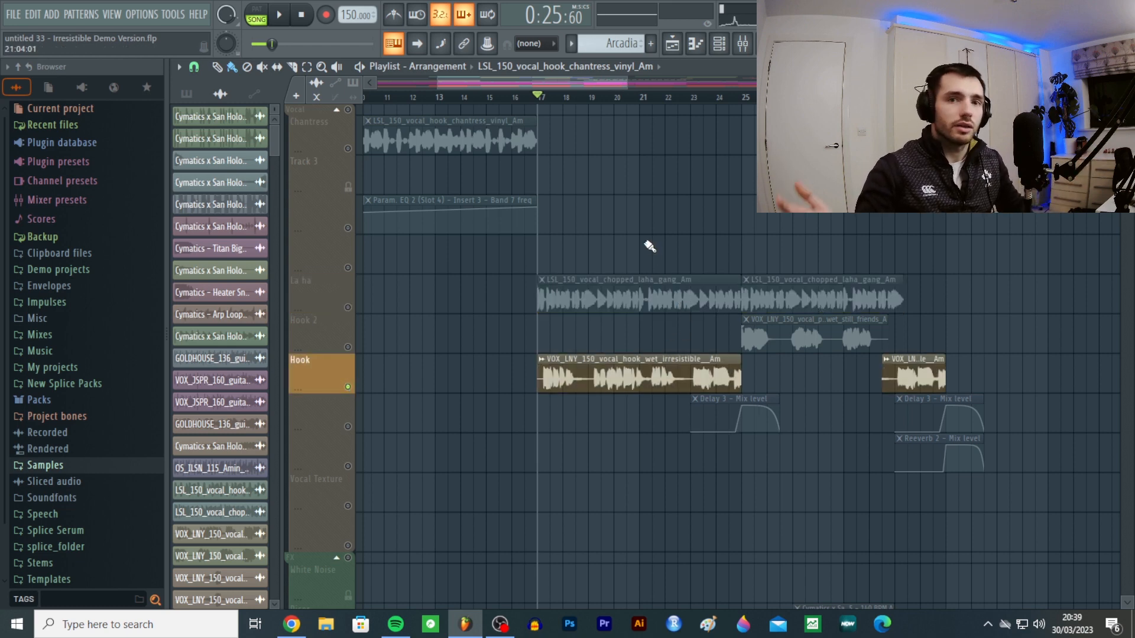
{"action": "key", "text": "space"}
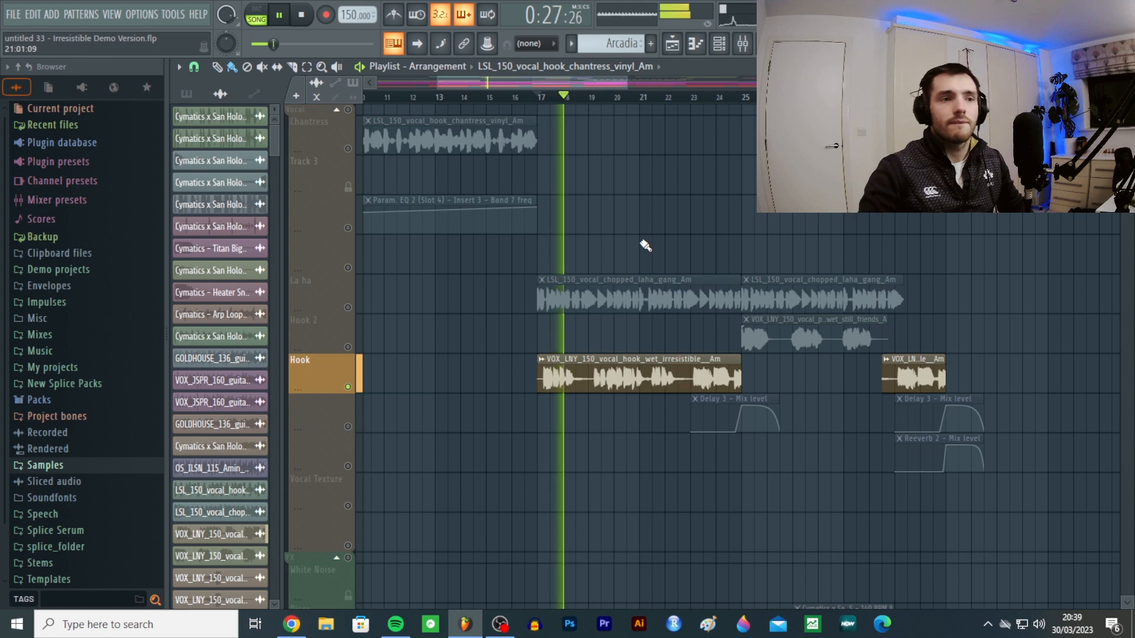
{"action": "scroll", "coordinate": [712, 226], "scroll_direction": "down", "scroll_amount": 1}
{"action": "scroll", "coordinate": [748, 227], "scroll_direction": "up", "scroll_amount": 2}
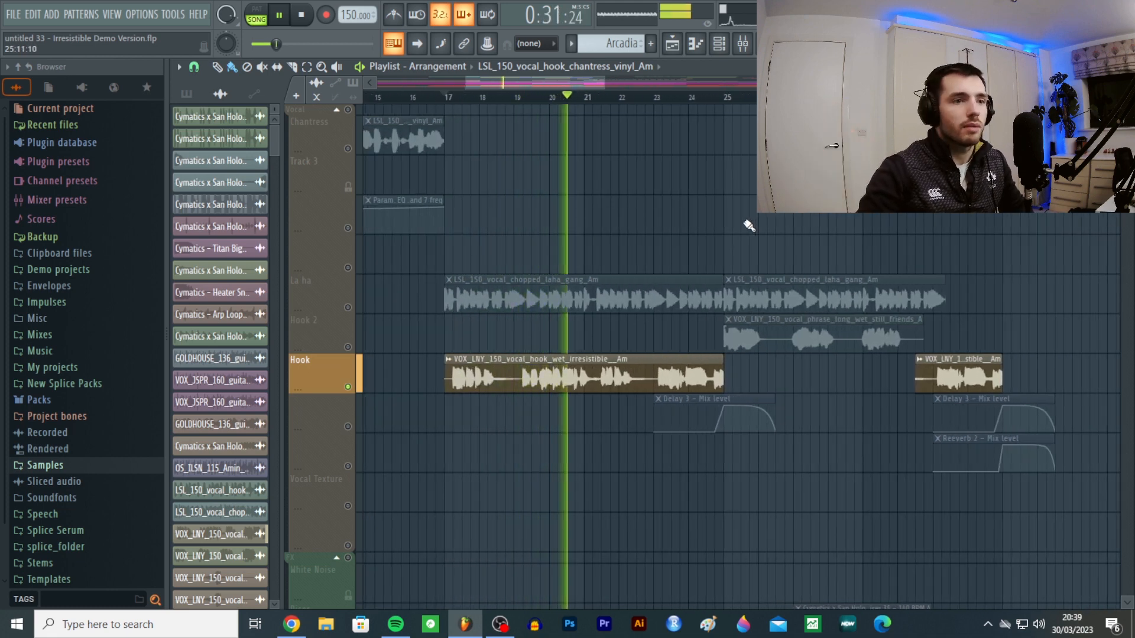
{"action": "key", "text": "space"}
- Enable the Hook 2 track alongside the soloed Hook track and play both from bar 25
{"action": "scroll", "coordinate": [489, 370], "scroll_direction": "down", "scroll_amount": 2}
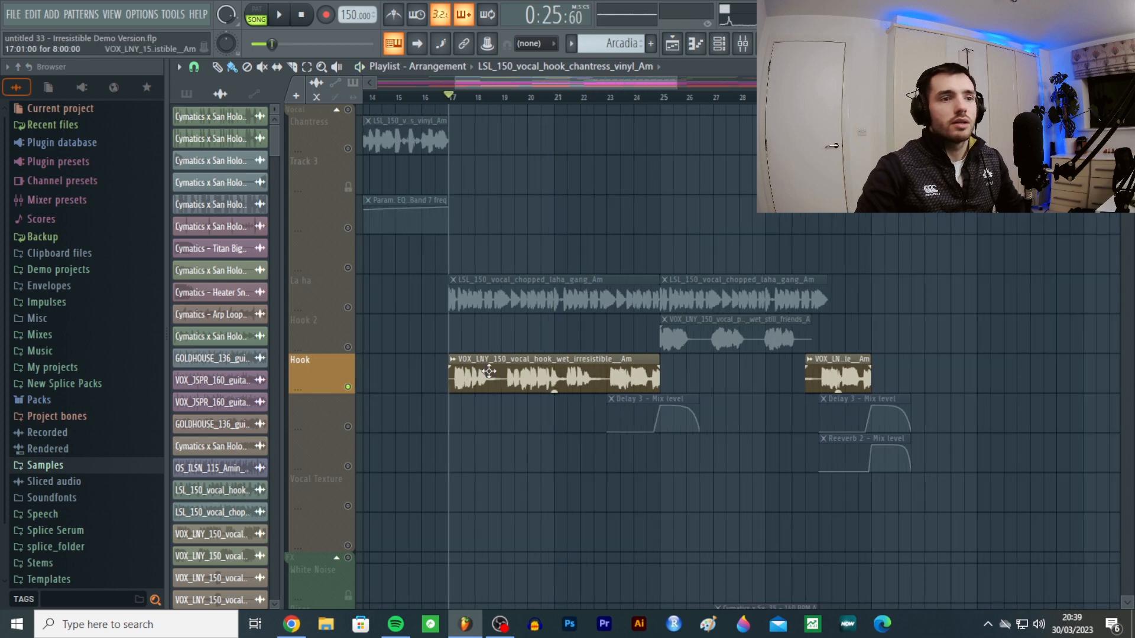
{"action": "scroll", "coordinate": [489, 370], "scroll_direction": "down", "scroll_amount": 2}
{"action": "scroll", "coordinate": [451, 314], "scroll_direction": "down", "scroll_amount": 3}
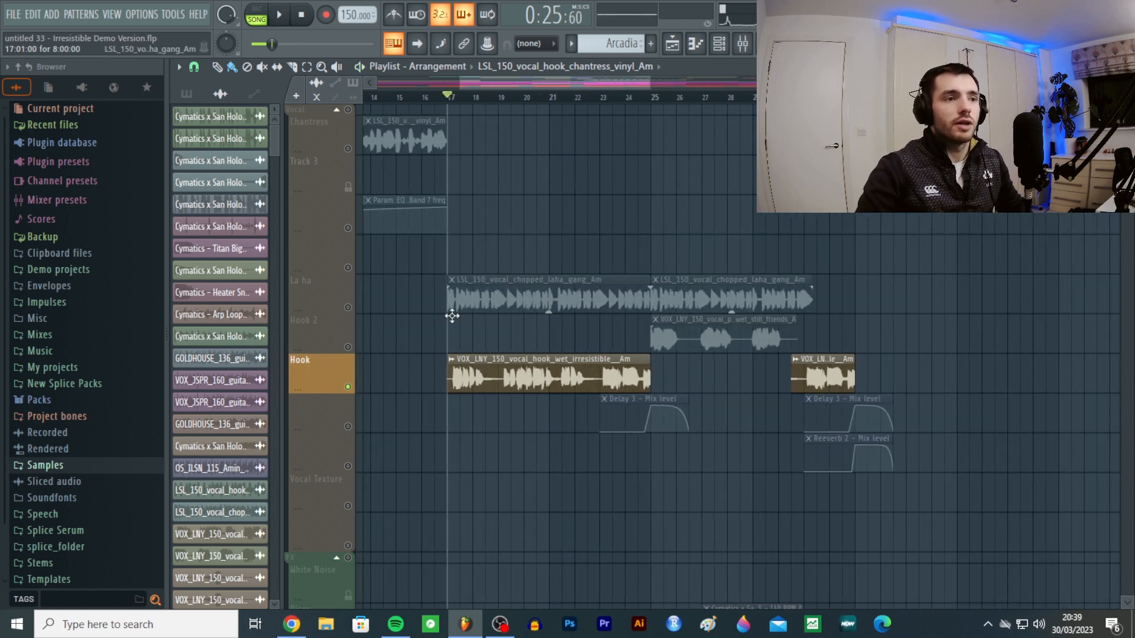
{"action": "left_click", "coordinate": [348, 348]}
{"action": "scroll", "coordinate": [534, 168], "scroll_direction": "up", "scroll_amount": 3}
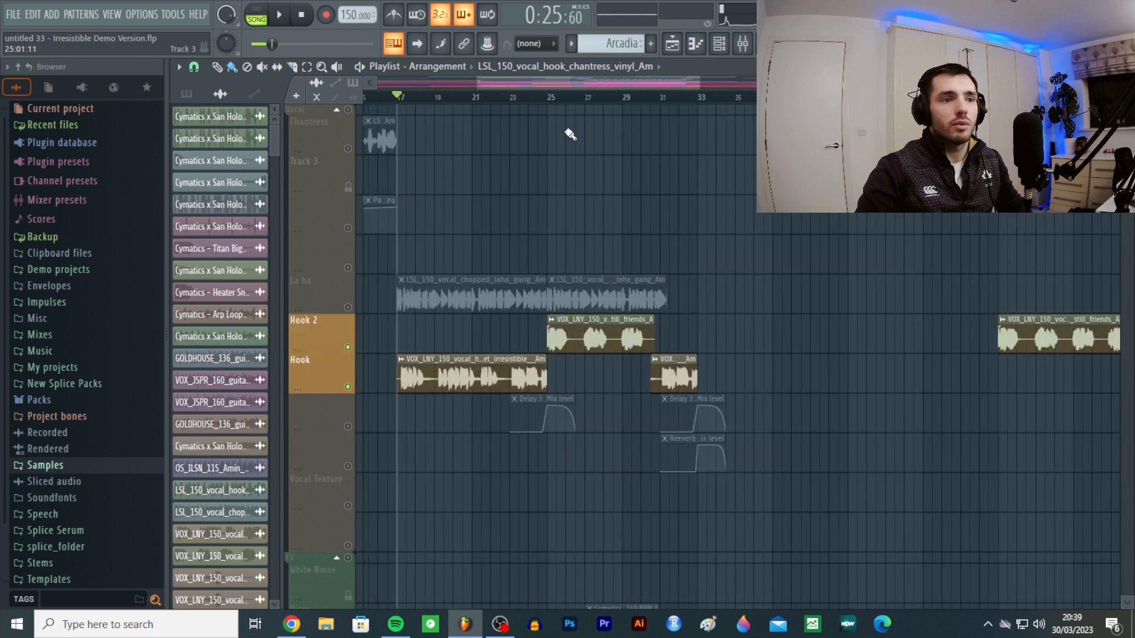
{"action": "left_click", "coordinate": [554, 97]}
{"action": "key", "text": "space"}
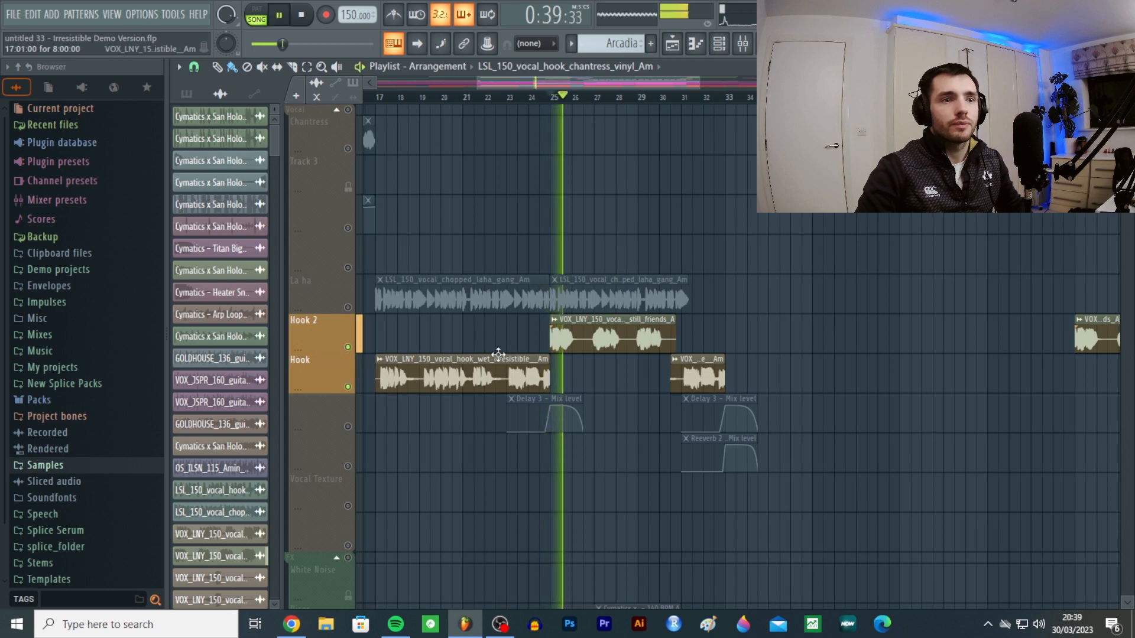
{"action": "scroll", "coordinate": [525, 348], "scroll_direction": "up", "scroll_amount": 3}
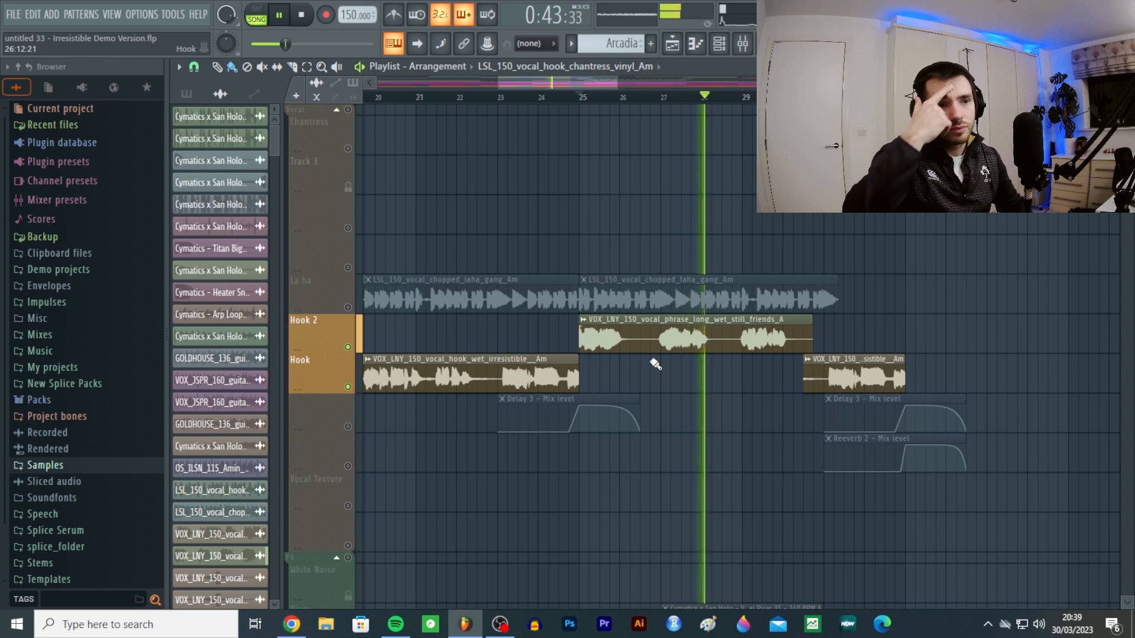
- Solo the Track 58 Soul Pad, Arcadia (Con) and Breathing (Con) tracks together, play them briefly from bar 17, and stop
{"action": "key", "text": "space"}
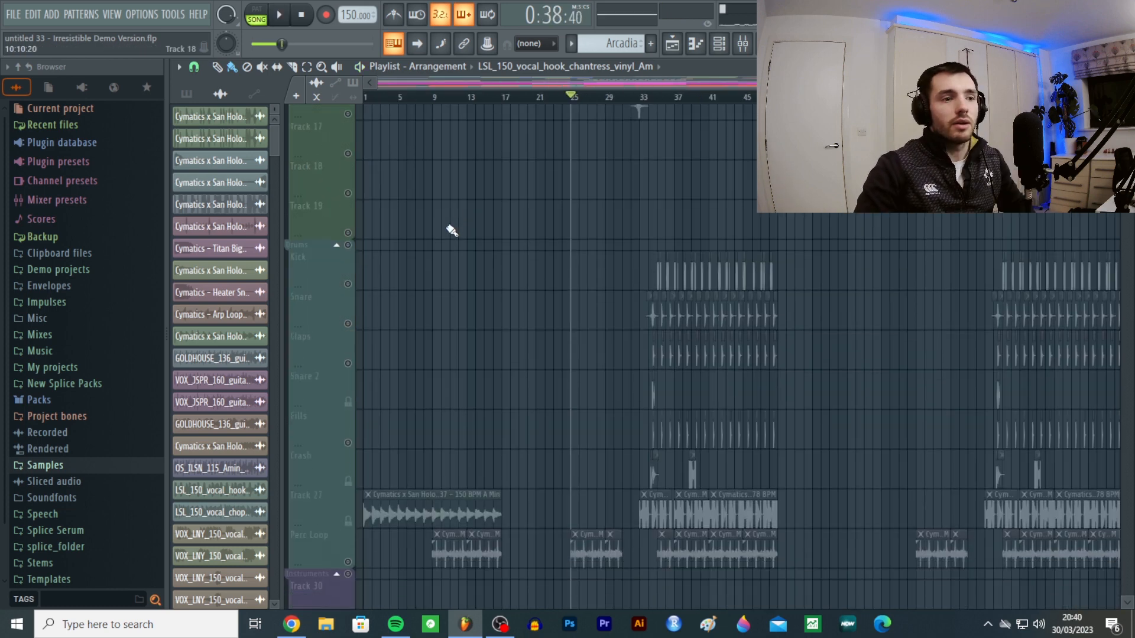
{"action": "scroll", "coordinate": [450, 229], "scroll_direction": "down", "scroll_amount": 12}
{"action": "scroll", "coordinate": [459, 219], "scroll_direction": "up", "scroll_amount": 3}
{"action": "scroll", "coordinate": [451, 223], "scroll_direction": "down", "scroll_amount": 10}
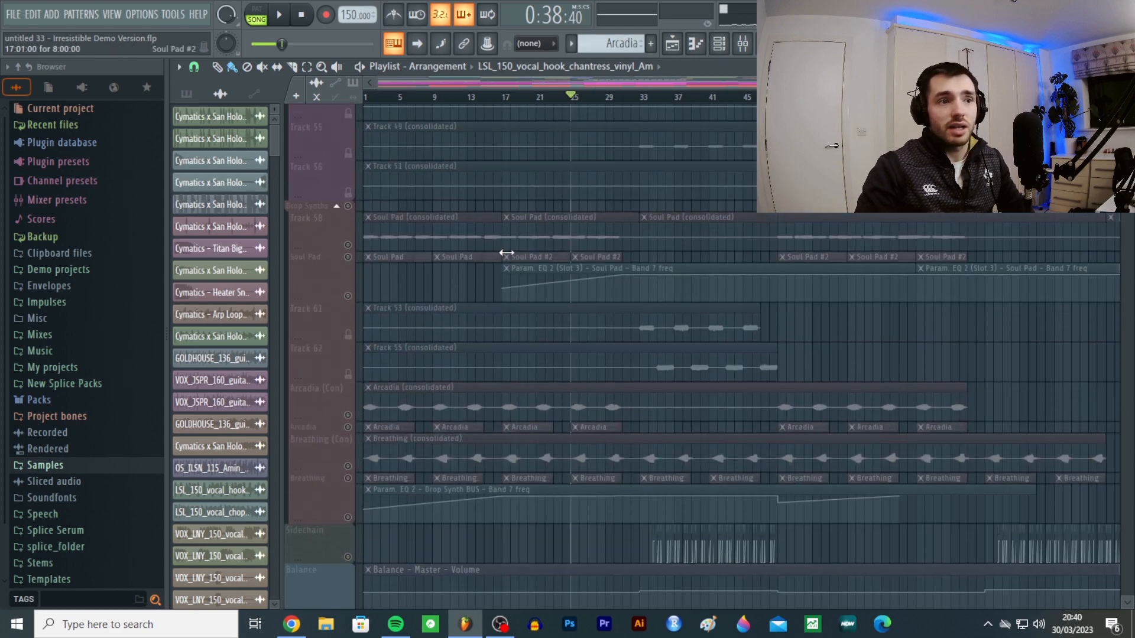
{"action": "scroll", "coordinate": [471, 280], "scroll_direction": "up", "scroll_amount": 2}
{"action": "left_click", "coordinate": [512, 98]}
{"action": "left_click", "coordinate": [347, 244]}
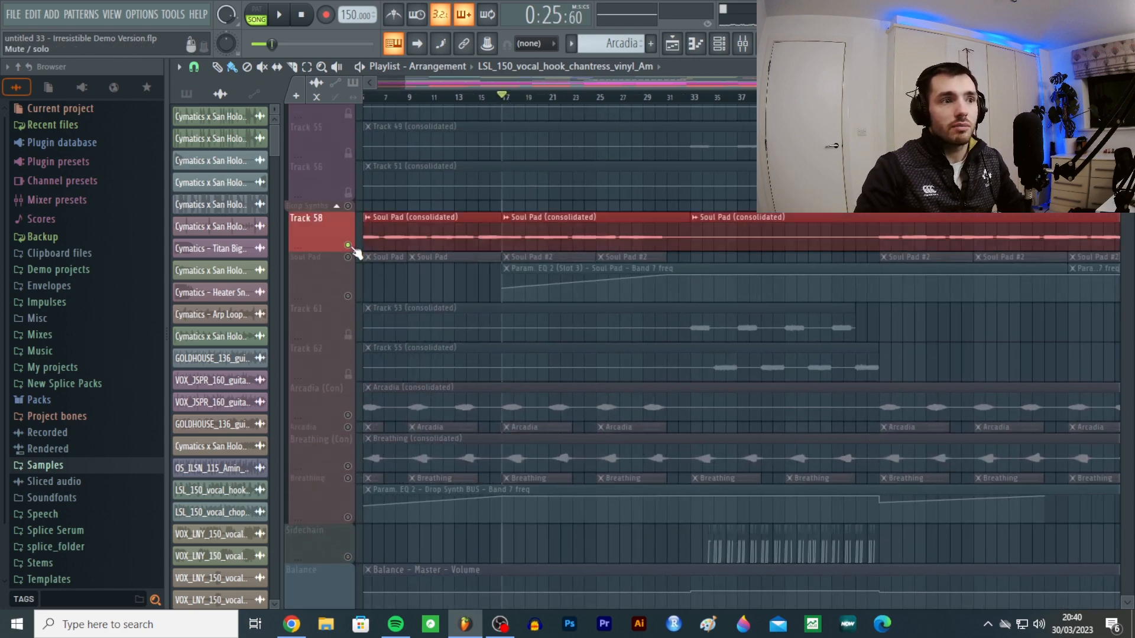
{"action": "left_click", "coordinate": [347, 415]}
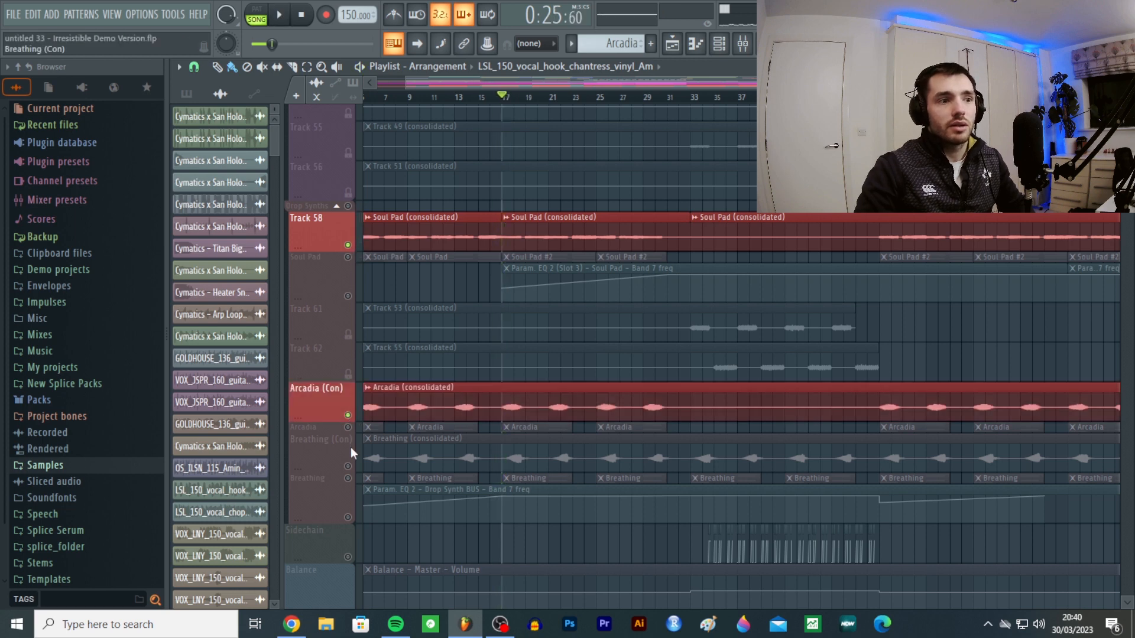
{"action": "left_click", "coordinate": [348, 467]}
{"action": "key", "text": "space"}
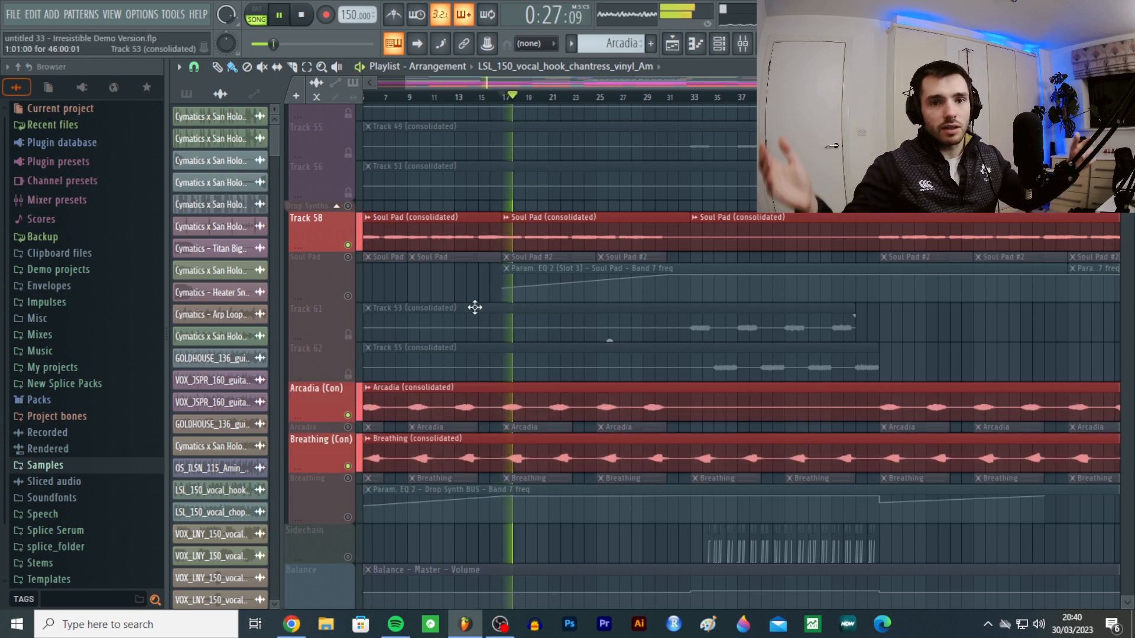
{"action": "key", "text": "space"}
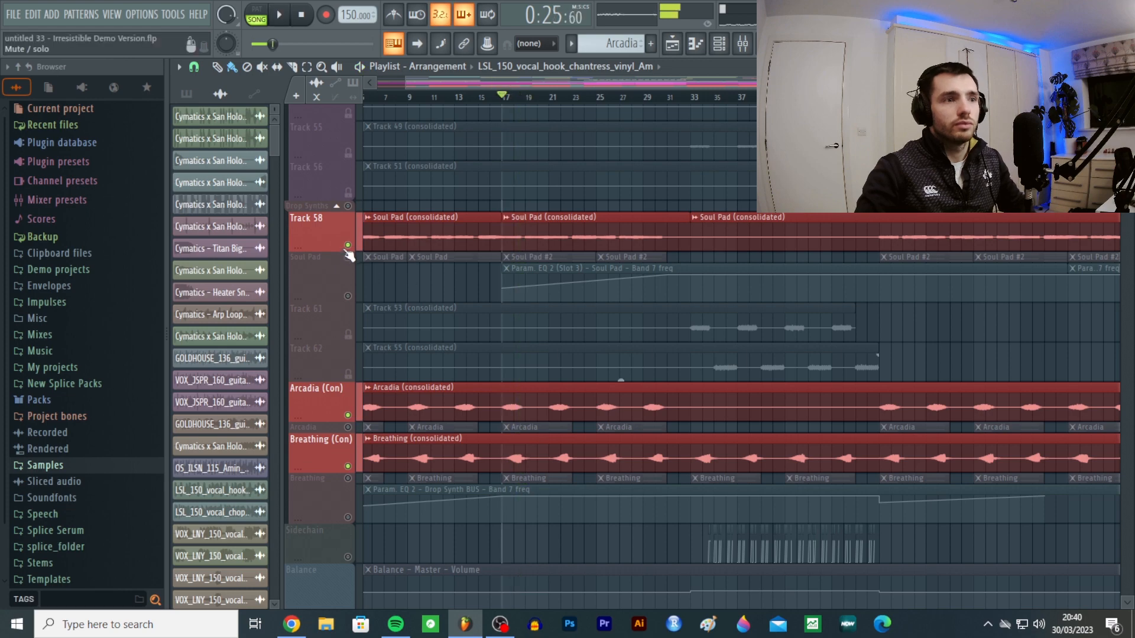
- Switch the solo to the Guitar High track, play it briefly from bar 17, and stop
{"action": "right_click", "coordinate": [348, 245]}
{"action": "right_click", "coordinate": [348, 246]}
{"action": "scroll", "coordinate": [531, 244], "scroll_direction": "up", "scroll_amount": 10}
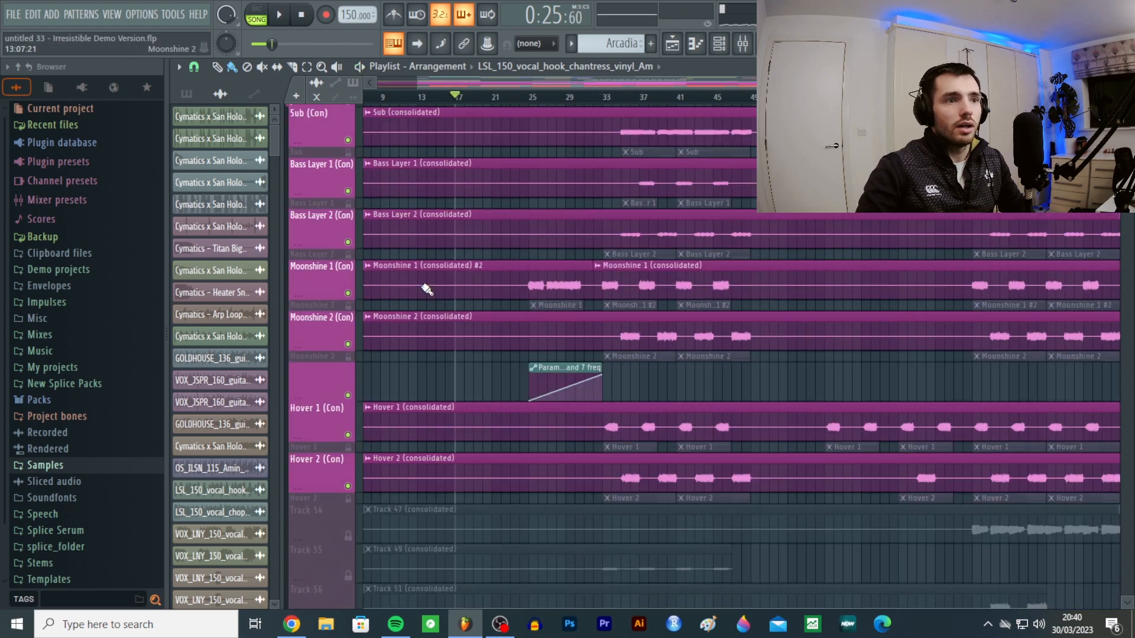
{"action": "scroll", "coordinate": [341, 341], "scroll_direction": "down", "scroll_amount": 1}
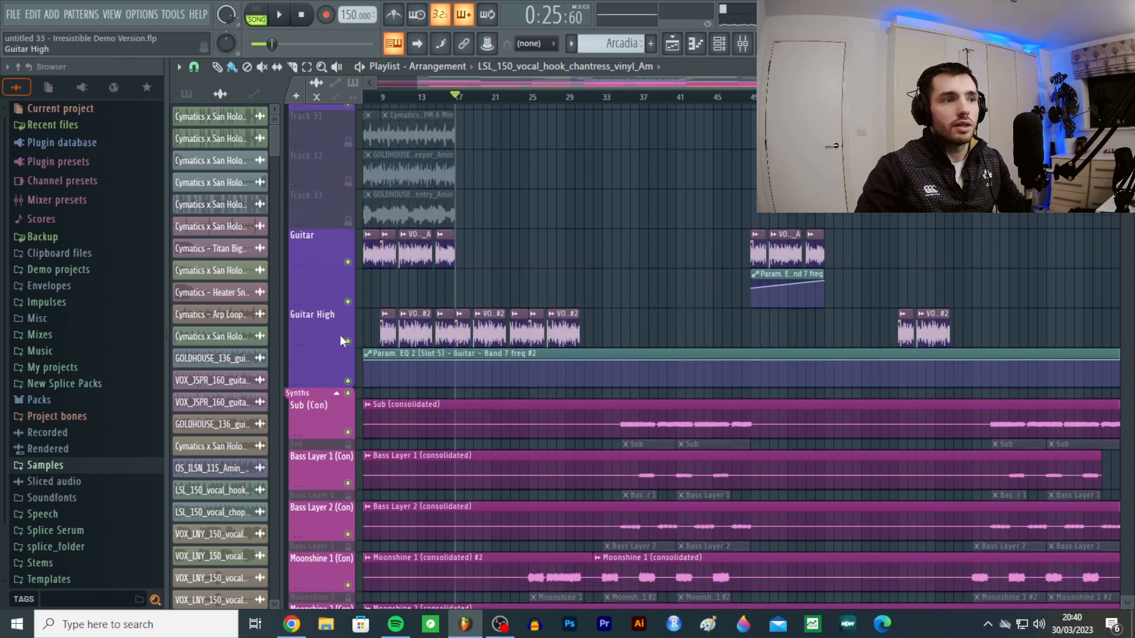
{"action": "right_click", "coordinate": [348, 341]}
{"action": "key", "text": "space"}
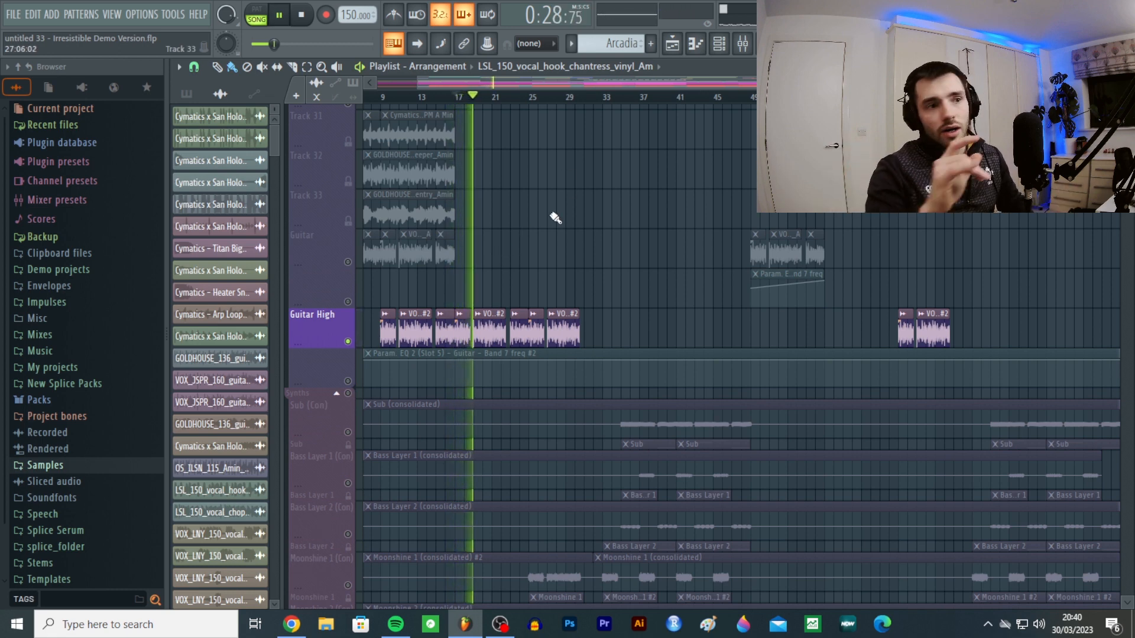
{"action": "key", "text": "space"}
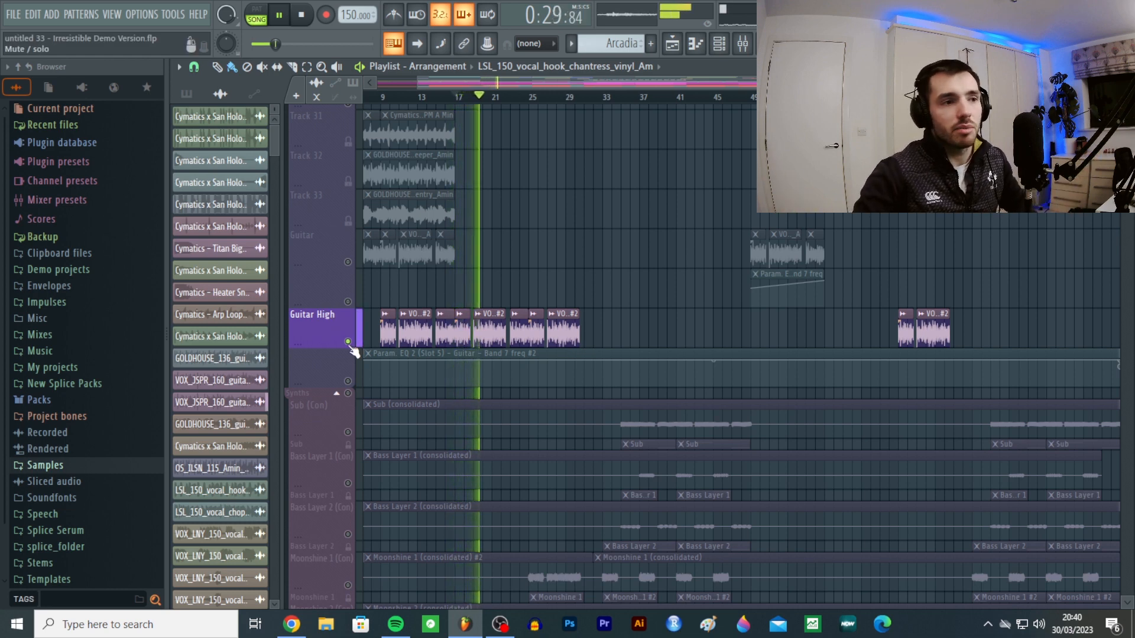
- Bring all tracks back from solo, play the full verse arrangement from bar 17 into bar 25, and stop
{"action": "scroll", "coordinate": [387, 287], "scroll_direction": "up", "scroll_amount": 10}
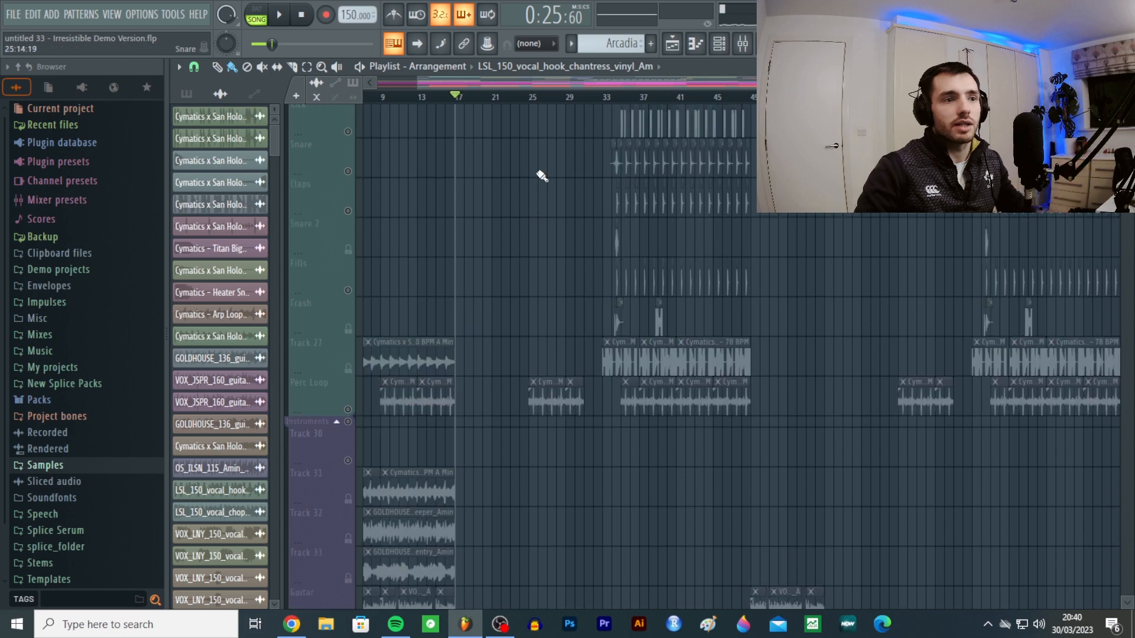
{"action": "scroll", "coordinate": [519, 193], "scroll_direction": "up", "scroll_amount": 8}
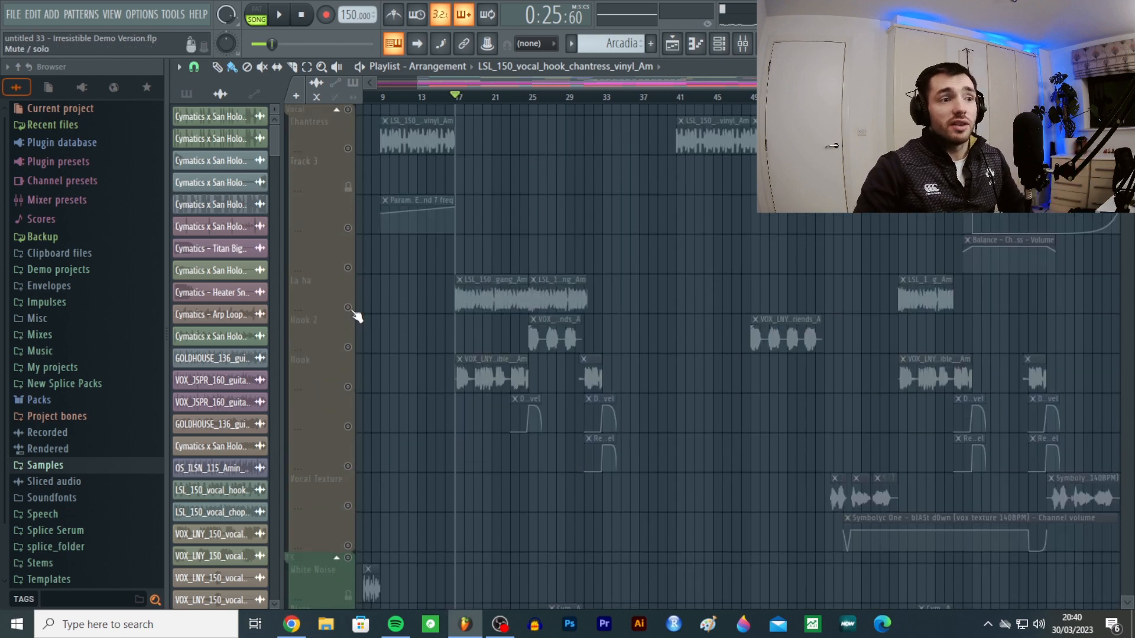
{"action": "left_click", "coordinate": [349, 308]}
{"action": "scroll", "coordinate": [520, 178], "scroll_direction": "down", "scroll_amount": 15}
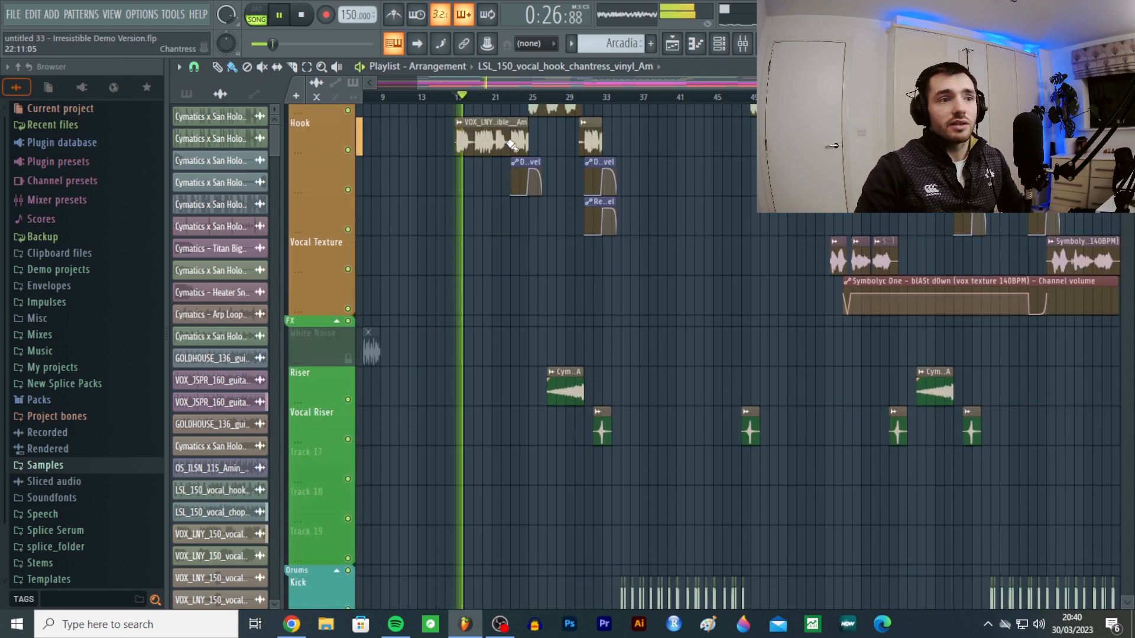
{"action": "scroll", "coordinate": [522, 177], "scroll_direction": "down", "scroll_amount": 3}
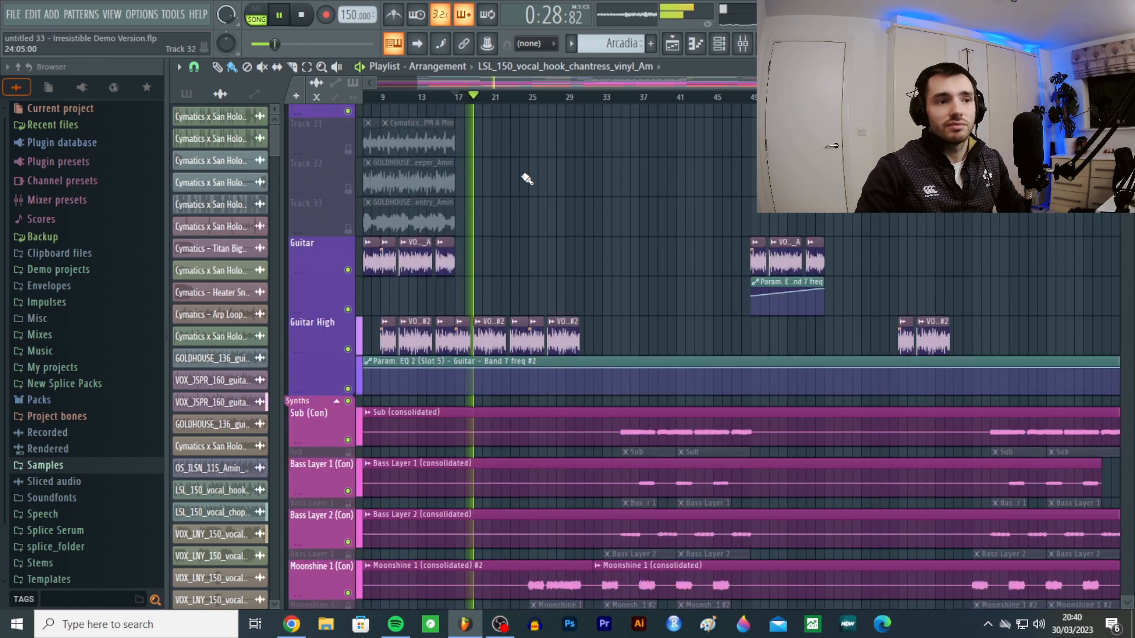
{"action": "scroll", "coordinate": [523, 176], "scroll_direction": "up", "scroll_amount": 2, "text": "ctrl"}
{"action": "scroll", "coordinate": [525, 174], "scroll_direction": "down", "scroll_amount": 10}
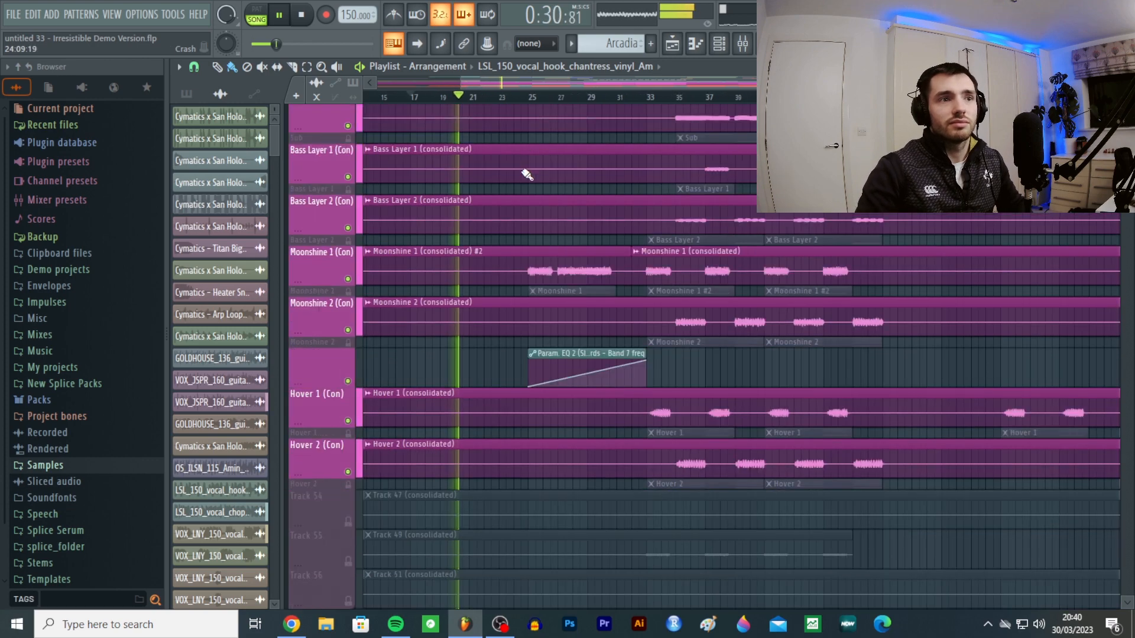
{"action": "scroll", "coordinate": [501, 220], "scroll_direction": "up", "scroll_amount": 5}
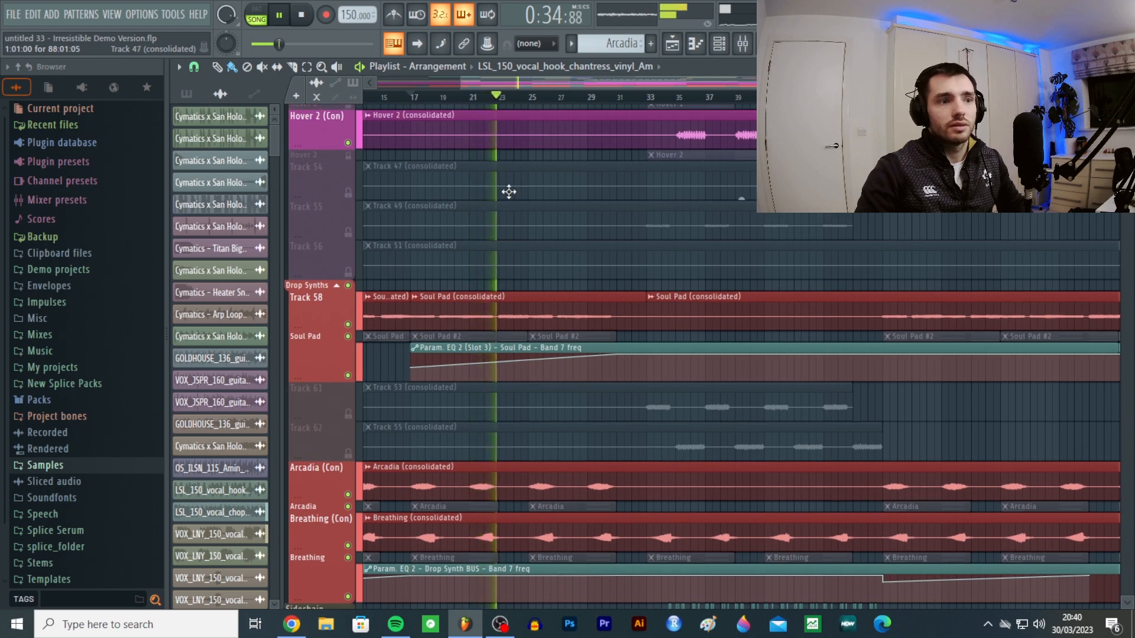
{"action": "scroll", "coordinate": [508, 191], "scroll_direction": "down", "scroll_amount": 6}
{"action": "scroll", "coordinate": [502, 272], "scroll_direction": "up", "scroll_amount": 15}
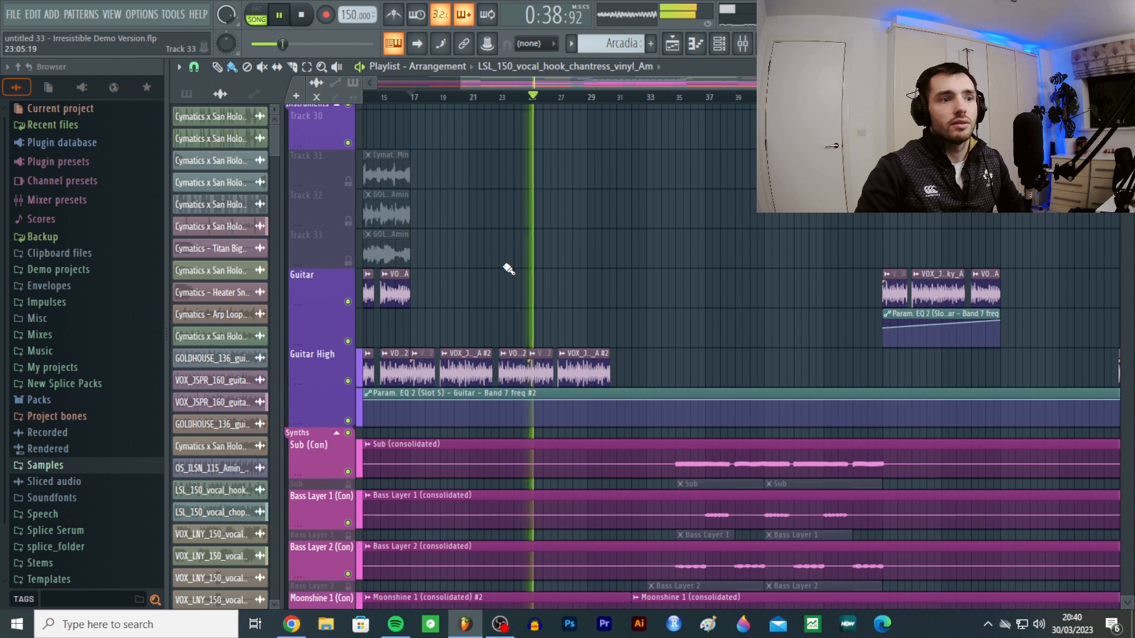
{"action": "key", "text": "space"}
- Play the full arrangement from bar 25, where the Moonshine 1 synth comes in, and stop
{"action": "scroll", "coordinate": [535, 269], "scroll_direction": "down", "scroll_amount": 3}
{"action": "scroll", "coordinate": [532, 272], "scroll_direction": "down", "scroll_amount": 8}
{"action": "scroll", "coordinate": [533, 272], "scroll_direction": "down", "scroll_amount": 2}
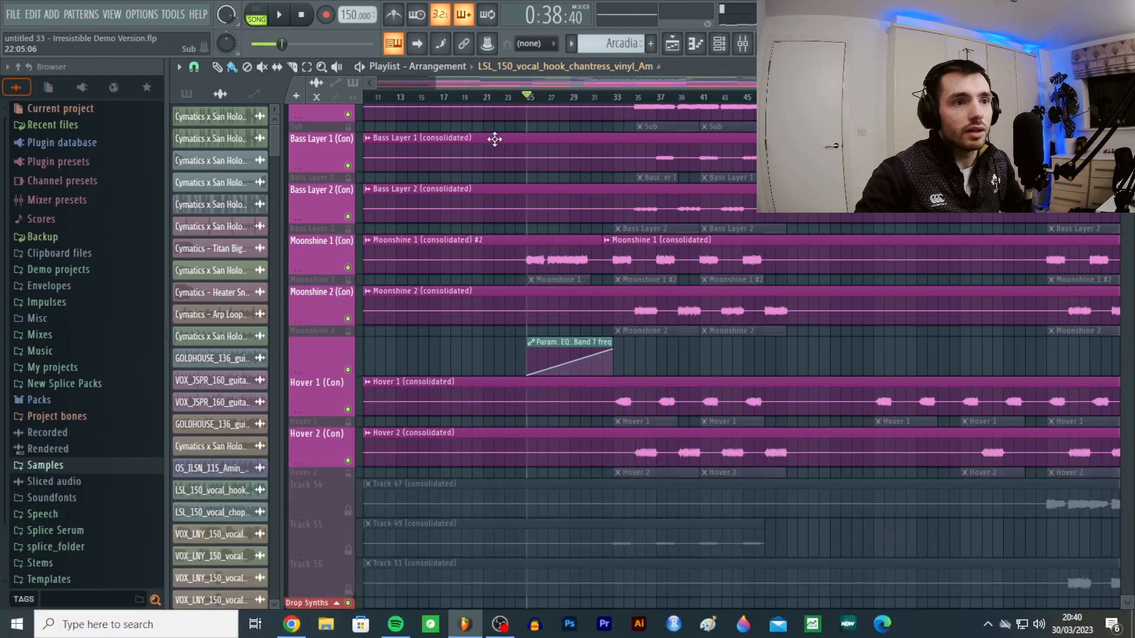
{"action": "key", "text": "space"}
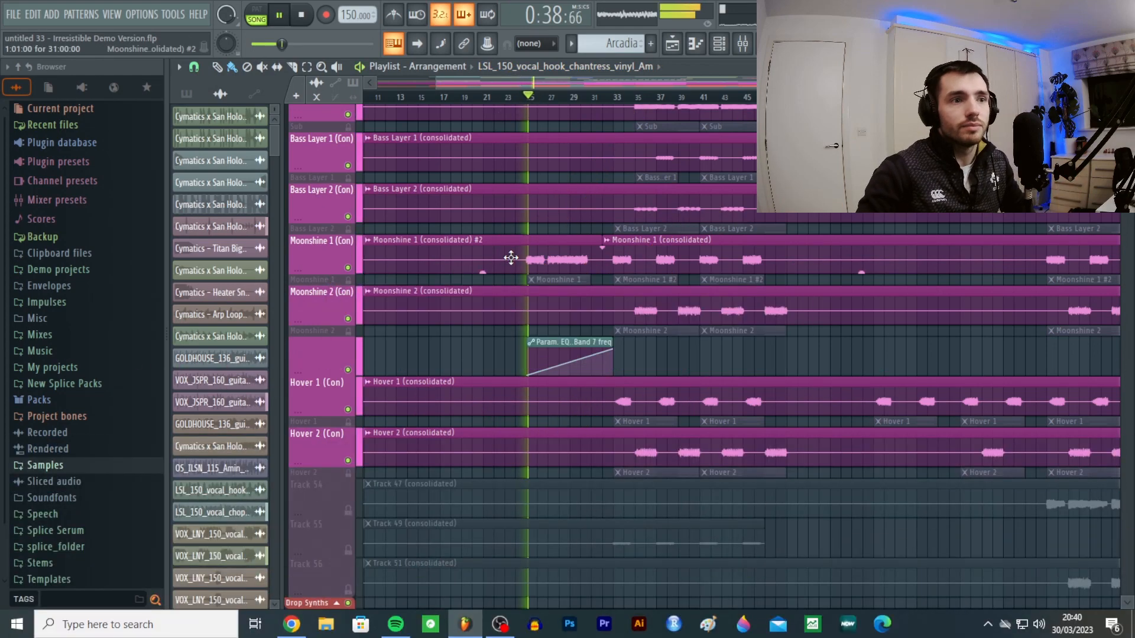
{"action": "scroll", "coordinate": [506, 311], "scroll_direction": "up", "scroll_amount": 1}
{"action": "key", "text": "space"}
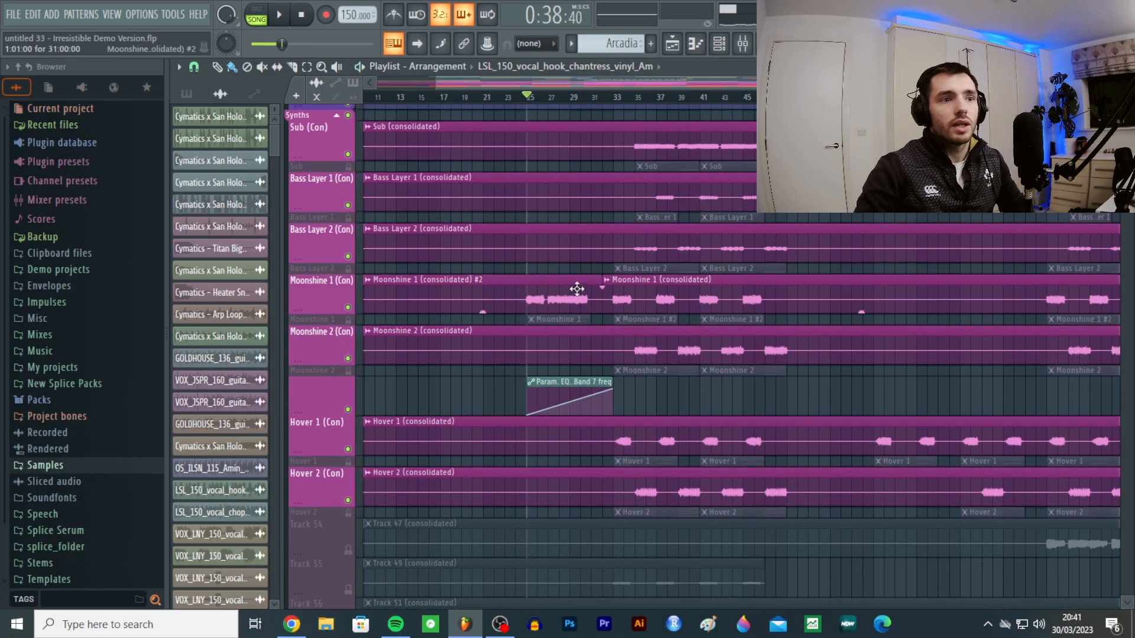
- Solo the Perc Loop track, play it briefly from bar 25, and stop
{"action": "scroll", "coordinate": [546, 292], "scroll_direction": "up", "scroll_amount": 8}
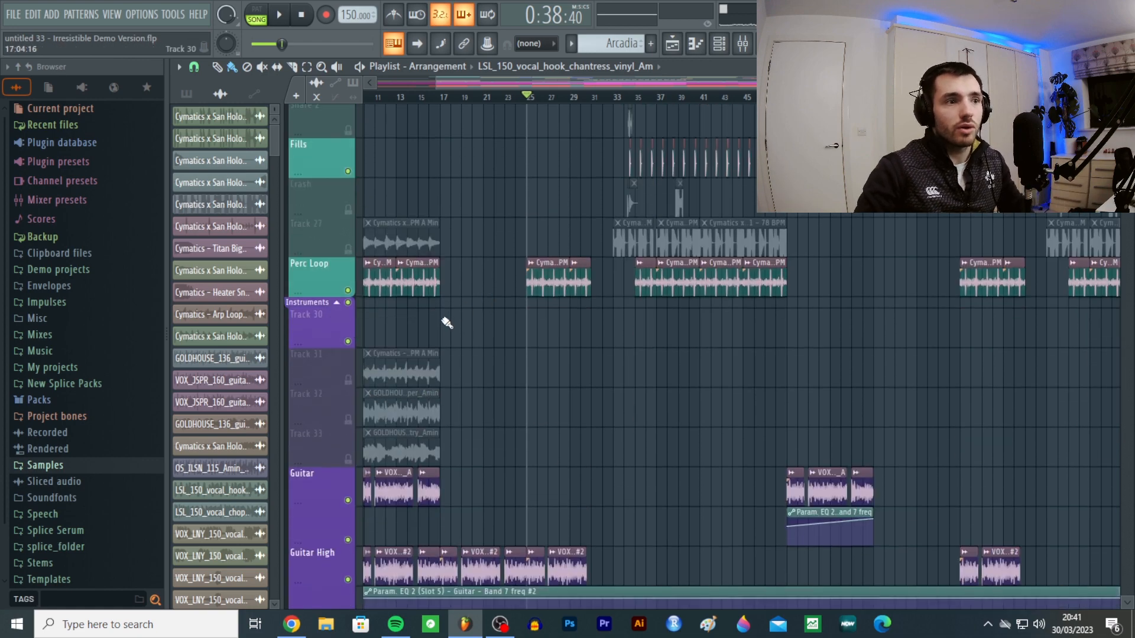
{"action": "scroll", "coordinate": [447, 322], "scroll_direction": "up", "scroll_amount": 3}
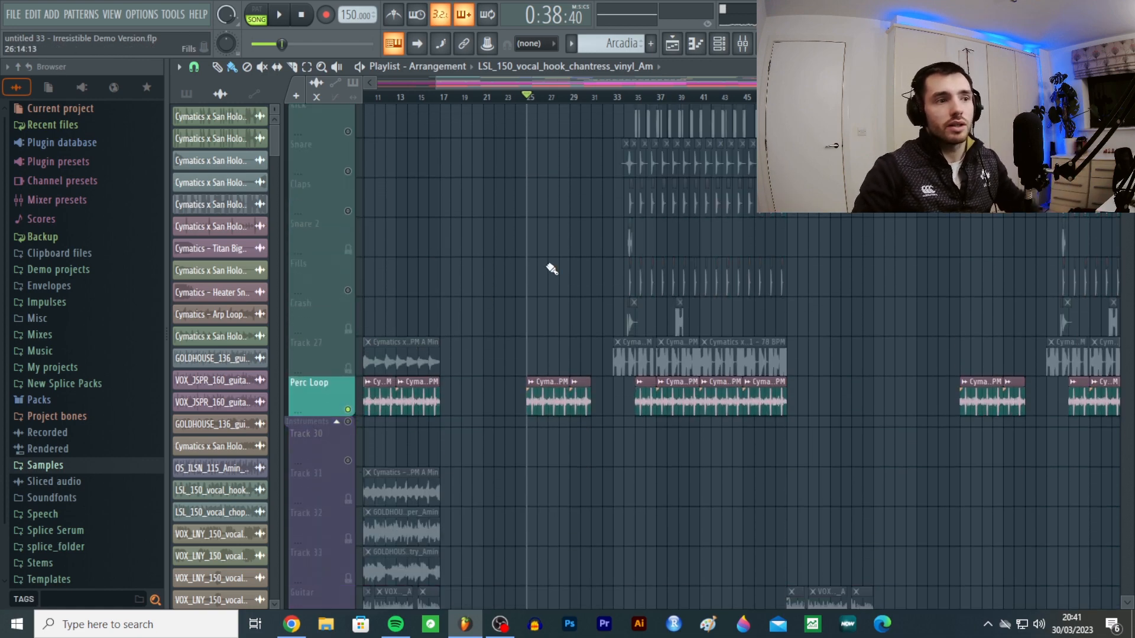
{"action": "key", "text": "space"}
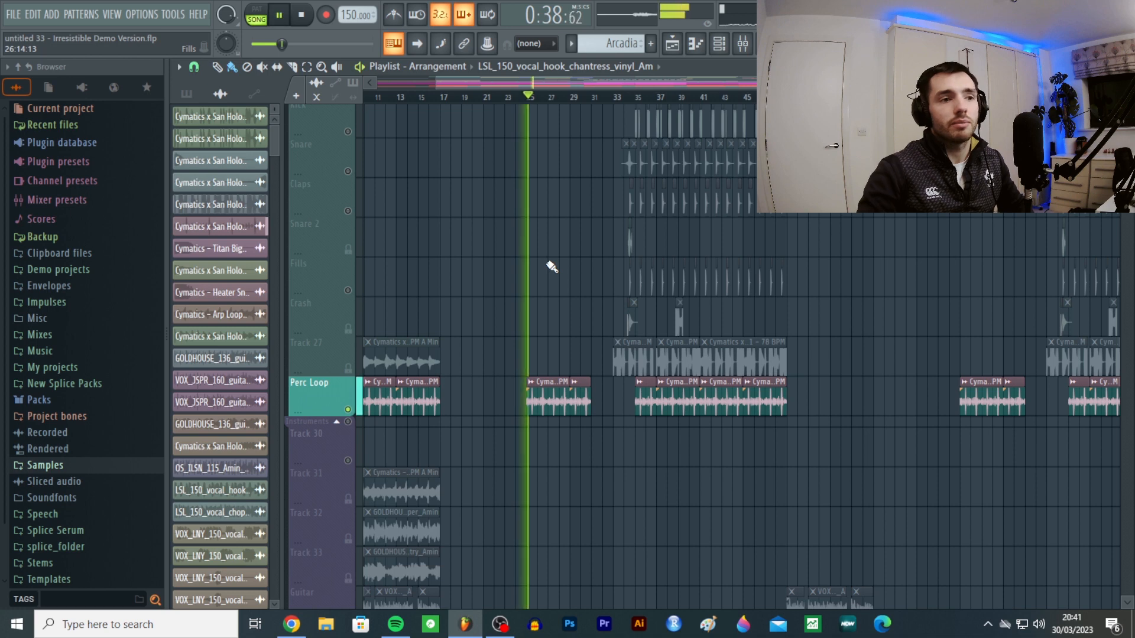
{"action": "key", "text": "space"}
- Solo the Riser track, play the Vibrance Tonal Riser 35 sample from bar 27, and stop
{"action": "scroll", "coordinate": [426, 349], "scroll_direction": "up", "scroll_amount": 10}
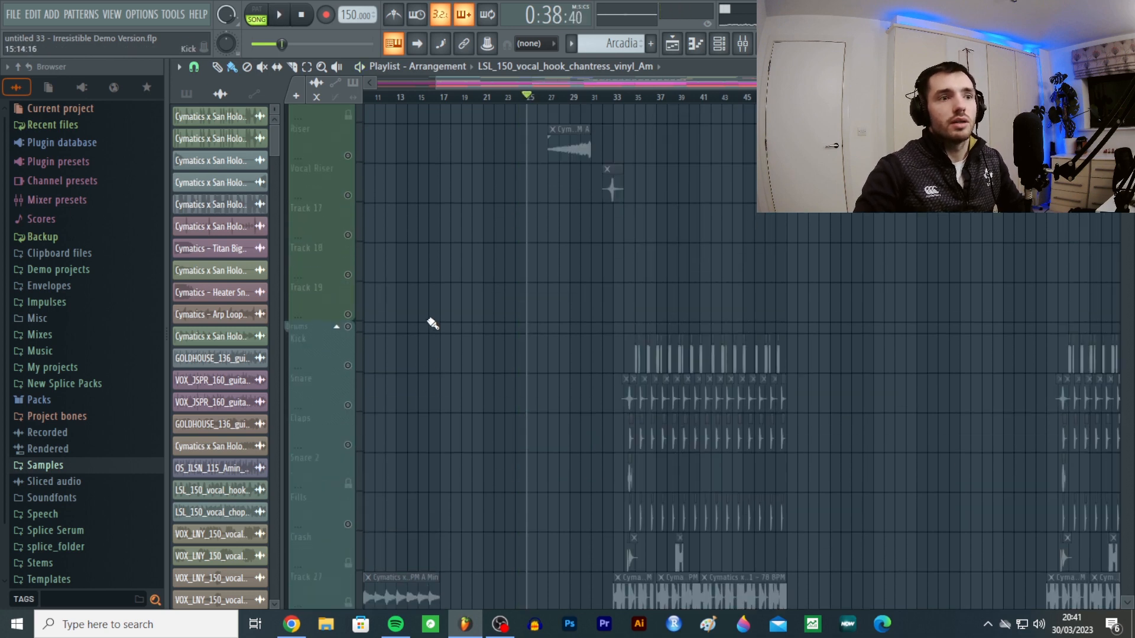
{"action": "scroll", "coordinate": [451, 346], "scroll_direction": "down", "scroll_amount": 4}
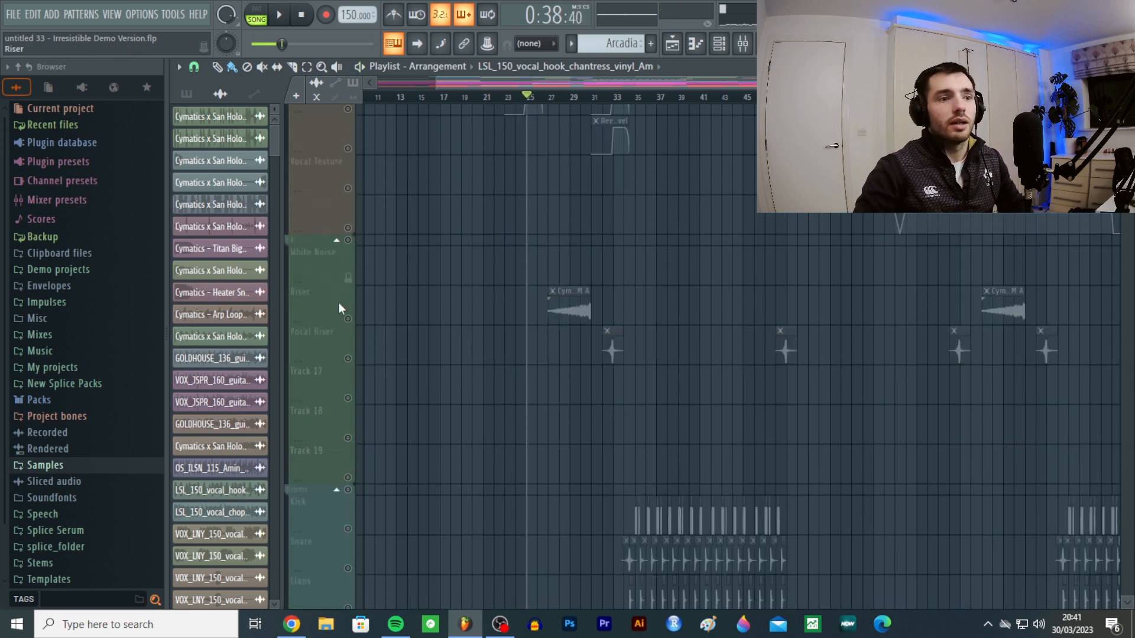
{"action": "left_click", "coordinate": [358, 322]}
{"action": "scroll", "coordinate": [570, 216], "scroll_direction": "up", "scroll_amount": 4}
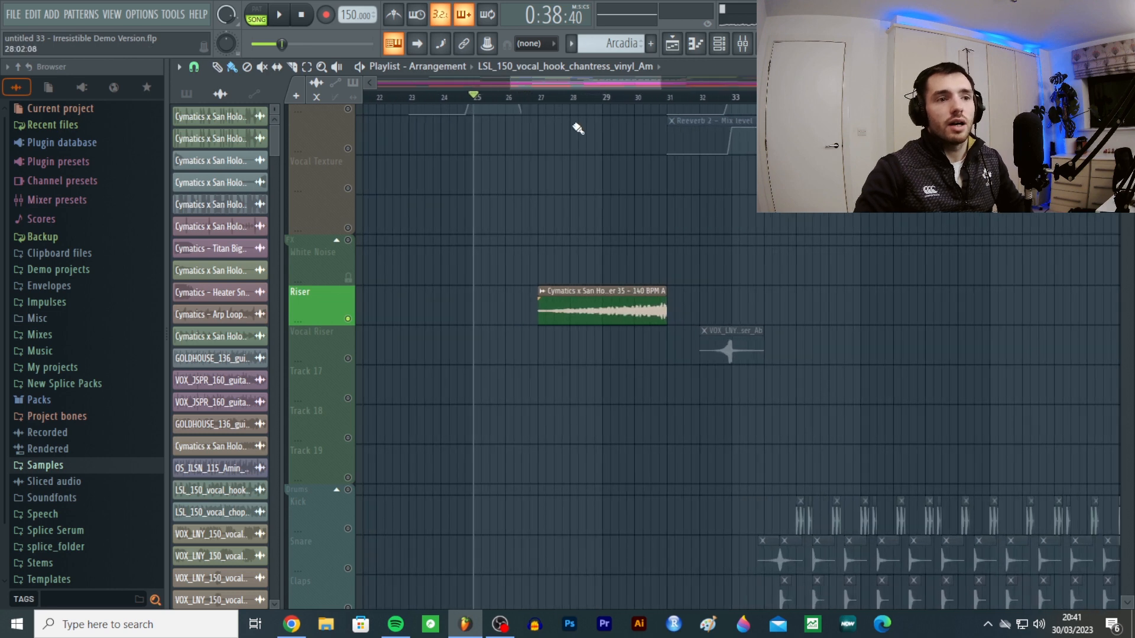
{"action": "scroll", "coordinate": [622, 310], "scroll_direction": "up", "scroll_amount": 3}
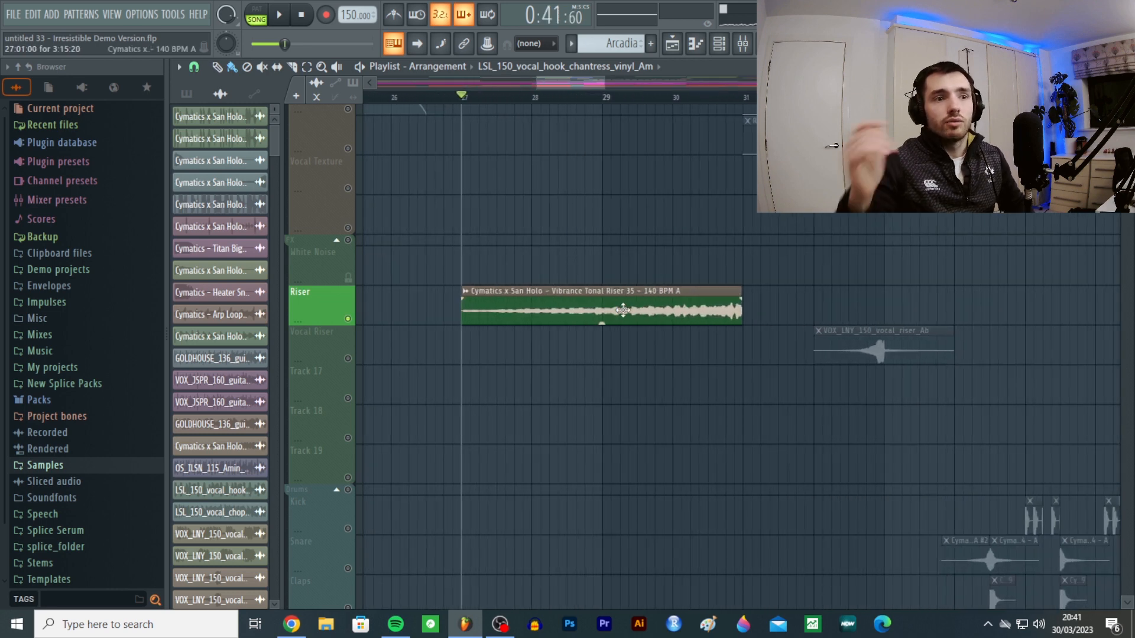
{"action": "key", "text": "space"}
{"action": "scroll", "coordinate": [768, 254], "scroll_direction": "down", "scroll_amount": 3}
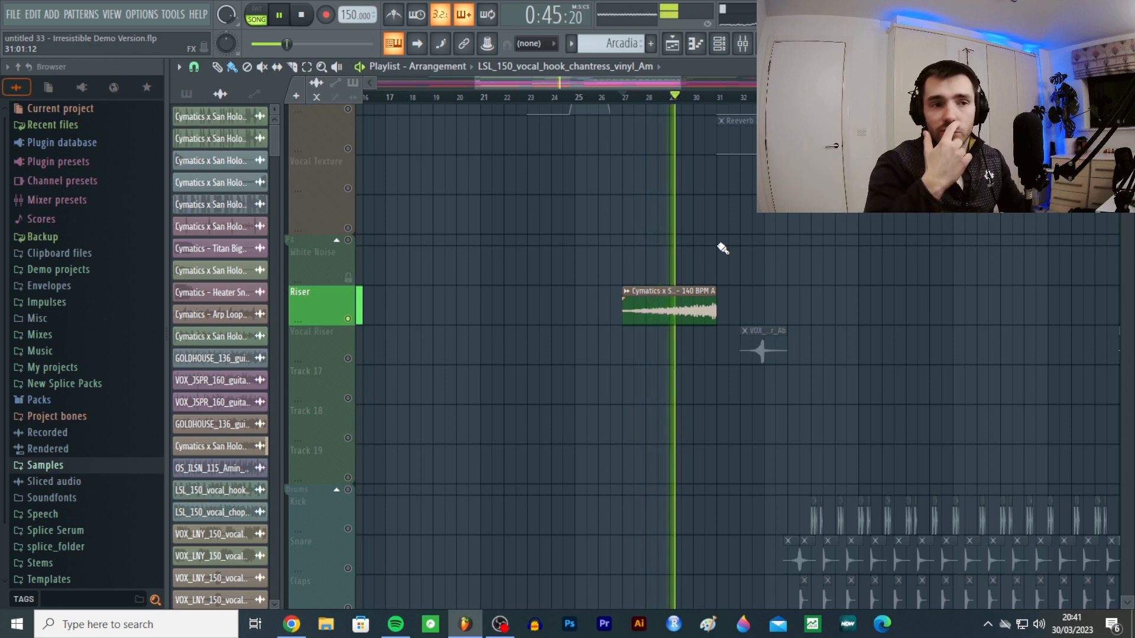
{"action": "key", "text": "space"}
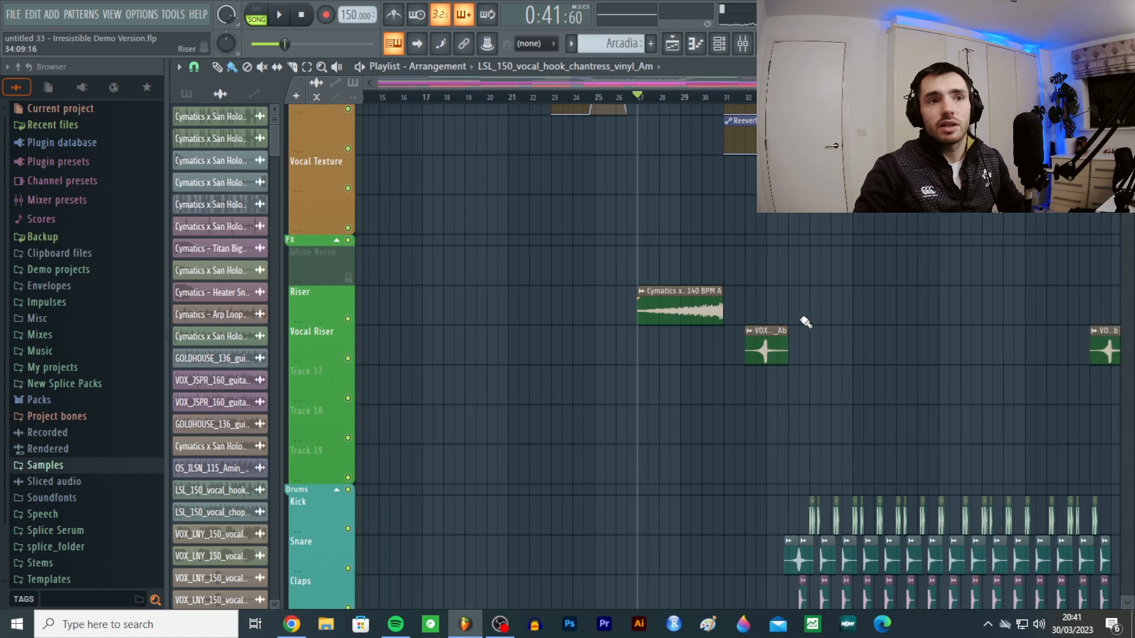
- Solo the Vocal Riser track, play VOX_LNY_150_vocal_riser_Ab from the middle of bar 32, and stop
{"action": "scroll", "coordinate": [694, 314], "scroll_direction": "up", "scroll_amount": 8}
{"action": "scroll", "coordinate": [680, 300], "scroll_direction": "down", "scroll_amount": 12}
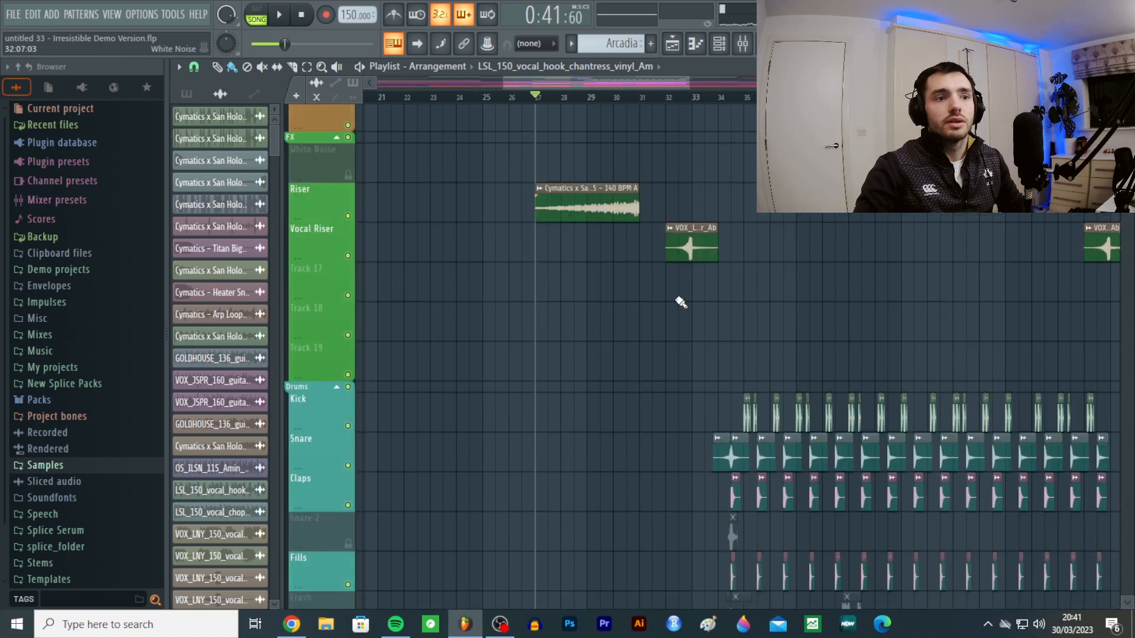
{"action": "scroll", "coordinate": [690, 204], "scroll_direction": "up", "scroll_amount": 4}
{"action": "scroll", "coordinate": [695, 134], "scroll_direction": "up", "scroll_amount": 4}
{"action": "left_click", "coordinate": [671, 98]}
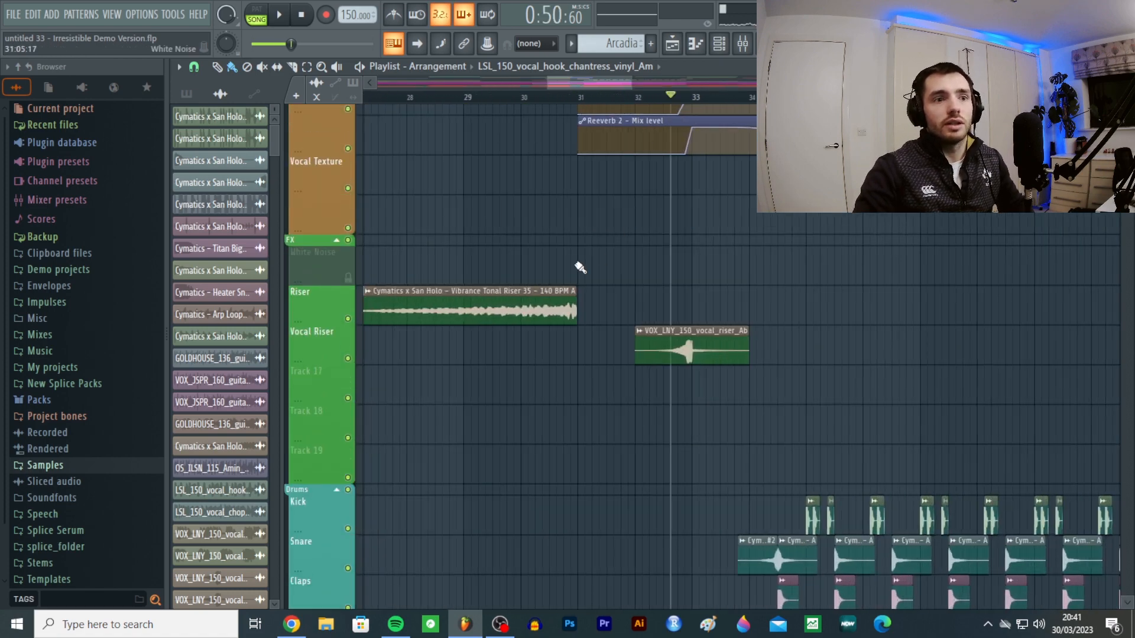
{"action": "scroll", "coordinate": [666, 382], "scroll_direction": "up", "scroll_amount": 2}
{"action": "left_click", "coordinate": [348, 358], "text": "ctrl"}
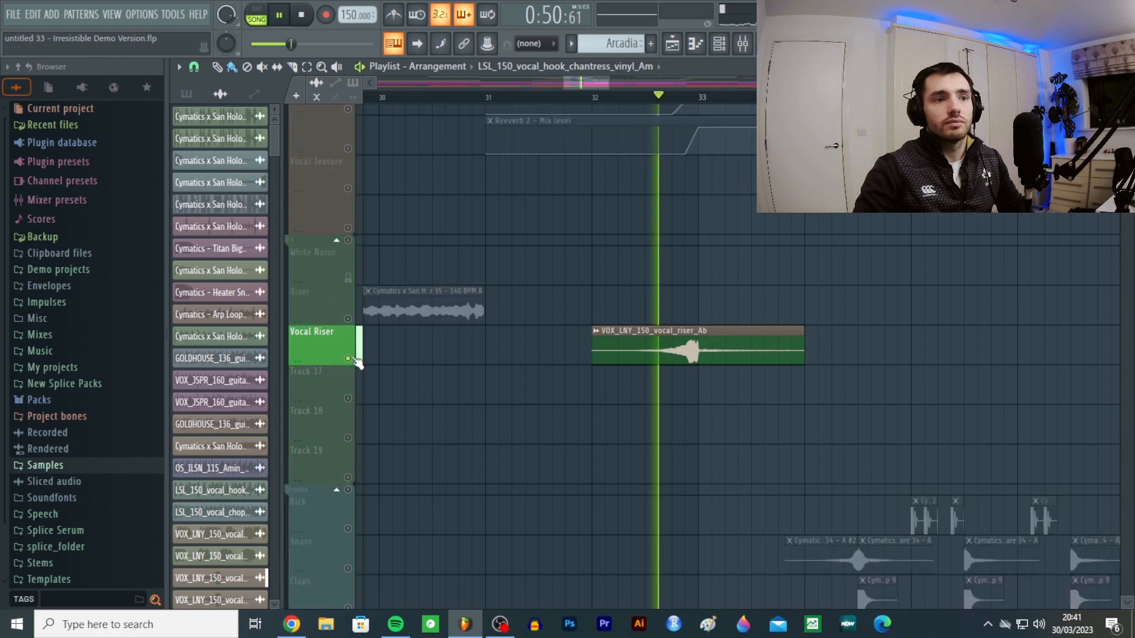
{"action": "key", "text": "space"}
{"action": "key", "text": "space"}
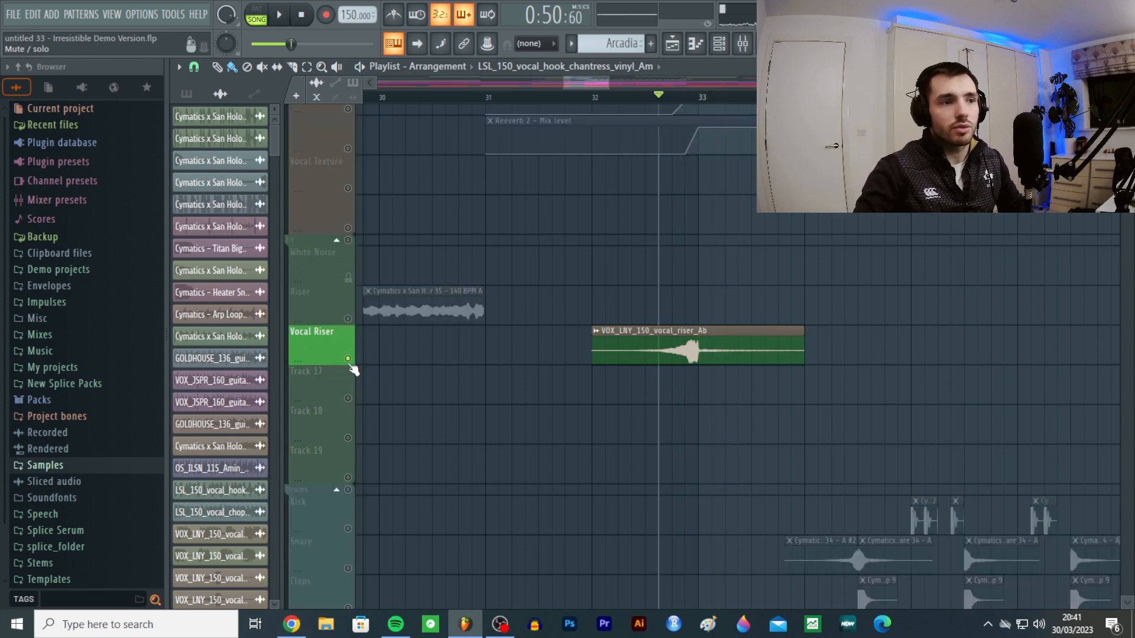
- Unsolo the Vocal Riser track to bring the full arrangement back for the drop's drums and synths
{"action": "left_click", "coordinate": [348, 358], "text": "ctrl"}
{"action": "scroll", "coordinate": [573, 329], "scroll_direction": "down", "scroll_amount": 8}
{"action": "scroll", "coordinate": [542, 339], "scroll_direction": "down", "scroll_amount": 12}
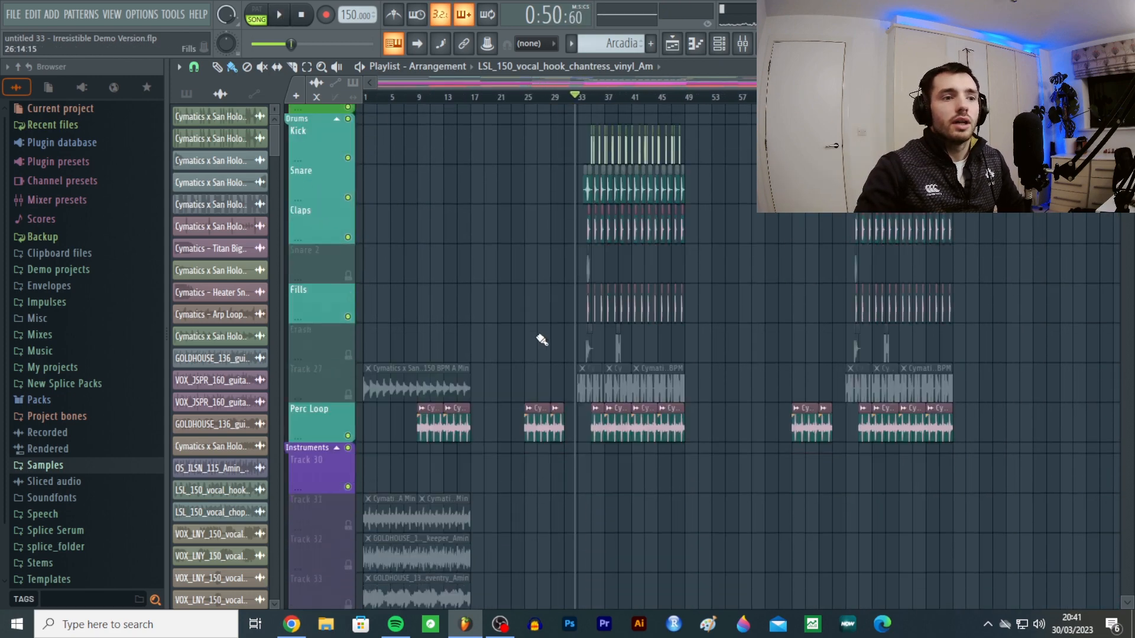
{"action": "scroll", "coordinate": [534, 328], "scroll_direction": "up", "scroll_amount": 3}
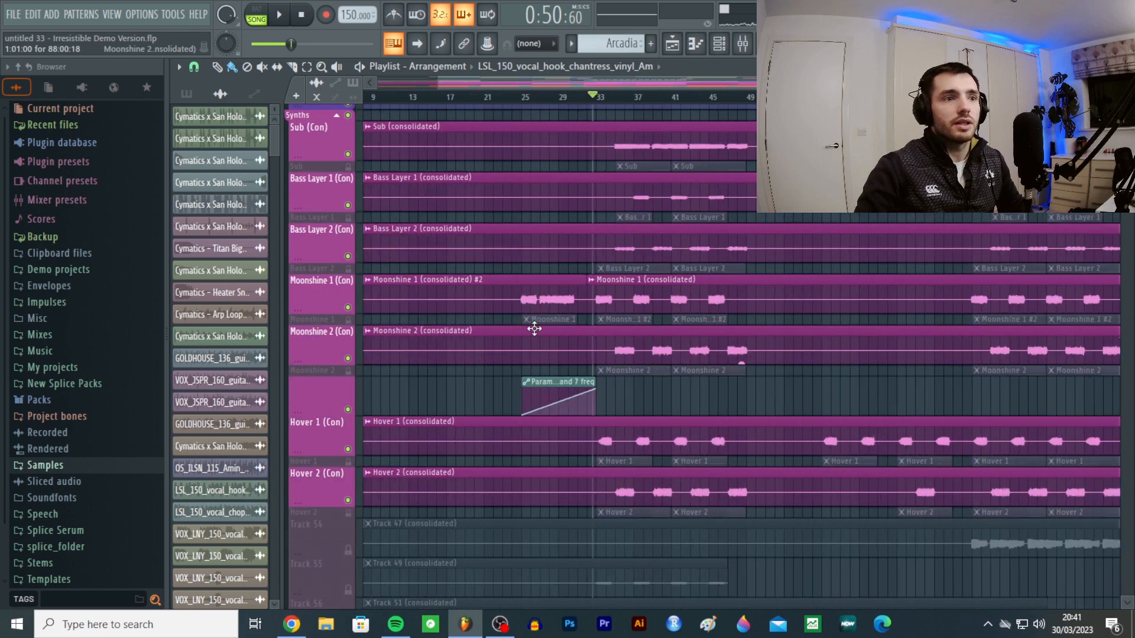
- Solo the Moonshine 1 (Con) track, play it briefly from bar 25, and stop
{"action": "left_click", "coordinate": [521, 96]}
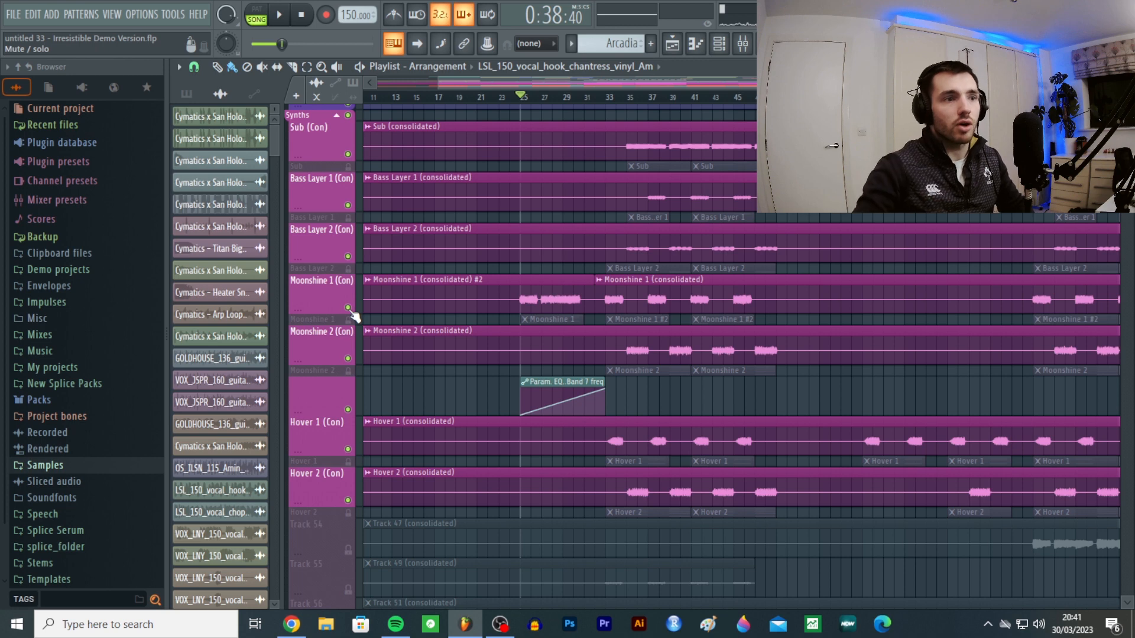
{"action": "right_click", "coordinate": [348, 308]}
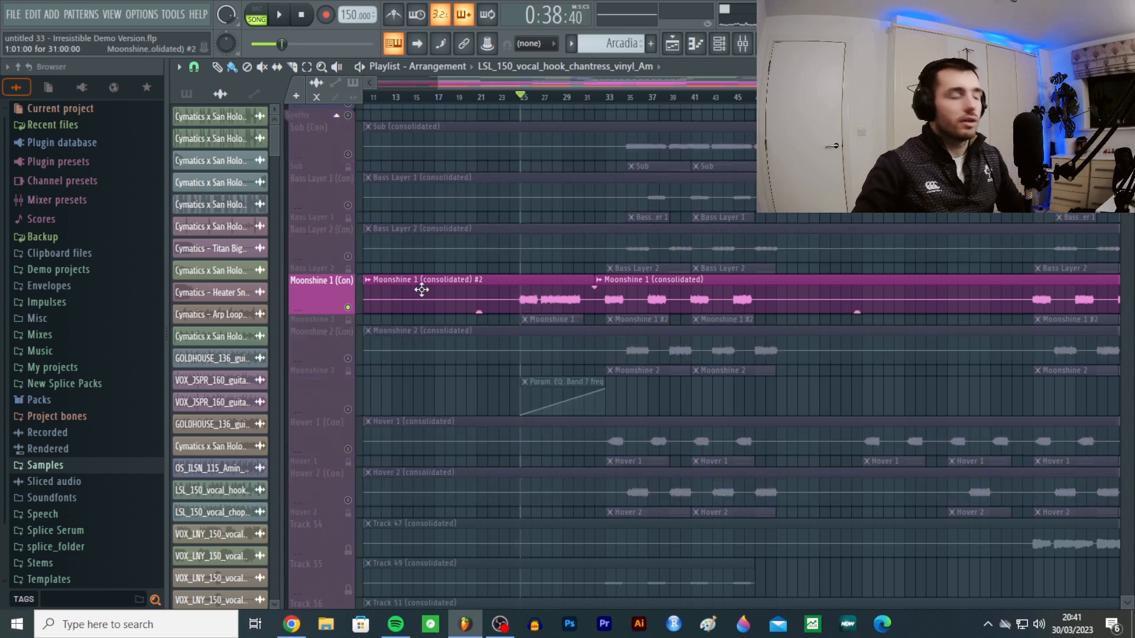
{"action": "key", "text": "space"}
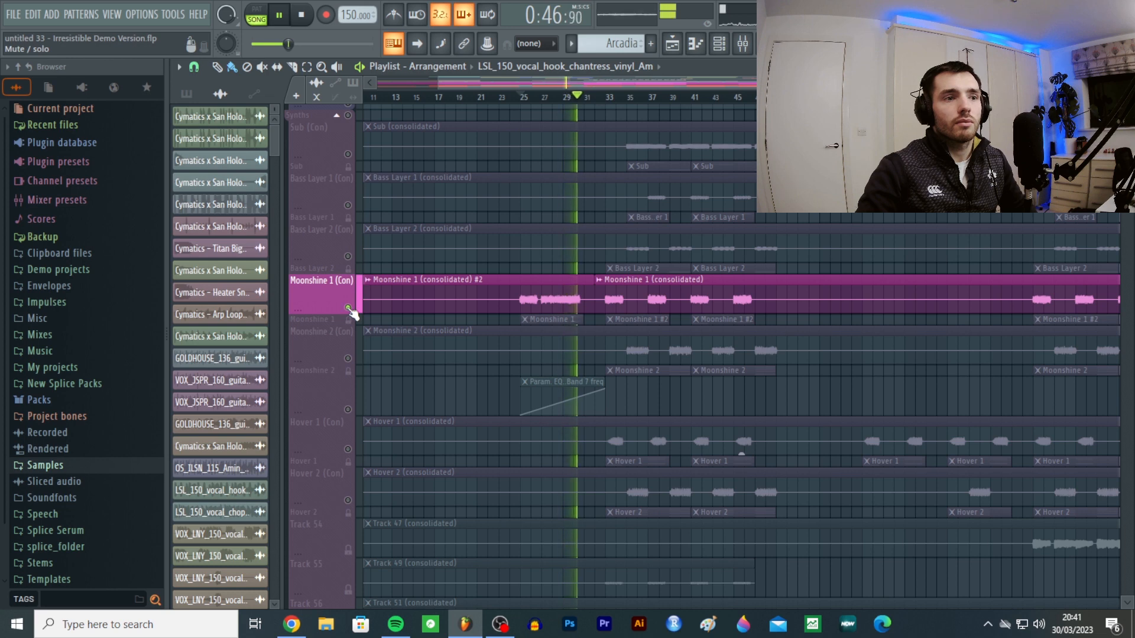
{"action": "key", "text": "space"}
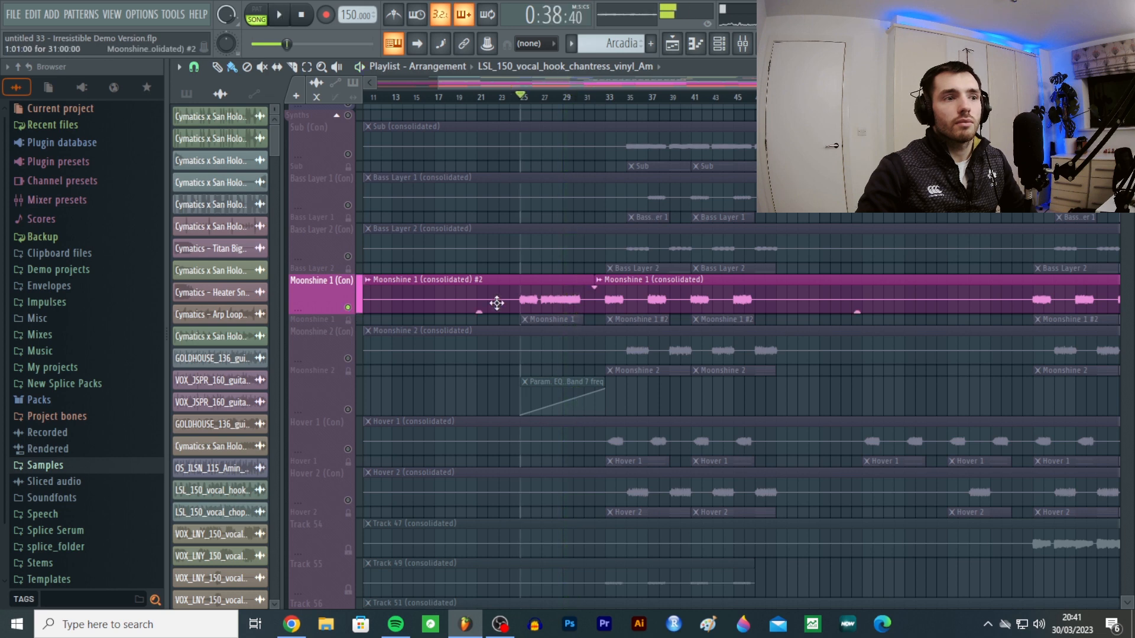
- Open the Moonshine 1 pattern's notes in the piano roll, and display the modshine 1 channel's Serum synth
{"action": "left_click", "coordinate": [536, 319]}
{"action": "double_click", "coordinate": [536, 320]}
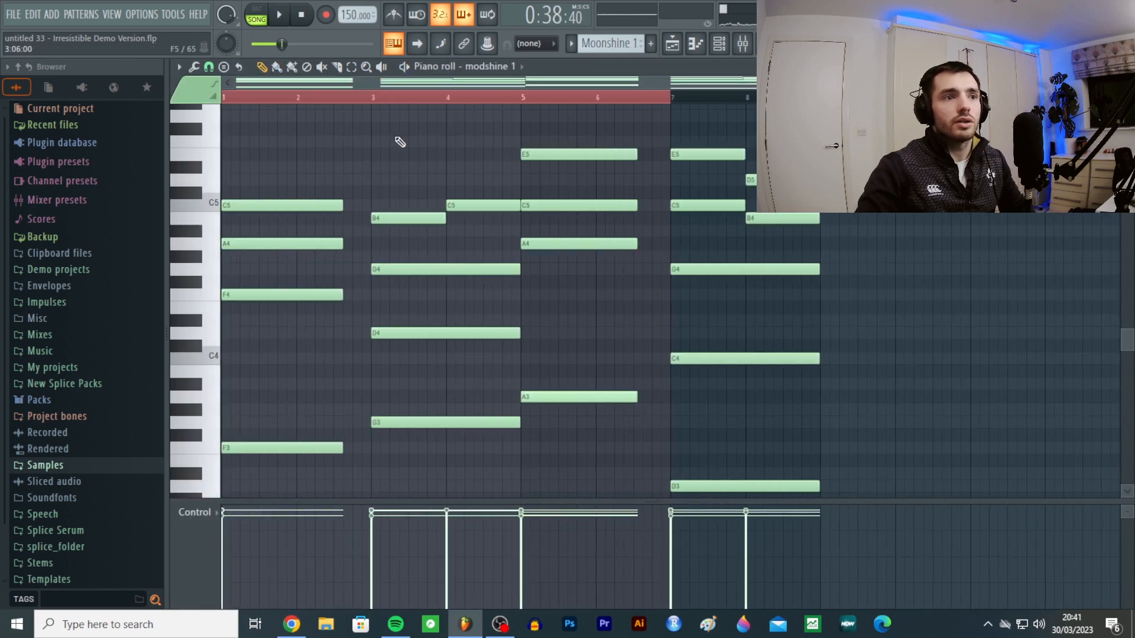
{"action": "left_click", "coordinate": [719, 43]}
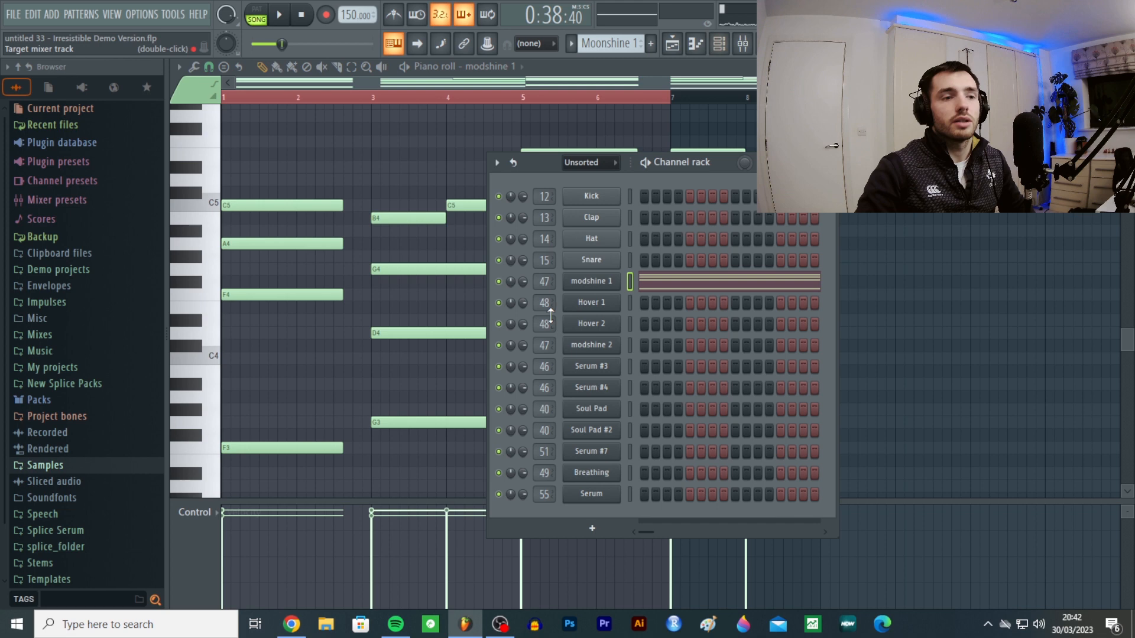
{"action": "left_click", "coordinate": [594, 282]}
{"action": "left_click_drag", "start_coordinate": [638, 87], "coordinate": [666, 93]}
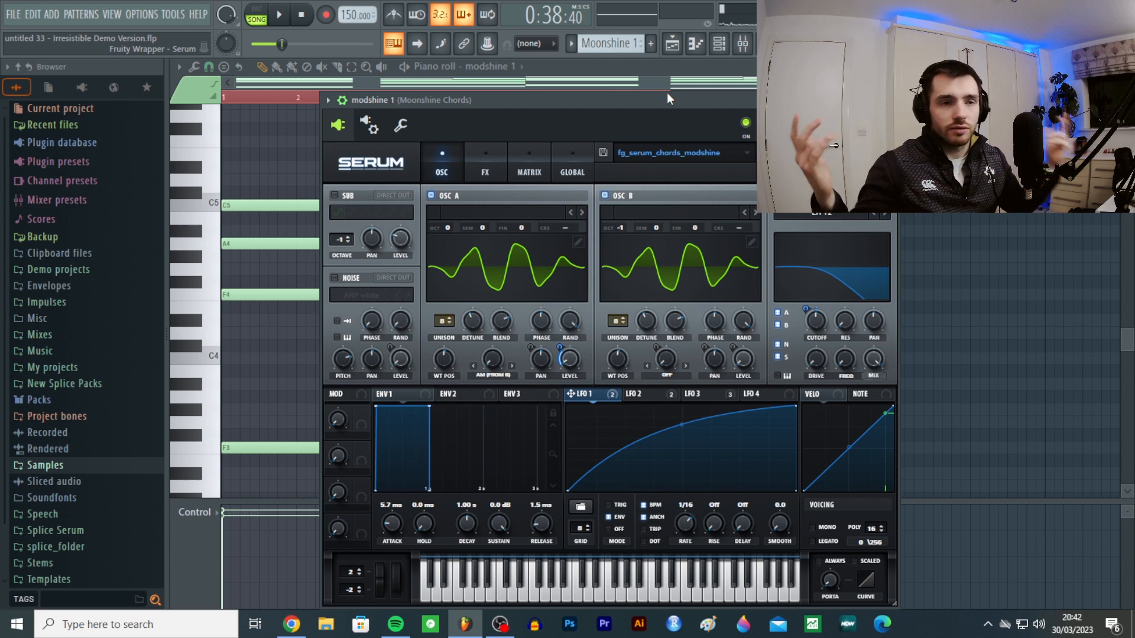
{"action": "left_click_drag", "start_coordinate": [672, 99], "coordinate": [704, 111]}
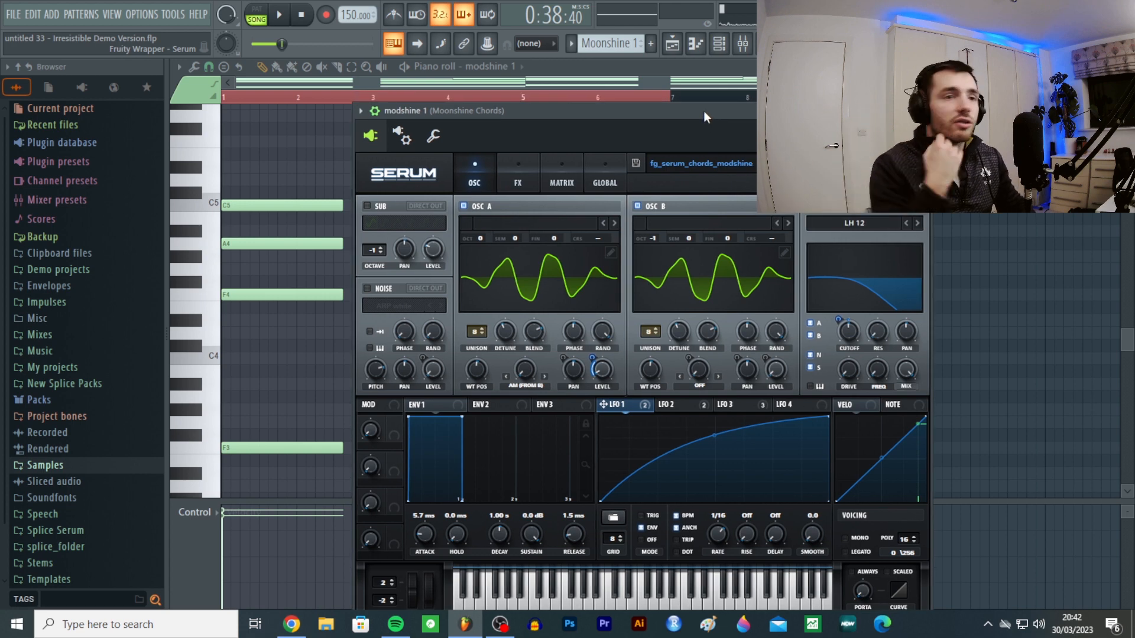
- Play the soloed Moonshine chords while closing Serum and the channel rack, return to the playlist arrangement, and stop
{"action": "key", "text": "space"}
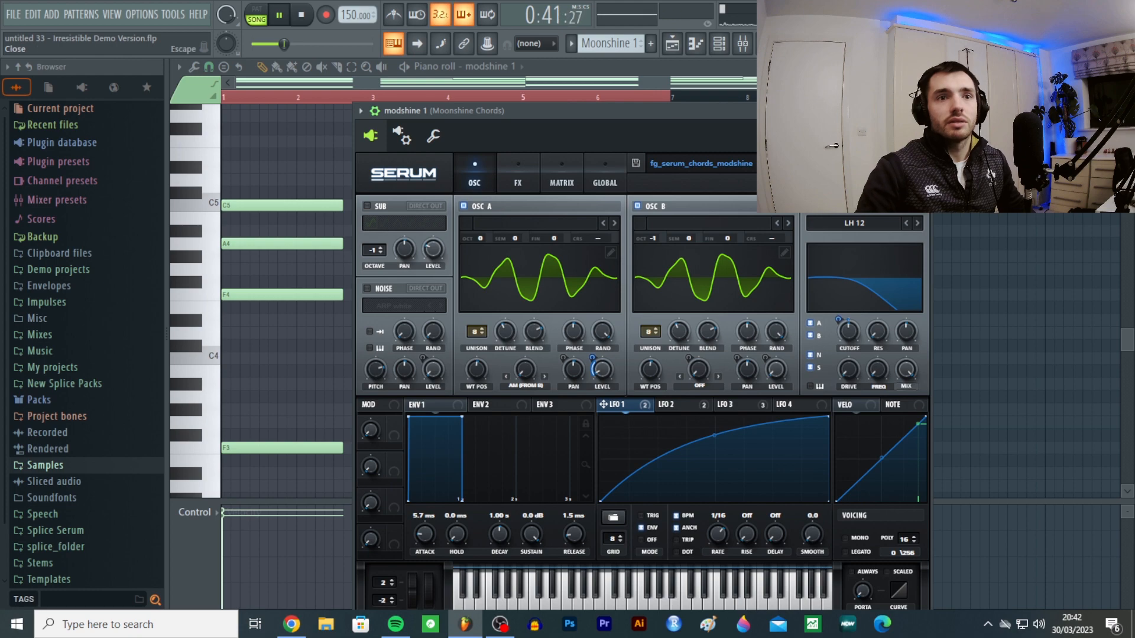
{"action": "left_click", "coordinate": [921, 111]}
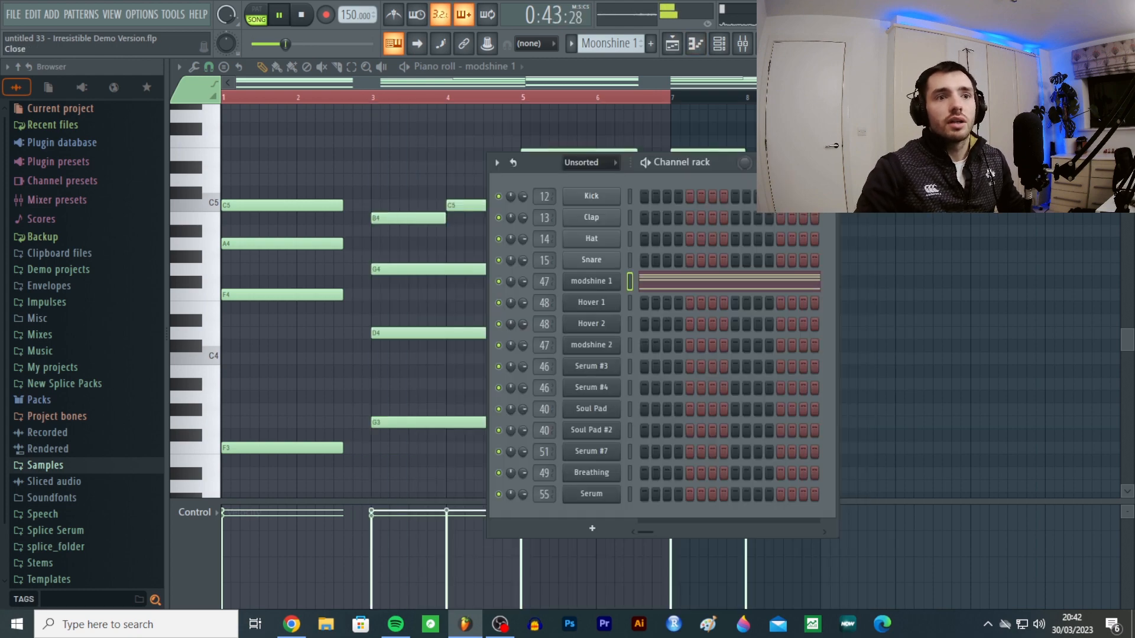
{"action": "left_click", "coordinate": [830, 161]}
{"action": "left_click", "coordinate": [678, 45]}
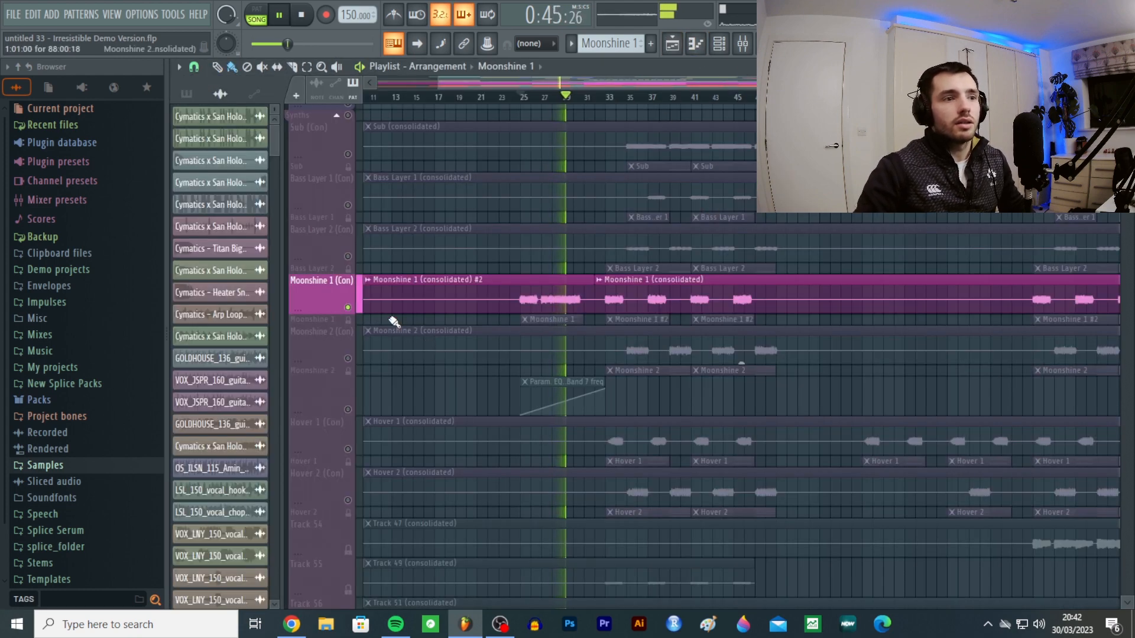
{"action": "key", "text": "space"}
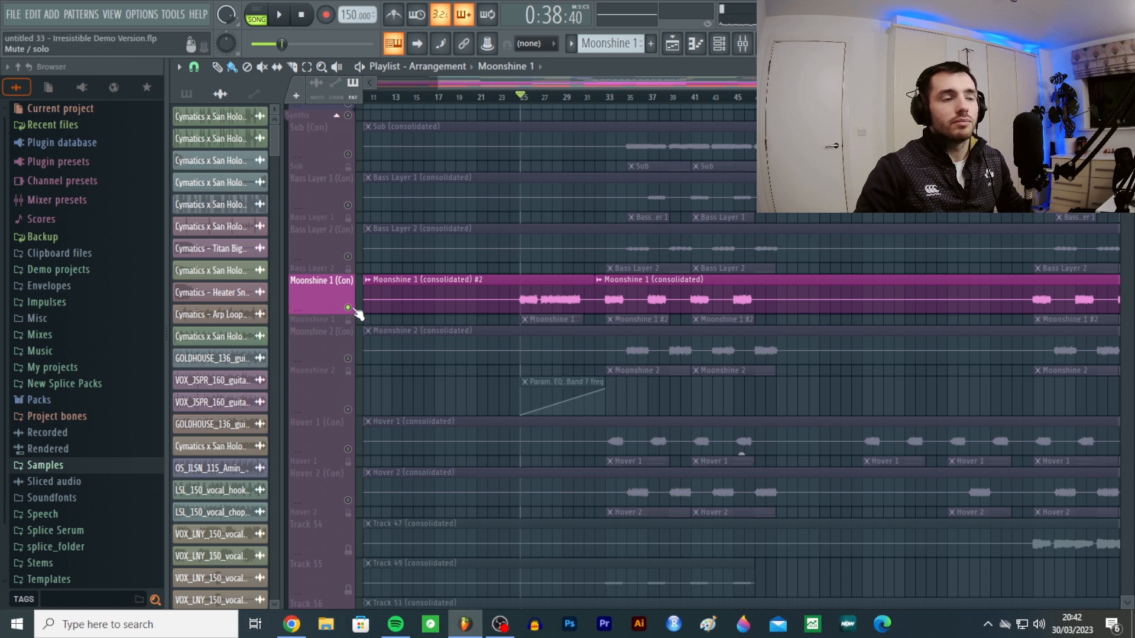
- Unmute the Moonshine Chords EQ Band 7 frequency automation track beneath Moonshine 2 and inspect its rising curve
{"action": "scroll", "coordinate": [420, 279], "scroll_direction": "down", "scroll_amount": 3}
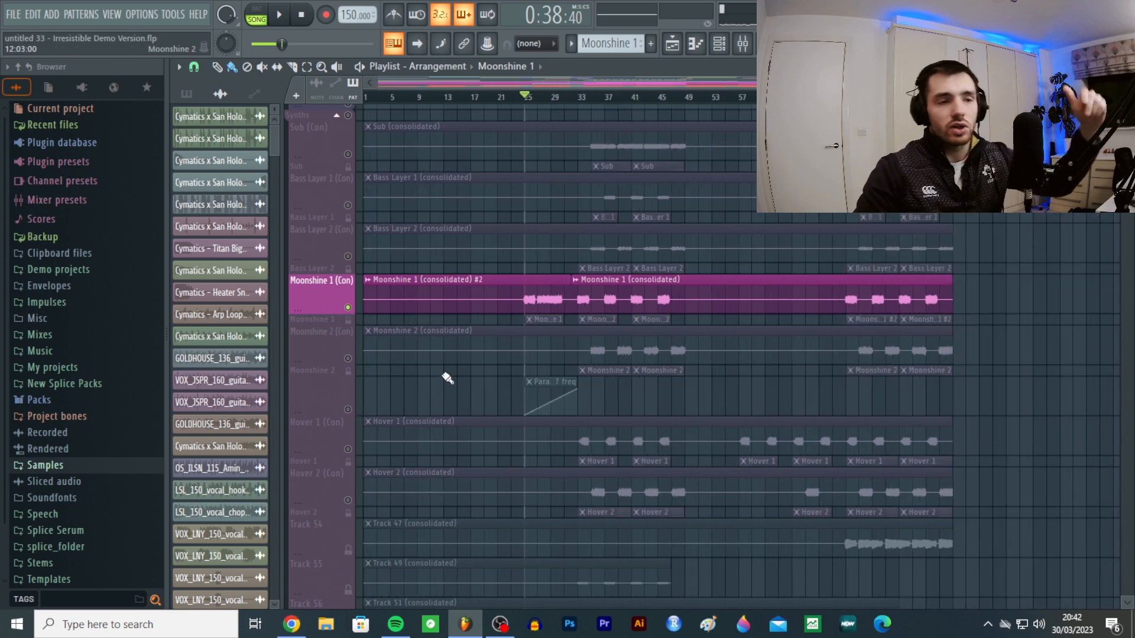
{"action": "left_click", "coordinate": [327, 390]}
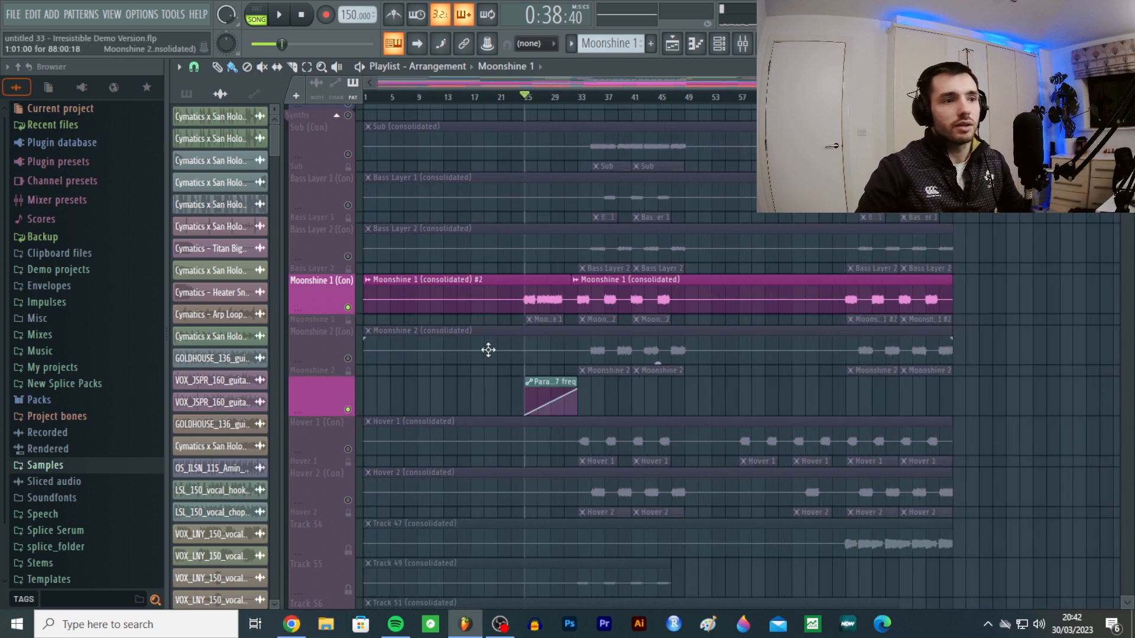
{"action": "scroll", "coordinate": [500, 385], "scroll_direction": "up", "scroll_amount": 5}
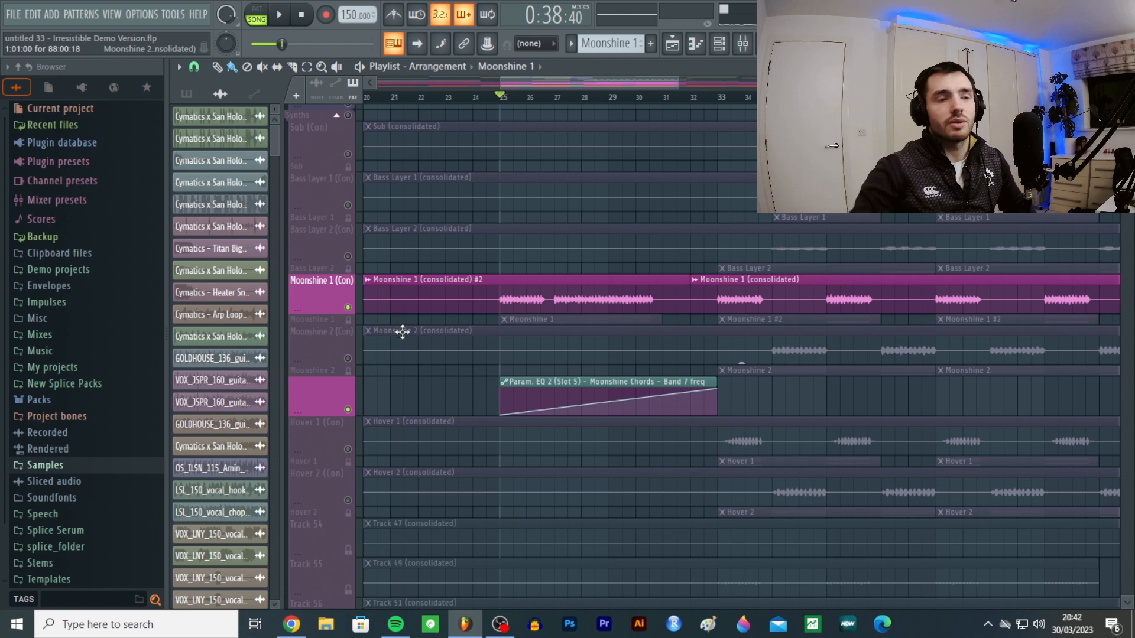
{"action": "scroll", "coordinate": [419, 318], "scroll_direction": "down", "scroll_amount": 3}
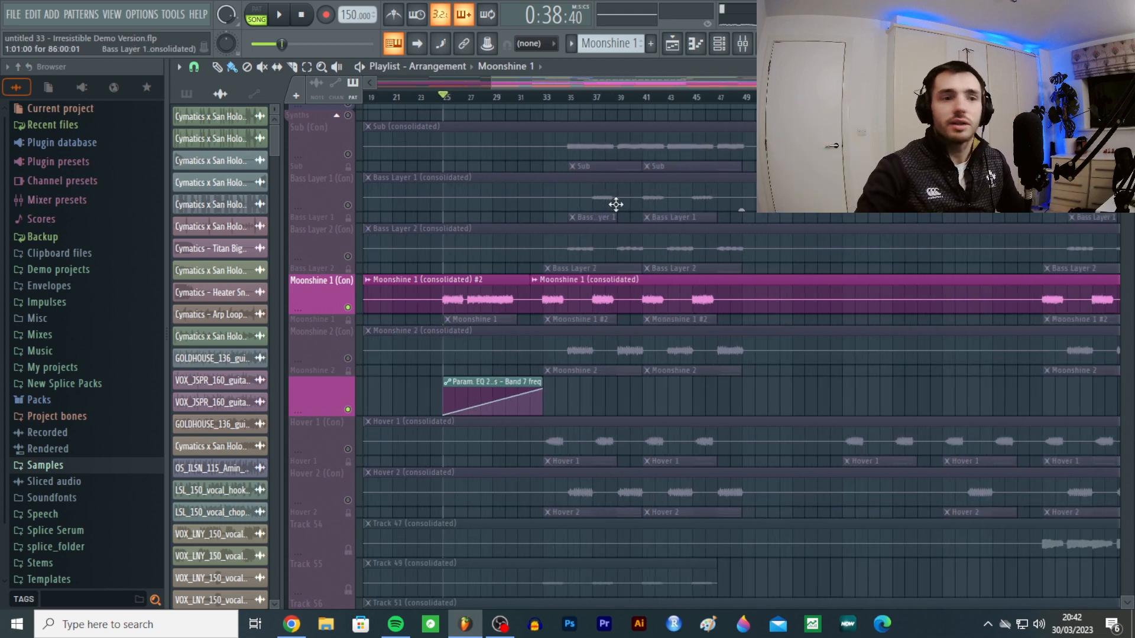
{"action": "scroll", "coordinate": [480, 301], "scroll_direction": "down", "scroll_amount": 3}
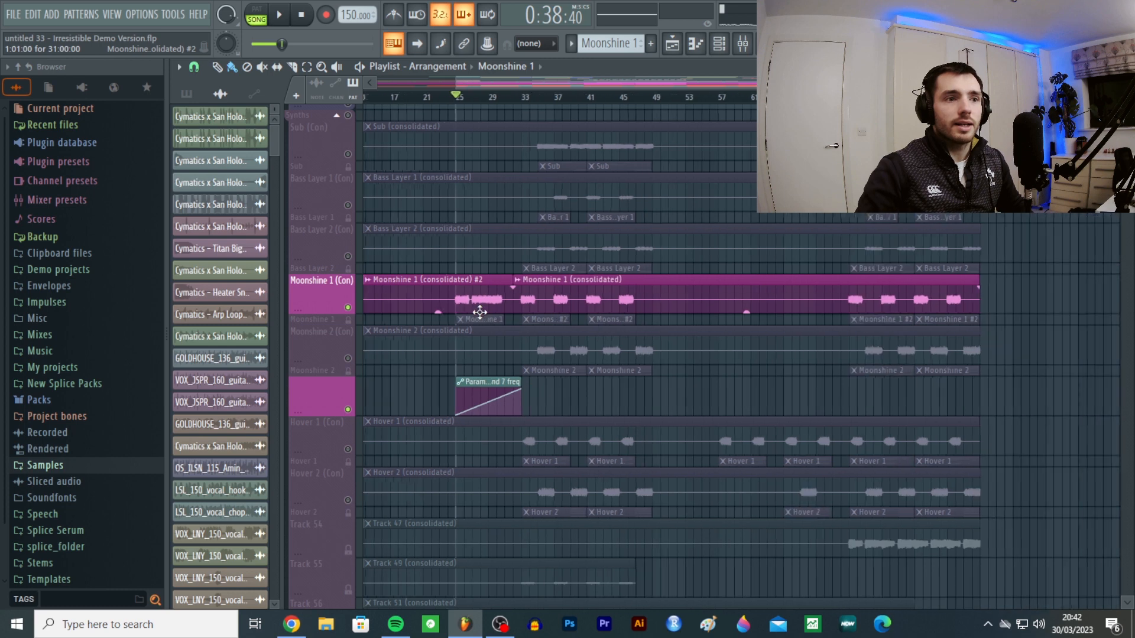
- Unsolo the Moonshine 1 (Con) track, play the full arrangement briefly from bar 25, and stop
{"action": "left_click", "coordinate": [347, 307], "text": "ctrl"}
{"action": "left_click", "coordinate": [347, 308], "text": "ctrl"}
{"action": "key", "text": "space"}
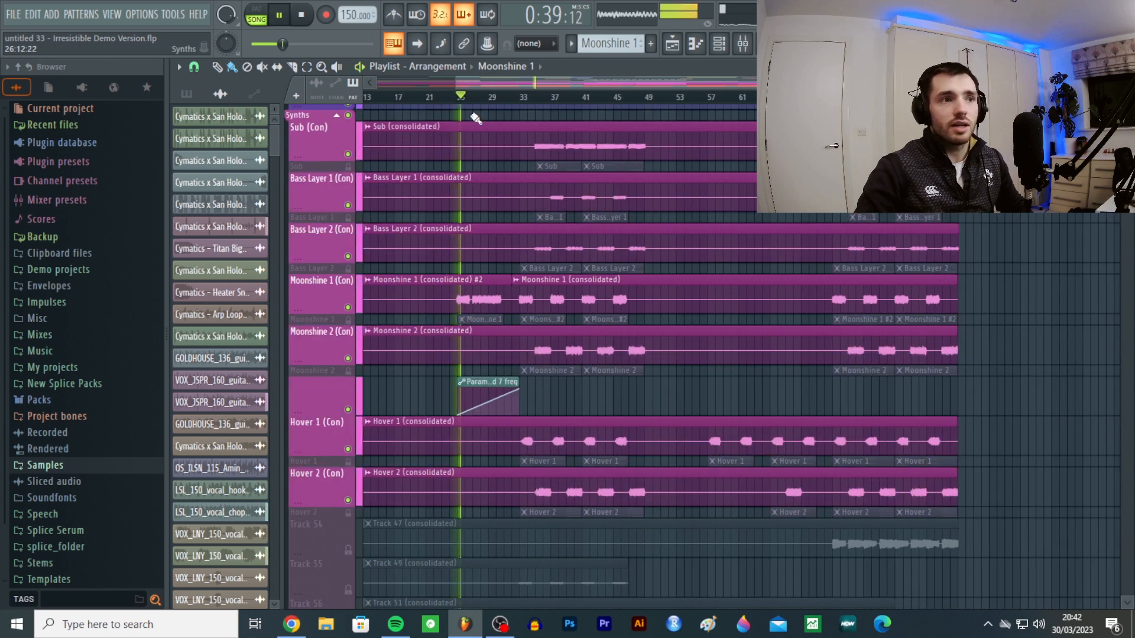
{"action": "scroll", "coordinate": [520, 130], "scroll_direction": "up", "scroll_amount": 2}
{"action": "key", "text": "space"}
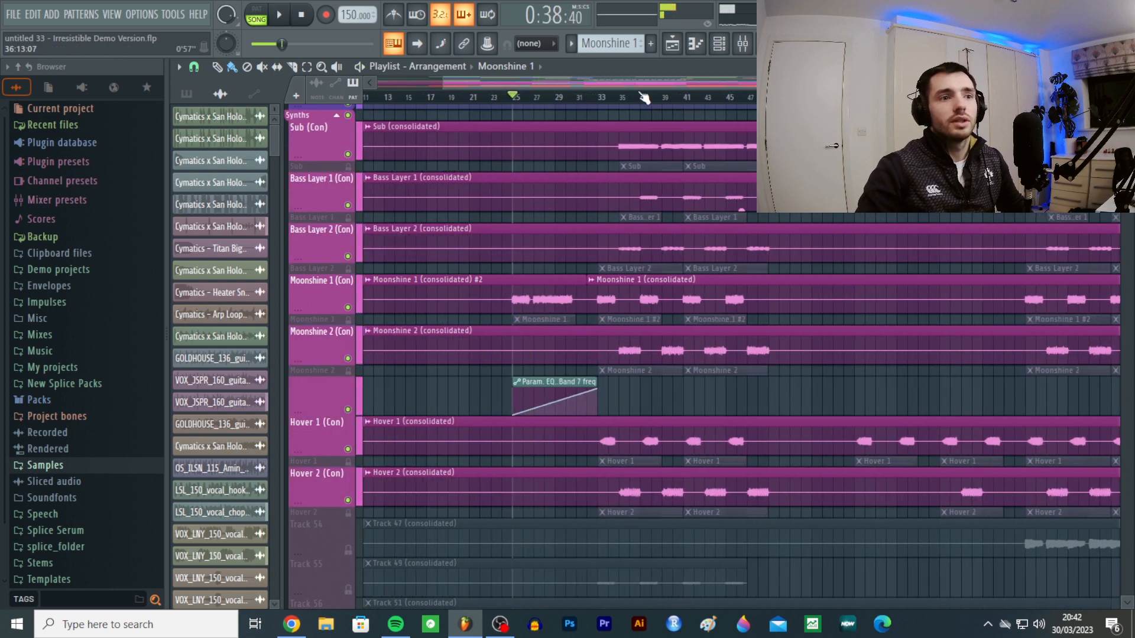
- Open the mixer, inspect the Fruity Parametric EQ 2 on the Moonshine Chords track, and close it
{"action": "left_click", "coordinate": [746, 48]}
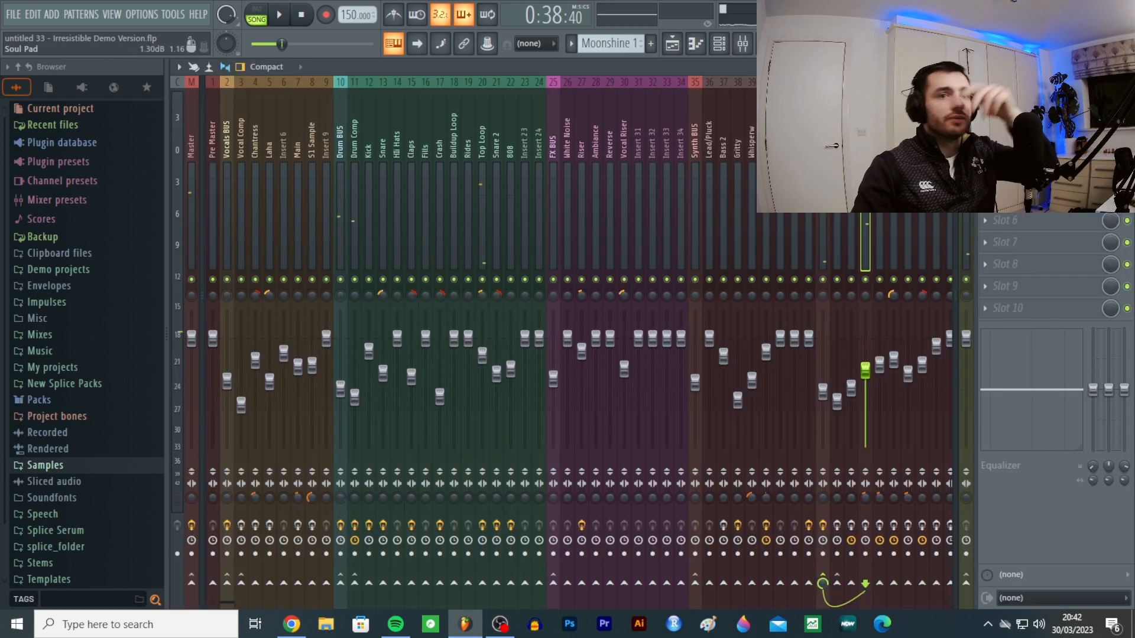
{"action": "left_click", "coordinate": [1016, 110]}
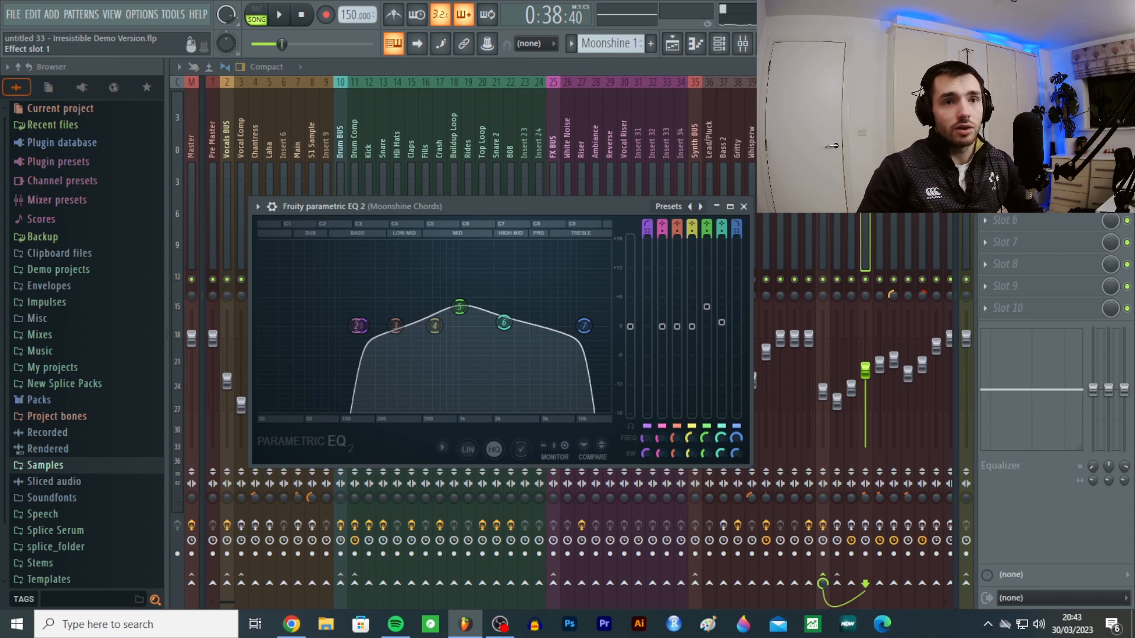
{"action": "key", "text": "Escape"}
- Select the Soul Pad mixer track, examine its Fruity Parametric EQ 2 curve, and close the plugin
{"action": "left_click", "coordinate": [765, 414]}
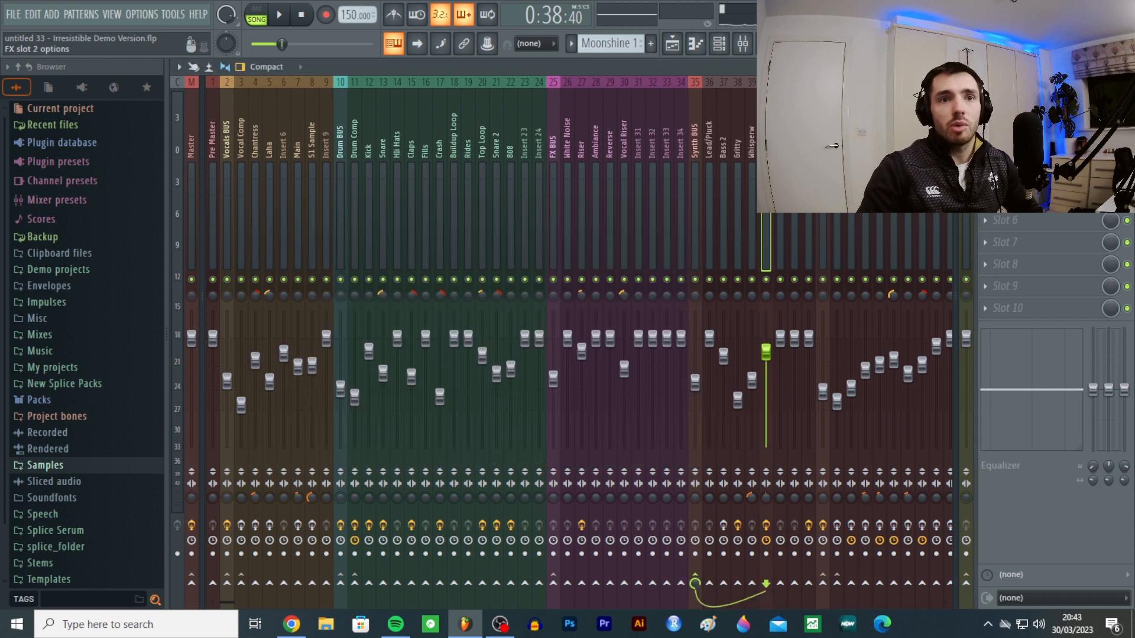
{"action": "left_click", "coordinate": [1016, 111]}
{"action": "left_click", "coordinate": [1017, 111]}
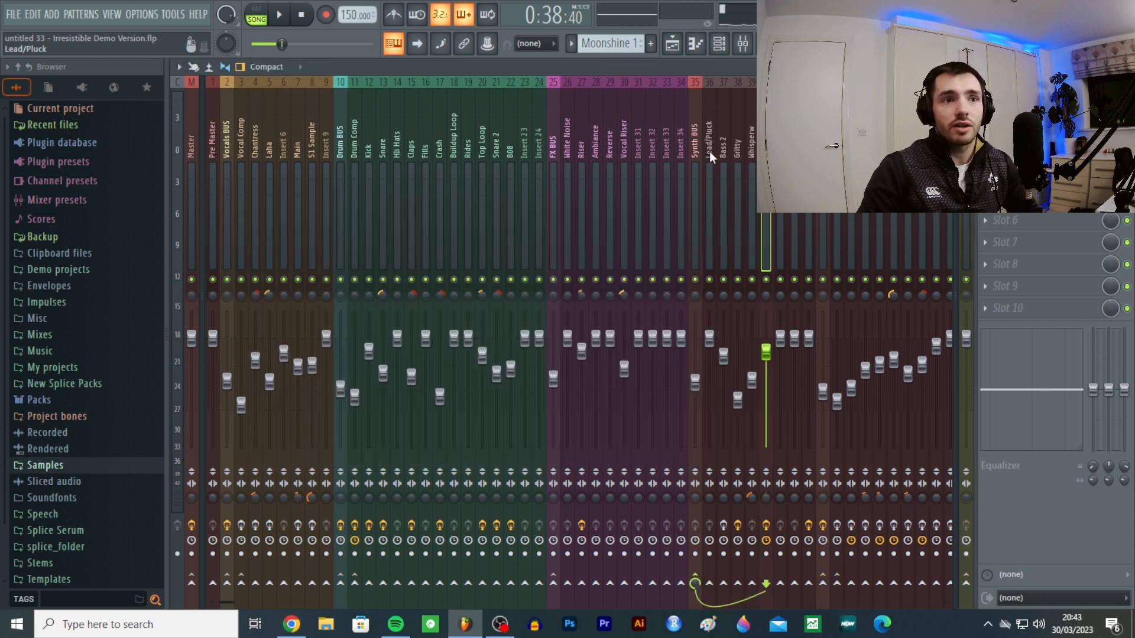
{"action": "left_click", "coordinate": [1017, 111]}
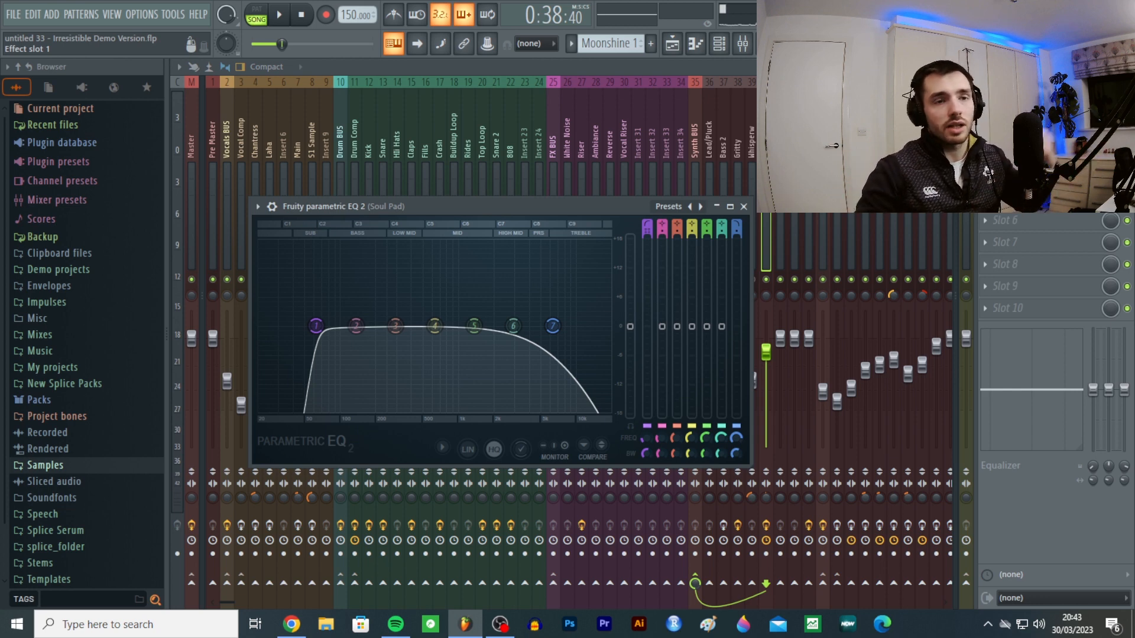
{"action": "left_click", "coordinate": [1016, 111]}
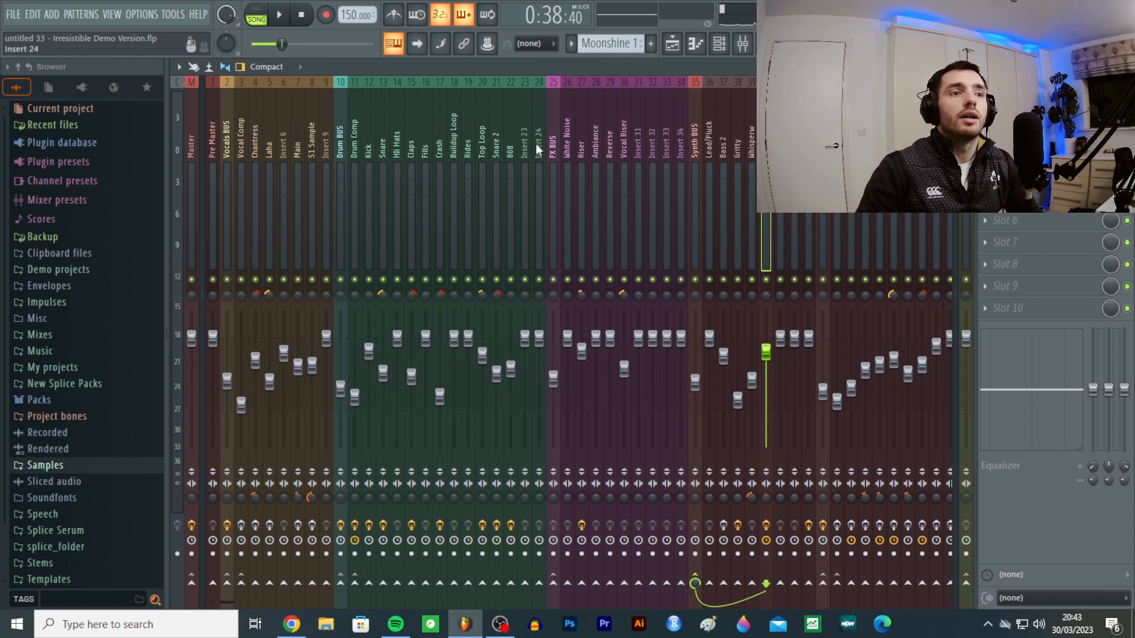
- Check the White Noise, HD Hats, Snare and Top Loop mixer tracks, and inspect Top Loop's Fruity Parametric EQ 2
{"action": "left_click", "coordinate": [567, 146]}
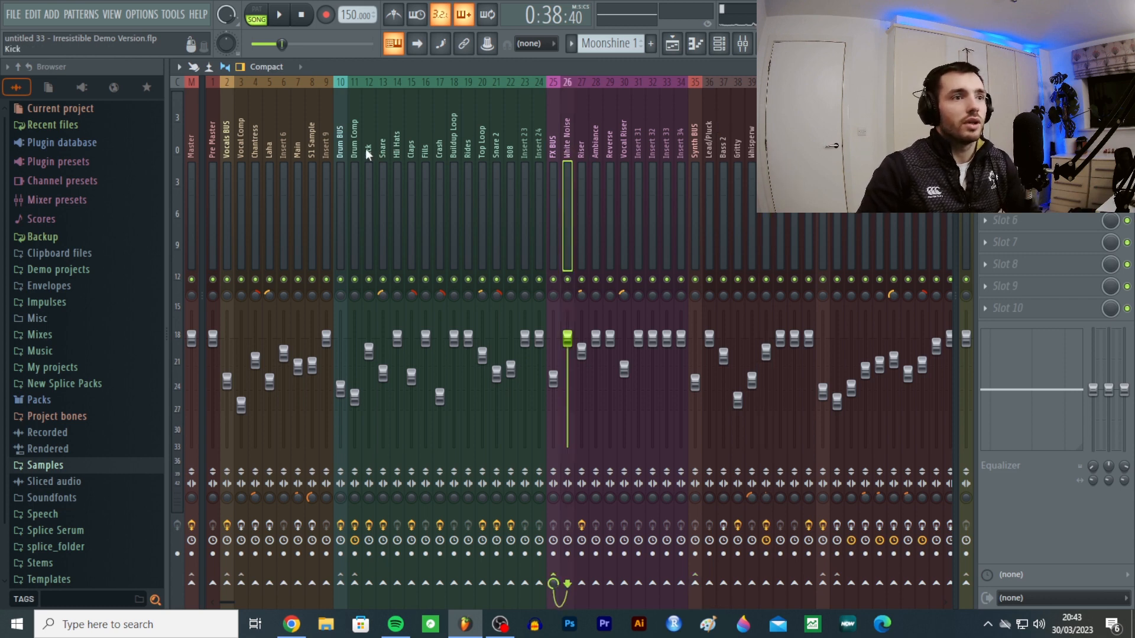
{"action": "left_click", "coordinate": [402, 141]}
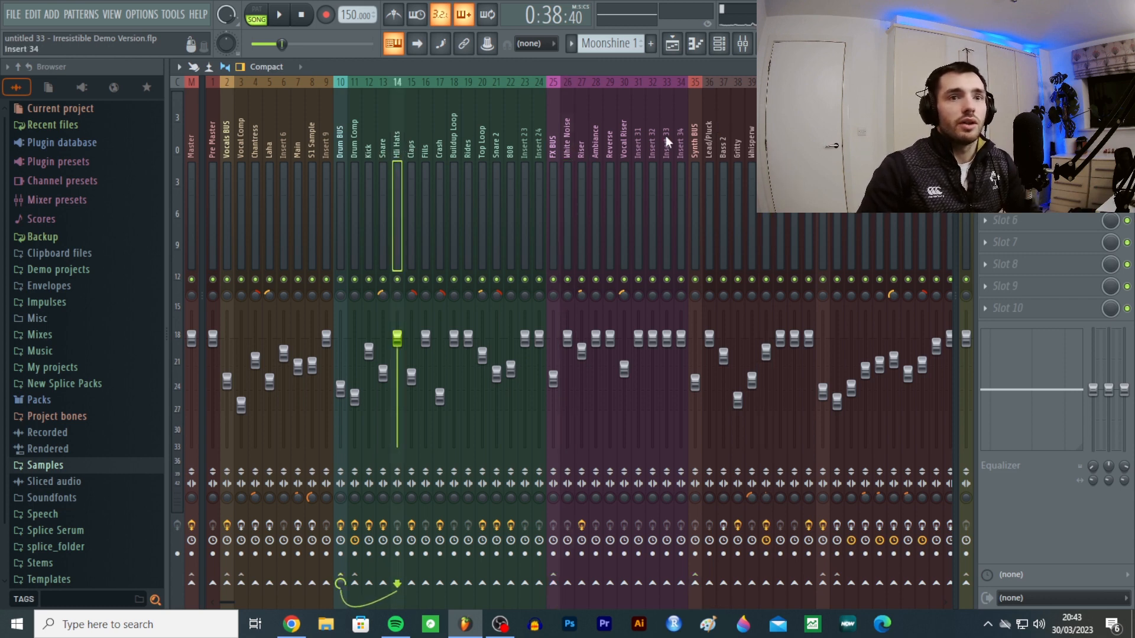
{"action": "left_click", "coordinate": [378, 144]}
{"action": "left_click", "coordinate": [483, 145]}
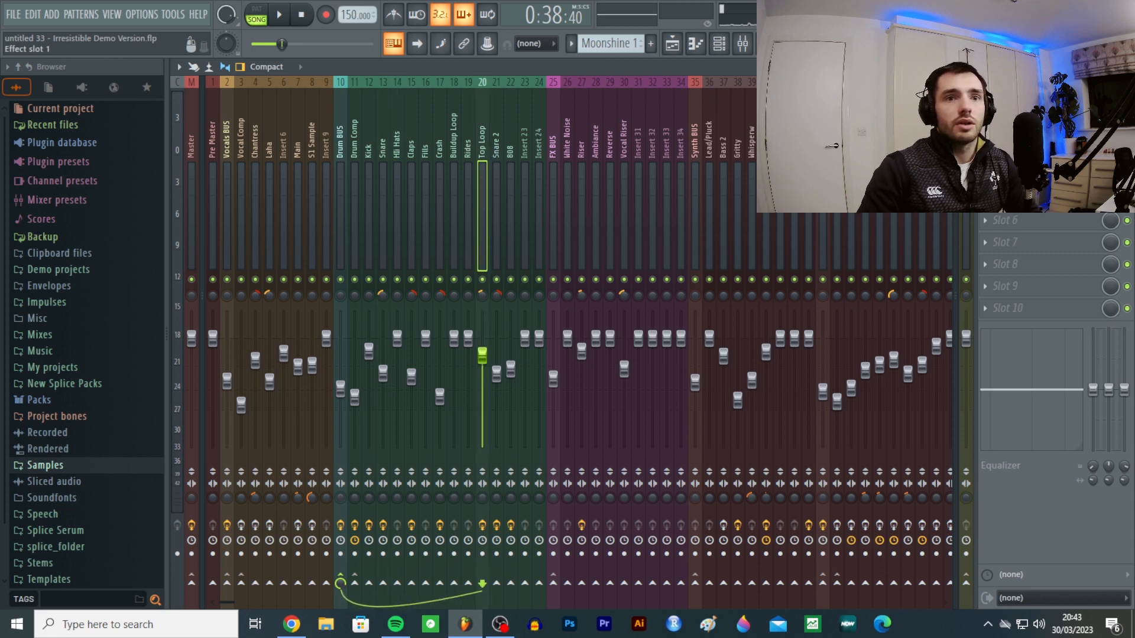
{"action": "left_click", "coordinate": [1017, 110]}
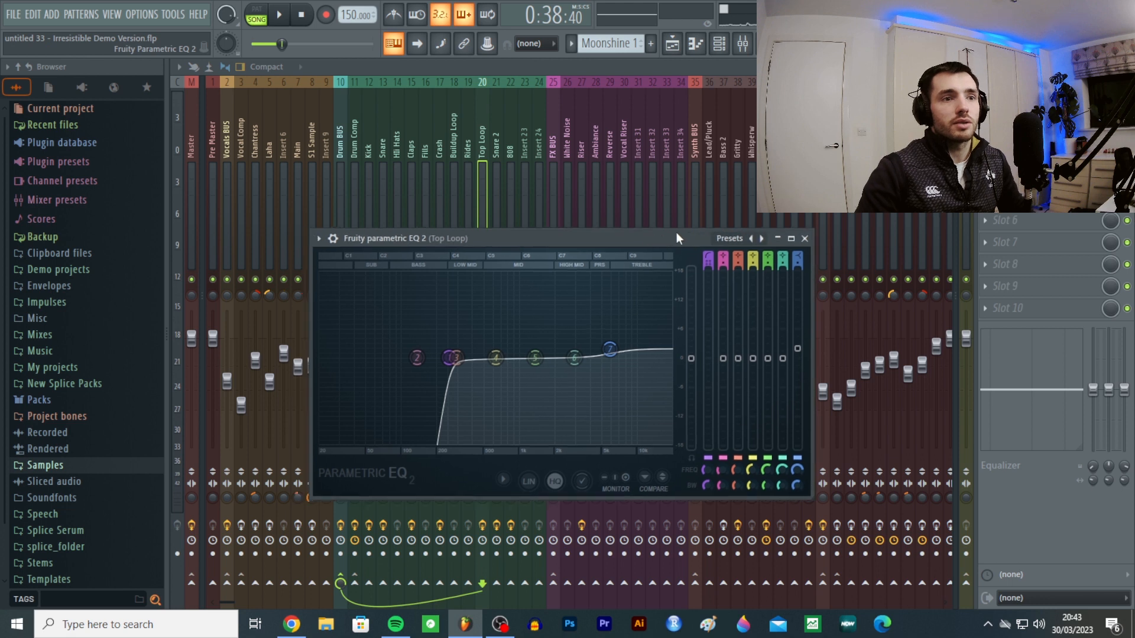
{"action": "left_click_drag", "start_coordinate": [678, 238], "coordinate": [709, 171]}
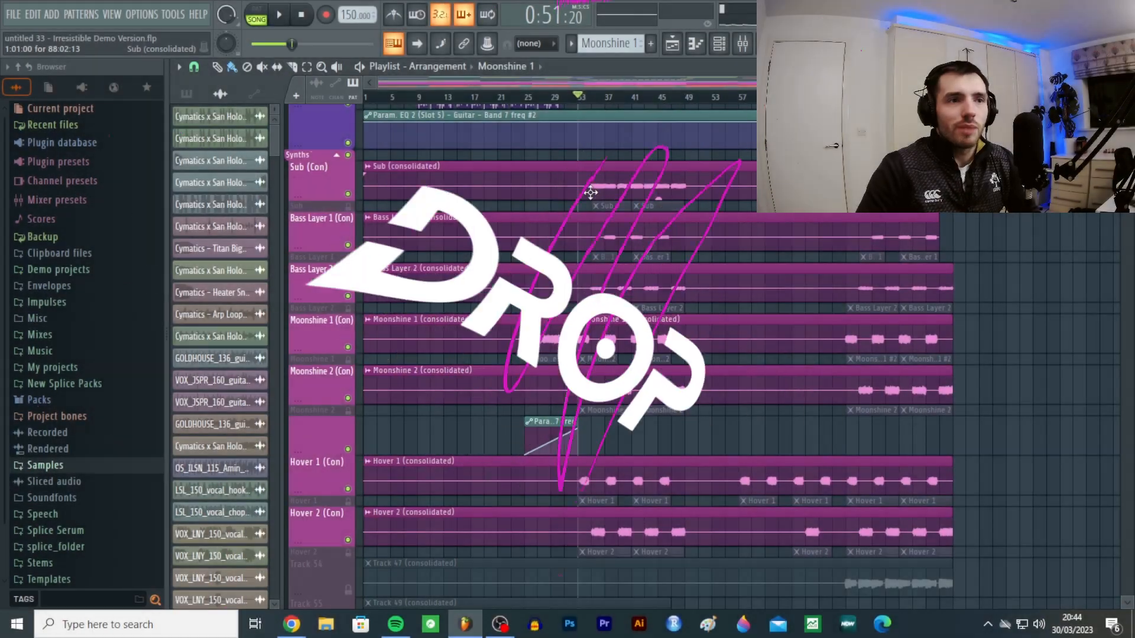
- Play the start of the drop from bar 33, stop, and look over the Vocal group's clips around the drop
{"action": "key", "text": "space"}
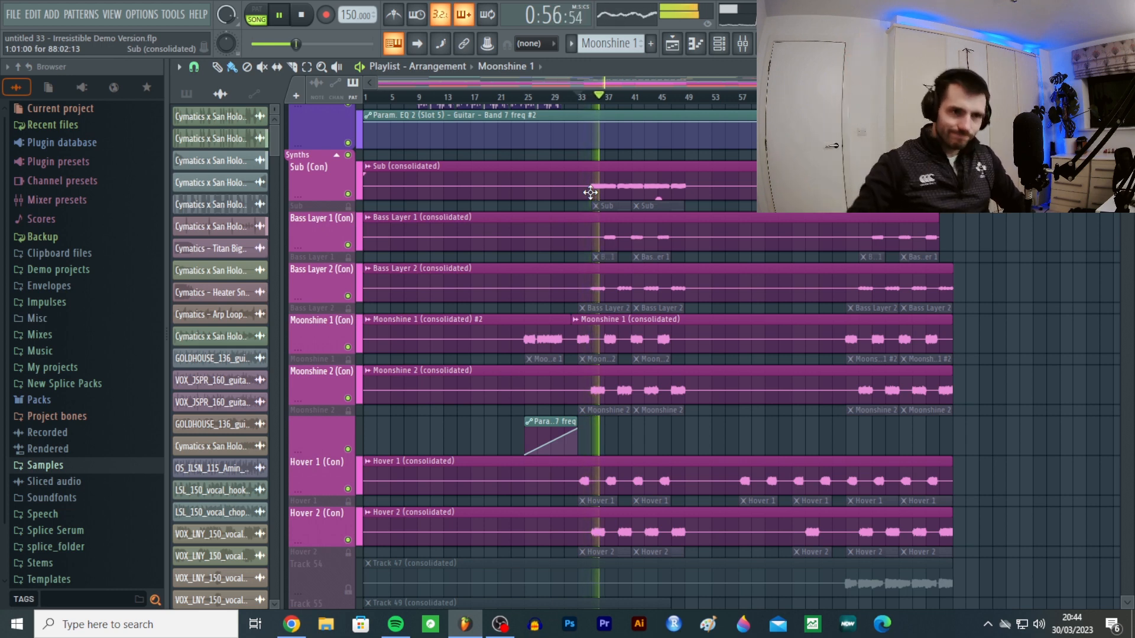
{"action": "key", "text": "space"}
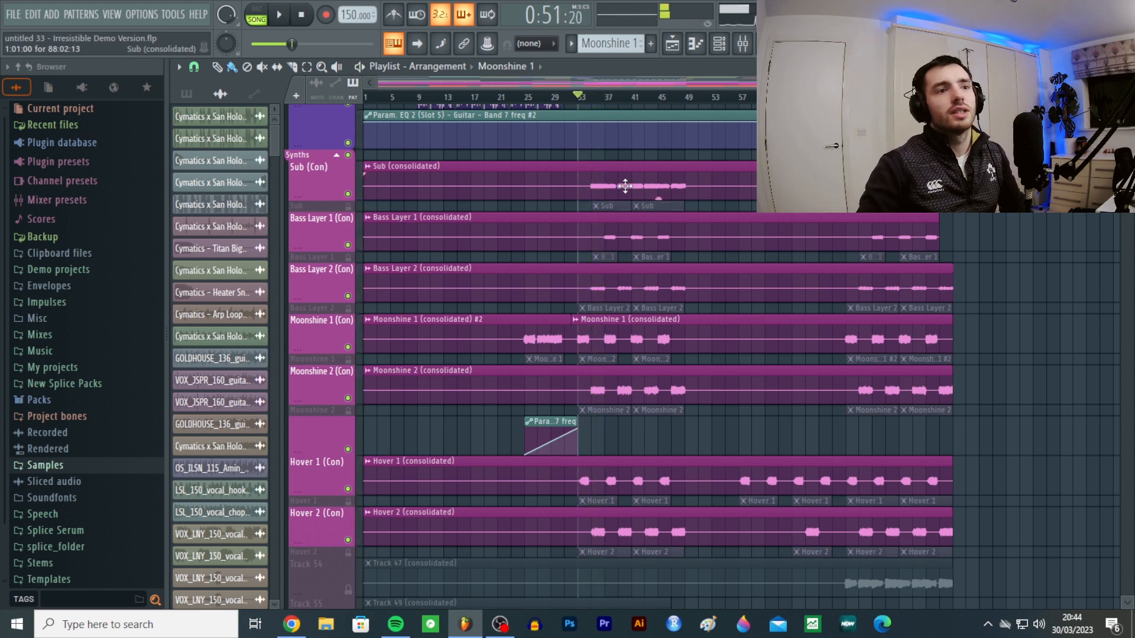
{"action": "scroll", "coordinate": [594, 175], "scroll_direction": "up", "scroll_amount": 5}
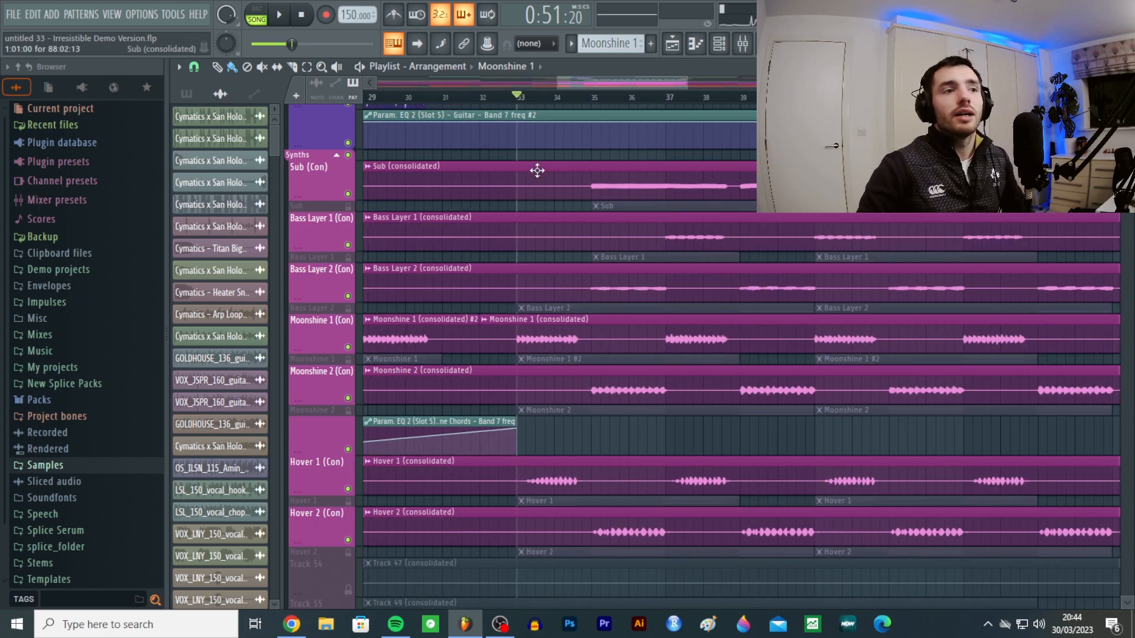
{"action": "scroll", "coordinate": [526, 218], "scroll_direction": "up", "scroll_amount": 15}
{"action": "scroll", "coordinate": [528, 217], "scroll_direction": "up", "scroll_amount": 6}
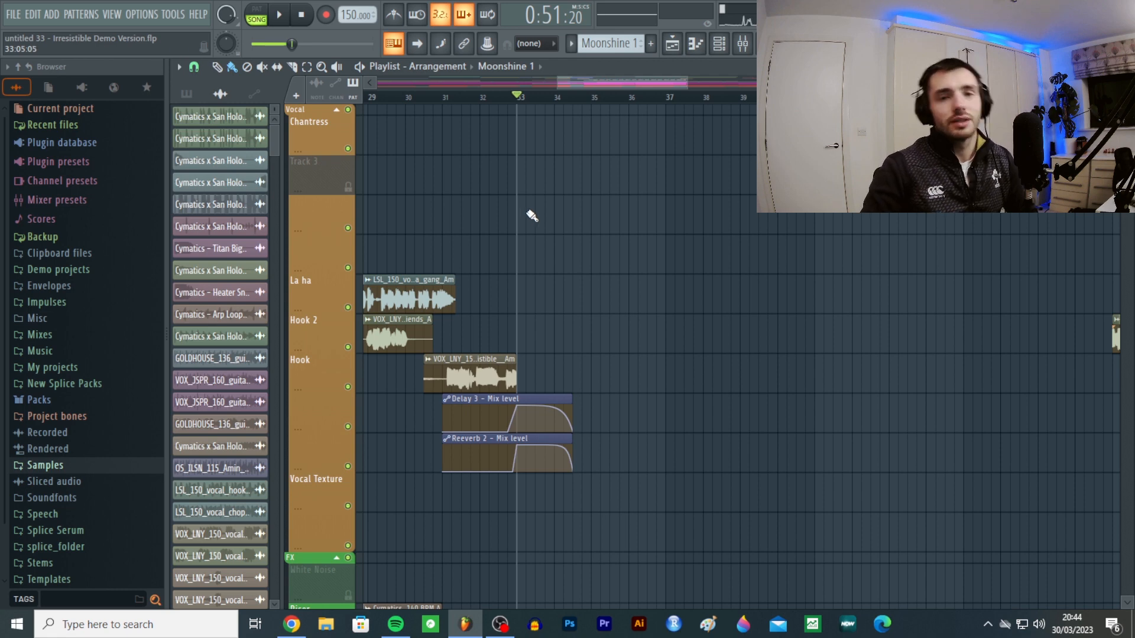
{"action": "scroll", "coordinate": [575, 214], "scroll_direction": "down", "scroll_amount": 3}
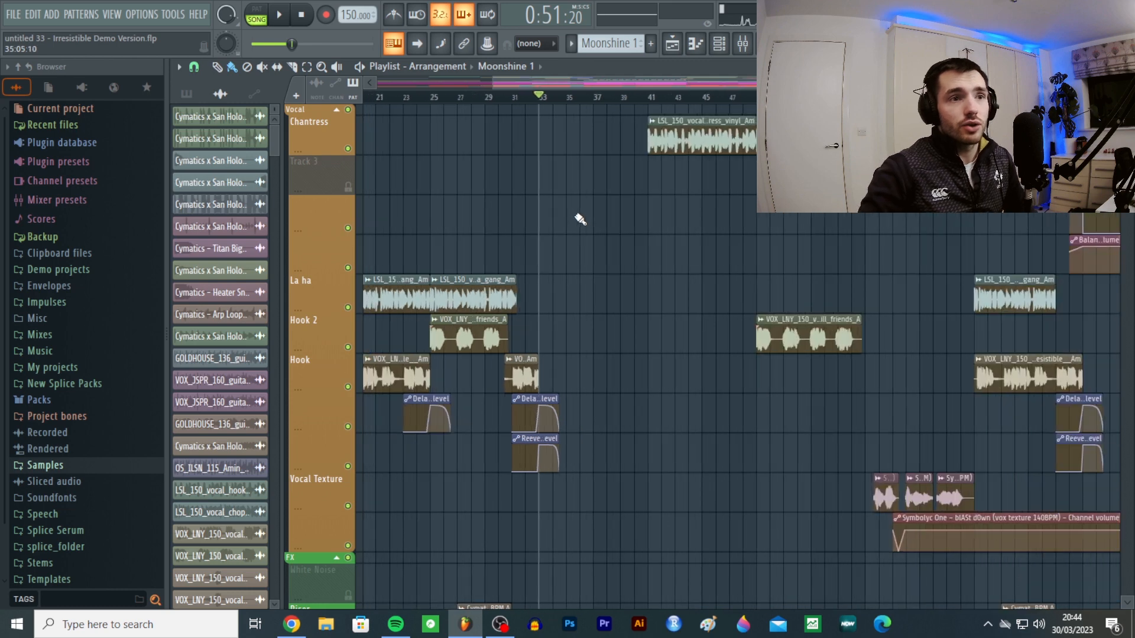
- Solo the Moonshine 1 (Con) track and play it twice from bar 33, stopping playback each time
{"action": "scroll", "coordinate": [577, 215], "scroll_direction": "down", "scroll_amount": 8}
{"action": "right_click", "coordinate": [349, 309]}
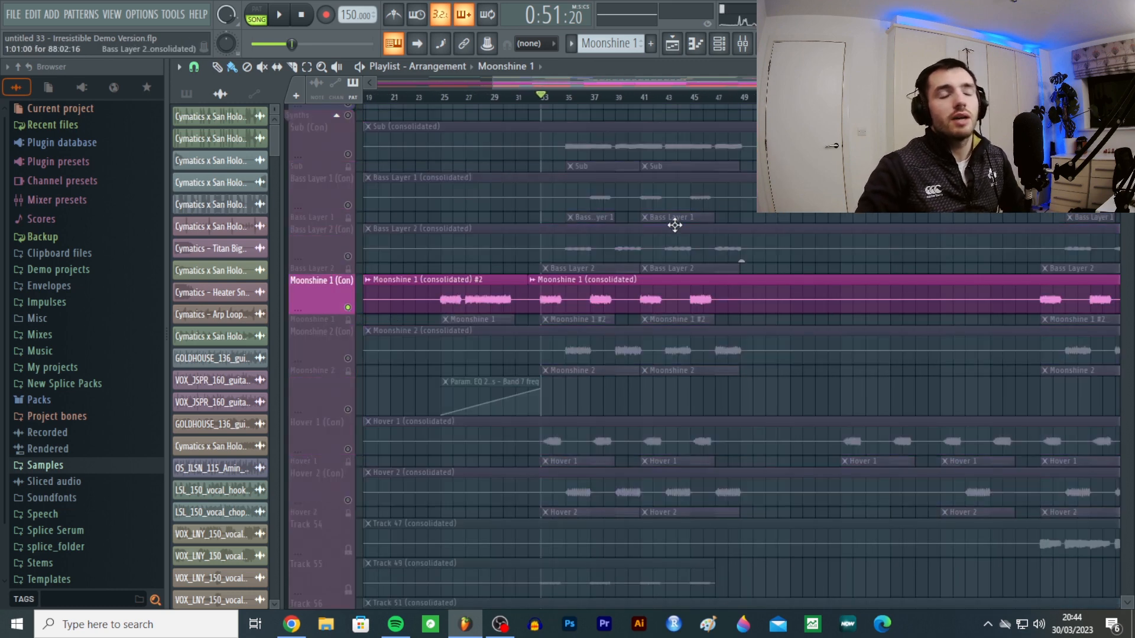
{"action": "key", "text": "space"}
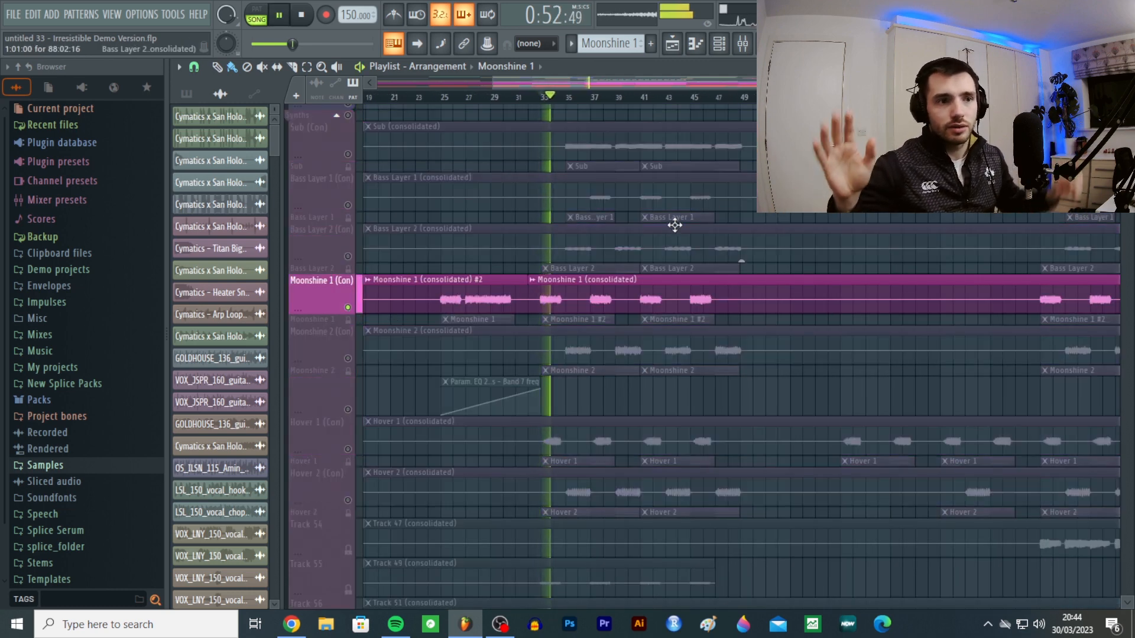
{"action": "key", "text": "space"}
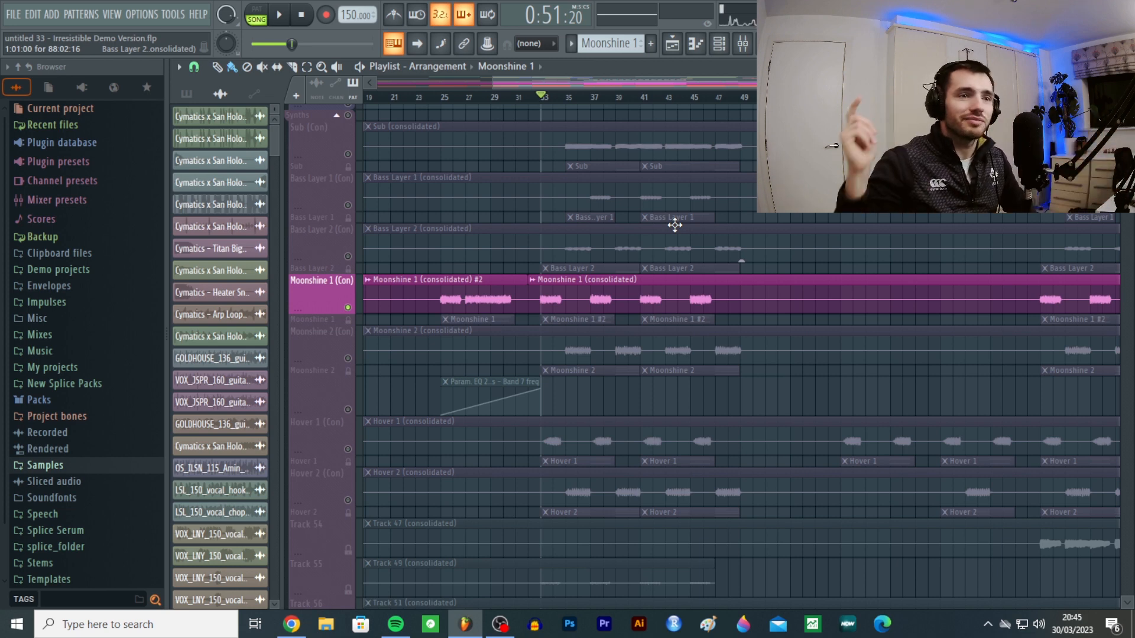
{"action": "key", "text": "space"}
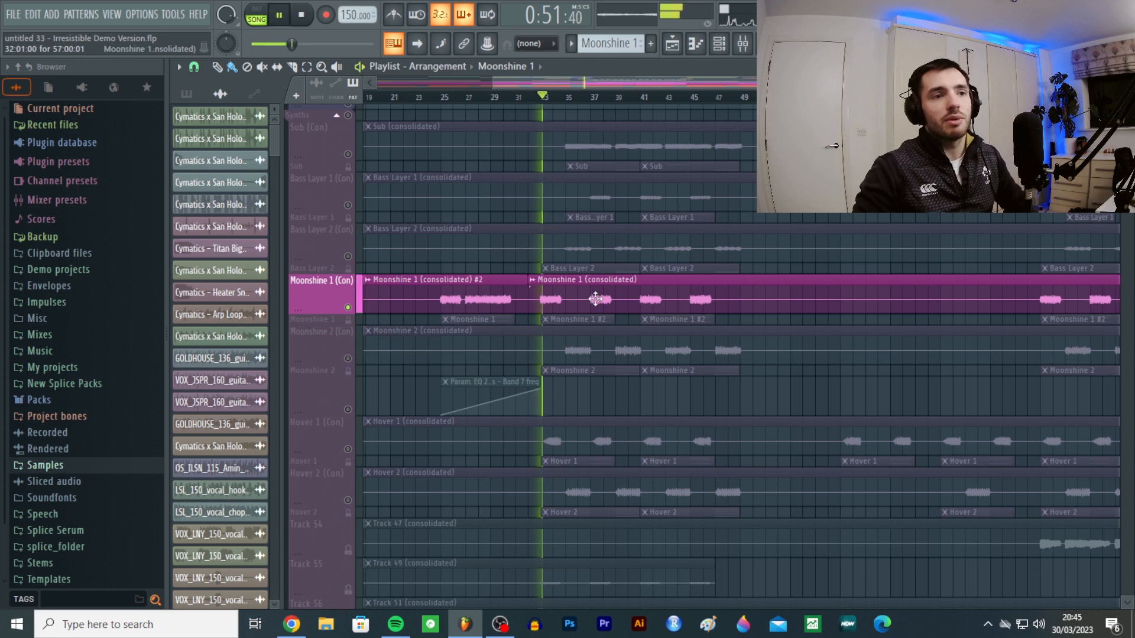
{"action": "key", "text": "space"}
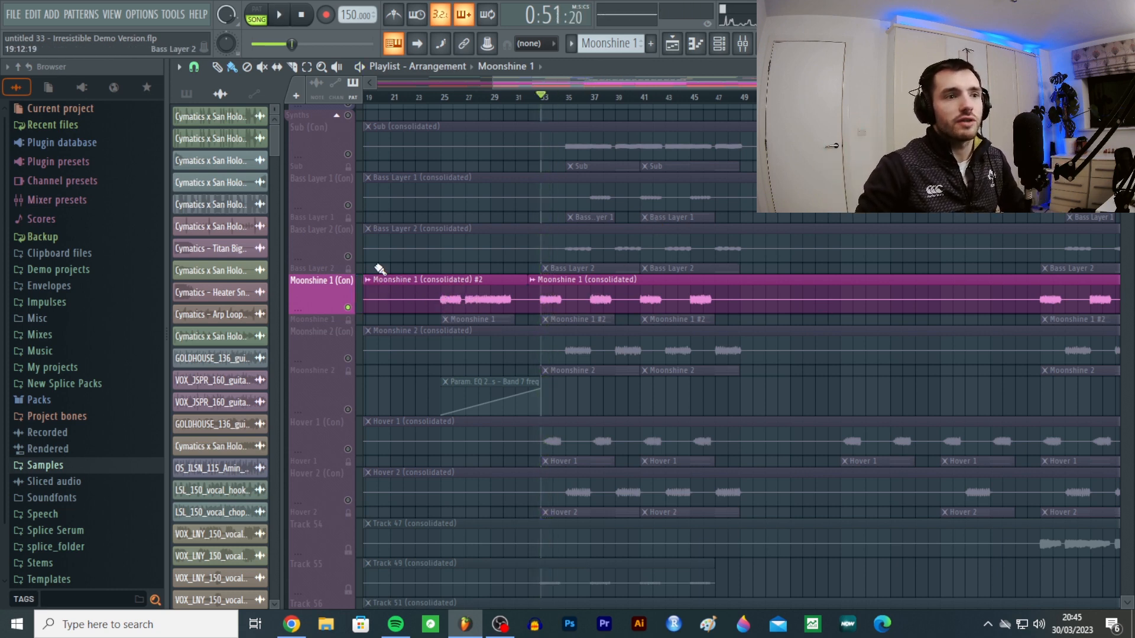
- Release the Moonshine 1 solo, solo the Breathing (Con) track, and play it from bar 33 before stopping
{"action": "right_click", "coordinate": [348, 313]}
{"action": "scroll", "coordinate": [435, 329], "scroll_direction": "down", "scroll_amount": 5}
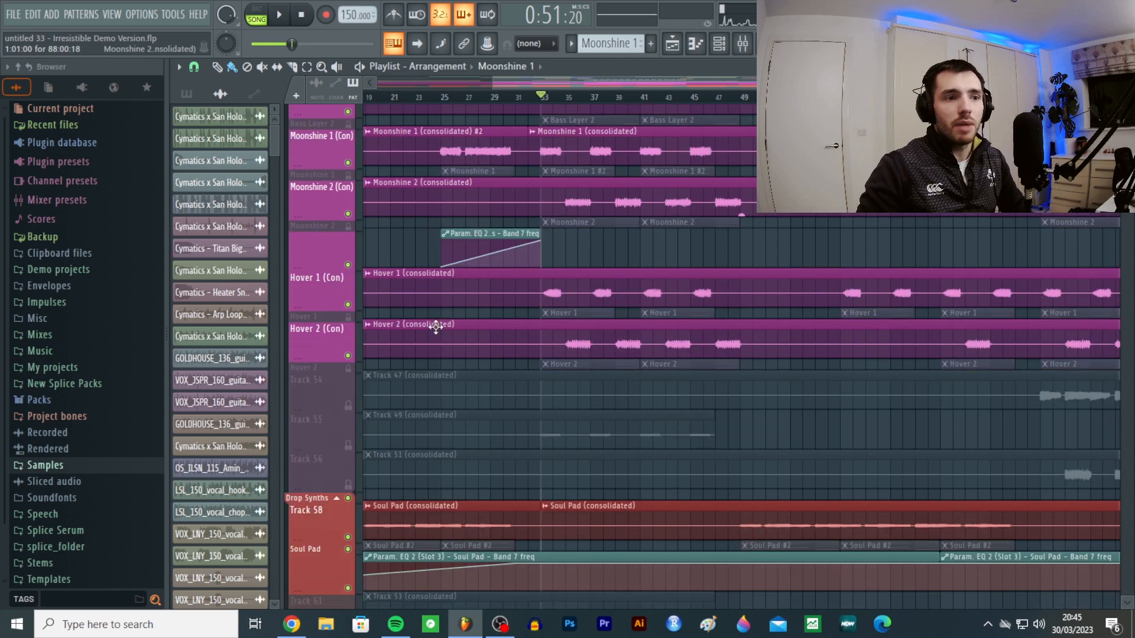
{"action": "scroll", "coordinate": [507, 251], "scroll_direction": "down", "scroll_amount": 4}
{"action": "scroll", "coordinate": [431, 317], "scroll_direction": "up", "scroll_amount": 1}
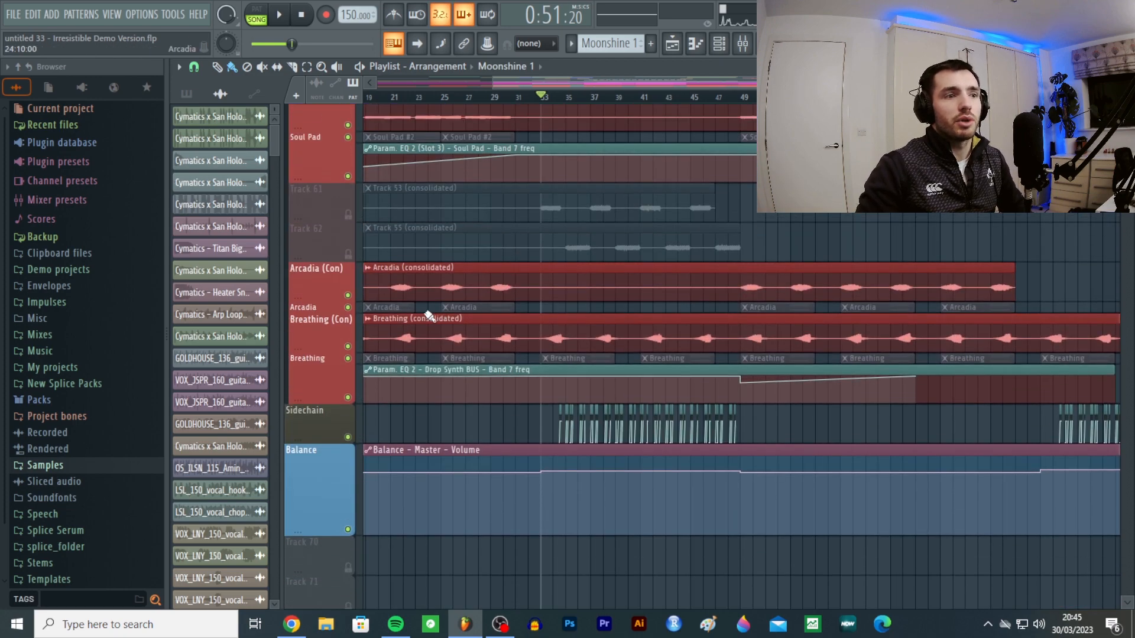
{"action": "right_click", "coordinate": [348, 348]}
{"action": "key", "text": "space"}
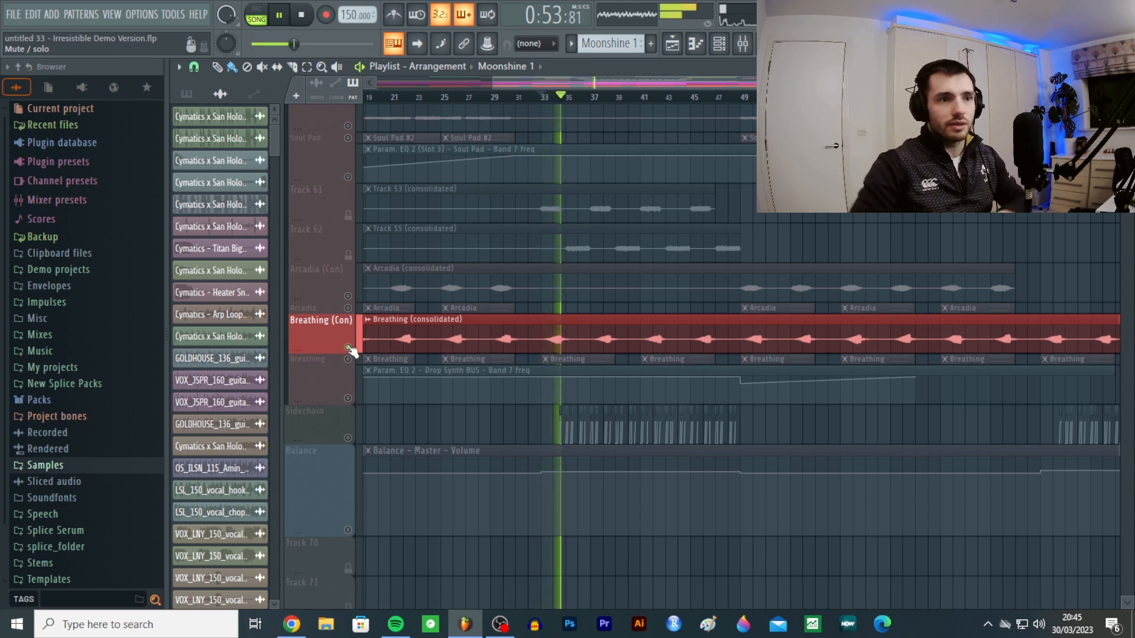
{"action": "key", "text": "space"}
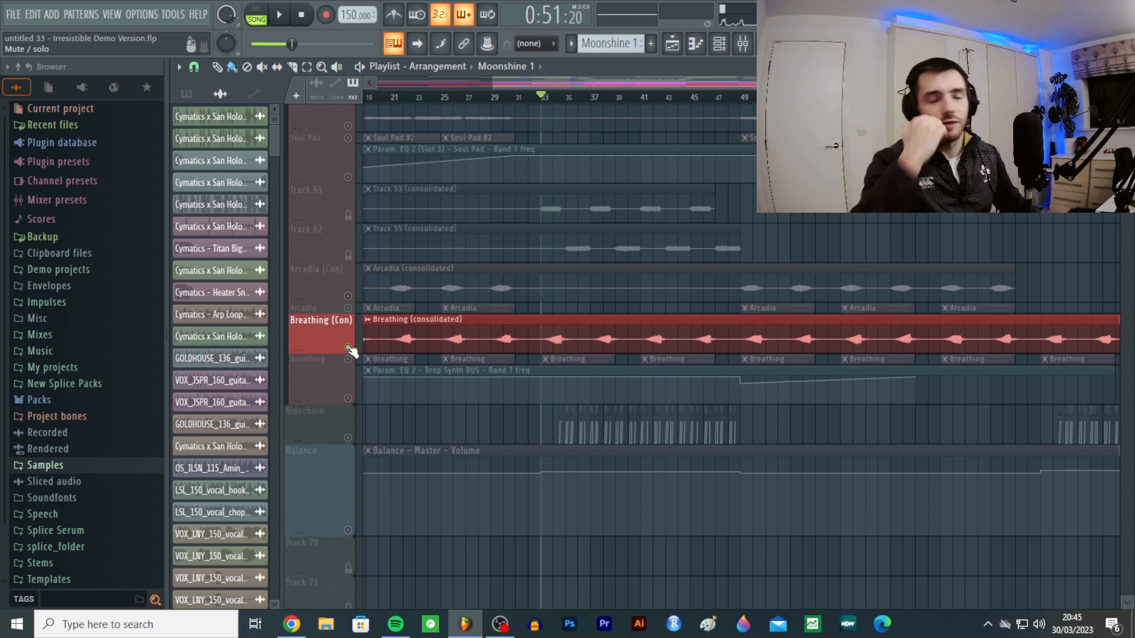
- Solo Moonshine 1 (Con) again, play its opening drop chords, stop, and bring back all the other tracks
{"action": "scroll", "coordinate": [392, 342], "scroll_direction": "up", "scroll_amount": 5}
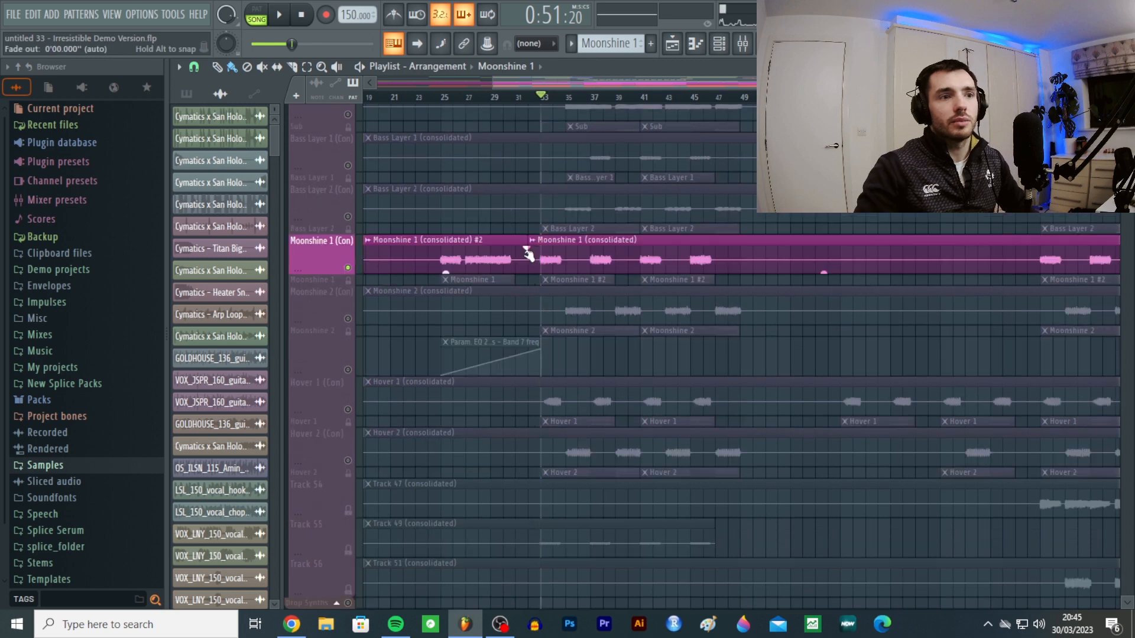
{"action": "key", "text": "space"}
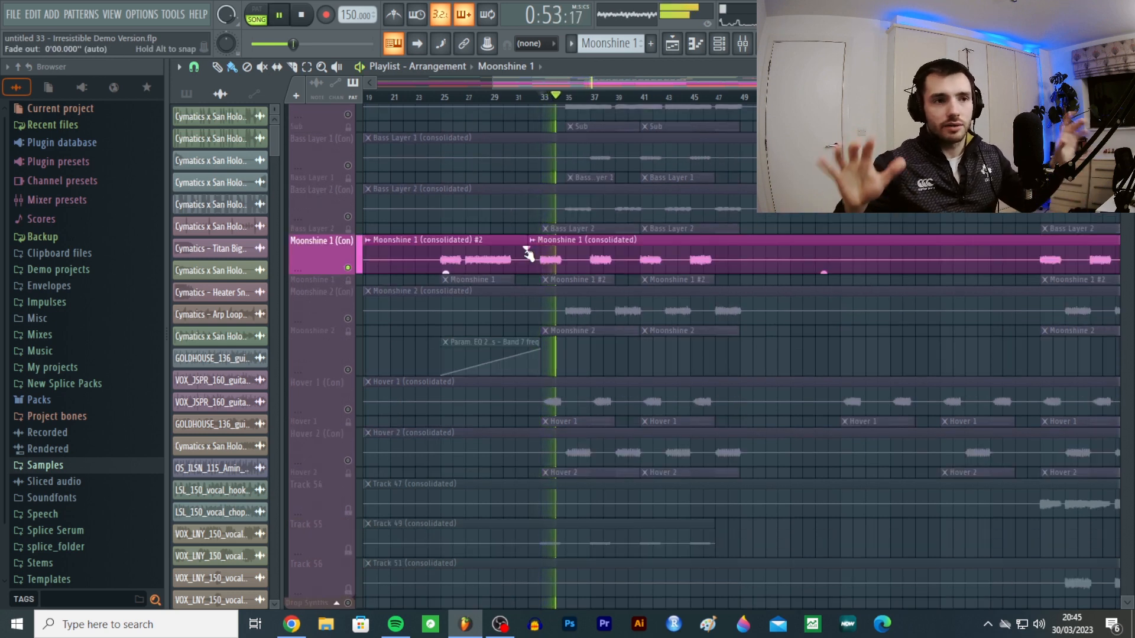
{"action": "key", "text": "space"}
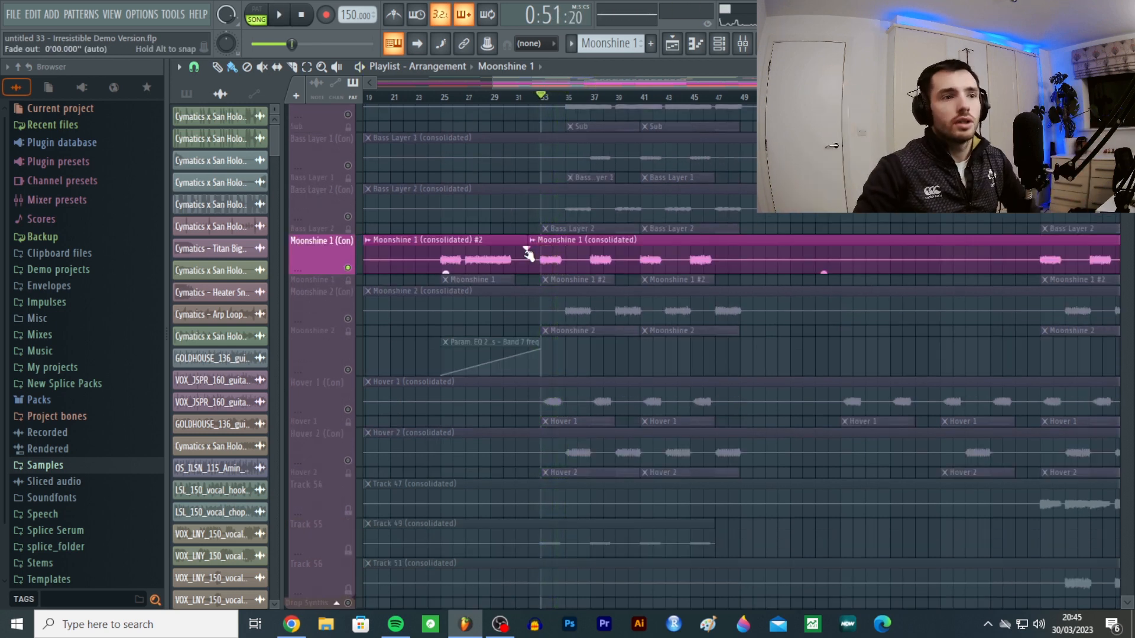
{"action": "scroll", "coordinate": [594, 271], "scroll_direction": "up", "scroll_amount": 3}
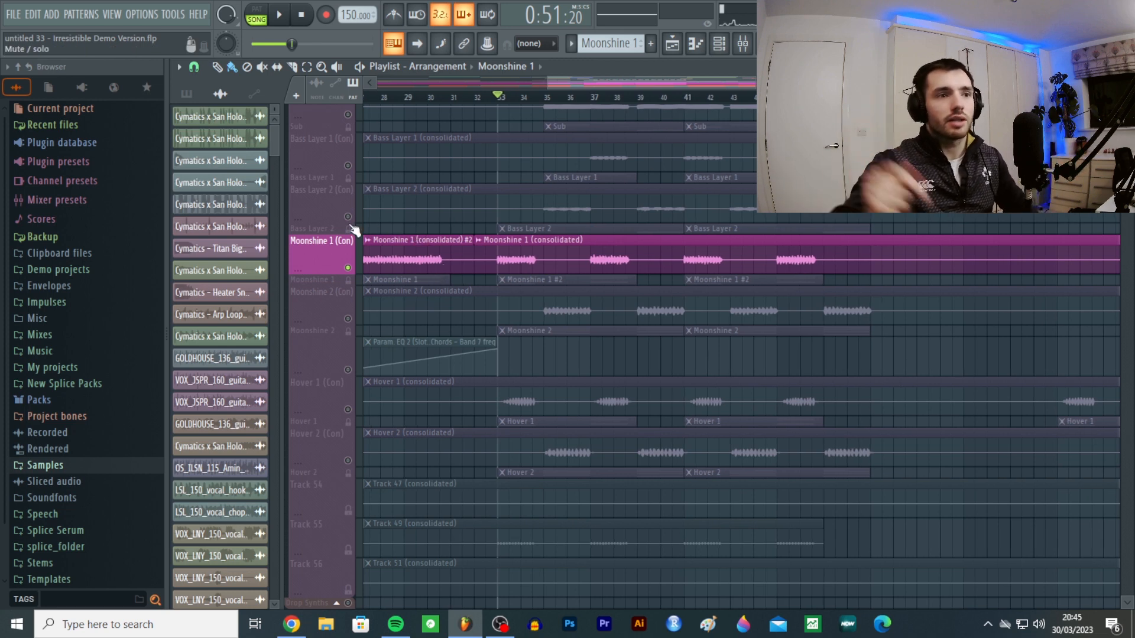
{"action": "right_click", "coordinate": [348, 269]}
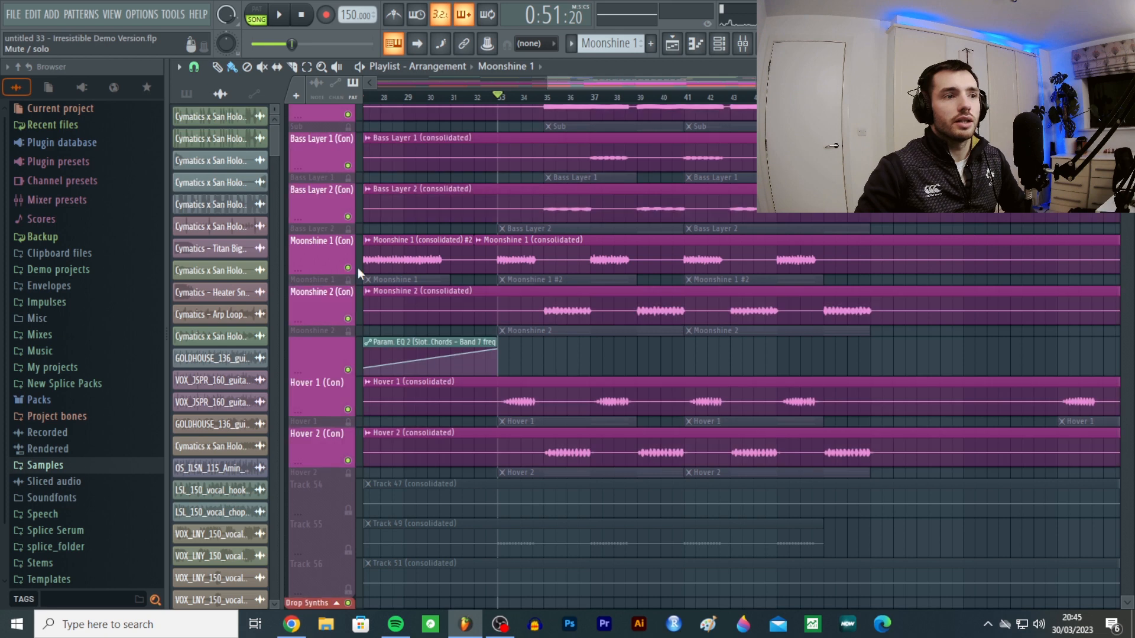
- Solo the Hover 1 (Con) track, play it from bar 33, and stop playback
{"action": "right_click", "coordinate": [348, 410]}
{"action": "key", "text": "space"}
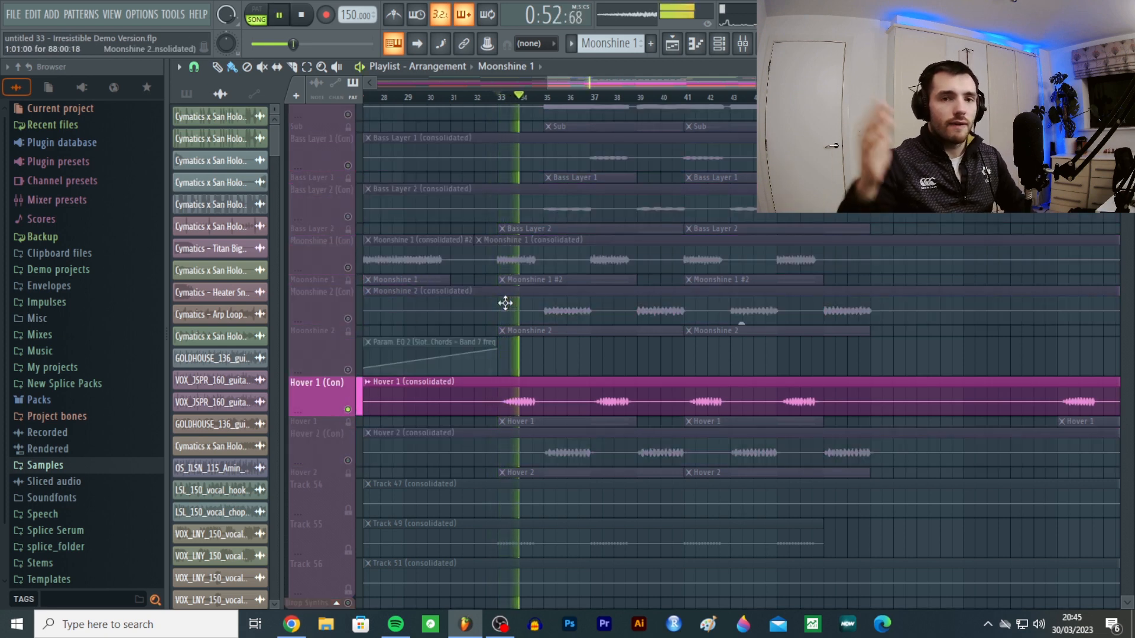
{"action": "key", "text": "space"}
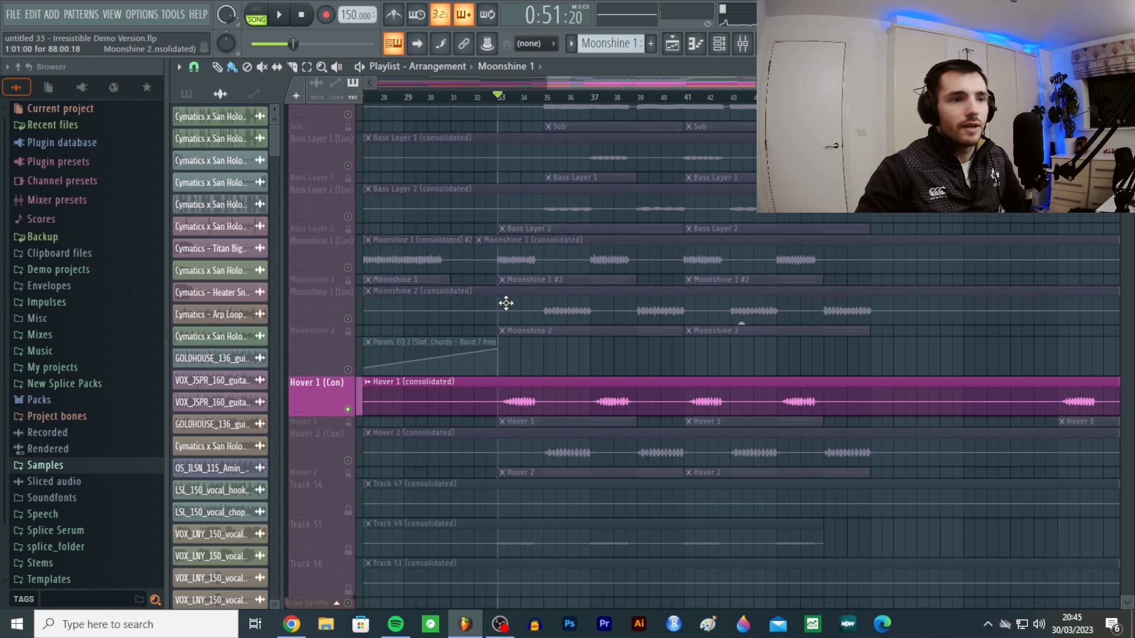
- Select the Hover 1 pattern and play Hover 1 layered with Moonshine 1, muting Moonshine 1 during playback to hear Hover 1 alone
{"action": "left_click", "coordinate": [510, 389]}
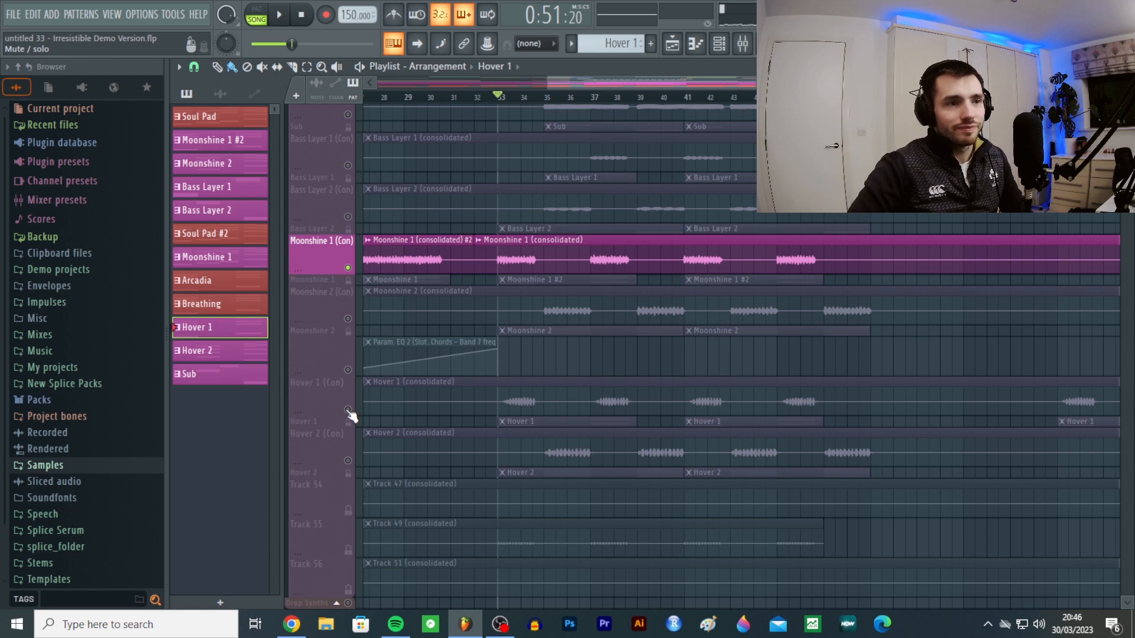
{"action": "left_click", "coordinate": [348, 411]}
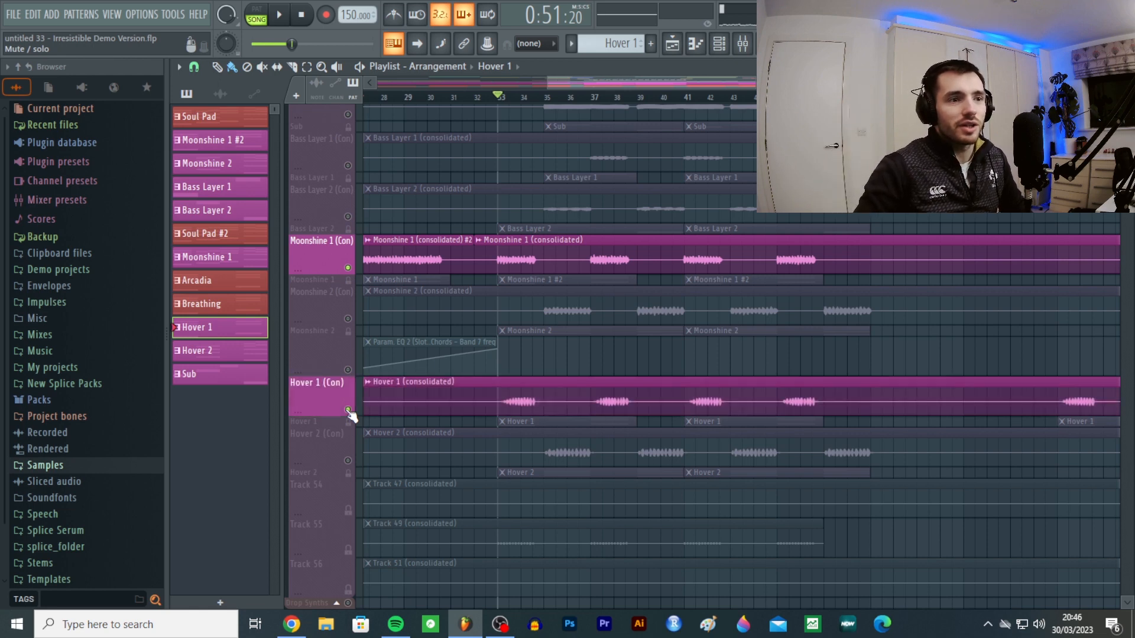
{"action": "key", "text": "space"}
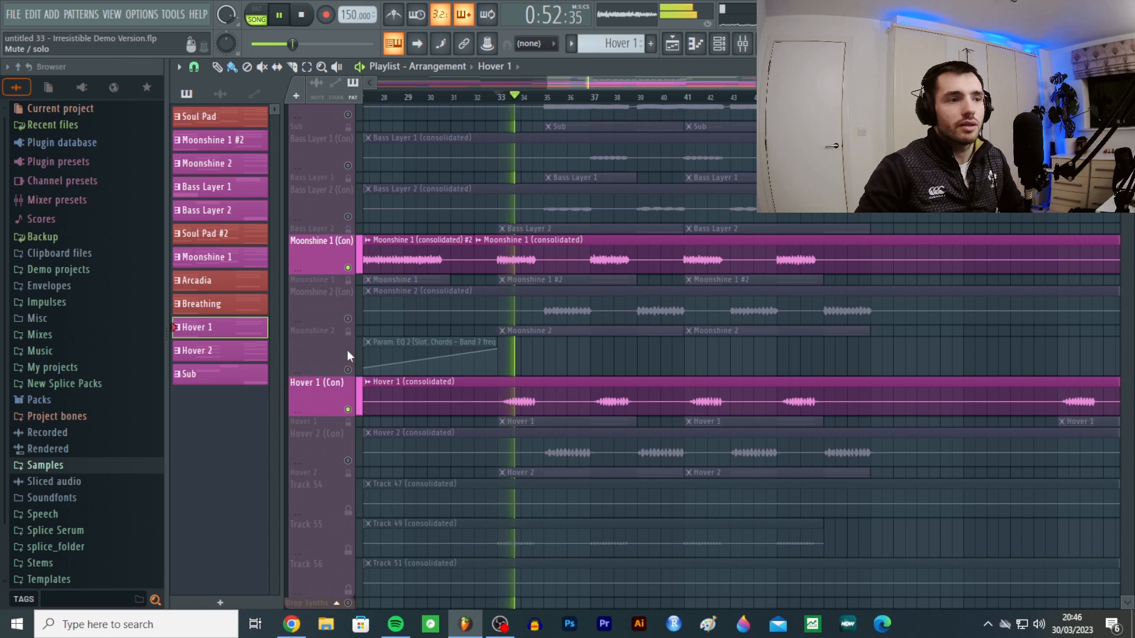
{"action": "left_click", "coordinate": [348, 267]}
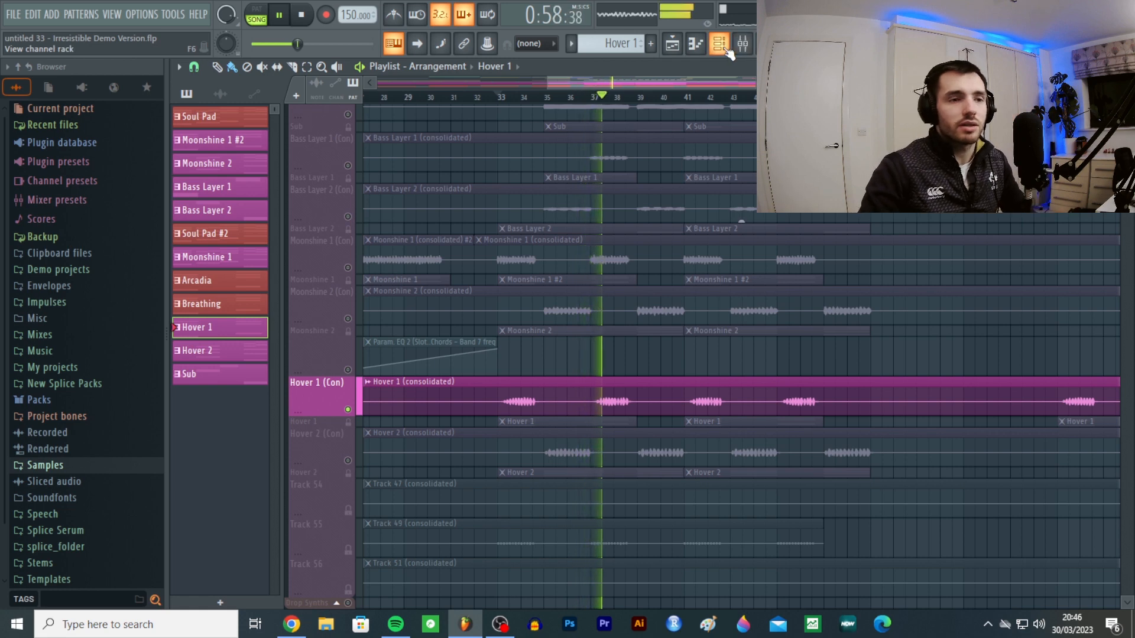
{"action": "key", "text": "space"}
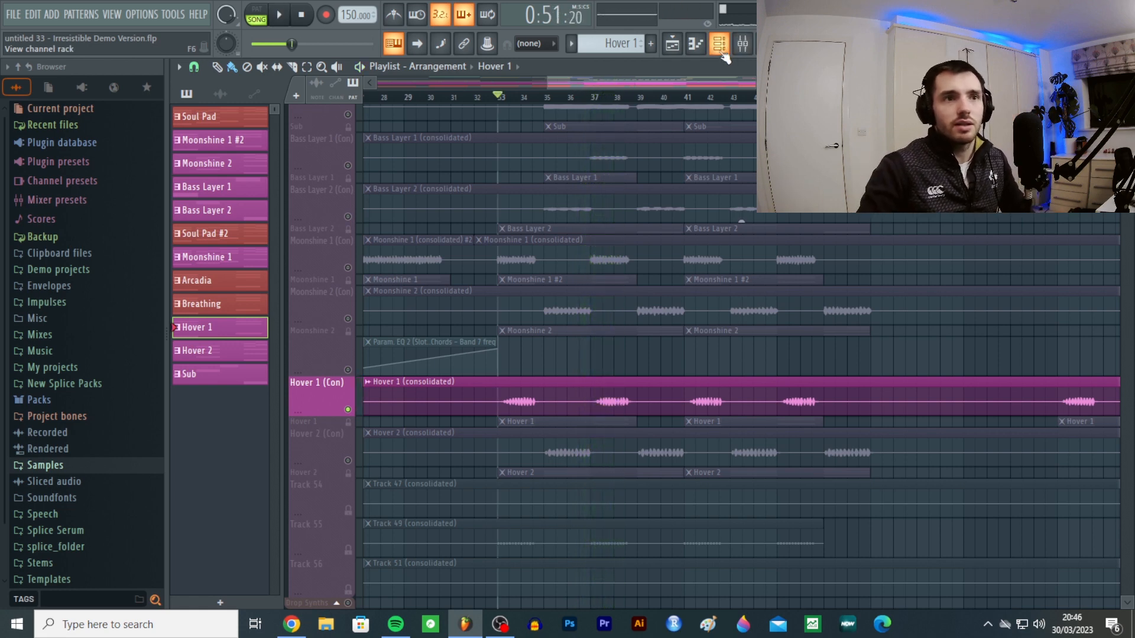
- Open the Hover 1 Serum instance from the channel rack, examine its oscillators and LFO 2 rate, and close it
{"action": "left_click", "coordinate": [726, 51]}
{"action": "left_click", "coordinate": [600, 361]}
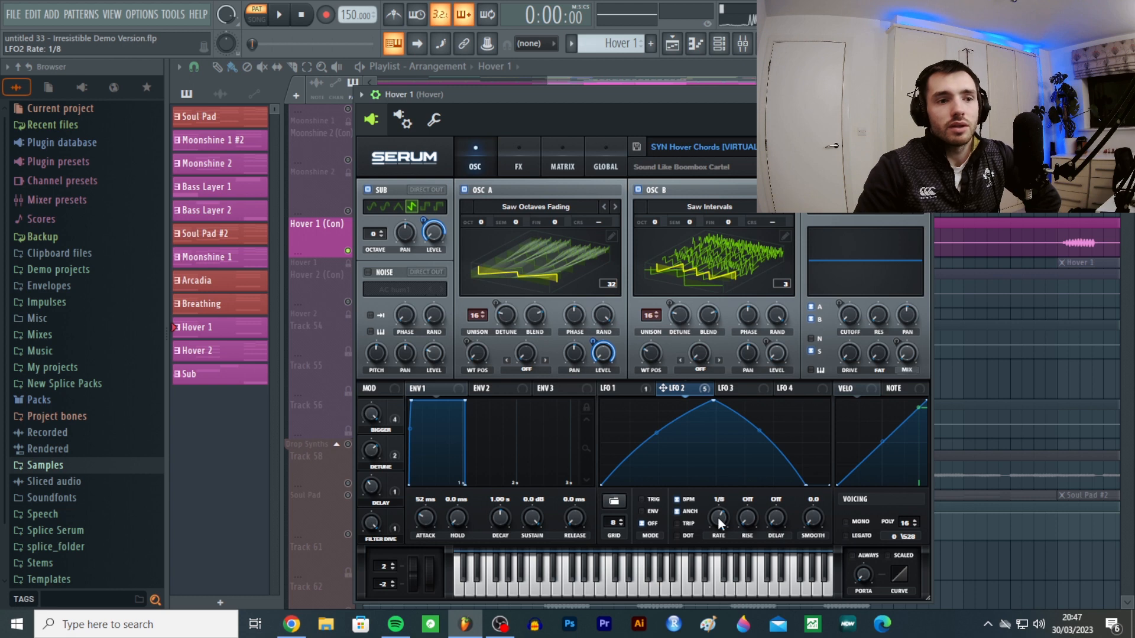
{"action": "left_click", "coordinate": [731, 86]}
- Replay the soloed Hover 1 track from bar 33, stop, and briefly check the channel rack
{"action": "left_click", "coordinate": [498, 98]}
{"action": "key", "text": "space"}
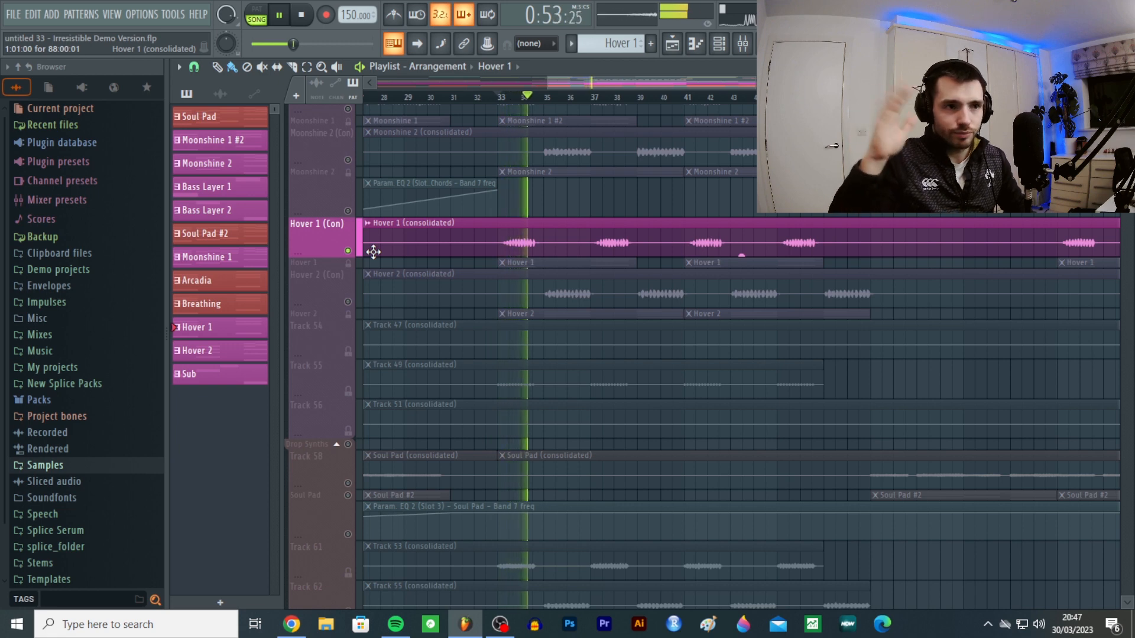
{"action": "key", "text": "space"}
{"action": "left_click", "coordinate": [722, 45]}
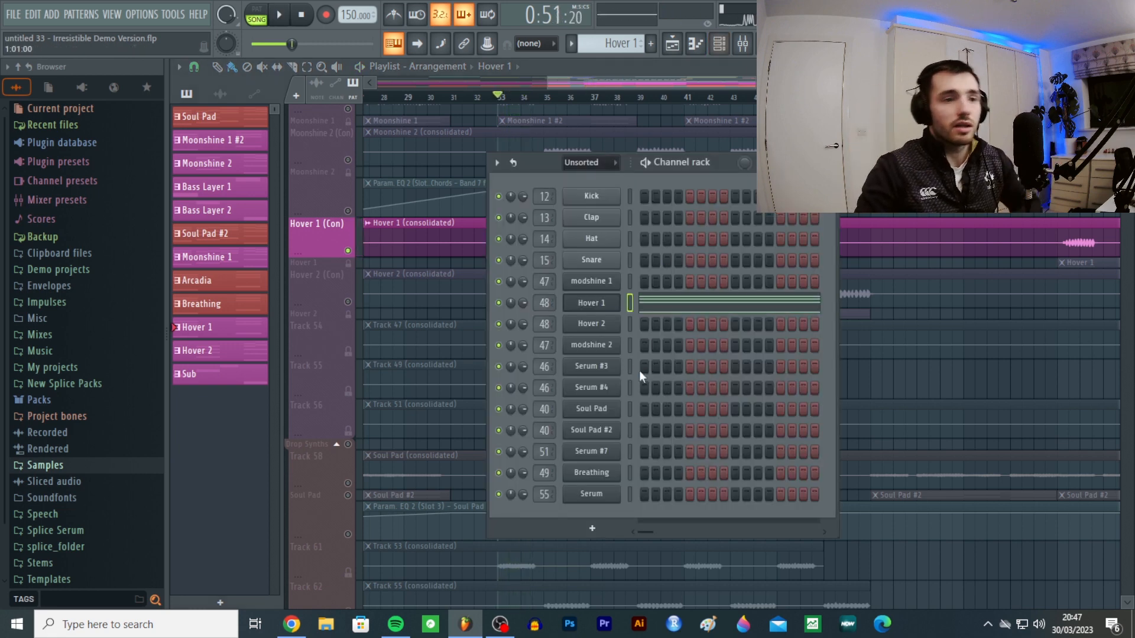
{"action": "left_click", "coordinate": [690, 71]}
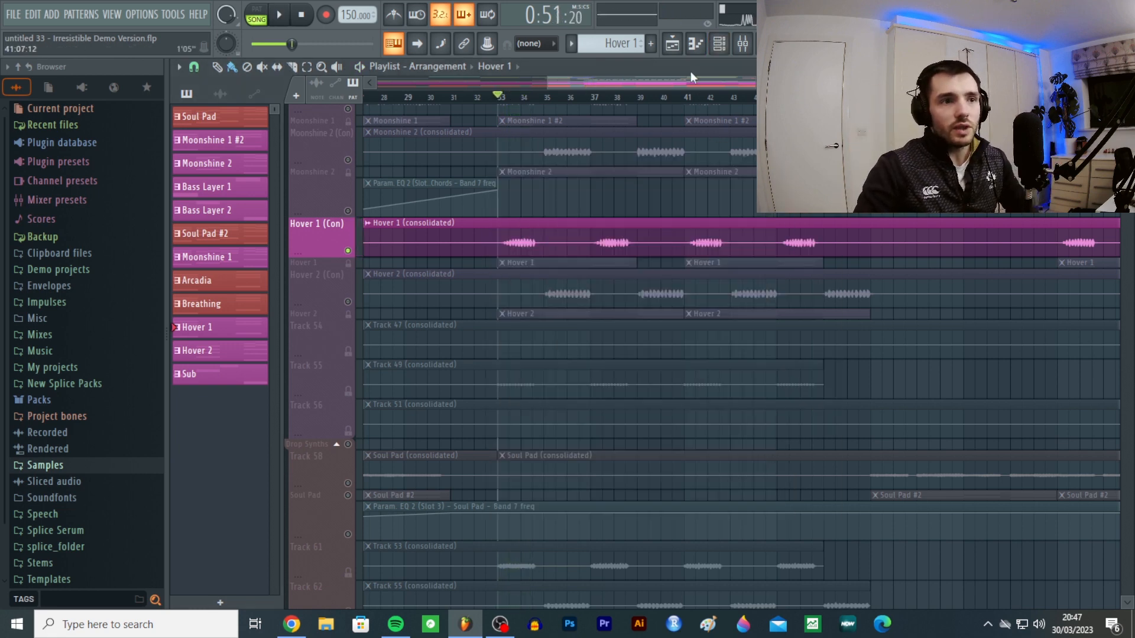
- Unmute Hover 2 (Con) alongside Hover 1, glance at their channels in the rack, and play both layers from bar 33
{"action": "left_click", "coordinate": [353, 303]}
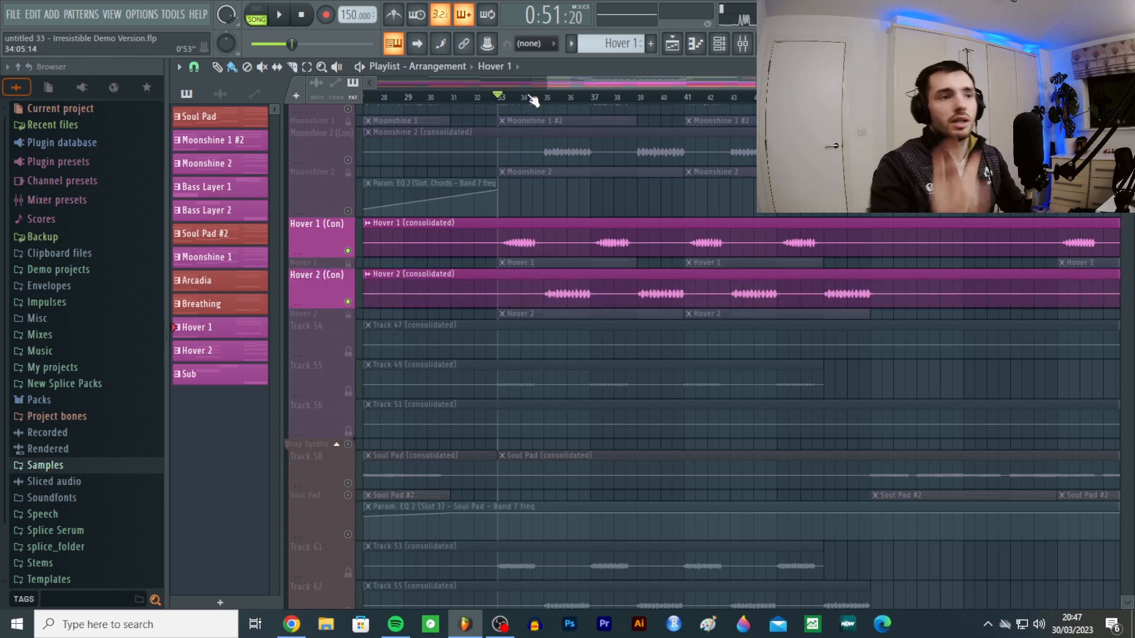
{"action": "left_click", "coordinate": [719, 44]}
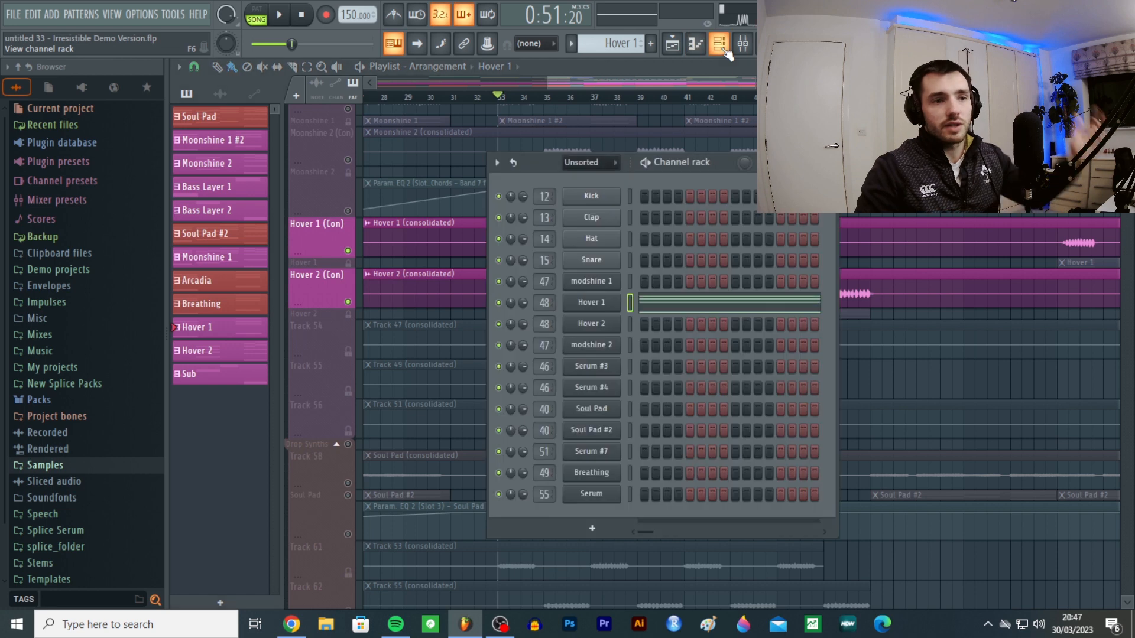
{"action": "left_click", "coordinate": [718, 43]}
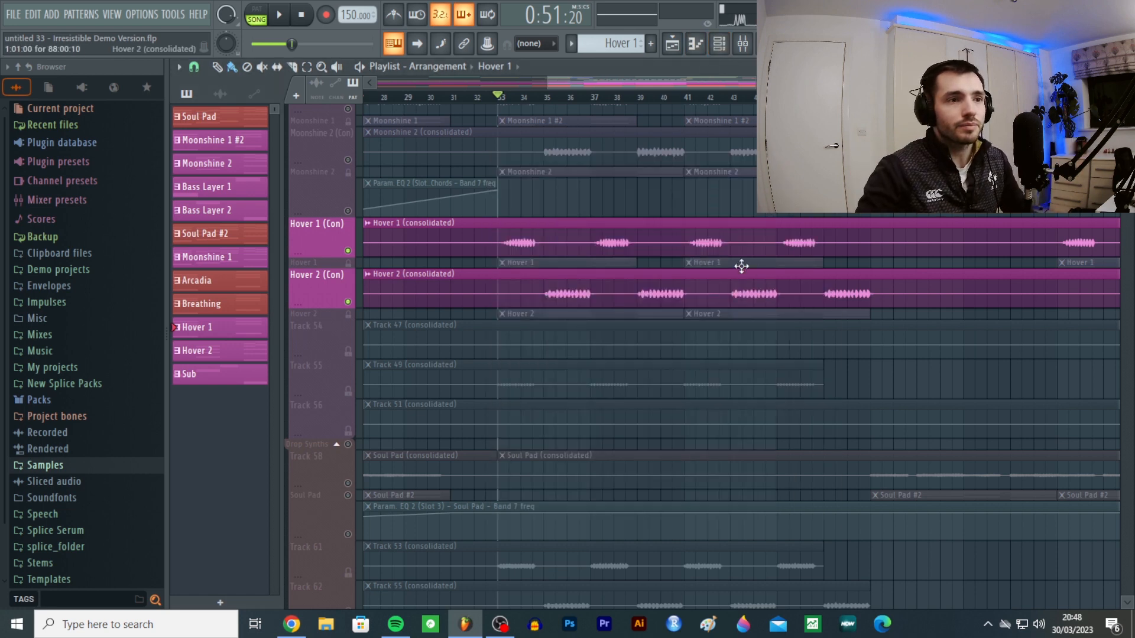
{"action": "key", "text": "space"}
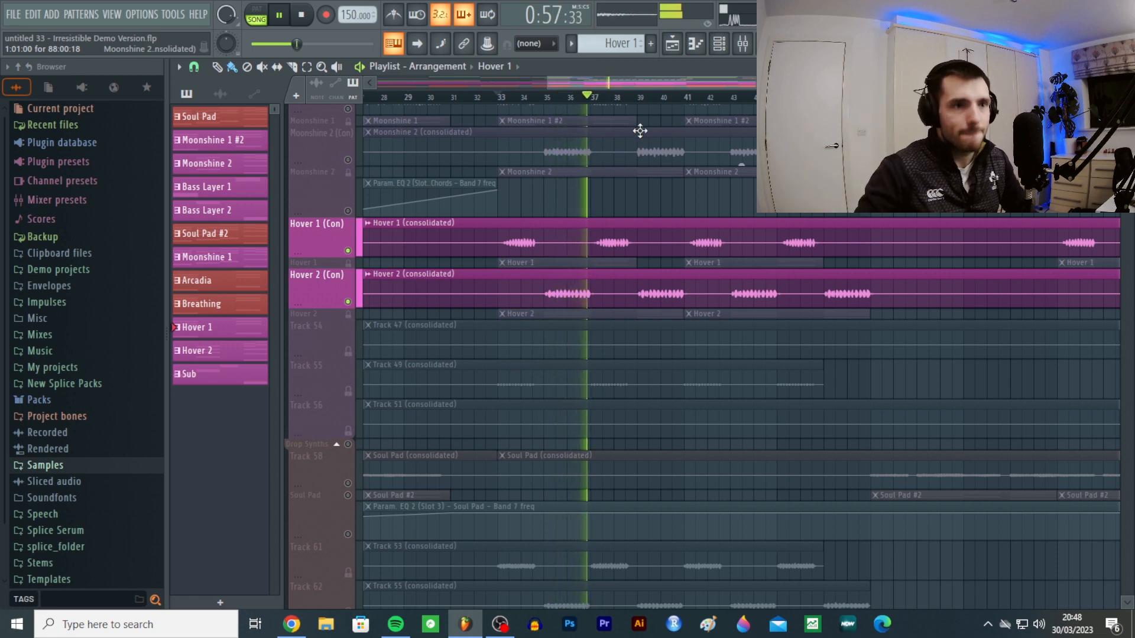
{"action": "key", "text": "space"}
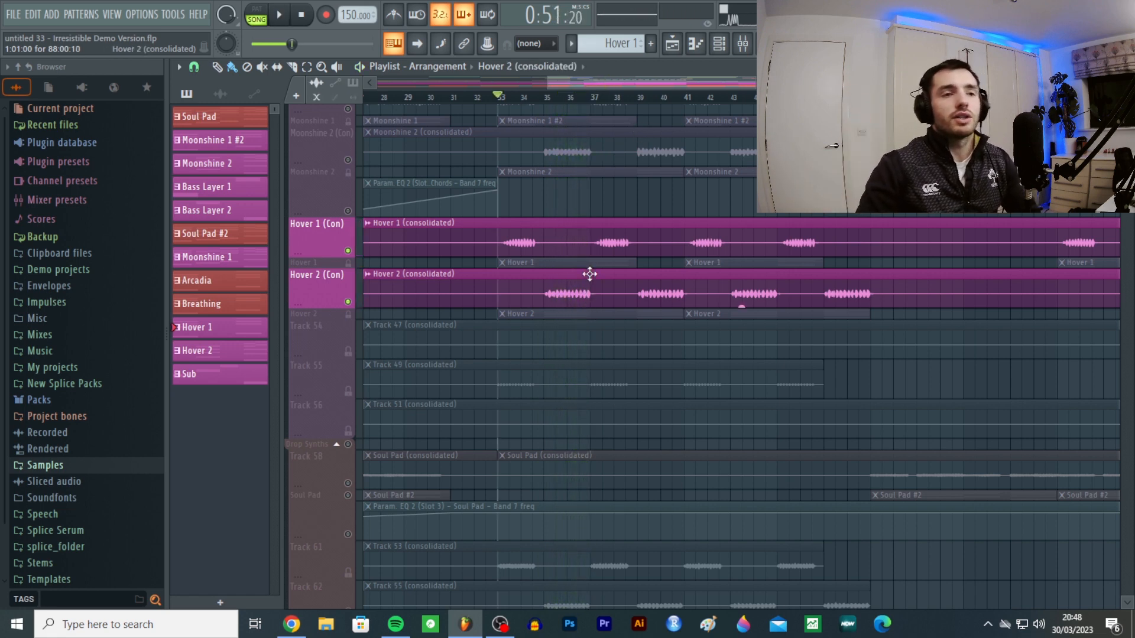
- Release the solo so all tracks sound, play the full drop from bar 33, and stop playback
{"action": "right_click", "coordinate": [349, 251]}
{"action": "right_click", "coordinate": [350, 251]}
{"action": "key", "text": "space"}
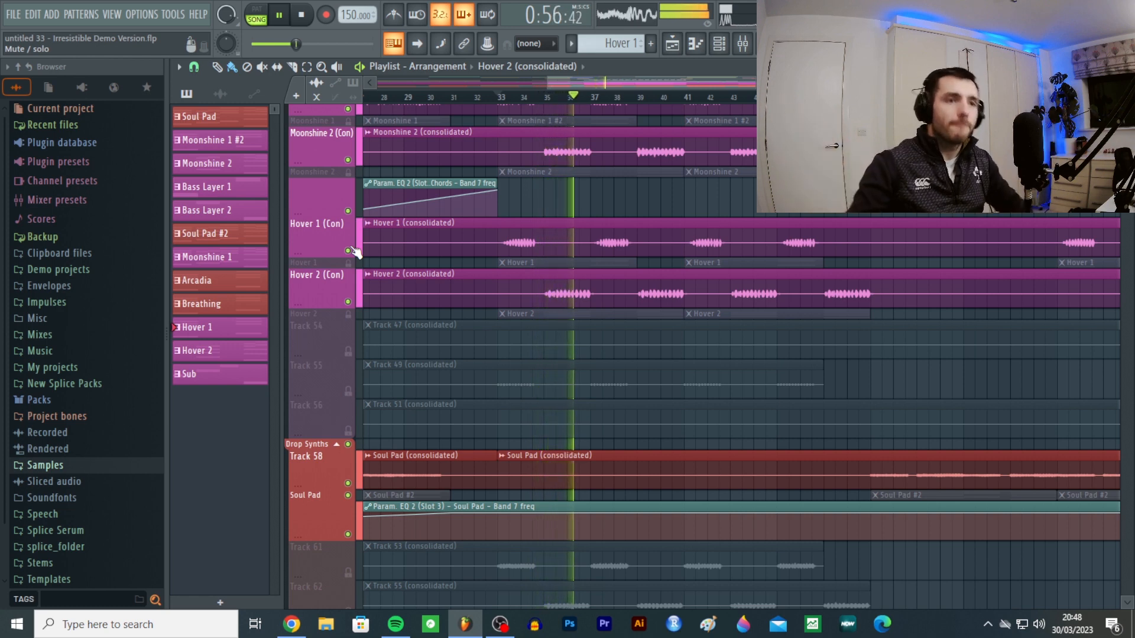
{"action": "key", "text": "space"}
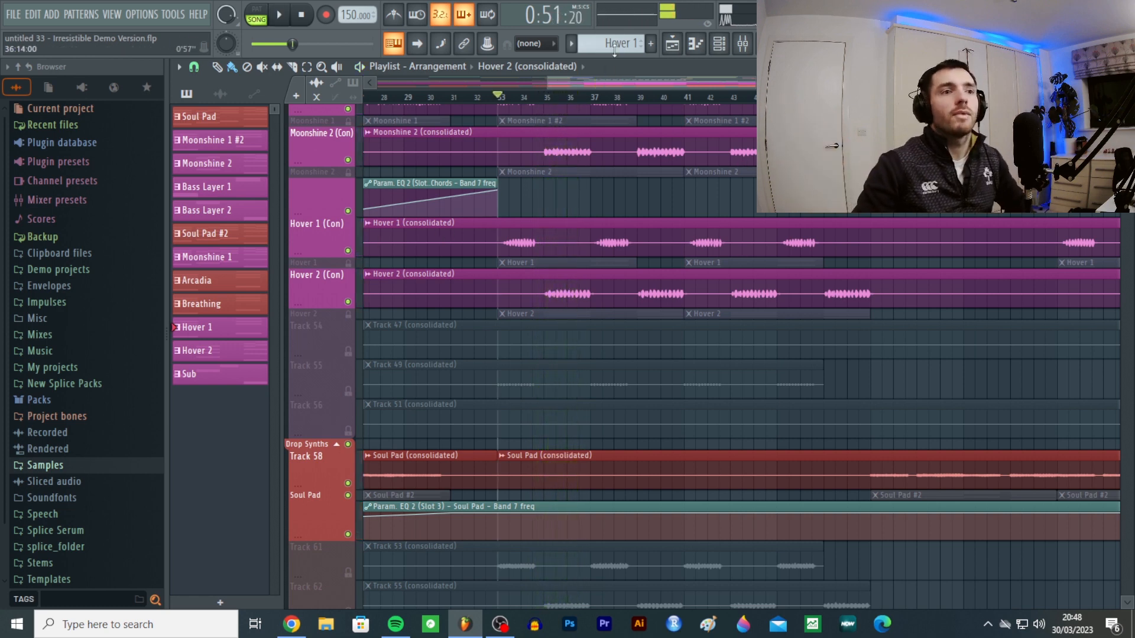
- Check the channel rack, audition the soloed Moonshine 2 (Con) track in the drop, and stop playback
{"action": "left_click", "coordinate": [718, 43]}
{"action": "left_click", "coordinate": [590, 163]}
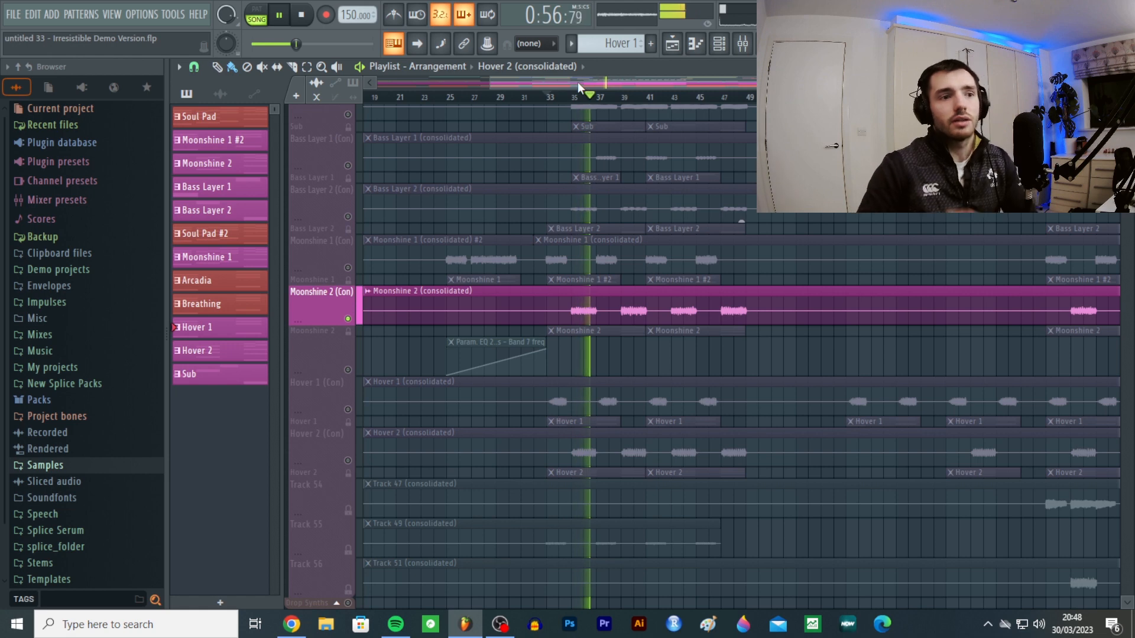
{"action": "key", "text": "space"}
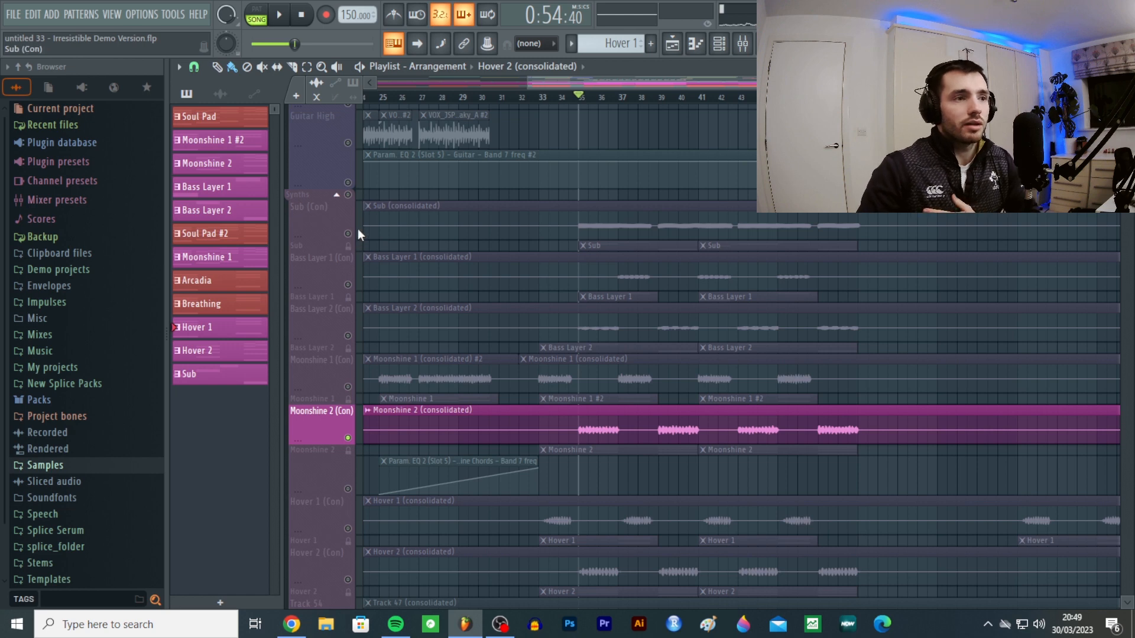
- Solo Bass Layer 2 (Con) and play it from bar 35, first alone and again with Sub (Con) unmuted
{"action": "left_click", "coordinate": [352, 338]}
{"action": "key", "text": "space"}
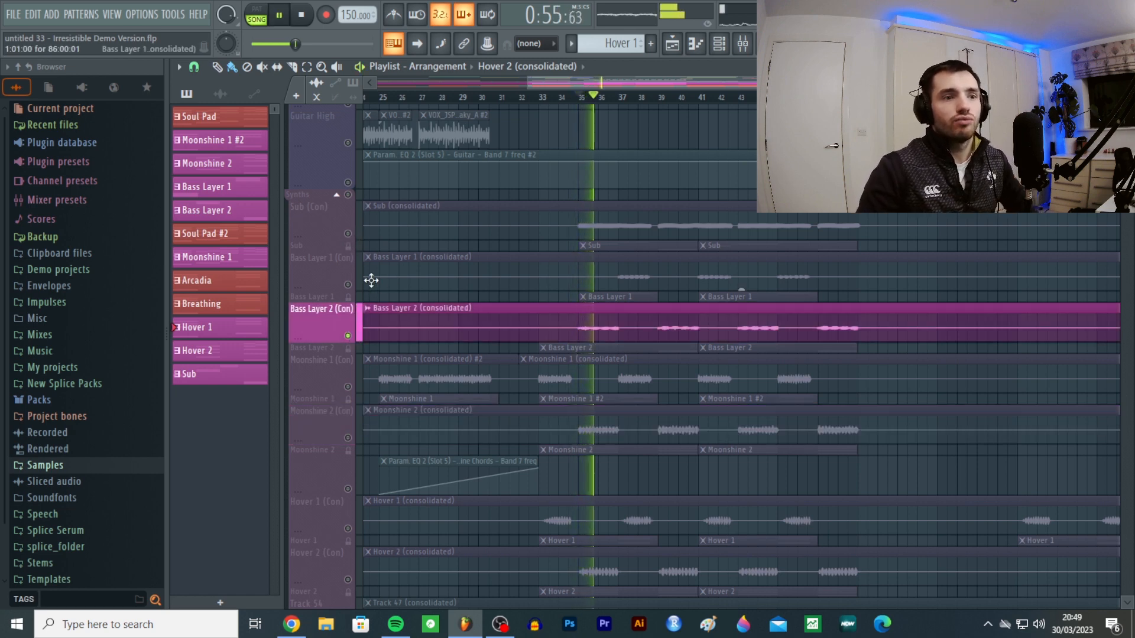
{"action": "key", "text": "space"}
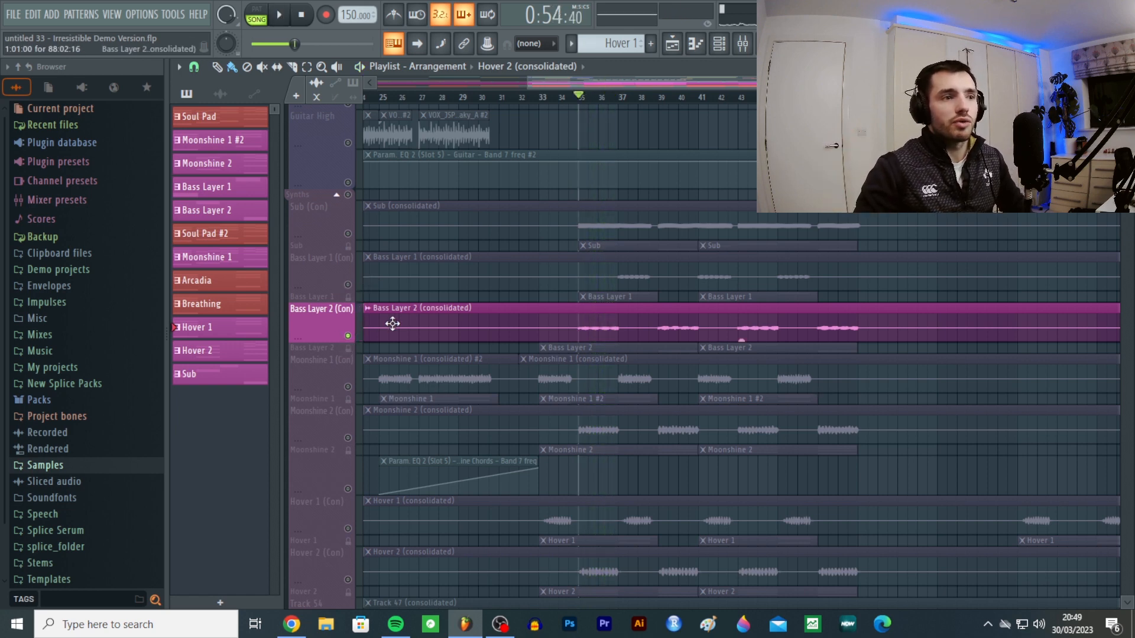
{"action": "left_click", "coordinate": [349, 222], "text": "ctrl"}
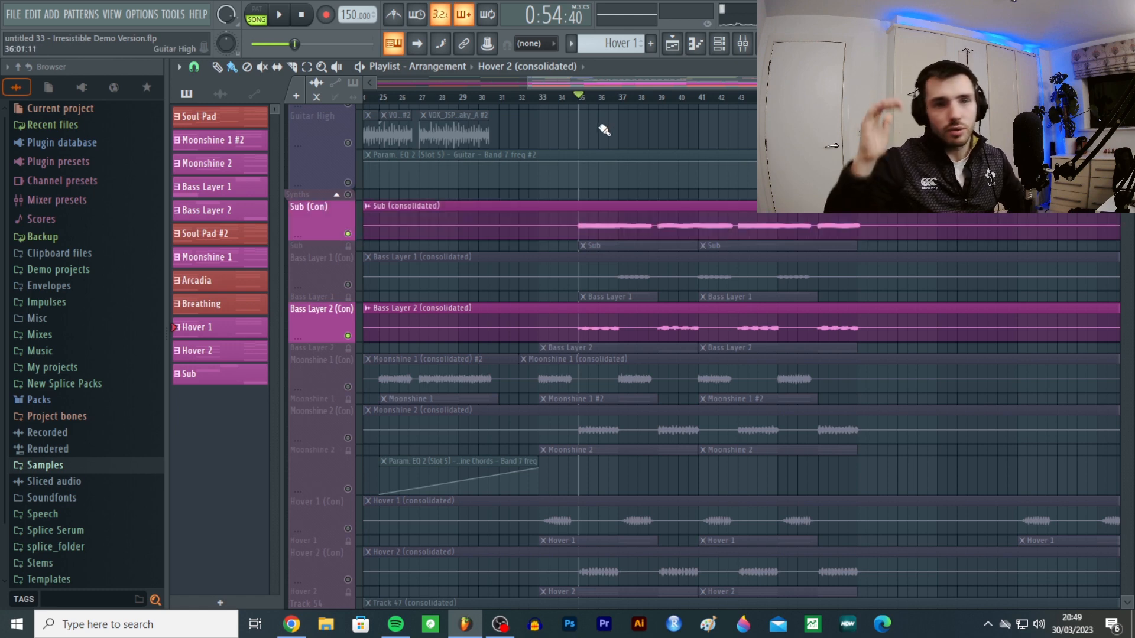
{"action": "key", "text": "space"}
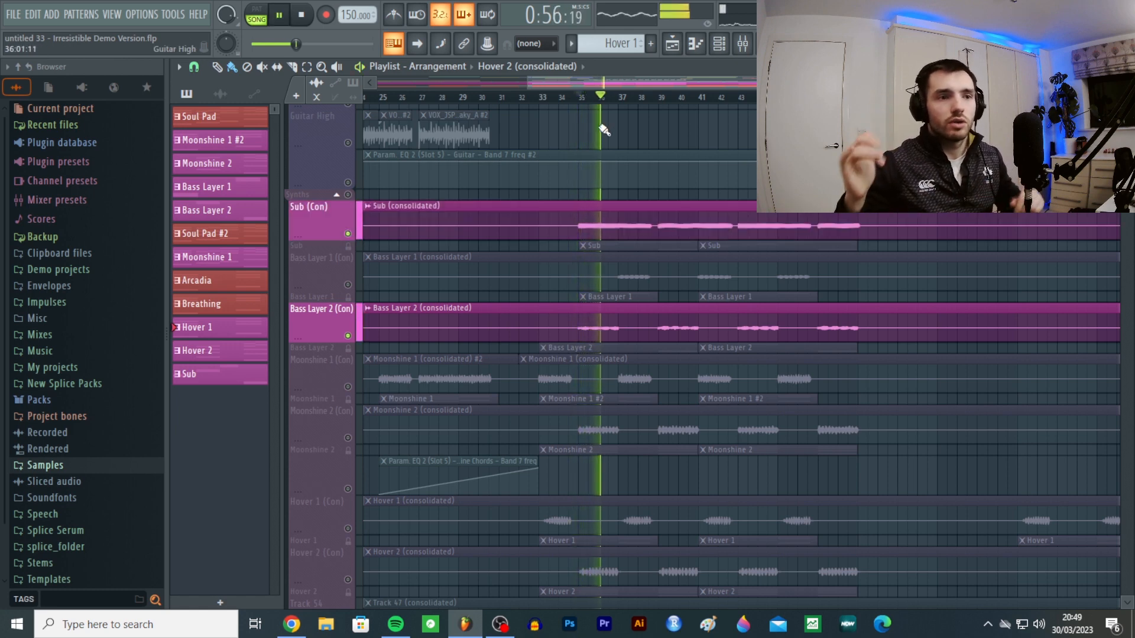
{"action": "key", "text": "space"}
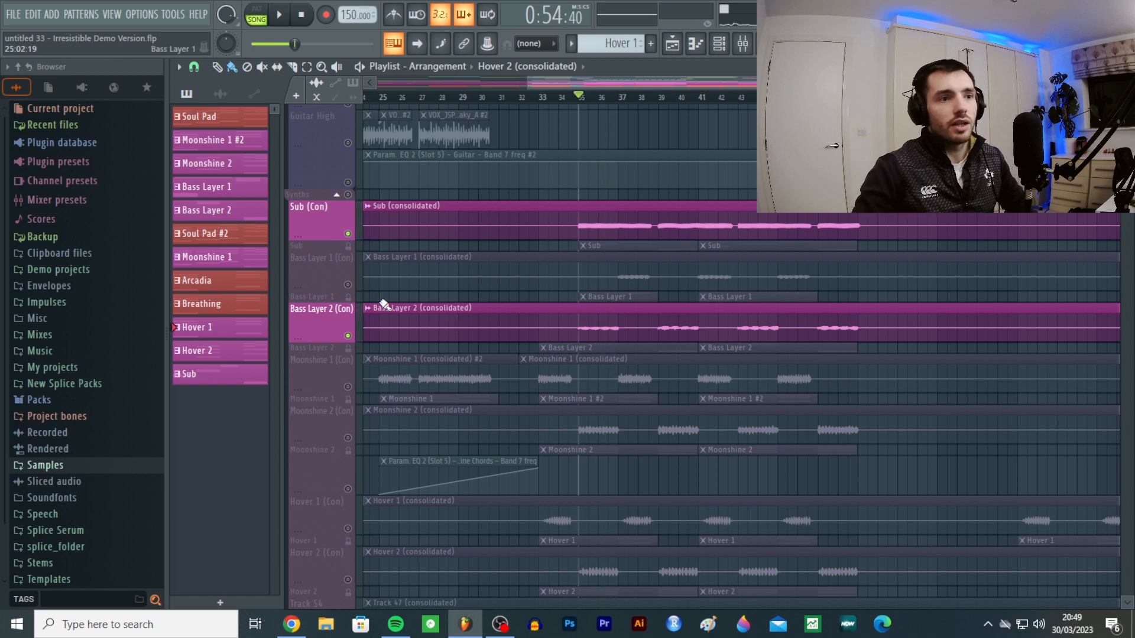
- Mute Sub (Con), unmute Bass Layer 1 (Con), and play both bass layers together from bar 35
{"action": "left_click", "coordinate": [351, 272], "text": "ctrl"}
{"action": "left_click", "coordinate": [354, 230], "text": "ctrl"}
{"action": "key", "text": "space"}
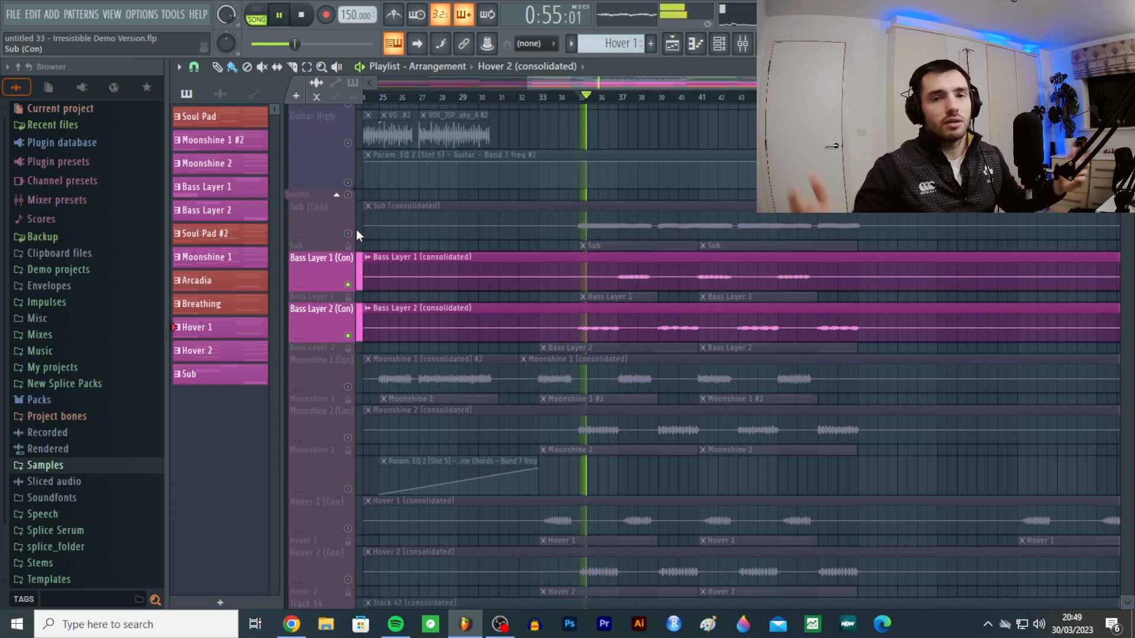
{"action": "key", "text": "space"}
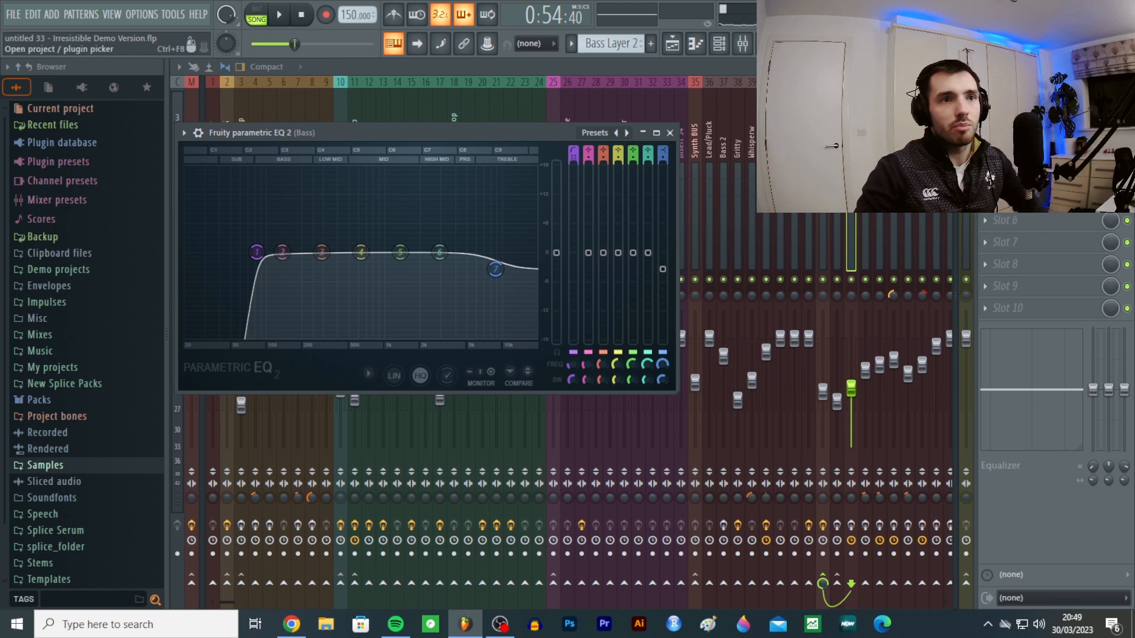
- Return to the playlist, unmute Sub (Con) alongside both bass layers, and play the three tracks twice from bar 35
{"action": "left_click", "coordinate": [673, 47]}
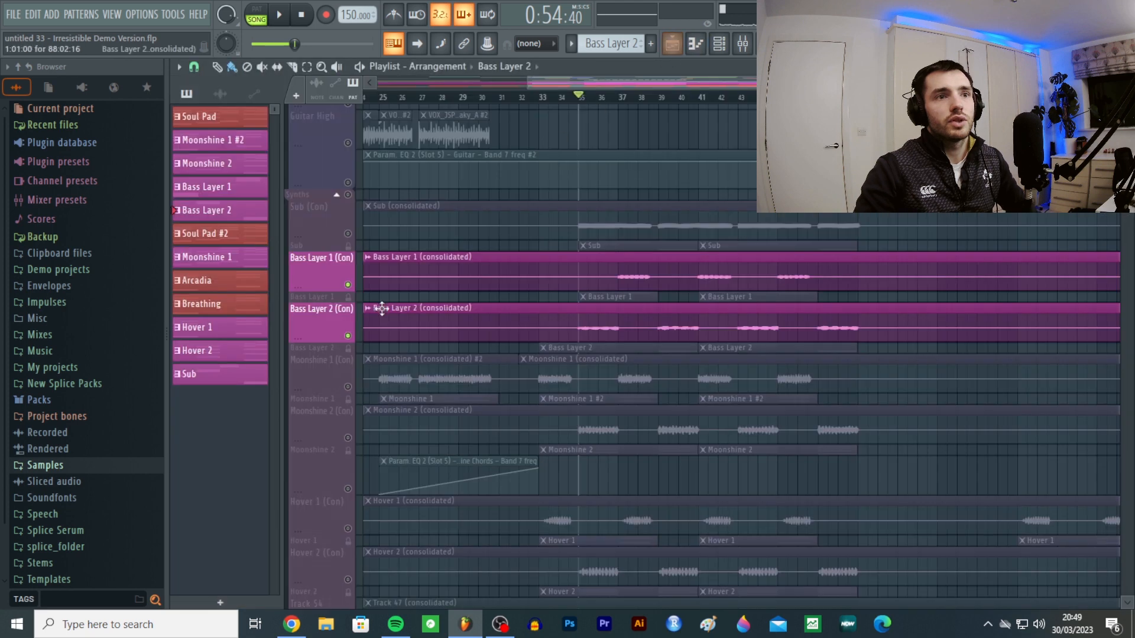
{"action": "left_click", "coordinate": [348, 233]}
{"action": "key", "text": "space"}
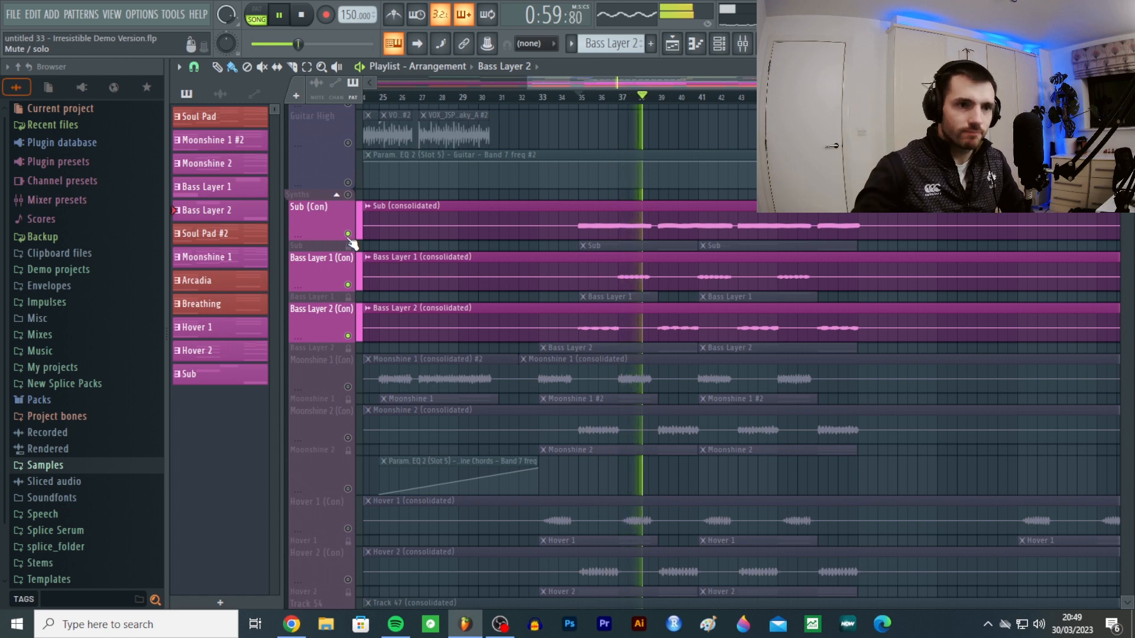
{"action": "key", "text": "space"}
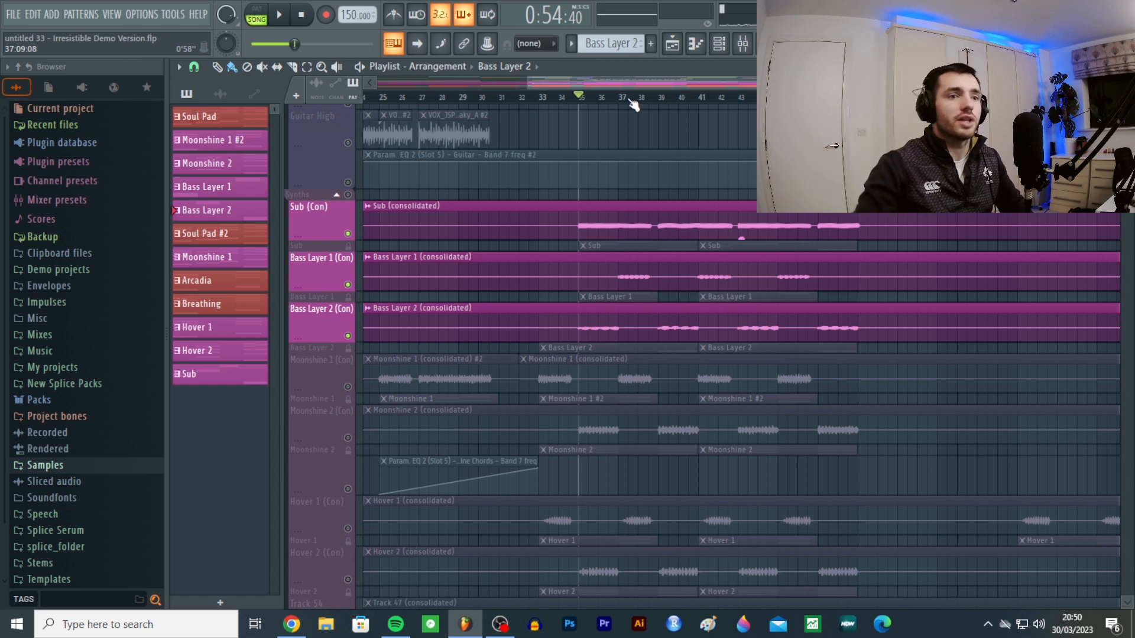
{"action": "key", "text": "space"}
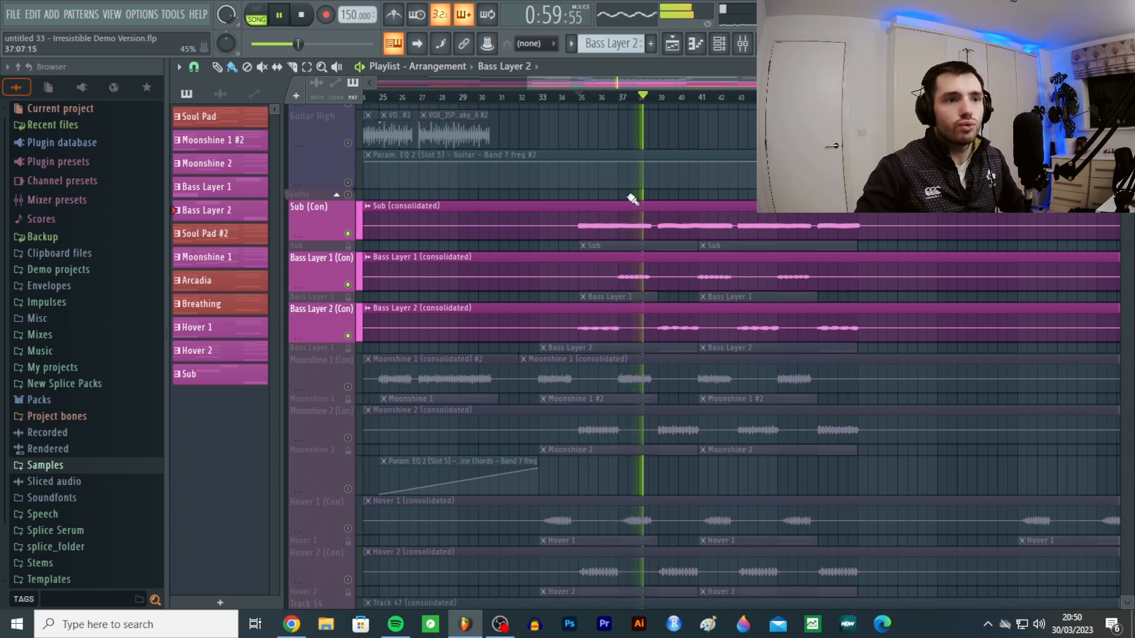
{"action": "key", "text": "space"}
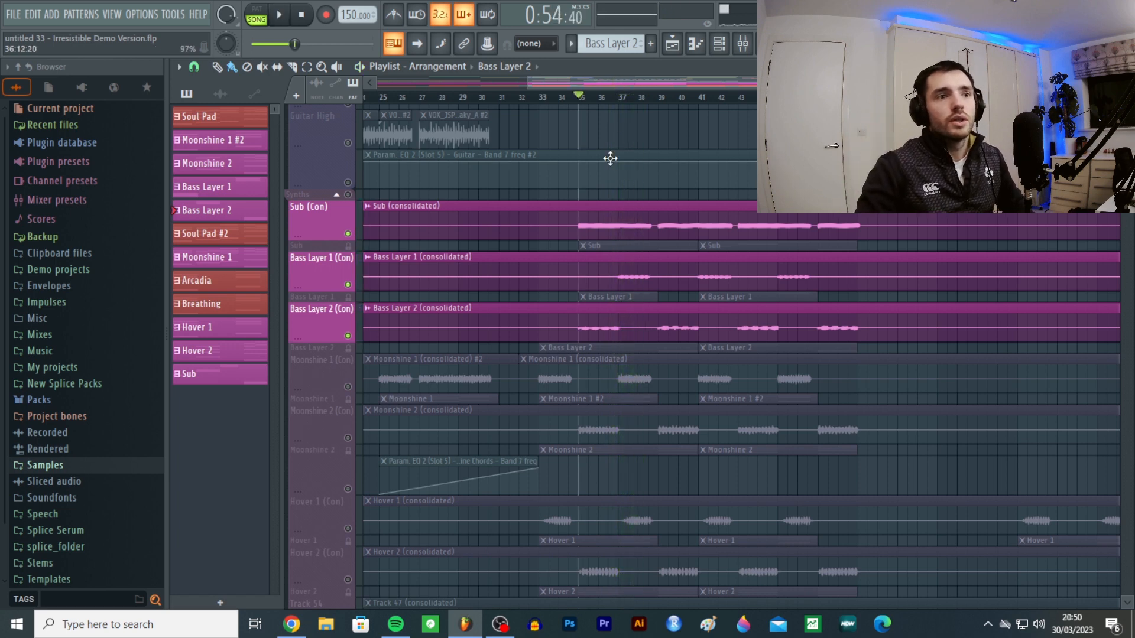
- Release the bass-track solo using the Kick track in the Drums group so the whole arrangement sounds
{"action": "scroll", "coordinate": [644, 248], "scroll_direction": "up", "scroll_amount": 3}
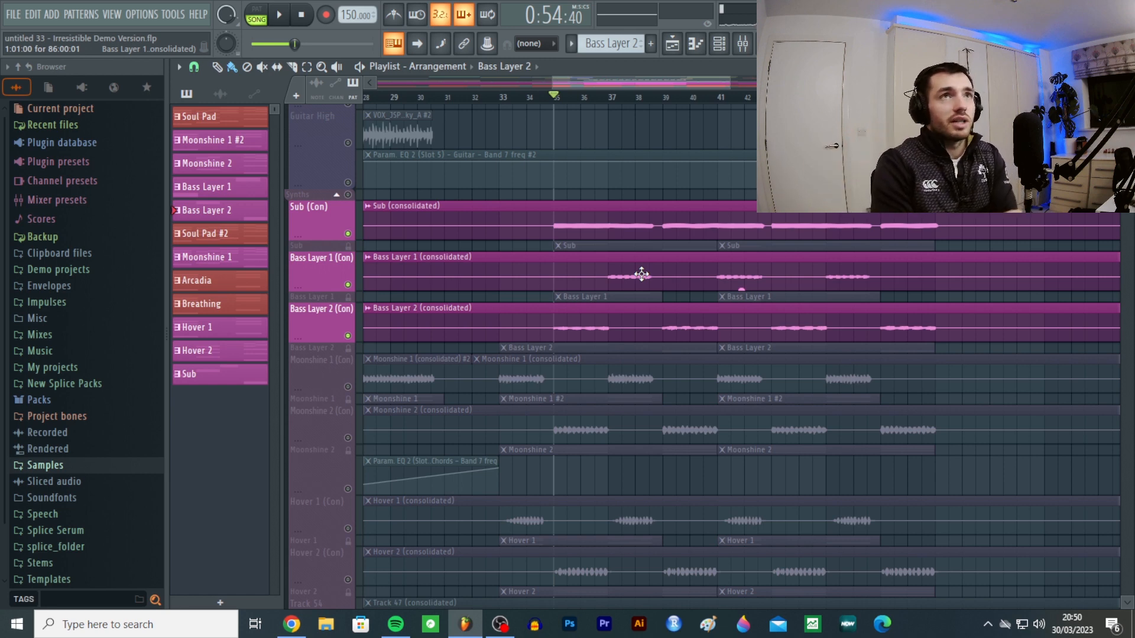
{"action": "scroll", "coordinate": [605, 241], "scroll_direction": "down", "scroll_amount": 3}
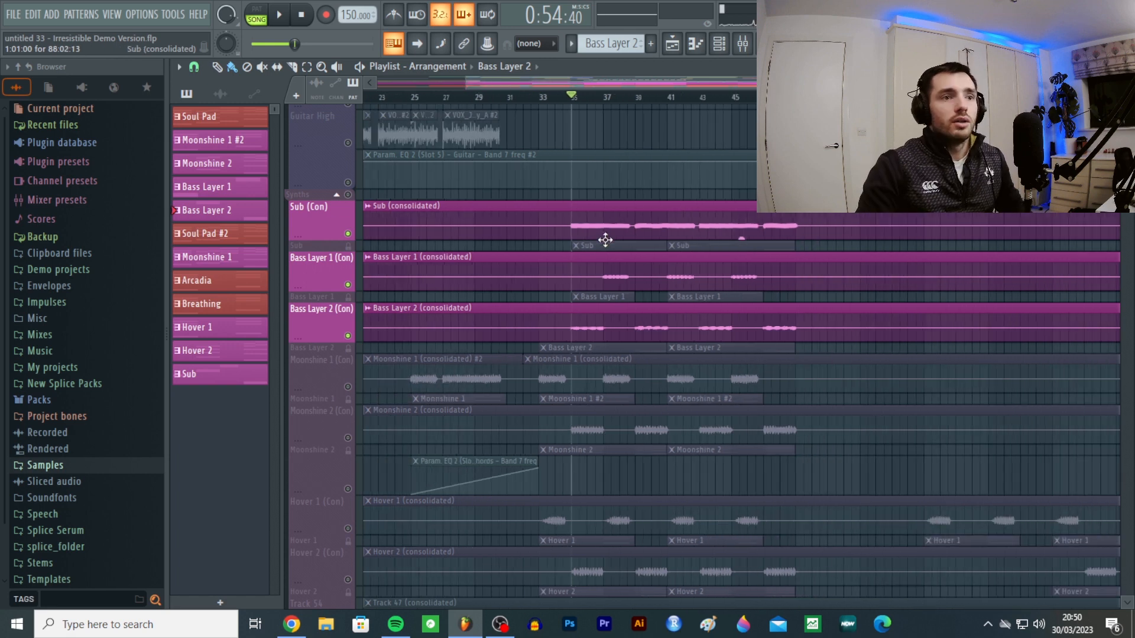
{"action": "scroll", "coordinate": [604, 250], "scroll_direction": "up", "scroll_amount": 3}
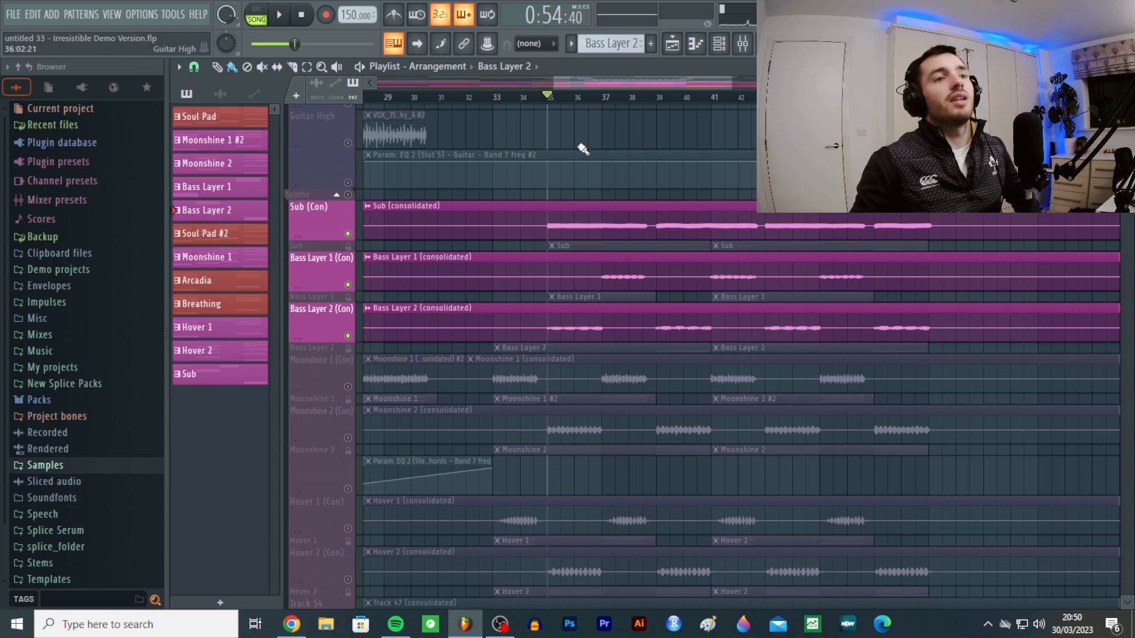
{"action": "scroll", "coordinate": [579, 154], "scroll_direction": "up", "scroll_amount": 8}
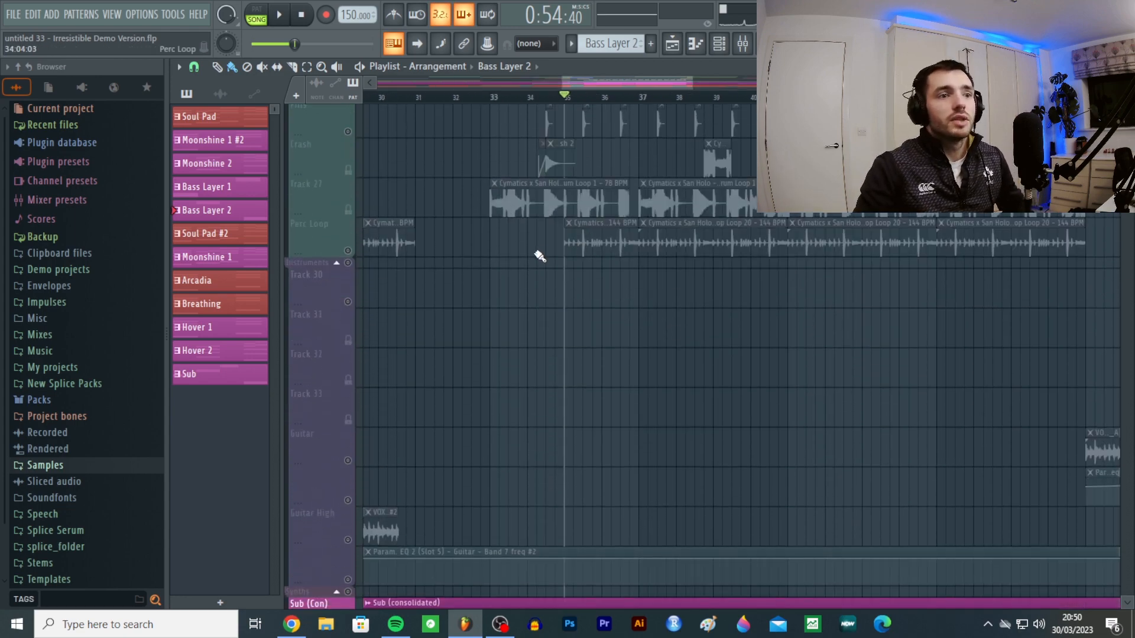
{"action": "scroll", "coordinate": [532, 254], "scroll_direction": "up", "scroll_amount": 4}
{"action": "scroll", "coordinate": [486, 272], "scroll_direction": "down", "scroll_amount": 2}
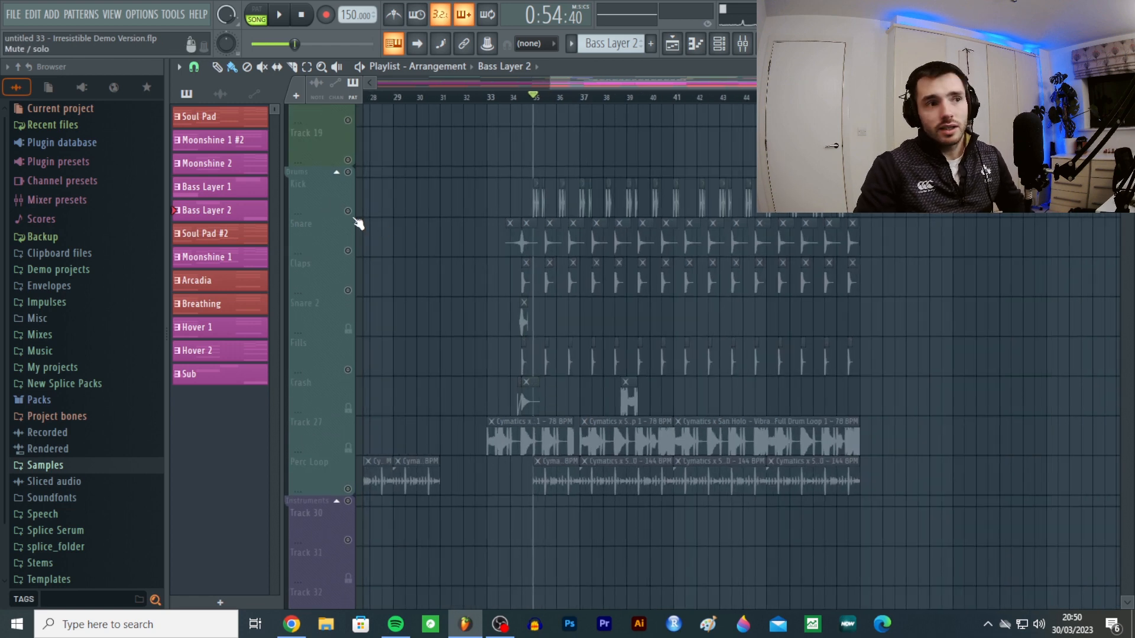
{"action": "left_click", "coordinate": [349, 211]}
{"action": "right_click", "coordinate": [349, 211]}
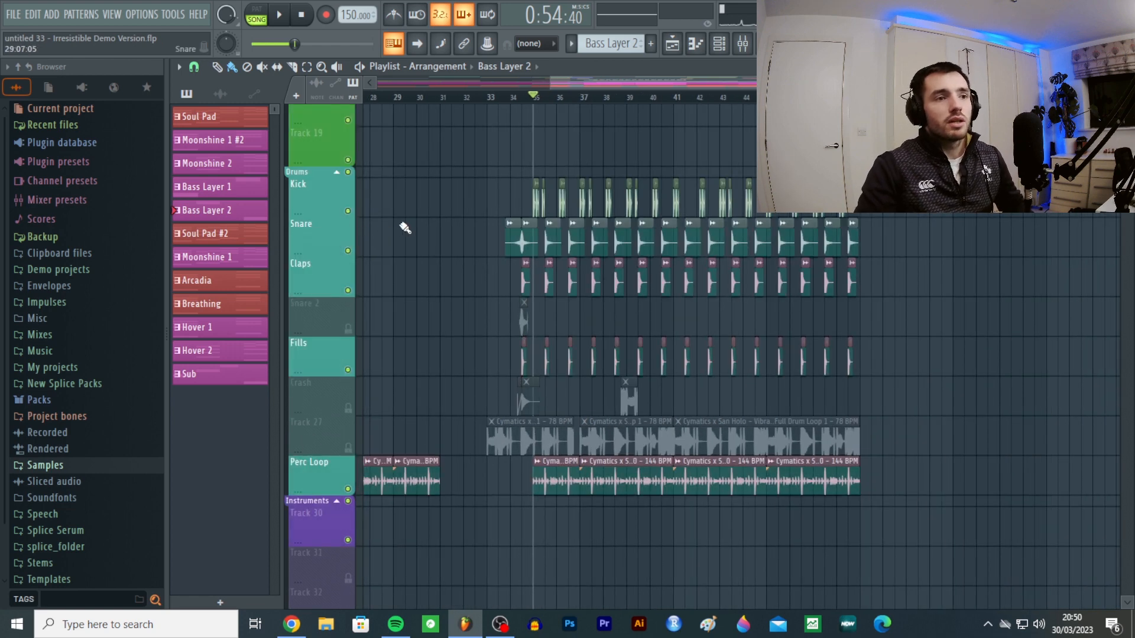
- Solo Kick, unmute Snare, Claps, Fills and Perc Loop with it, and play the drum layers from bar 35
{"action": "scroll", "coordinate": [397, 225], "scroll_direction": "up", "scroll_amount": 2}
{"action": "left_click", "coordinate": [348, 213]}
{"action": "right_click", "coordinate": [348, 212]}
{"action": "left_click", "coordinate": [347, 250]}
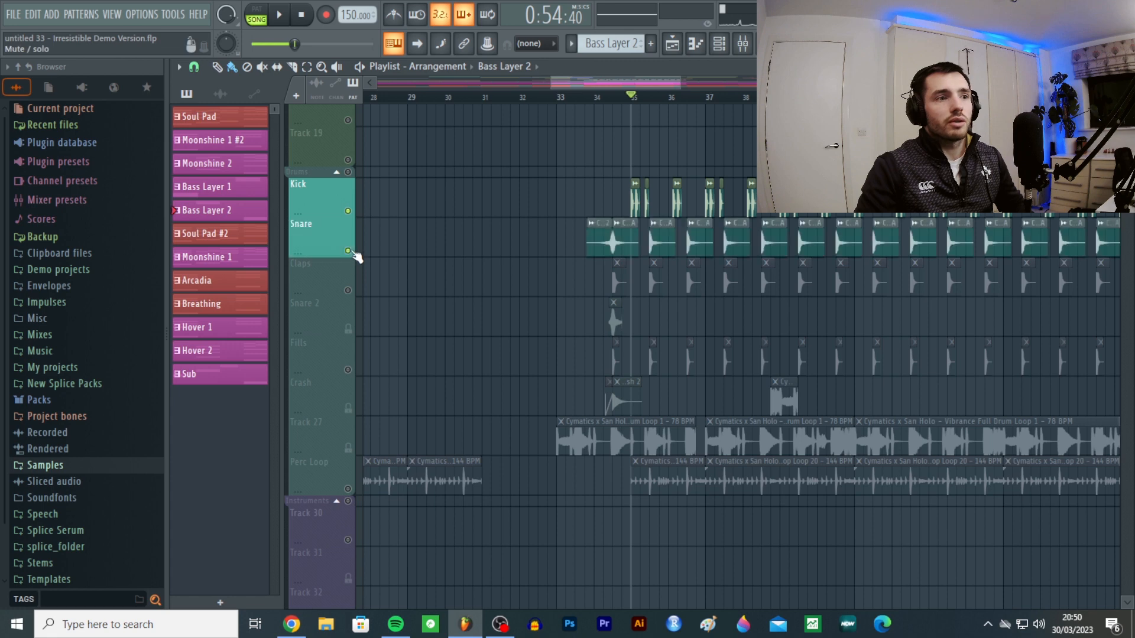
{"action": "left_click", "coordinate": [347, 290]}
{"action": "left_click", "coordinate": [348, 370]}
{"action": "left_click", "coordinate": [347, 489]}
{"action": "key", "text": "space"}
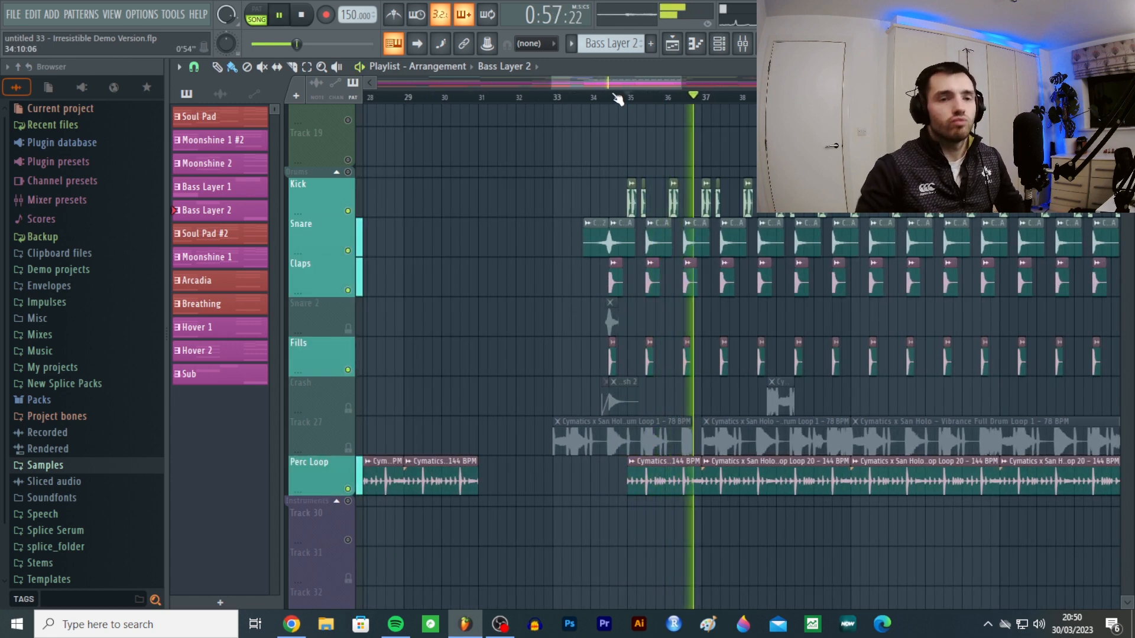
{"action": "key", "text": "space"}
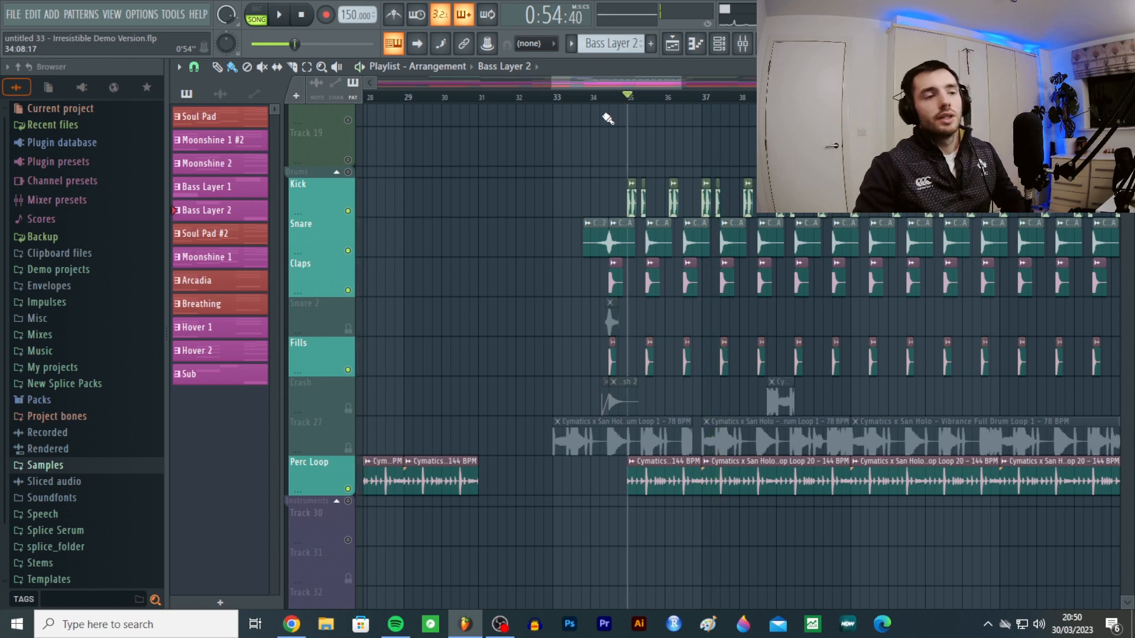
- Solo Track 27 with the Vibrance Full Drum Loop 1 clips and play it from bar 33
{"action": "right_click", "coordinate": [348, 448]}
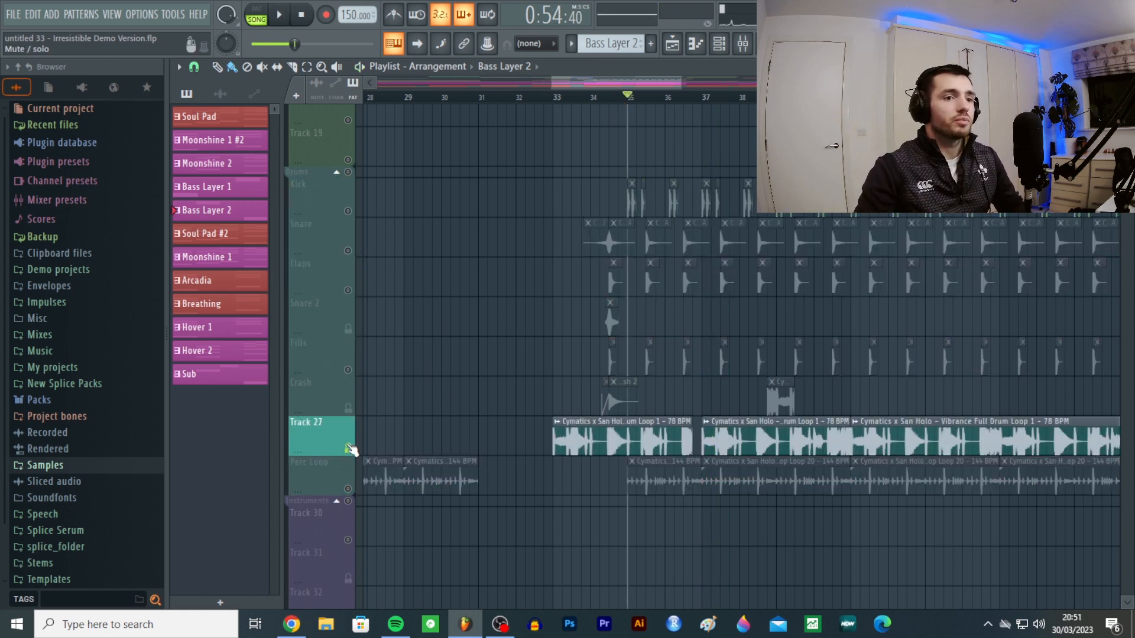
{"action": "left_click", "coordinate": [562, 97]}
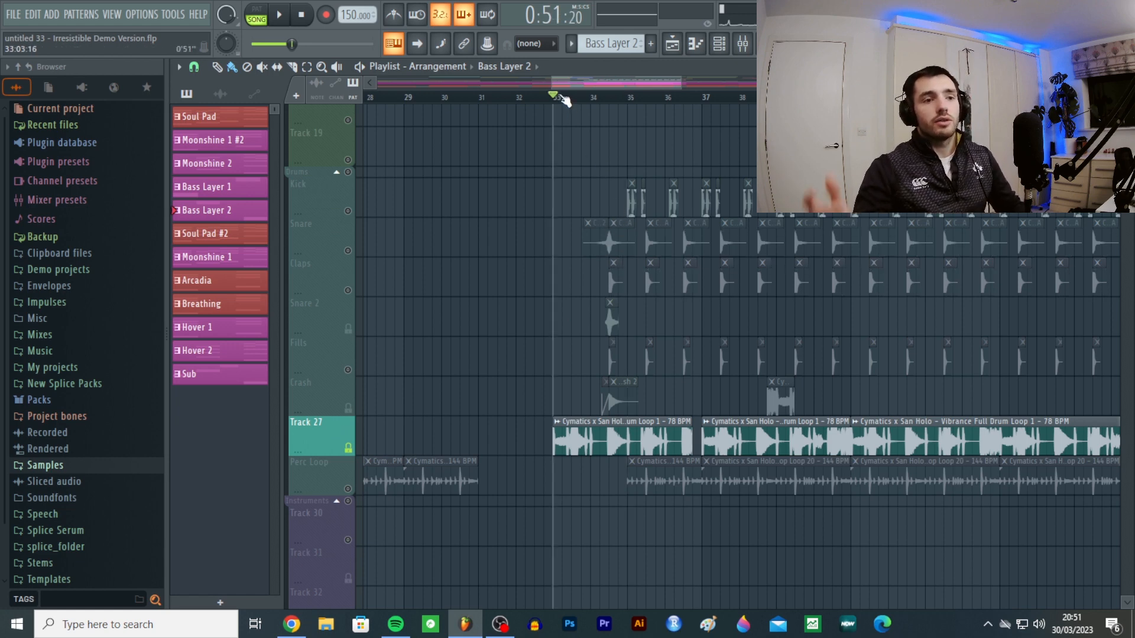
{"action": "scroll", "coordinate": [581, 115], "scroll_direction": "up", "scroll_amount": 2}
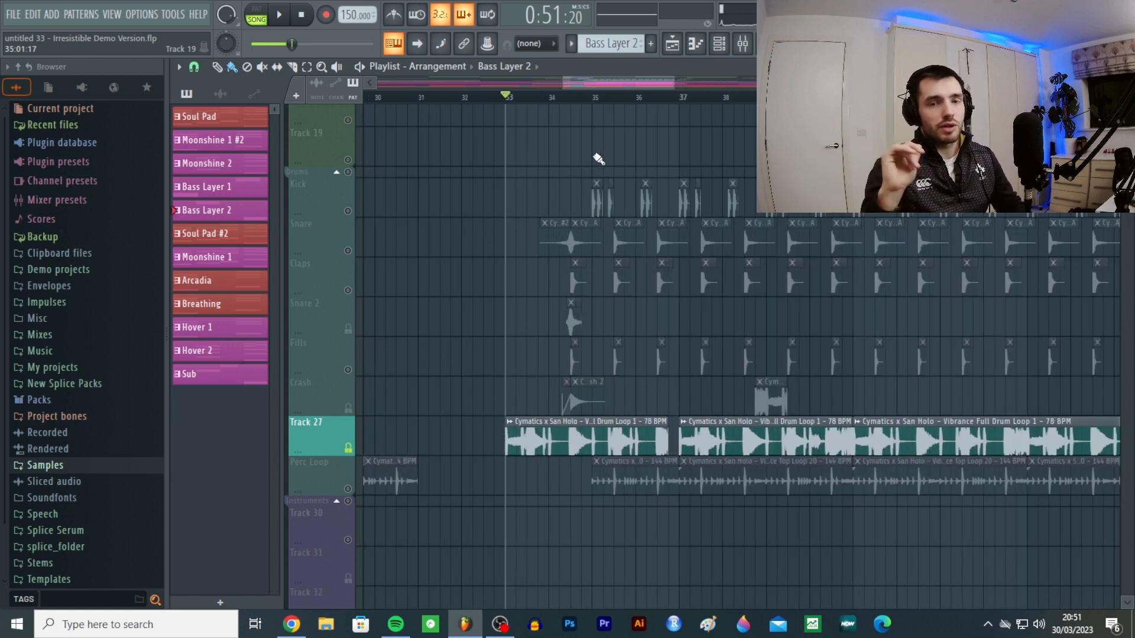
{"action": "key", "text": "space"}
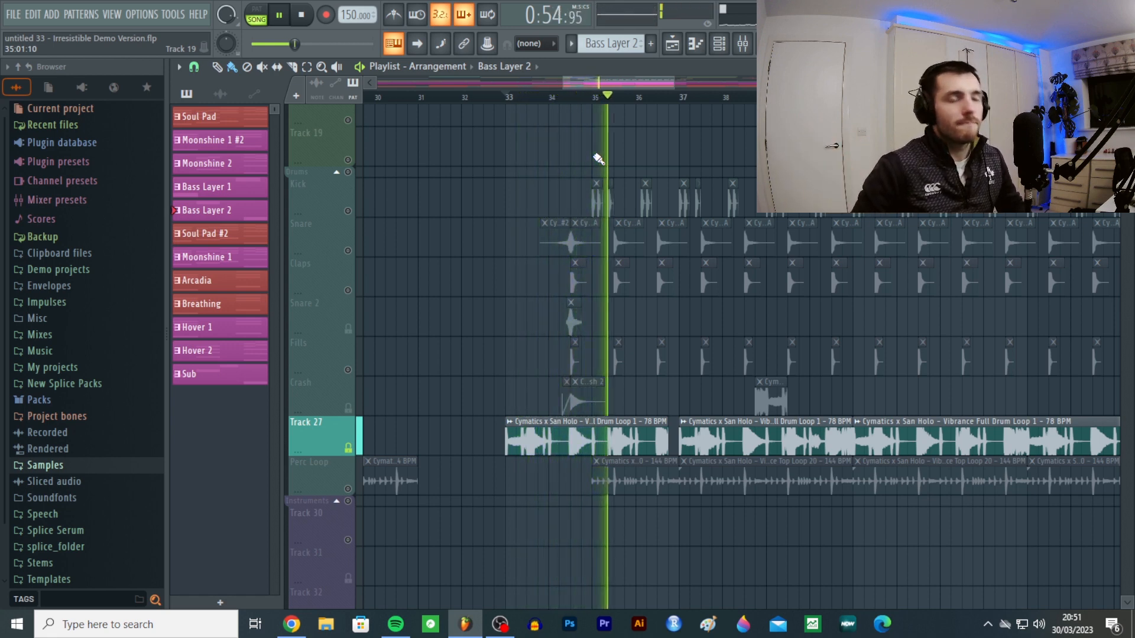
{"action": "key", "text": "space"}
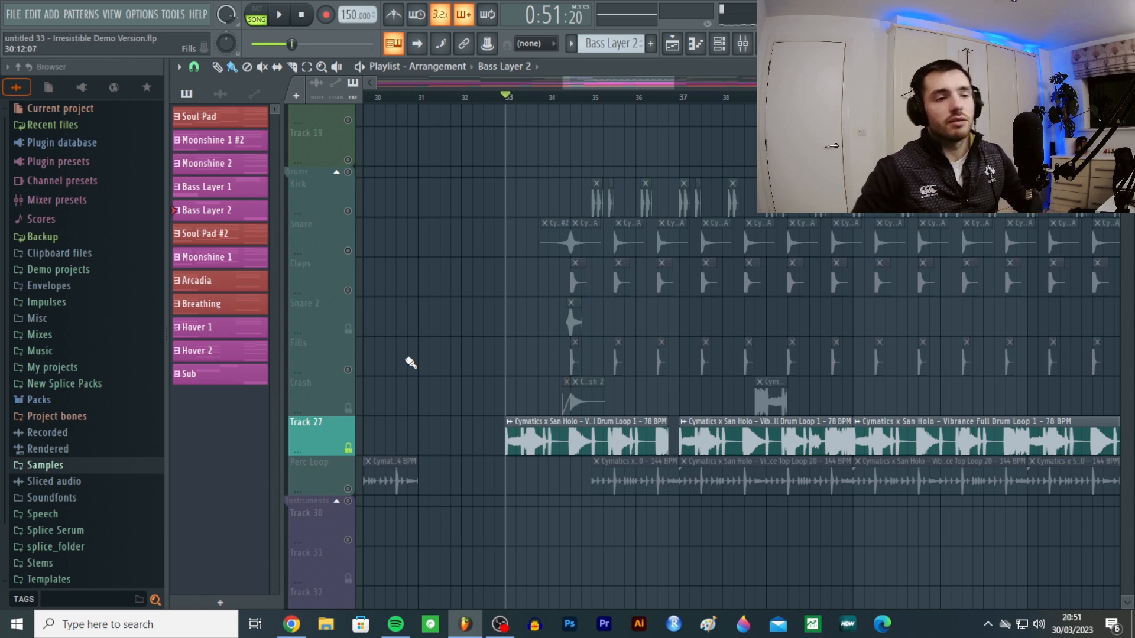
- Release the Track 27 solo, isolate Kick, Snare, Claps, Fills and Perc Loop, and play them from just after bar 34
{"action": "scroll", "coordinate": [443, 349], "scroll_direction": "up", "scroll_amount": 2}
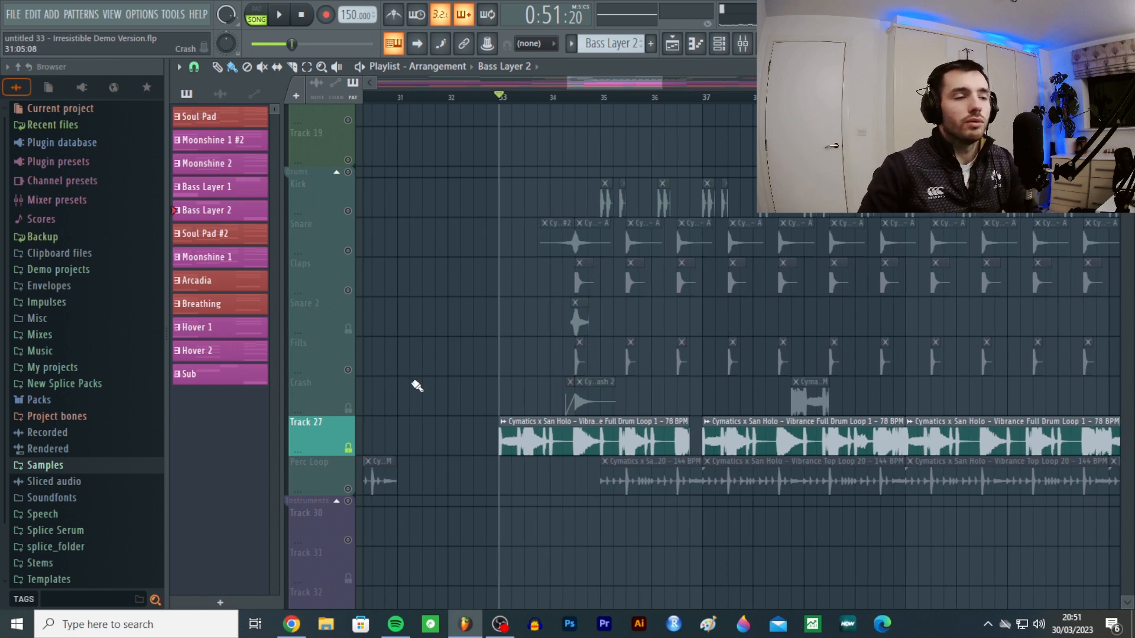
{"action": "left_click", "coordinate": [349, 452]}
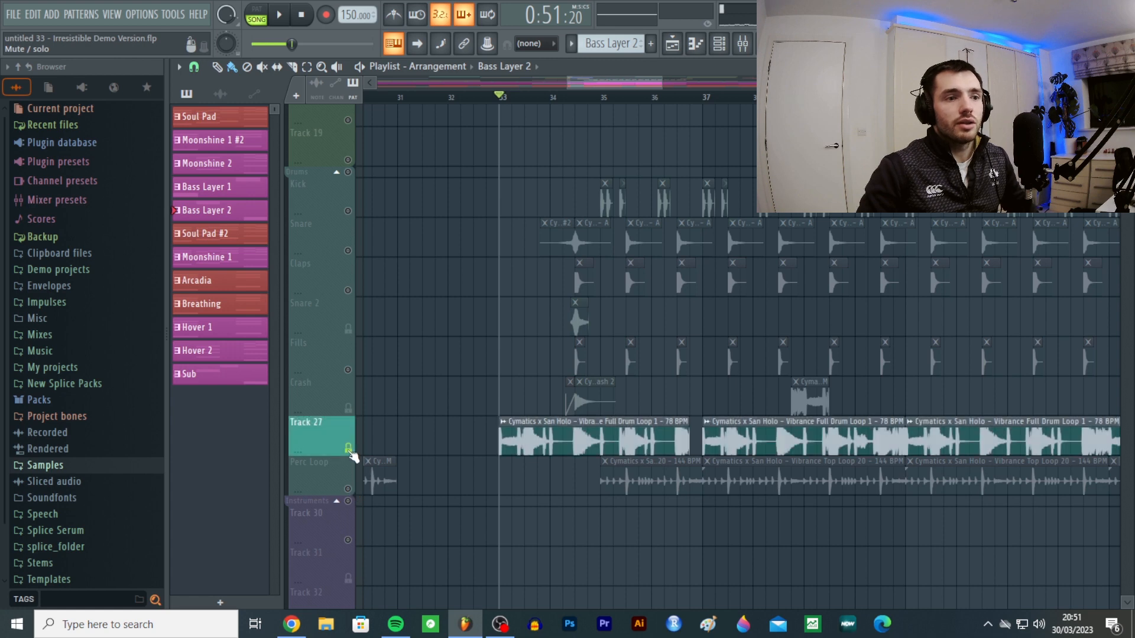
{"action": "right_click", "coordinate": [350, 452]}
{"action": "left_click", "coordinate": [349, 450]}
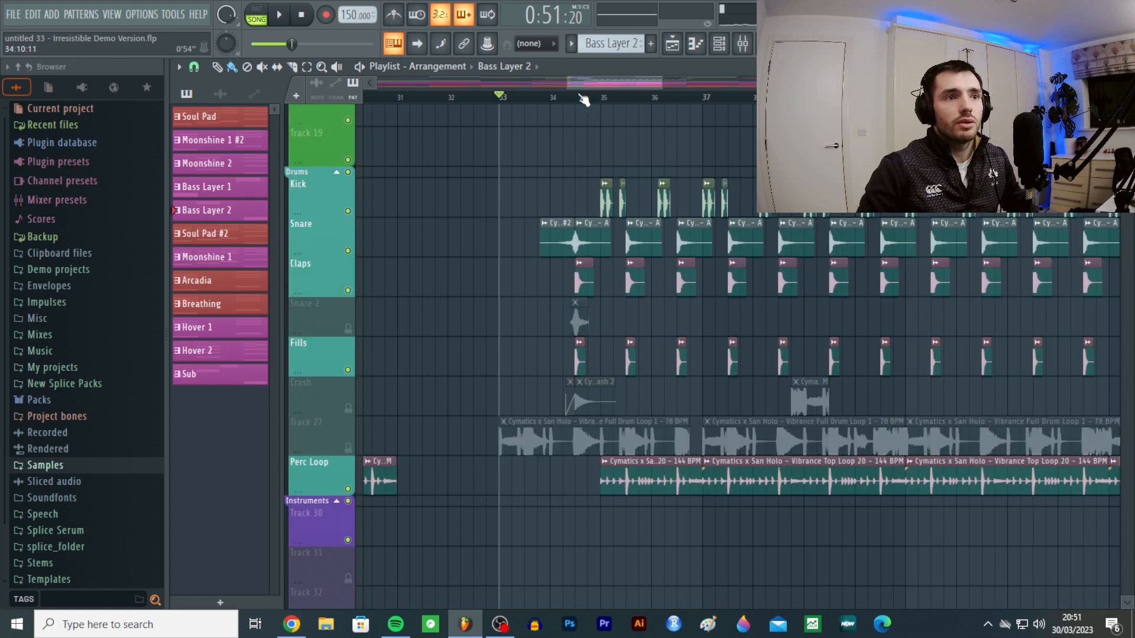
{"action": "left_click", "coordinate": [564, 98]}
{"action": "key", "text": "space"}
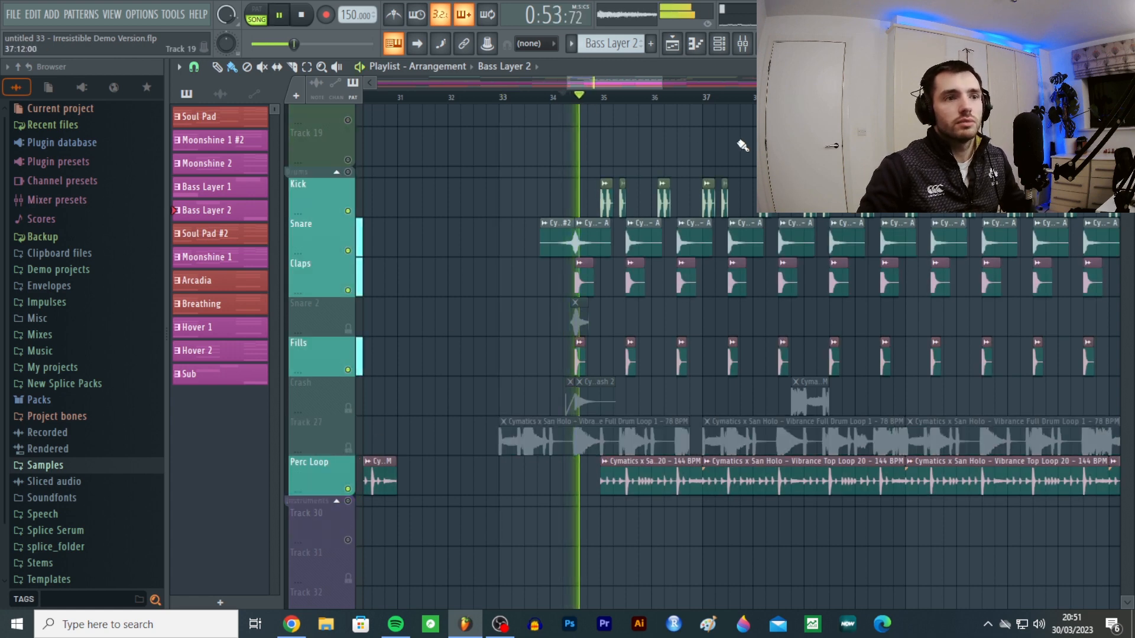
{"action": "scroll", "coordinate": [743, 144], "scroll_direction": "up", "scroll_amount": 2, "text": "ctrl"}
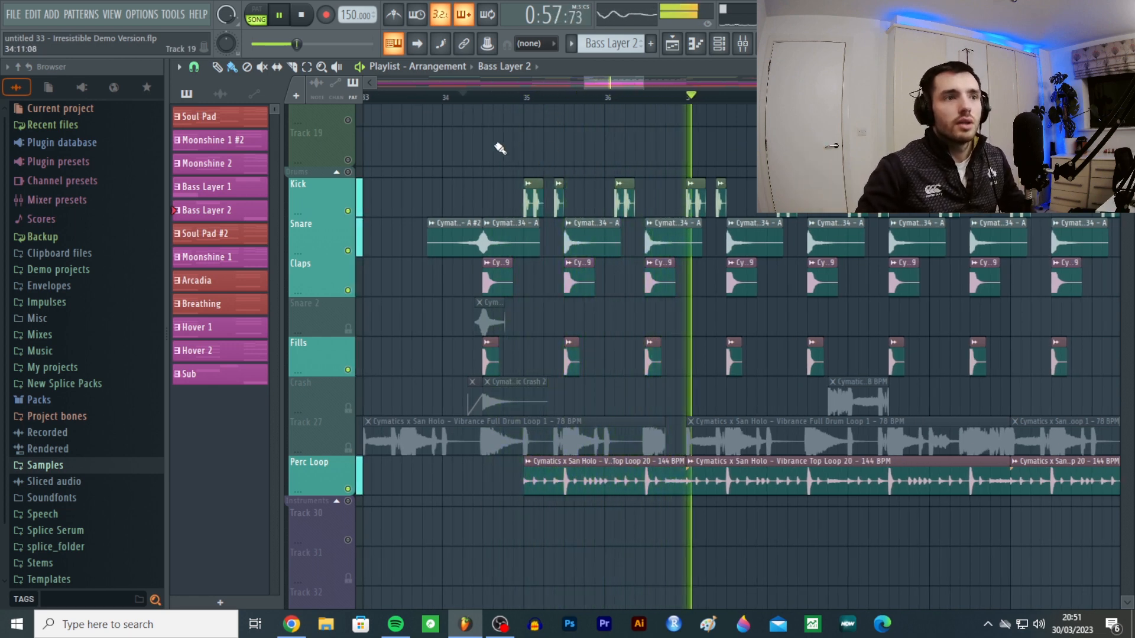
{"action": "key", "text": "space"}
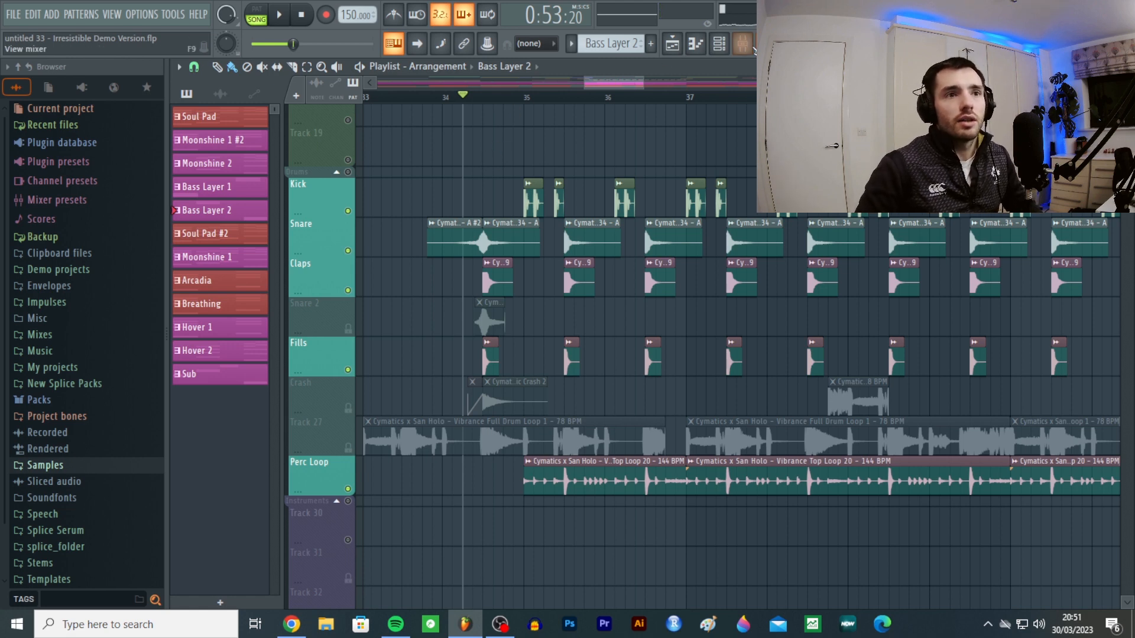
- Open the mixer and select the Kick insert
{"action": "left_click", "coordinate": [753, 49]}
{"action": "left_click", "coordinate": [753, 49]}
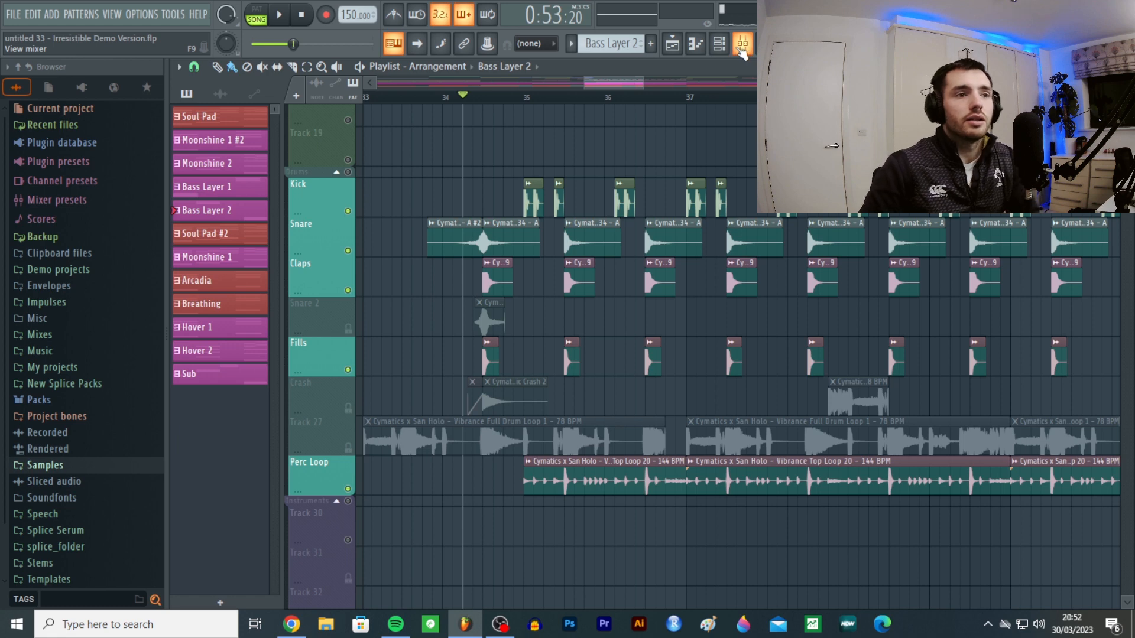
{"action": "left_click", "coordinate": [741, 48]}
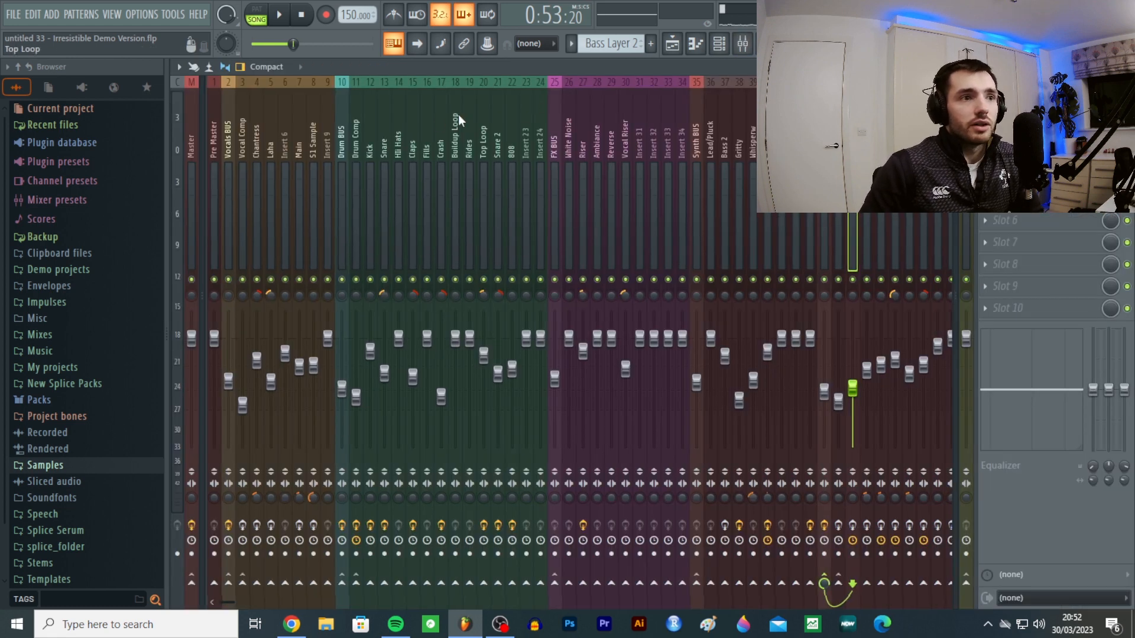
{"action": "left_click", "coordinate": [371, 151]}
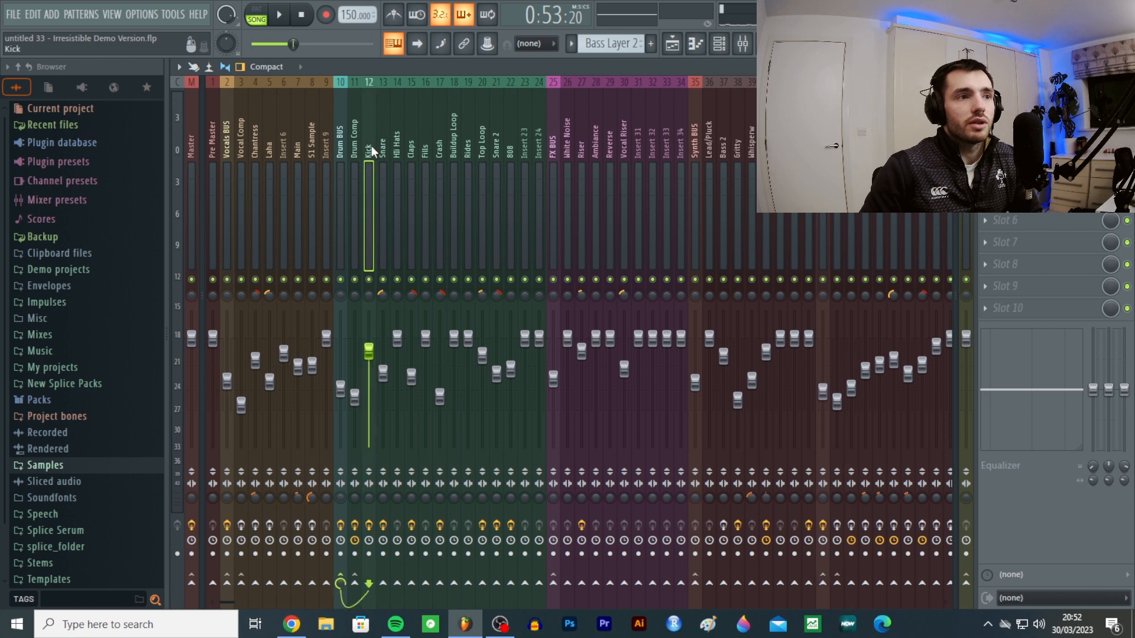
- Return to the playlist, place the playhead on the first snare hit after bar 34, and isolate Snare, Claps and Fills
{"action": "left_click", "coordinate": [678, 53]}
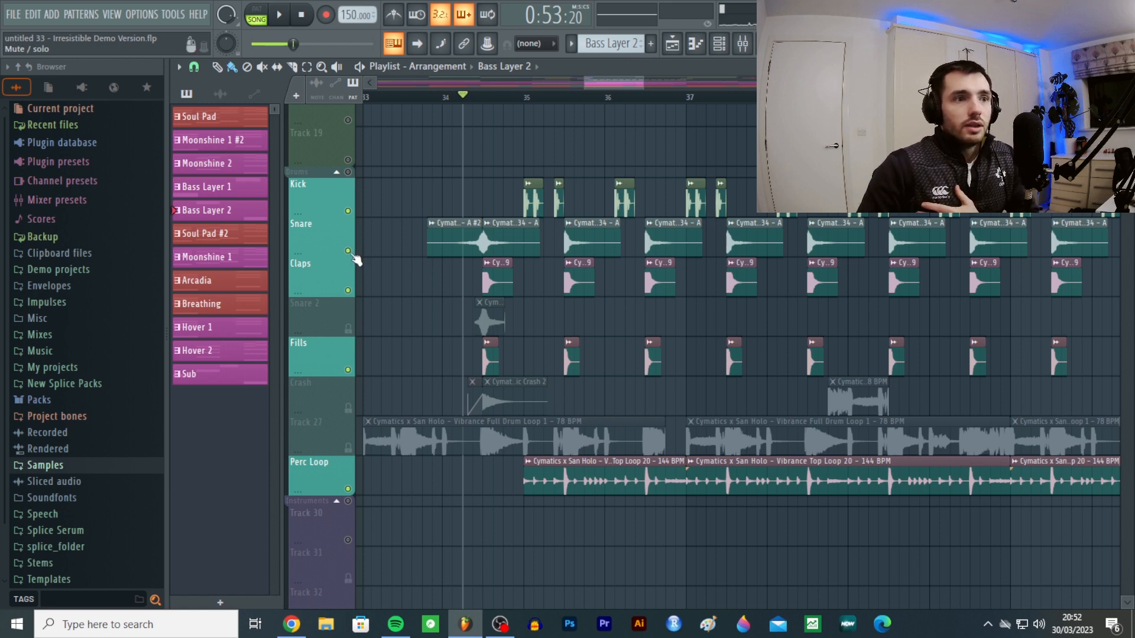
{"action": "scroll", "coordinate": [479, 242], "scroll_direction": "up", "scroll_amount": 5}
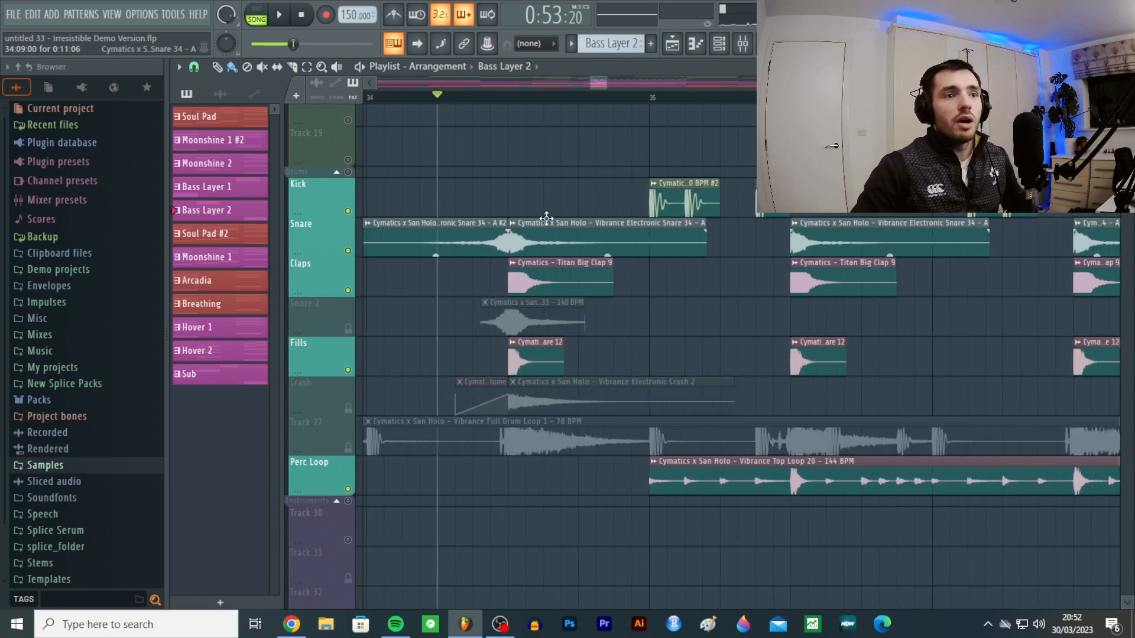
{"action": "left_click", "coordinate": [518, 98]}
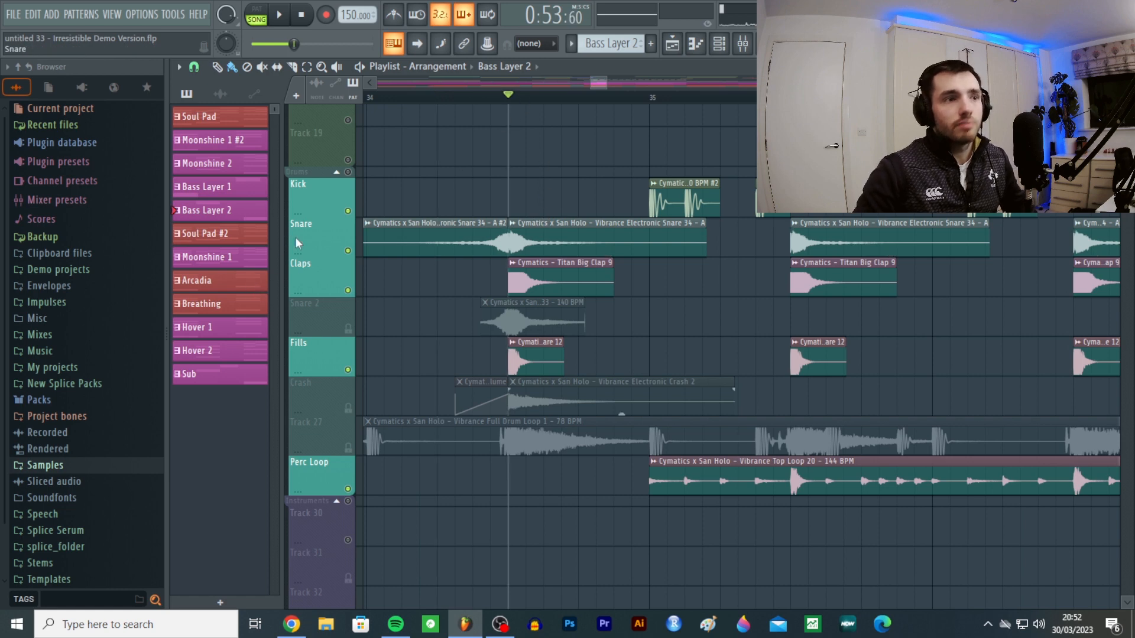
{"action": "left_click", "coordinate": [347, 251], "text": "ctrl"}
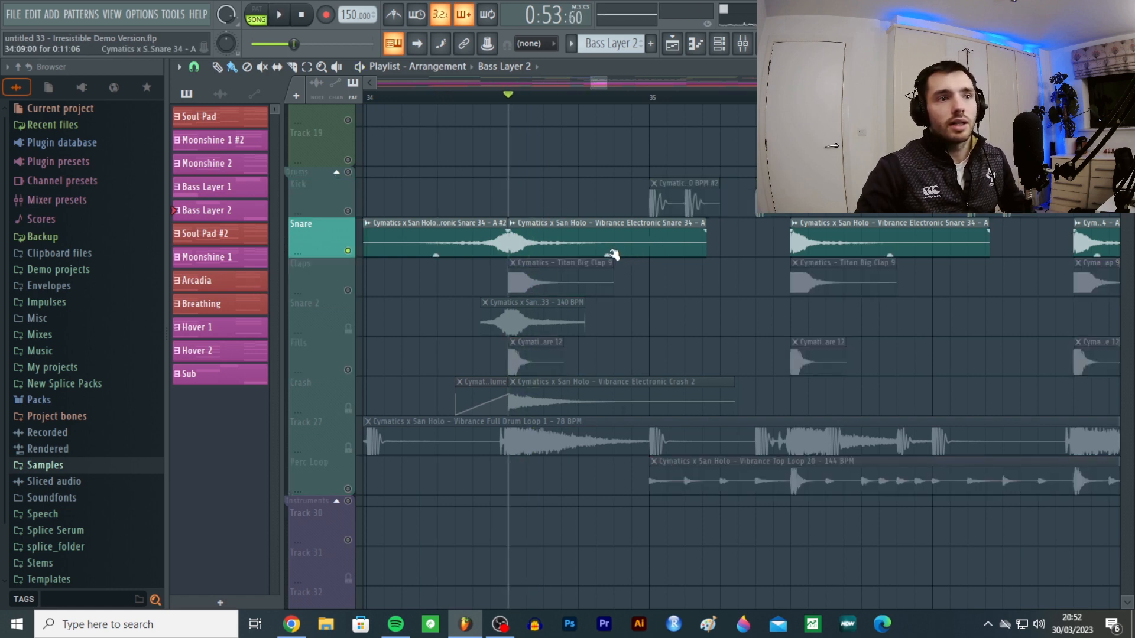
{"action": "mouse_move", "coordinate": [610, 252]}
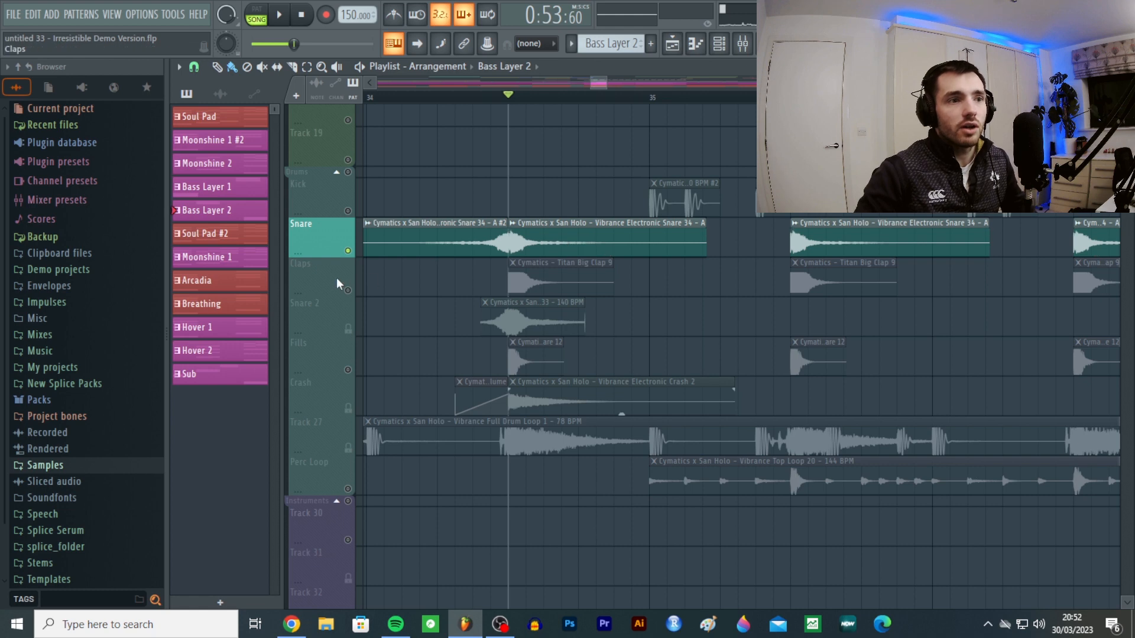
{"action": "left_click", "coordinate": [348, 291]}
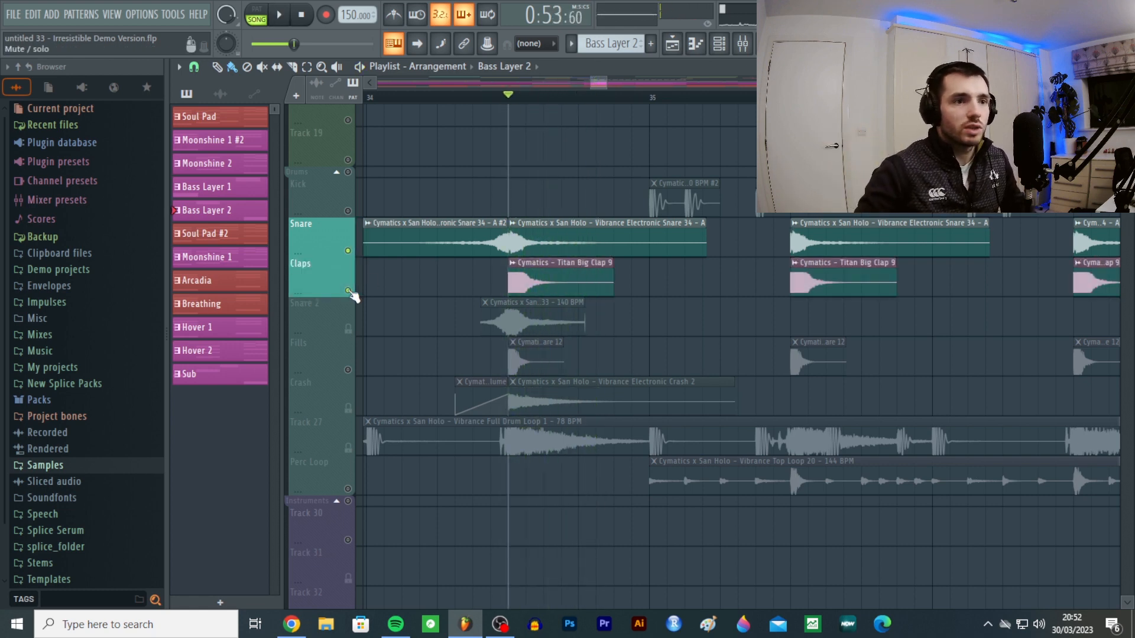
{"action": "left_click", "coordinate": [348, 370]}
{"action": "scroll", "coordinate": [482, 354], "scroll_direction": "up", "scroll_amount": 4}
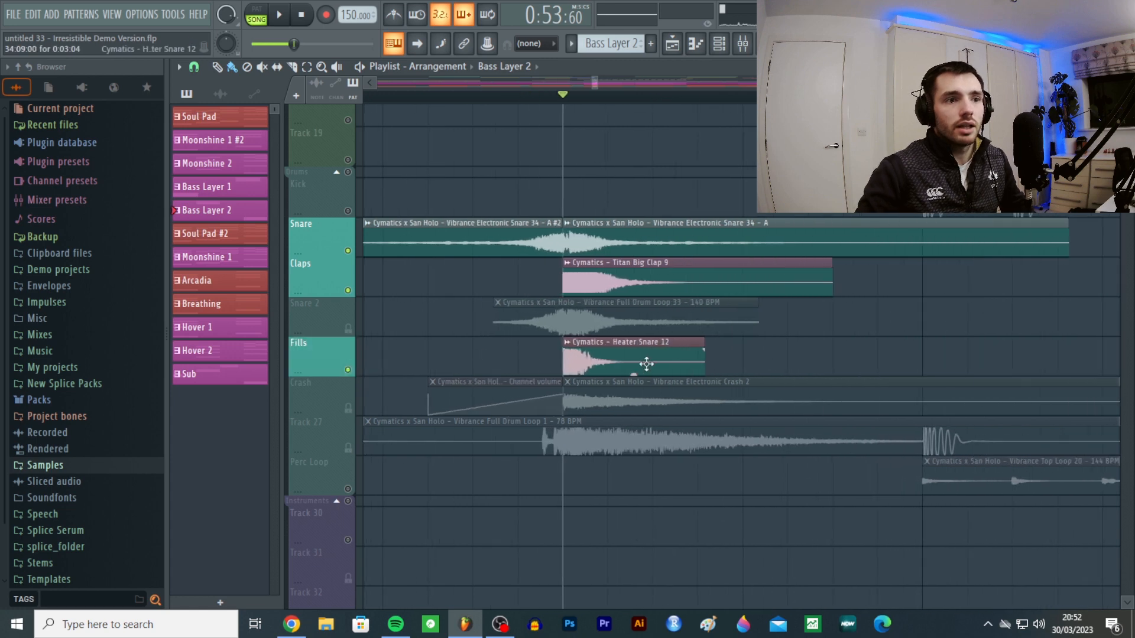
- Solo Claps, Snare and Fills one at a time and play each layer's hit after bar 34
{"action": "right_click", "coordinate": [348, 290]}
{"action": "key", "text": "space"}
{"action": "right_click", "coordinate": [355, 248]}
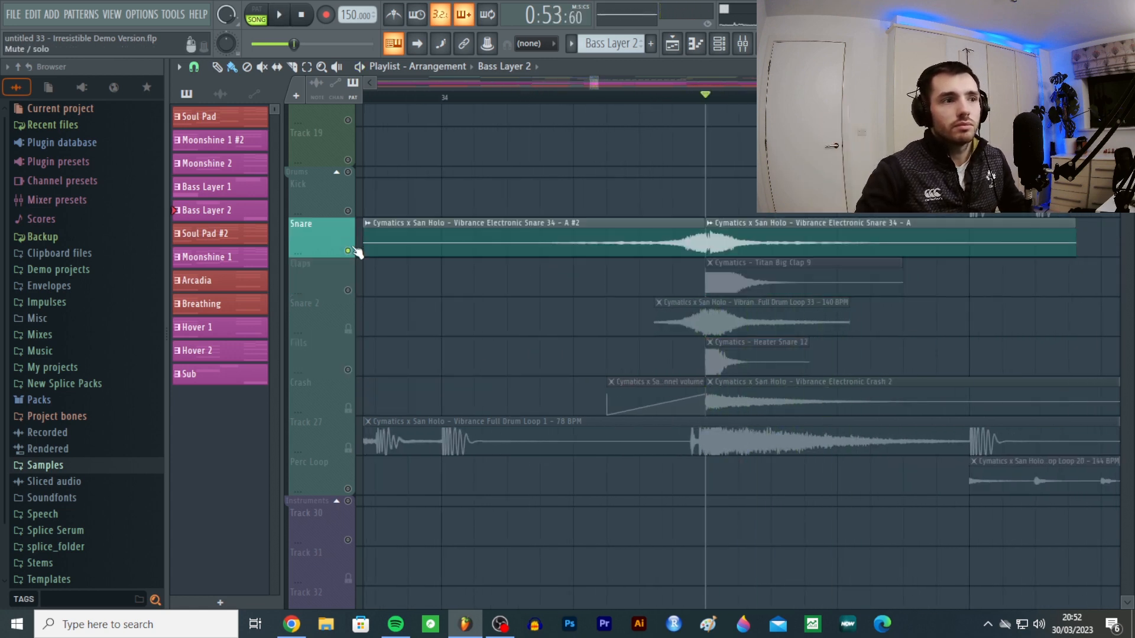
{"action": "key", "text": "space"}
{"action": "right_click", "coordinate": [348, 370]}
{"action": "key", "text": "space"}
{"action": "key", "text": "space"}
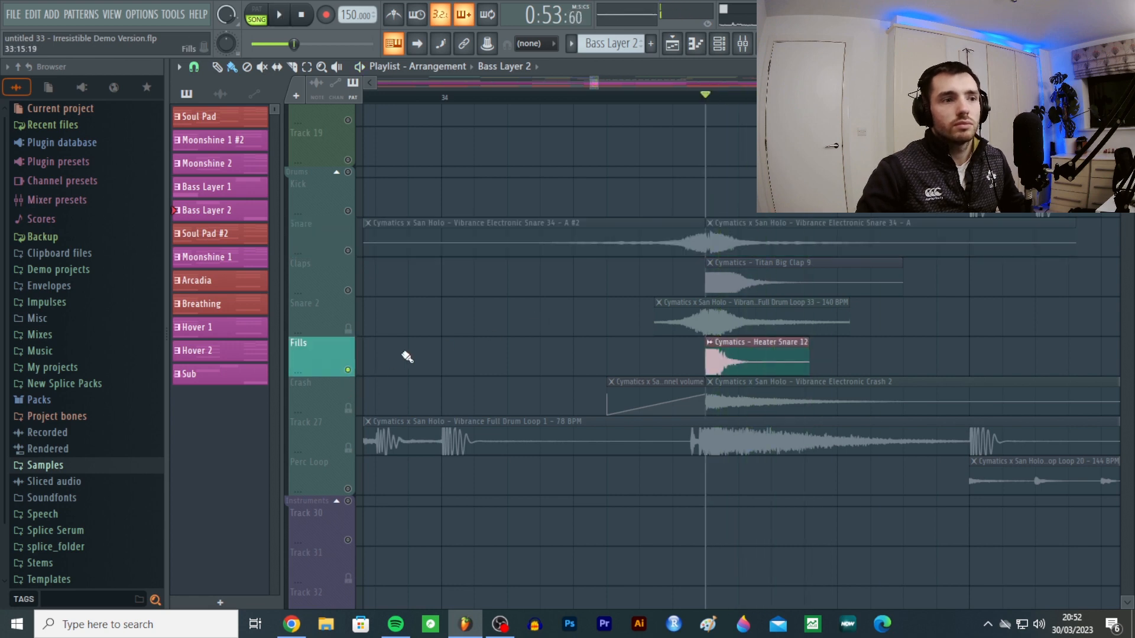
- Unmute Claps and Snare alongside Fills and play the three layered hits together
{"action": "scroll", "coordinate": [654, 329], "scroll_direction": "down", "scroll_amount": 3}
{"action": "scroll", "coordinate": [518, 328], "scroll_direction": "up", "scroll_amount": 2}
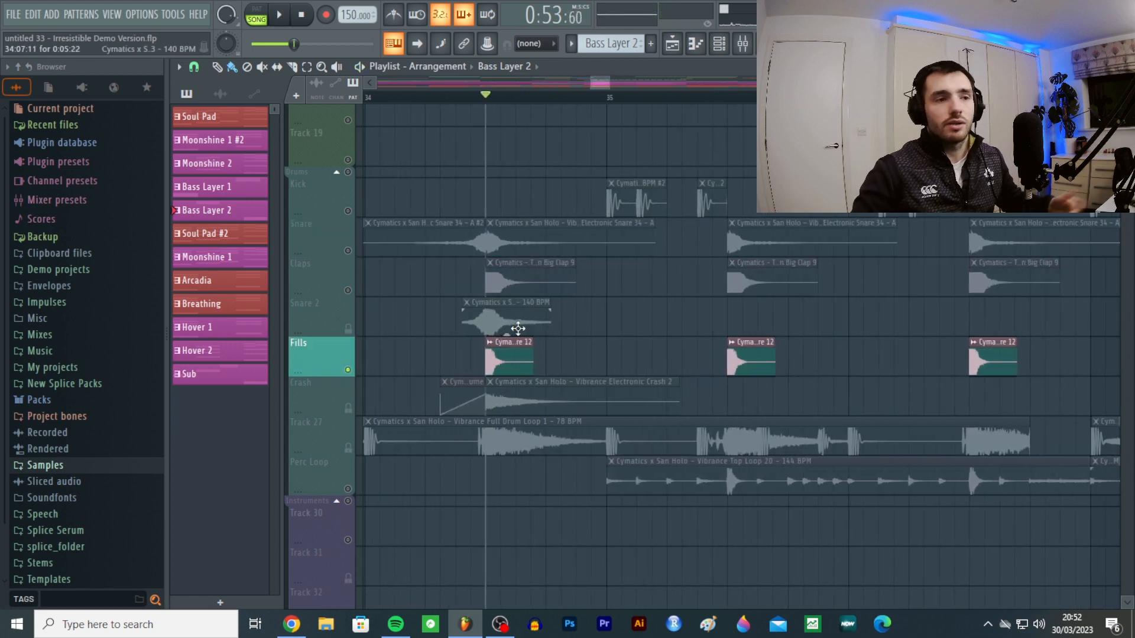
{"action": "left_click", "coordinate": [347, 290]}
{"action": "left_click", "coordinate": [347, 251]}
{"action": "key", "text": "space"}
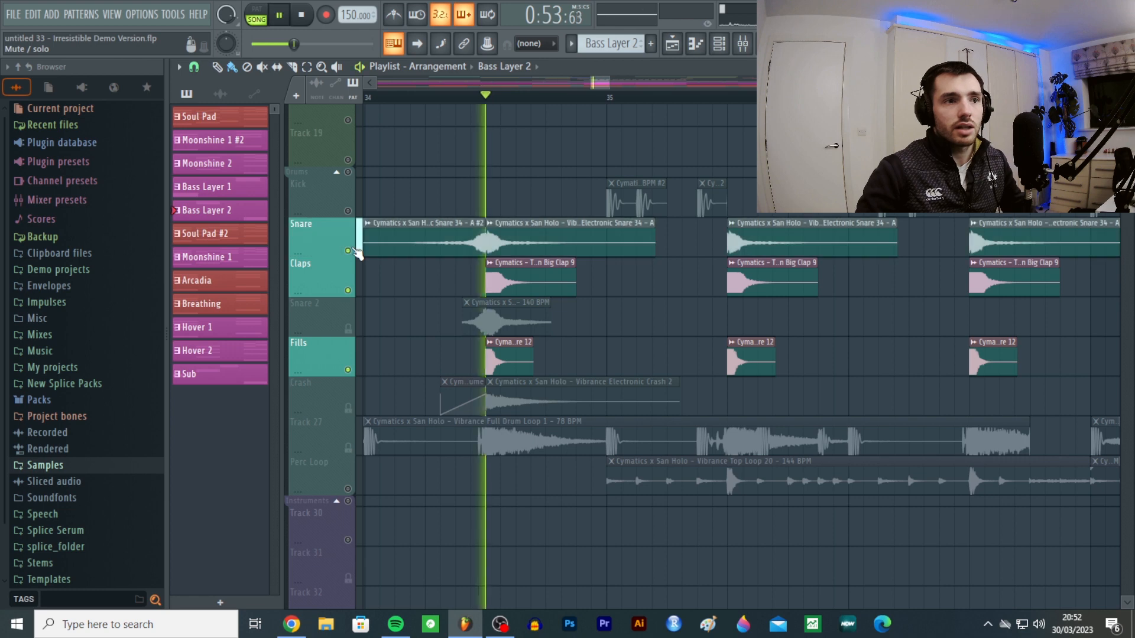
{"action": "key", "text": "space"}
- Unmute Perc Loop and play it with Snare, Claps and Fills from just after bar 34
{"action": "scroll", "coordinate": [416, 485], "scroll_direction": "down", "scroll_amount": 3}
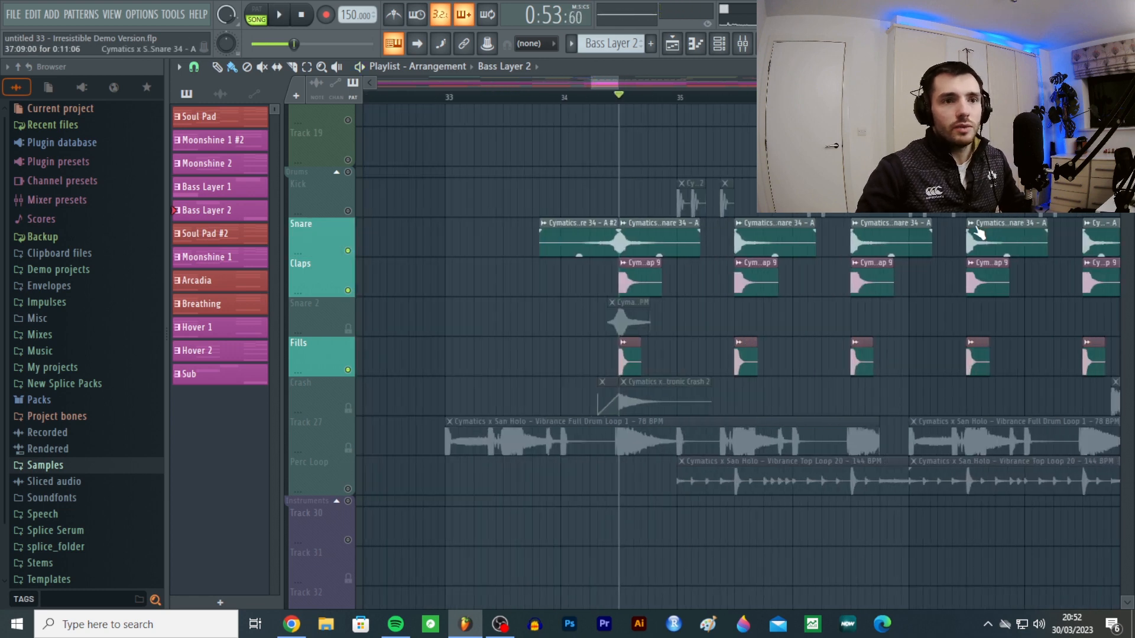
{"action": "left_click", "coordinate": [350, 489]}
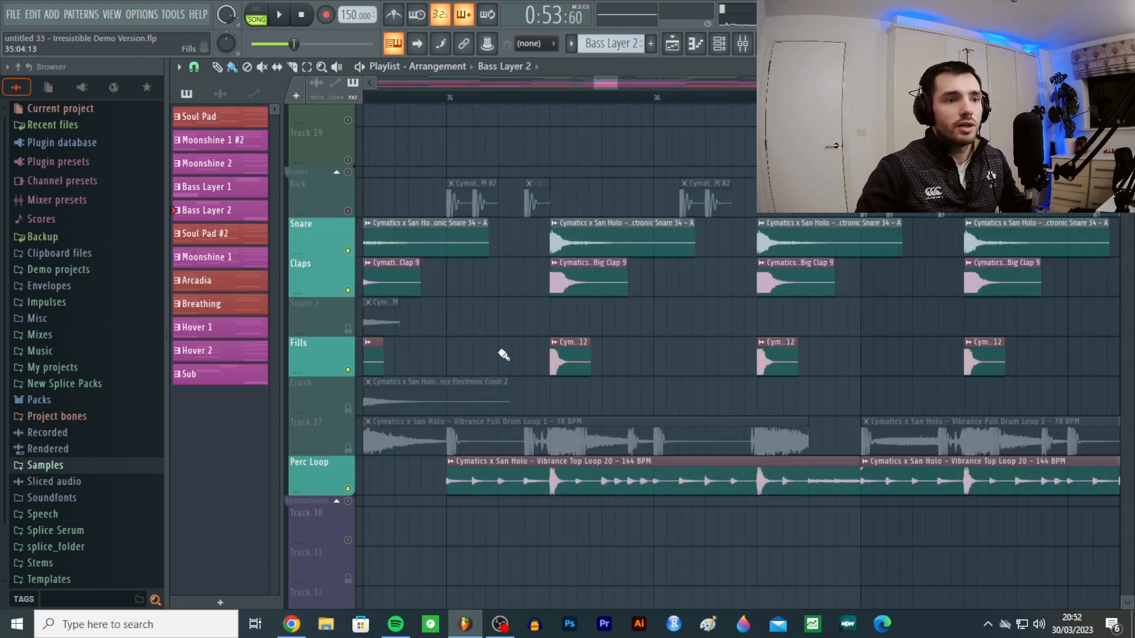
{"action": "scroll", "coordinate": [595, 393], "scroll_direction": "down", "scroll_amount": 8}
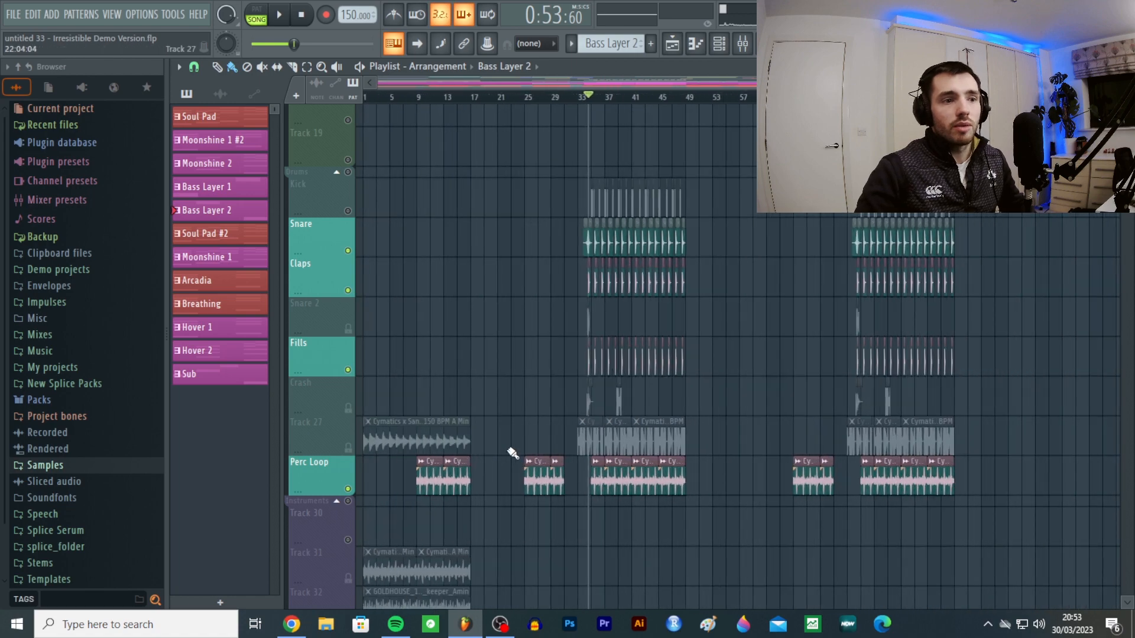
{"action": "scroll", "coordinate": [585, 449], "scroll_direction": "up", "scroll_amount": 8}
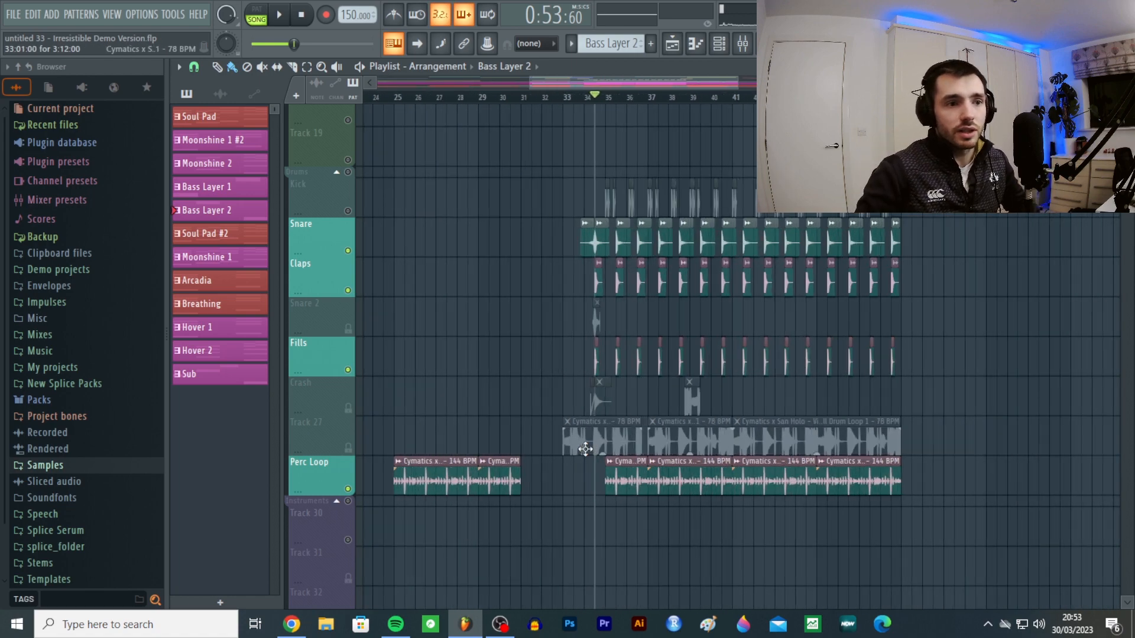
{"action": "key", "text": "space"}
{"action": "scroll", "coordinate": [674, 155], "scroll_direction": "down", "scroll_amount": 3}
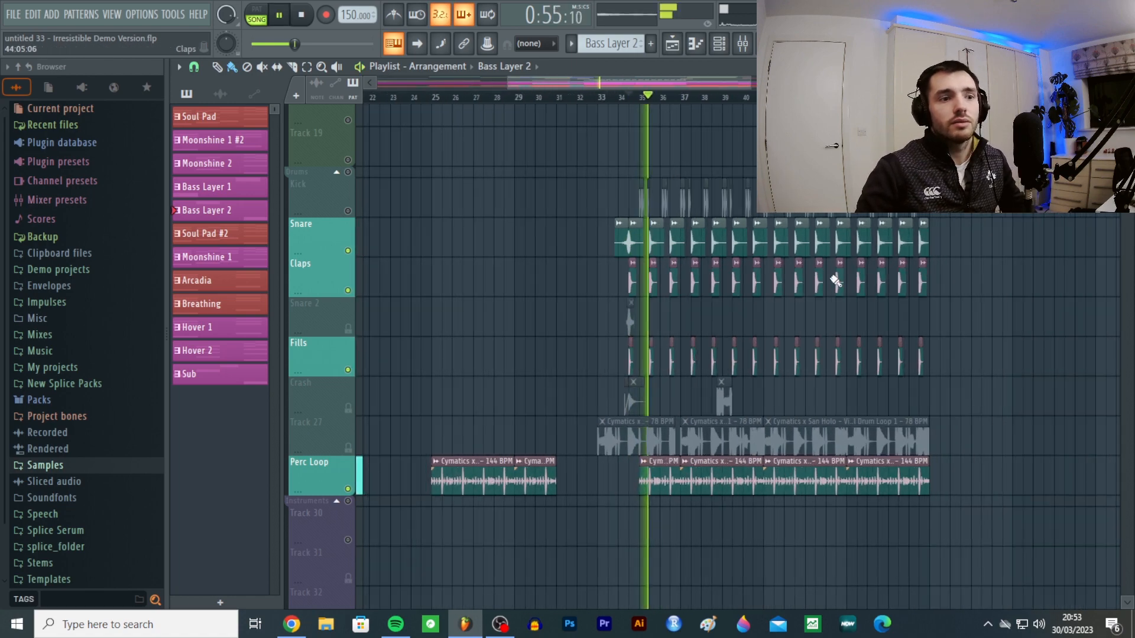
{"action": "scroll", "coordinate": [832, 281], "scroll_direction": "up", "scroll_amount": 3}
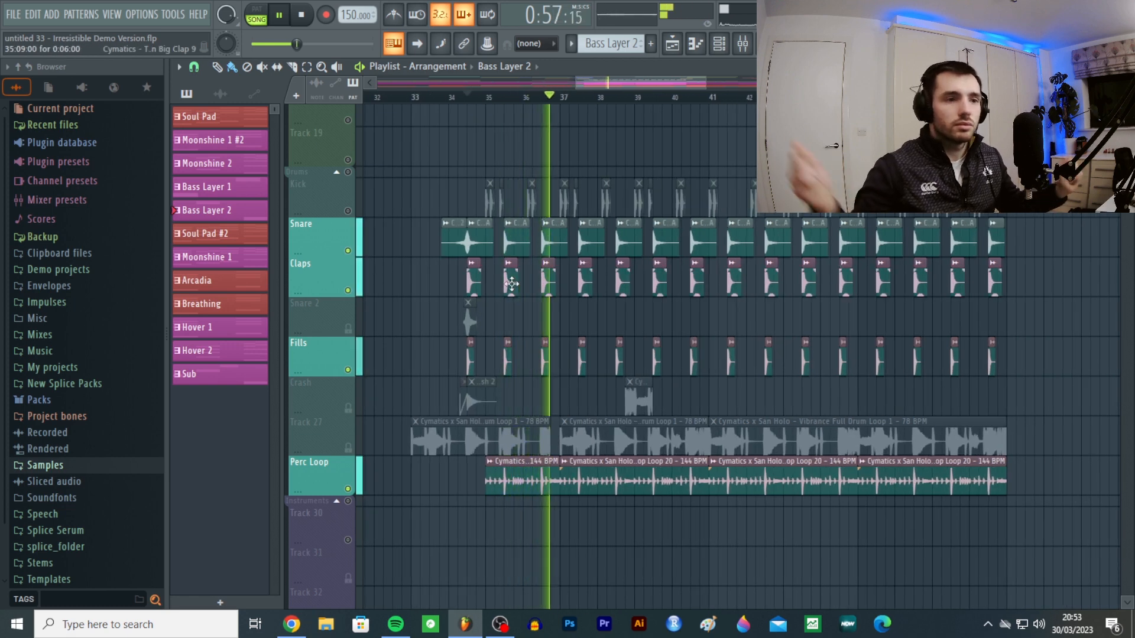
{"action": "key", "text": "space"}
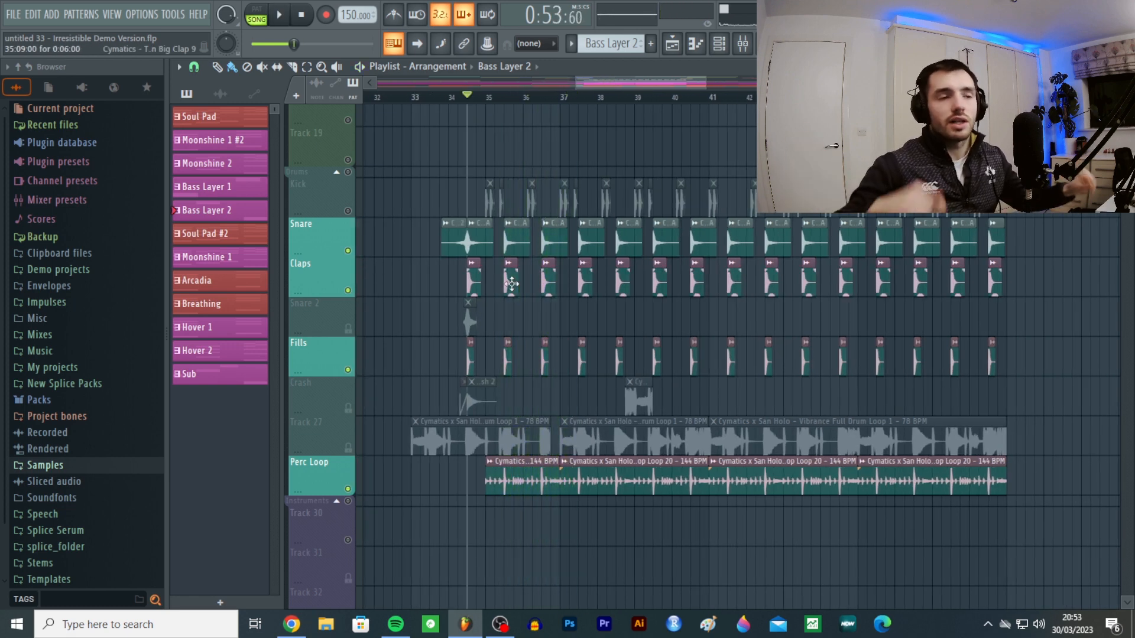
- Unmute Kick and place the playhead at the first Kick clip at bar 35
{"action": "left_click", "coordinate": [348, 211]}
{"action": "scroll", "coordinate": [484, 196], "scroll_direction": "up", "scroll_amount": 10}
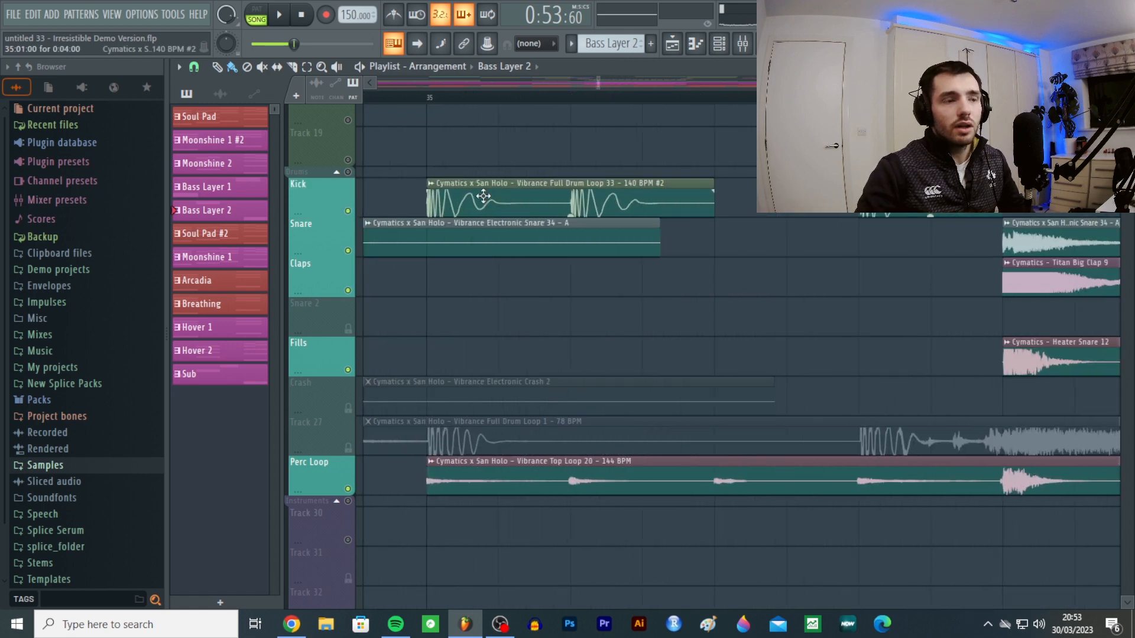
{"action": "left_click", "coordinate": [438, 100]}
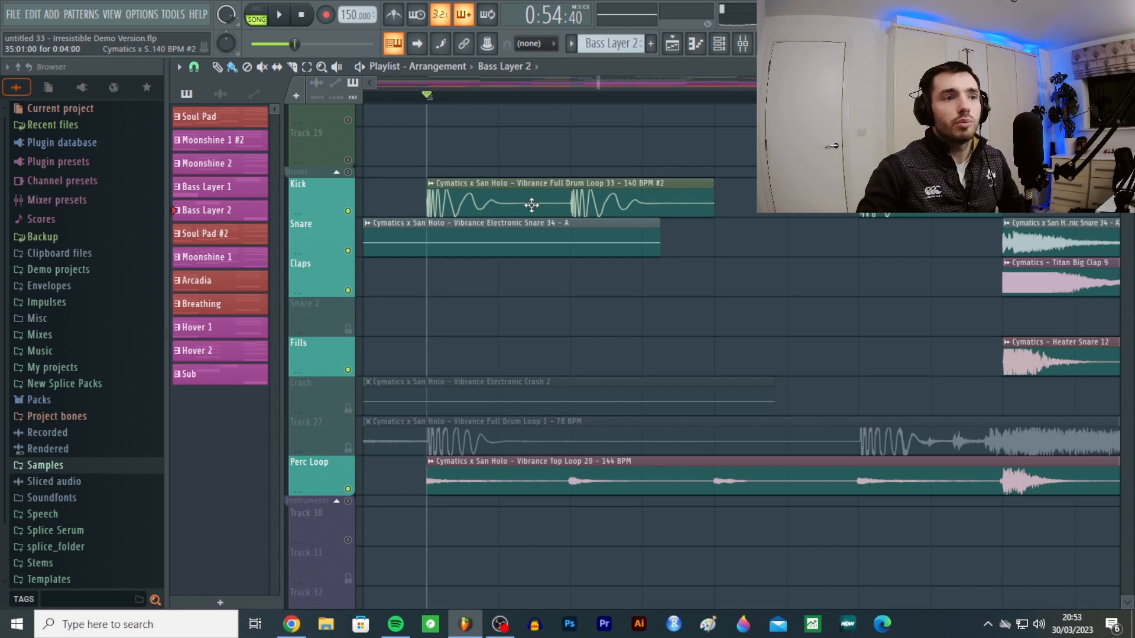
- Audition the full Vibrance Full Drum Loop 33 soloed on Track 19 with a temporary copy of the Kick clip, and remove the copy
{"action": "scroll", "coordinate": [518, 212], "scroll_direction": "down", "scroll_amount": 3}
{"action": "left_click_drag", "start_coordinate": [519, 203], "coordinate": [518, 148]}
{"action": "key", "text": "space"}
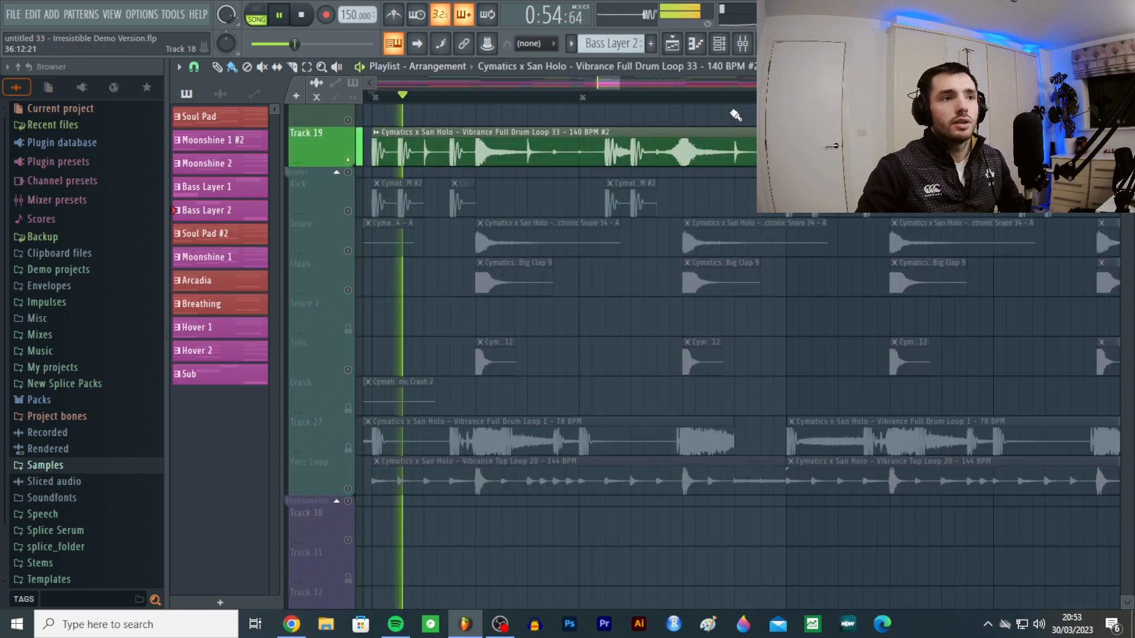
{"action": "scroll", "coordinate": [687, 131], "scroll_direction": "down", "scroll_amount": 3}
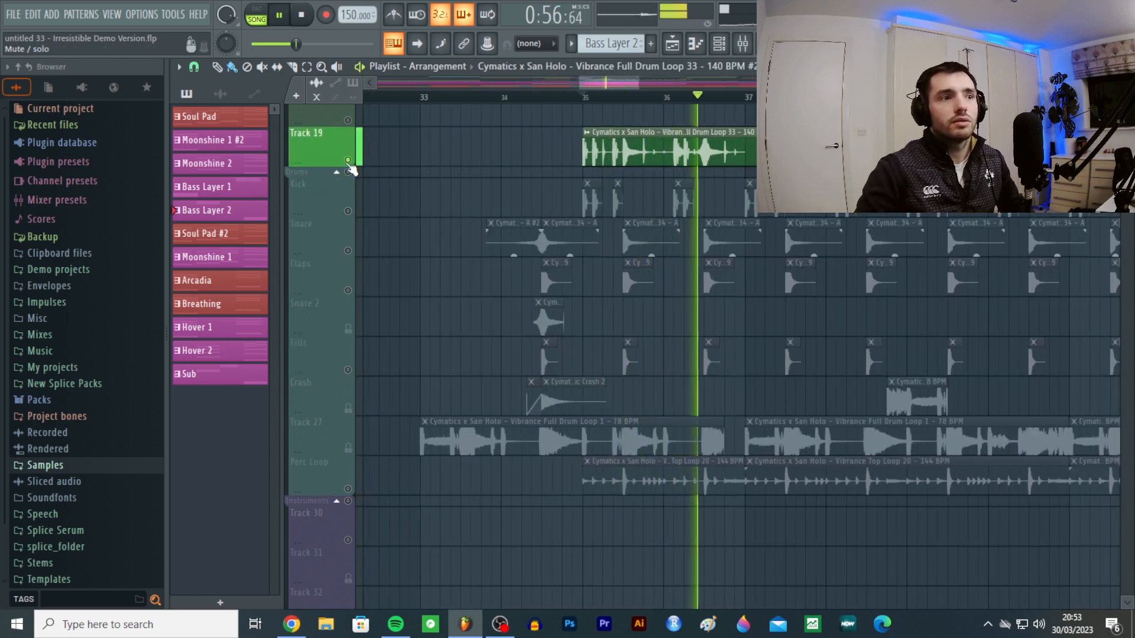
{"action": "key", "text": "space"}
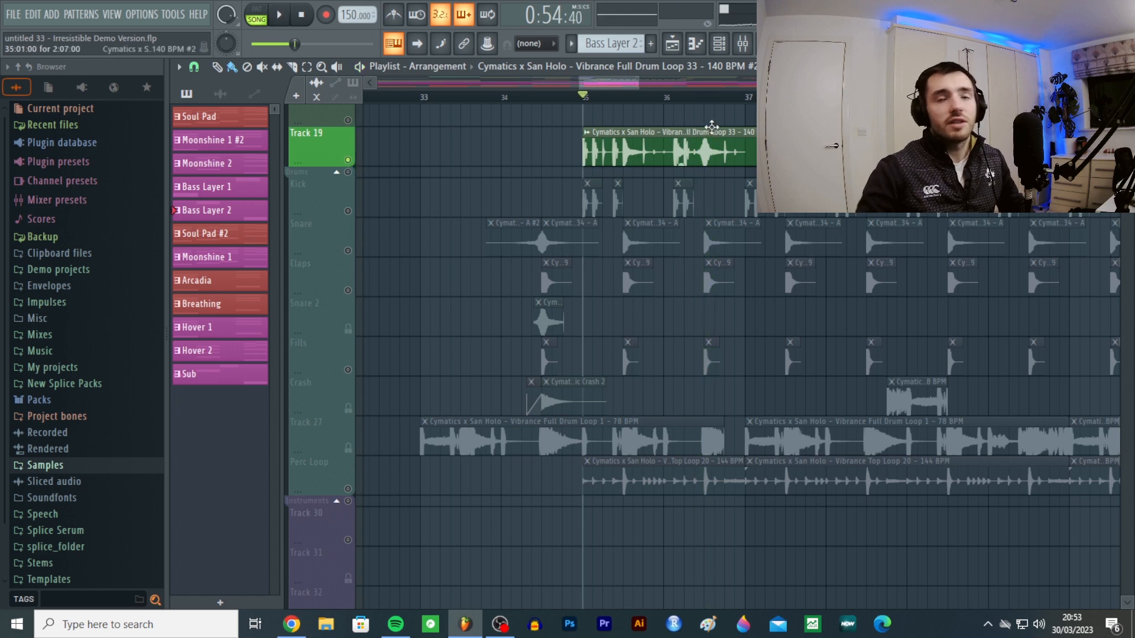
{"action": "left_click", "coordinate": [711, 126]}
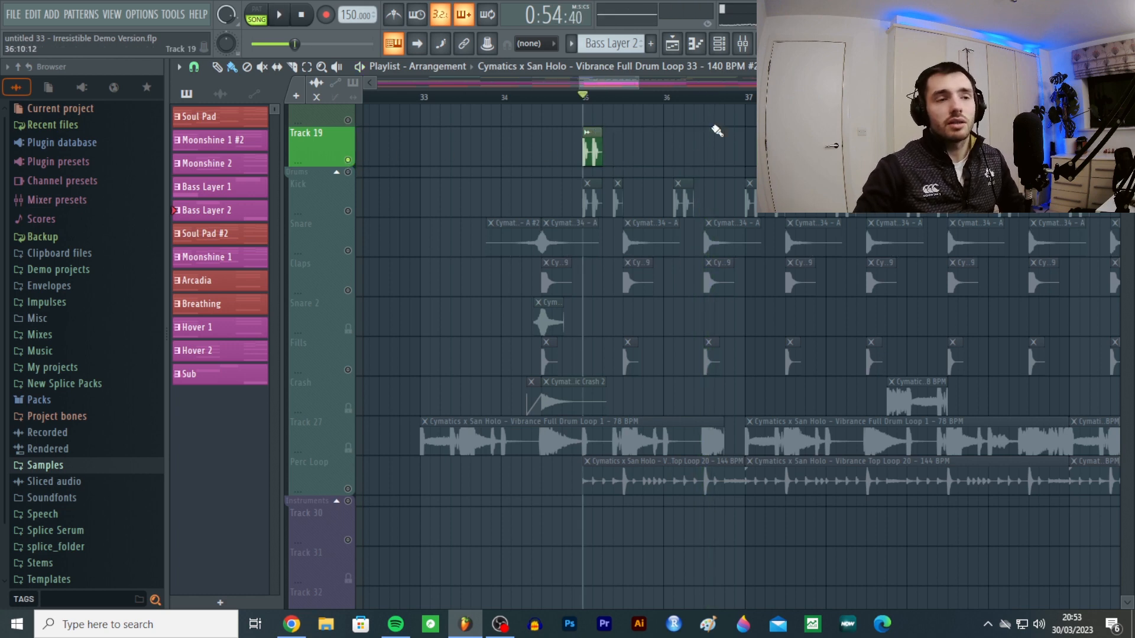
{"action": "key", "text": "ctrl+z"}
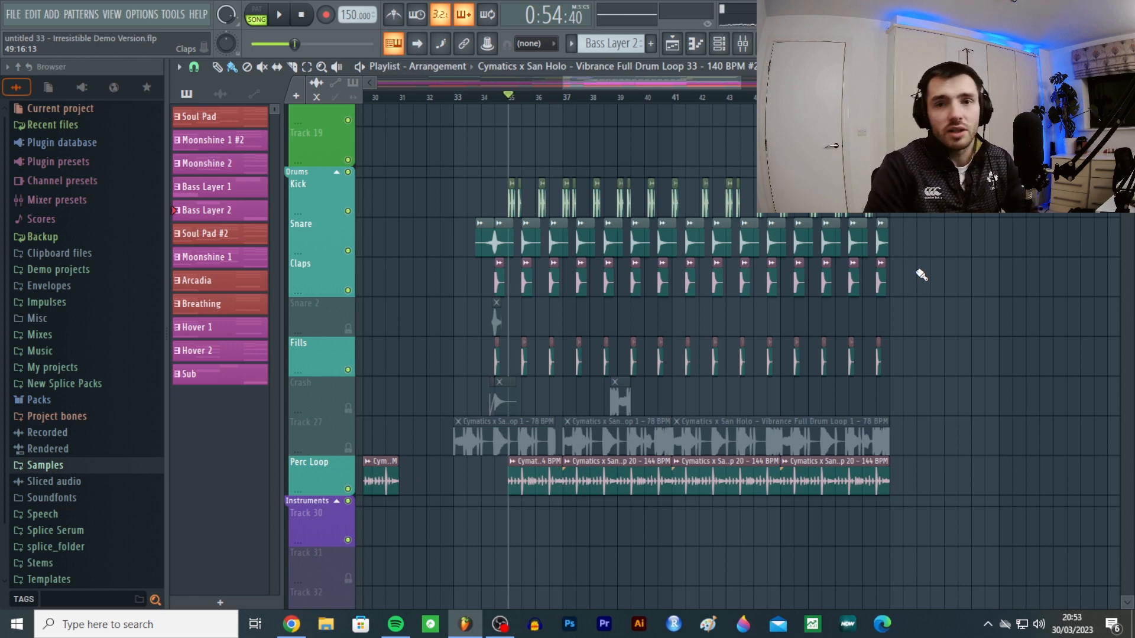
- Look through the Instruments and Synths track groups in the playlist
{"action": "scroll", "coordinate": [475, 124], "scroll_direction": "down", "scroll_amount": 3}
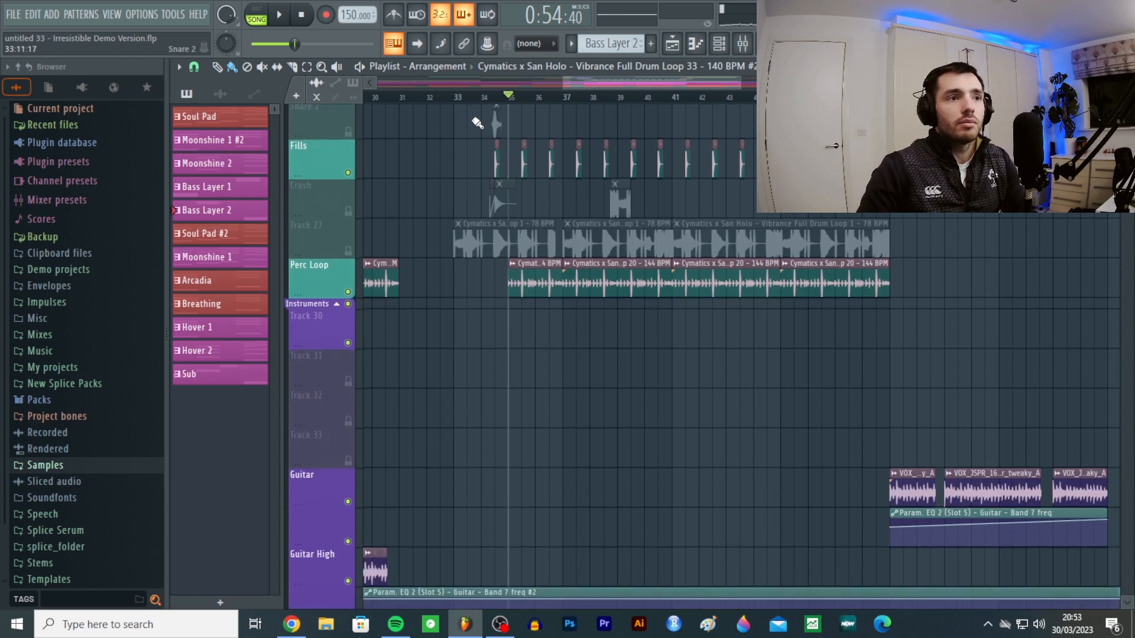
{"action": "scroll", "coordinate": [475, 124], "scroll_direction": "down", "scroll_amount": 5}
{"action": "scroll", "coordinate": [502, 118], "scroll_direction": "up", "scroll_amount": 6}
{"action": "scroll", "coordinate": [559, 108], "scroll_direction": "down", "scroll_amount": 6}
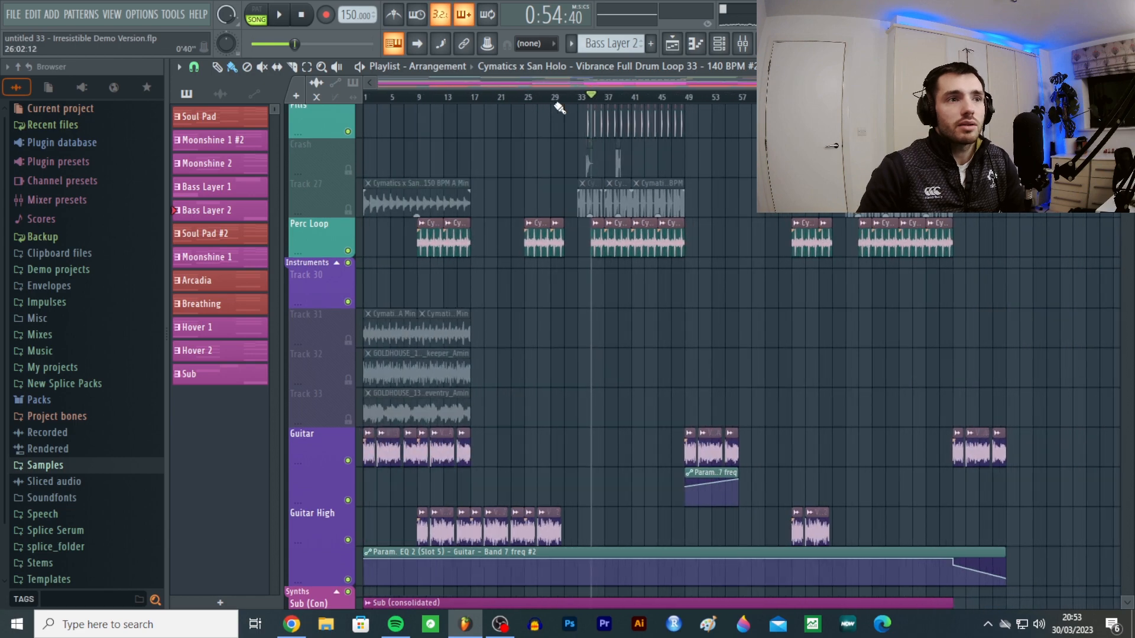
{"action": "scroll", "coordinate": [585, 98], "scroll_direction": "up", "scroll_amount": 3}
{"action": "scroll", "coordinate": [600, 118], "scroll_direction": "down", "scroll_amount": 10}
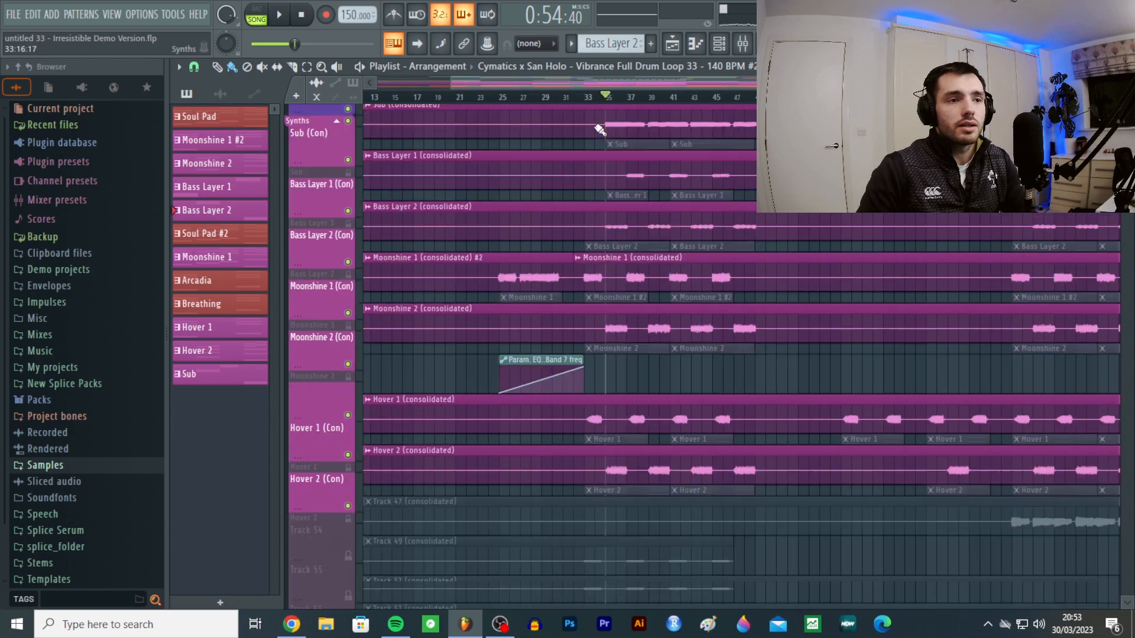
- Open the mixer and inspect the Drum BUS, Sidechain, Synth BUS and second synth bus inserts, returning to the Sidechain insert
{"action": "left_click", "coordinate": [743, 43]}
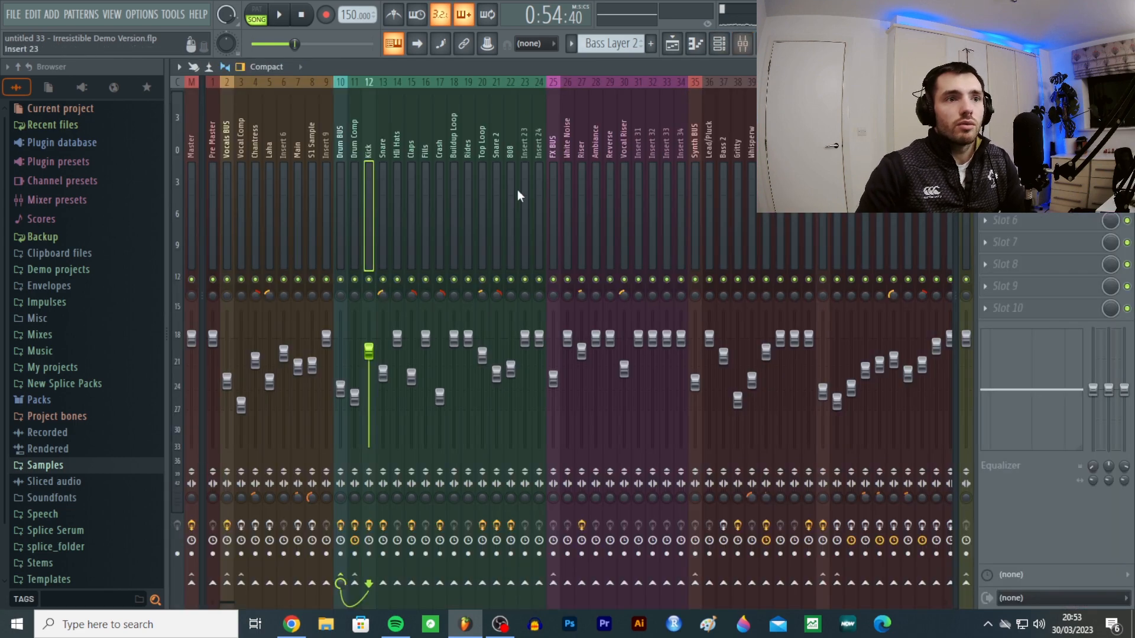
{"action": "left_click", "coordinate": [343, 151]}
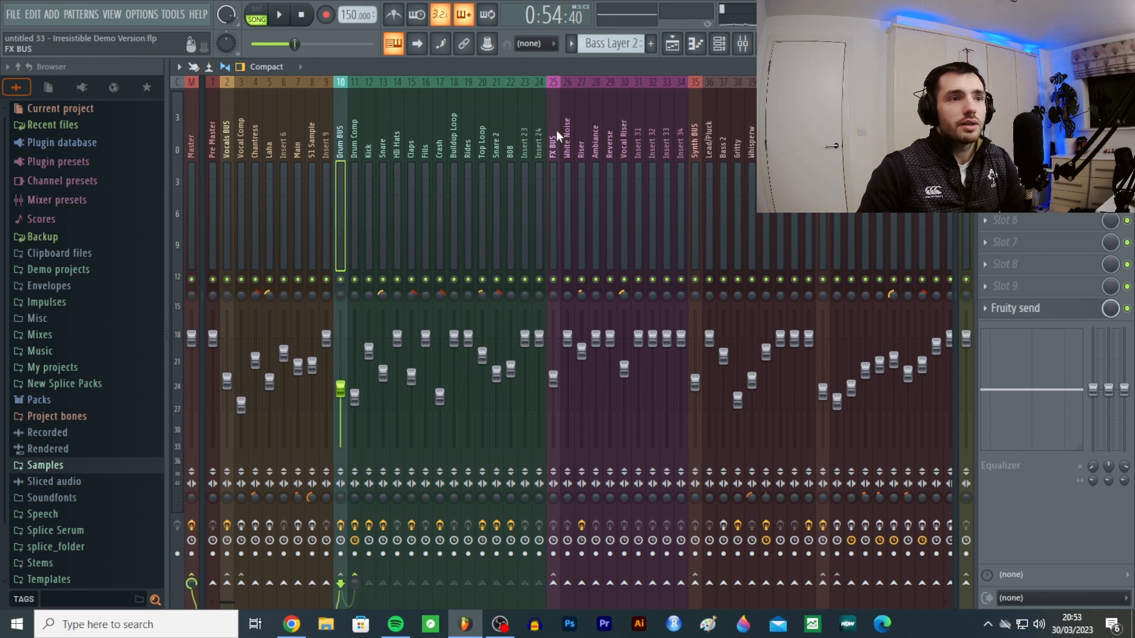
{"action": "left_click", "coordinate": [965, 148]}
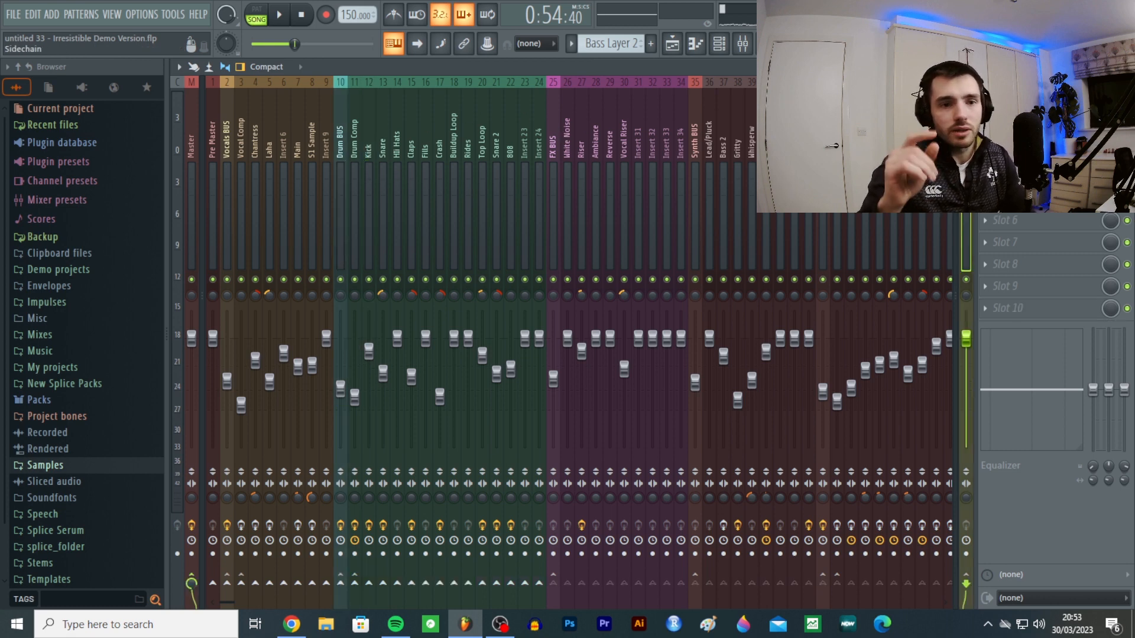
{"action": "left_click", "coordinate": [694, 150]}
{"action": "left_click", "coordinate": [823, 147]}
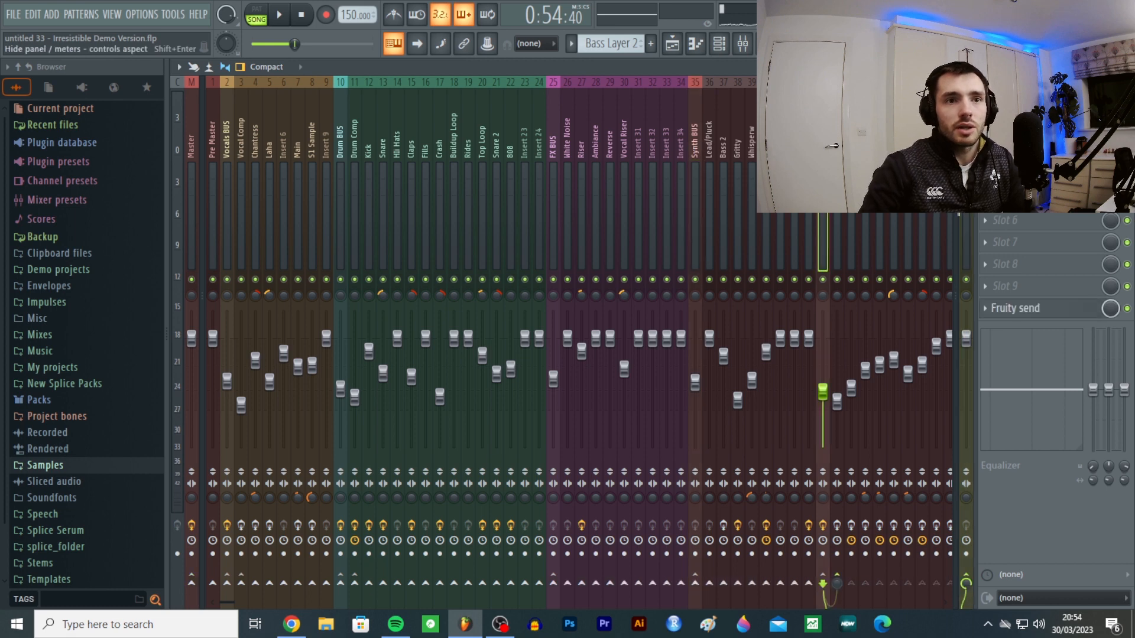
{"action": "left_click", "coordinate": [966, 166]}
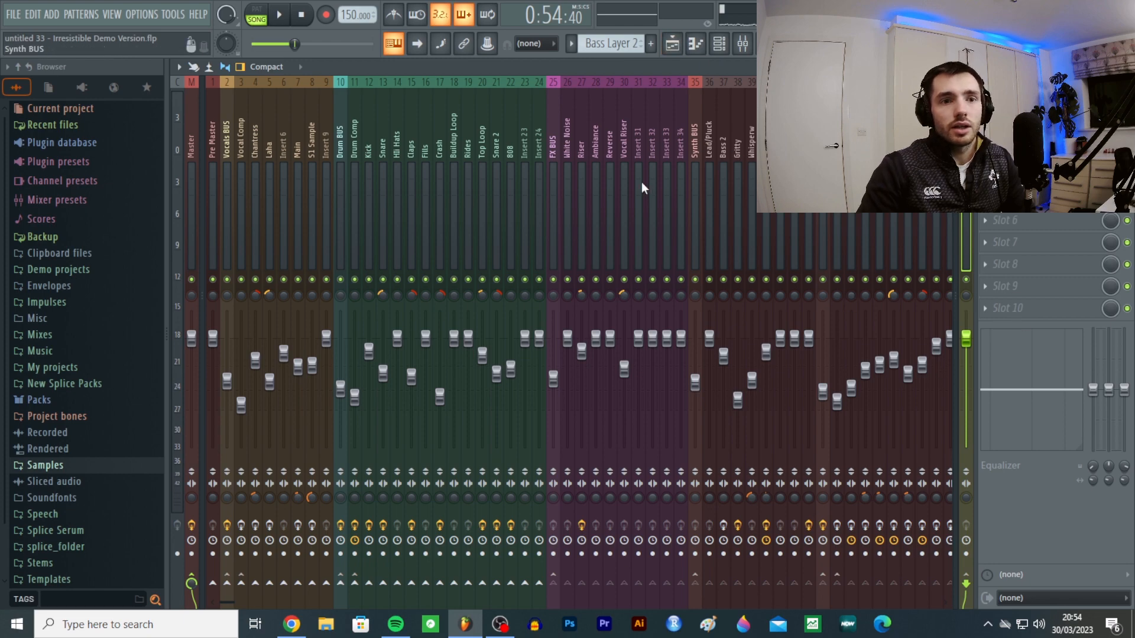
- Return to the playlist and examine the Sidechain track's volume automation clips around bar 34
{"action": "left_click", "coordinate": [674, 46]}
{"action": "scroll", "coordinate": [615, 250], "scroll_direction": "down", "scroll_amount": 8}
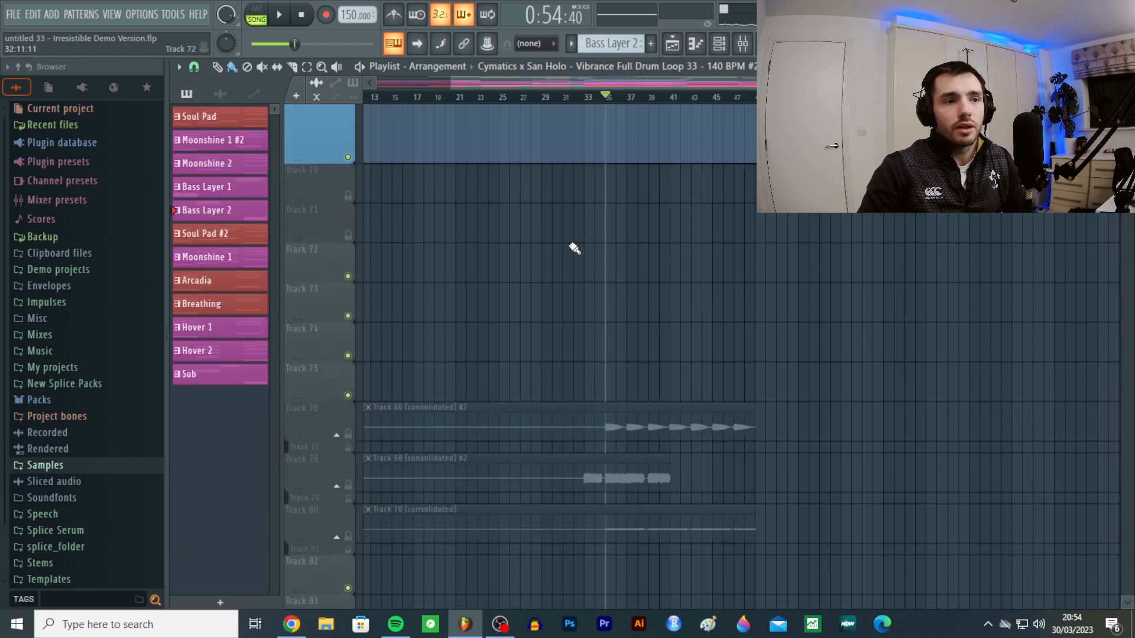
{"action": "scroll", "coordinate": [571, 243], "scroll_direction": "up", "scroll_amount": 3}
{"action": "left_click_drag", "start_coordinate": [314, 324], "coordinate": [390, 380]}
{"action": "scroll", "coordinate": [602, 344], "scroll_direction": "up", "scroll_amount": 5}
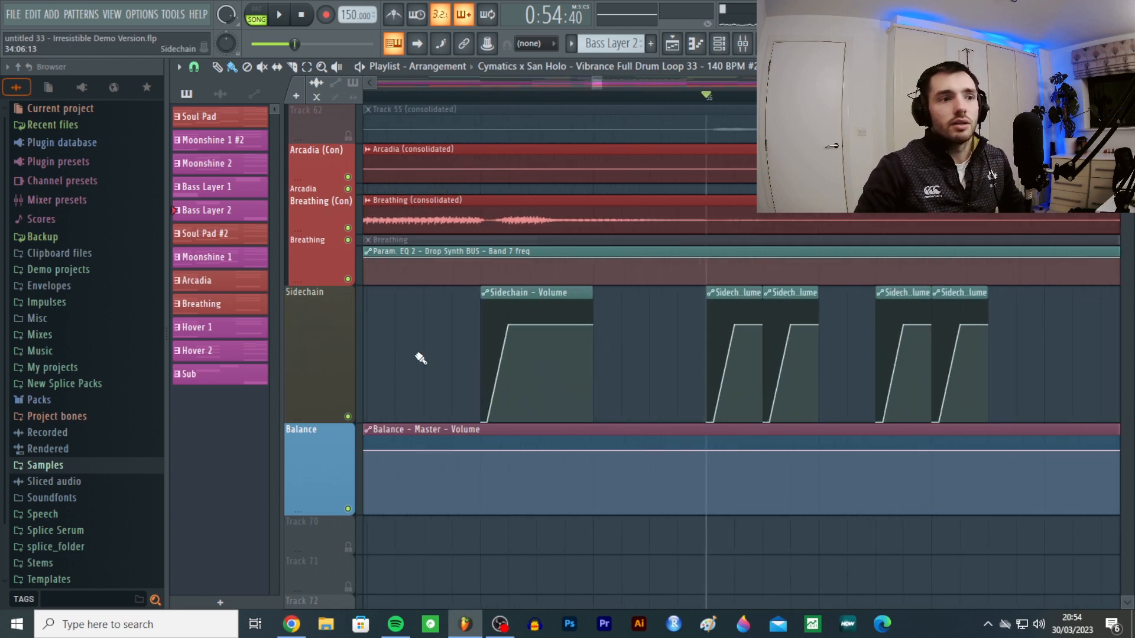
- Play the drop from the wide Sidechain volume automation clip near bar 34
{"action": "left_click", "coordinate": [484, 98]}
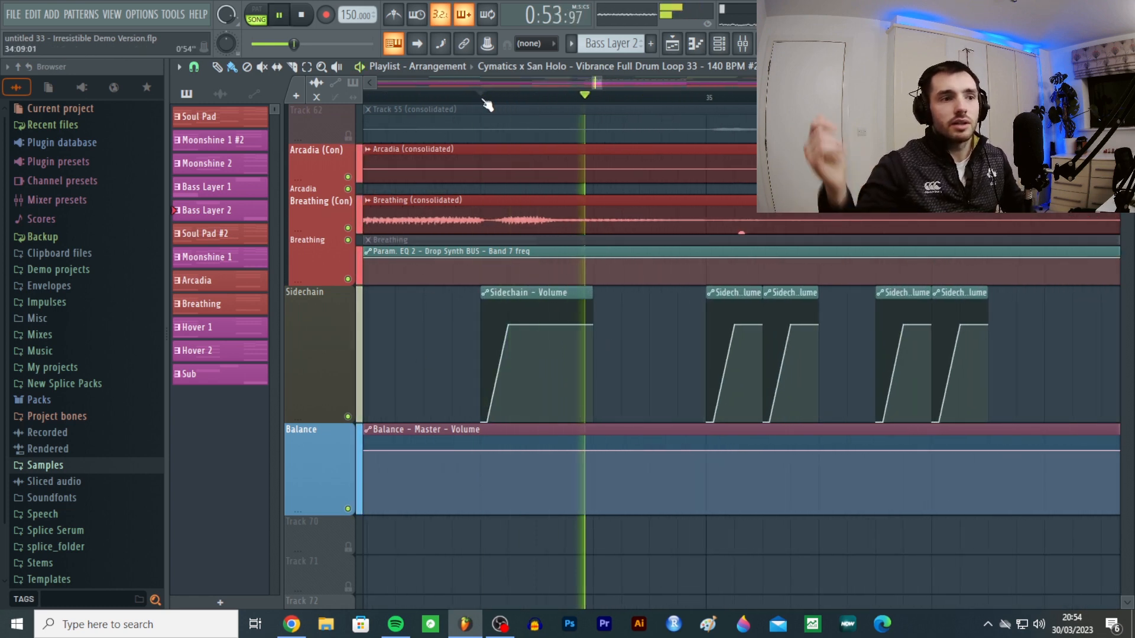
{"action": "scroll", "coordinate": [564, 229], "scroll_direction": "down", "scroll_amount": 4}
{"action": "scroll", "coordinate": [546, 248], "scroll_direction": "down", "scroll_amount": 3}
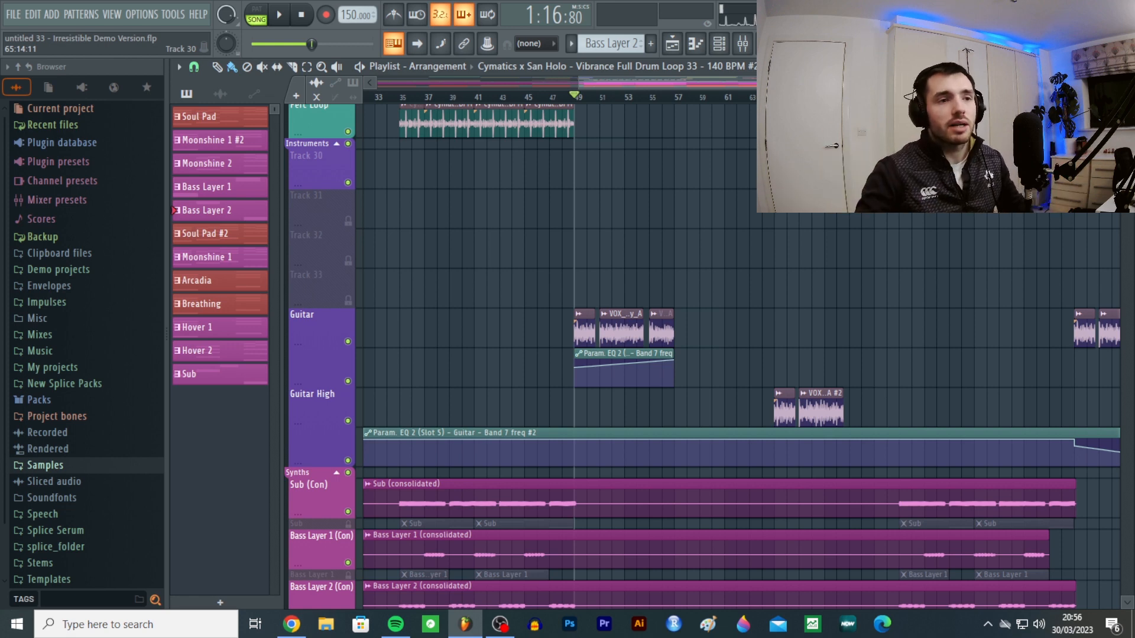
- Play the section from bar 49 with the Chantress and Hook 2 vocal clips in view
{"action": "scroll", "coordinate": [610, 271], "scroll_direction": "up", "scroll_amount": 4}
{"action": "scroll", "coordinate": [623, 264], "scroll_direction": "down", "scroll_amount": 3}
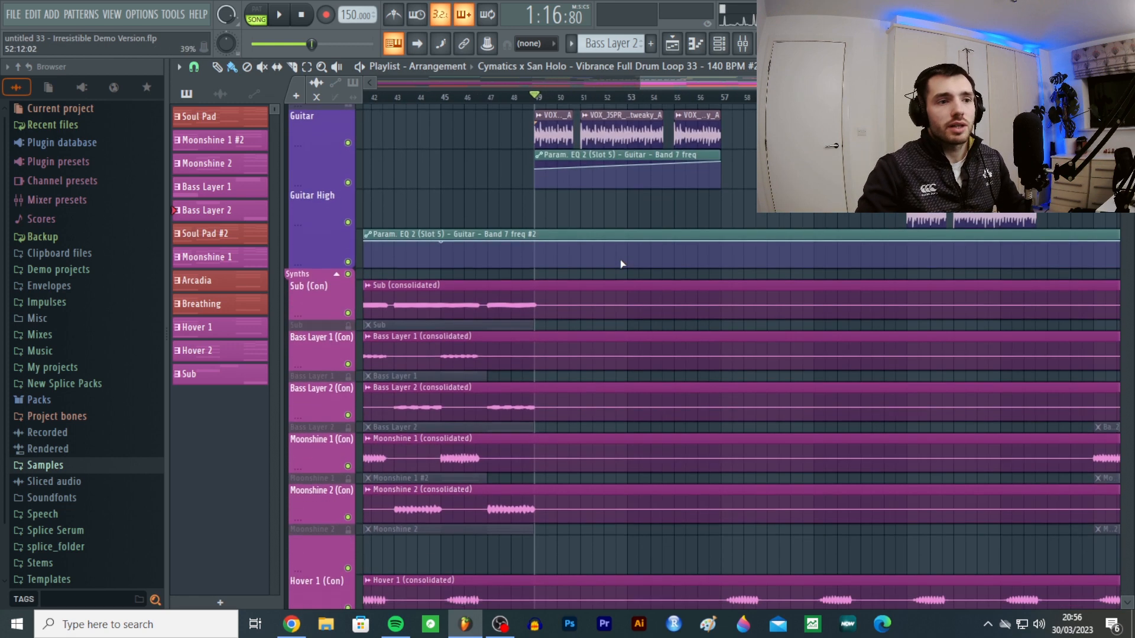
{"action": "scroll", "coordinate": [620, 260], "scroll_direction": "up", "scroll_amount": 4}
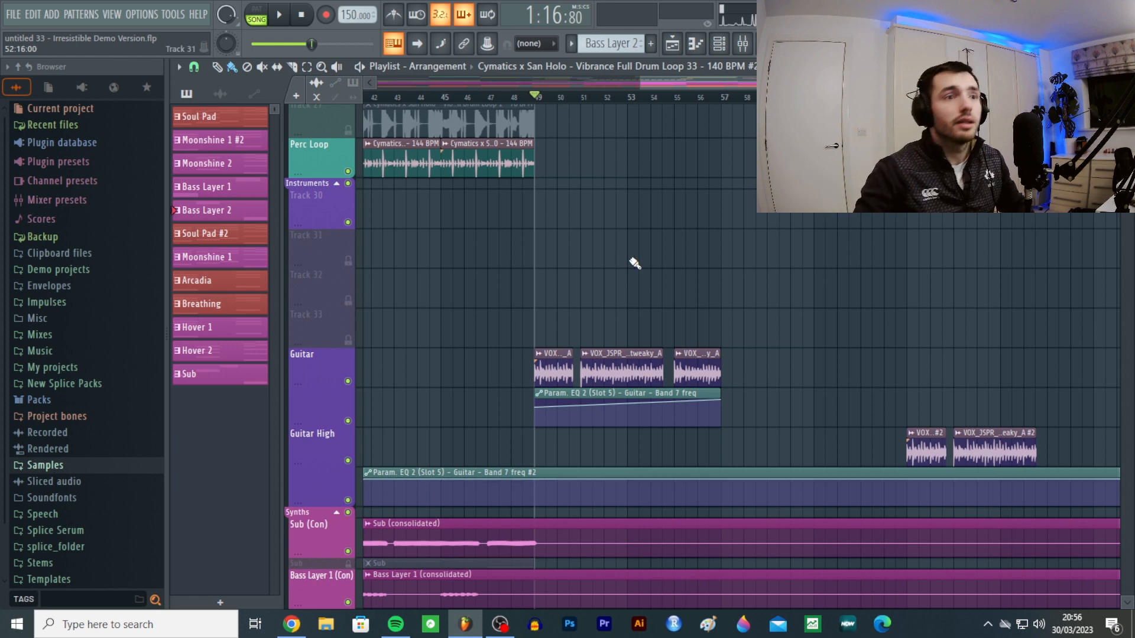
{"action": "scroll", "coordinate": [633, 262], "scroll_direction": "up", "scroll_amount": 8}
{"action": "scroll", "coordinate": [634, 263], "scroll_direction": "up", "scroll_amount": 3}
{"action": "key", "text": "space"}
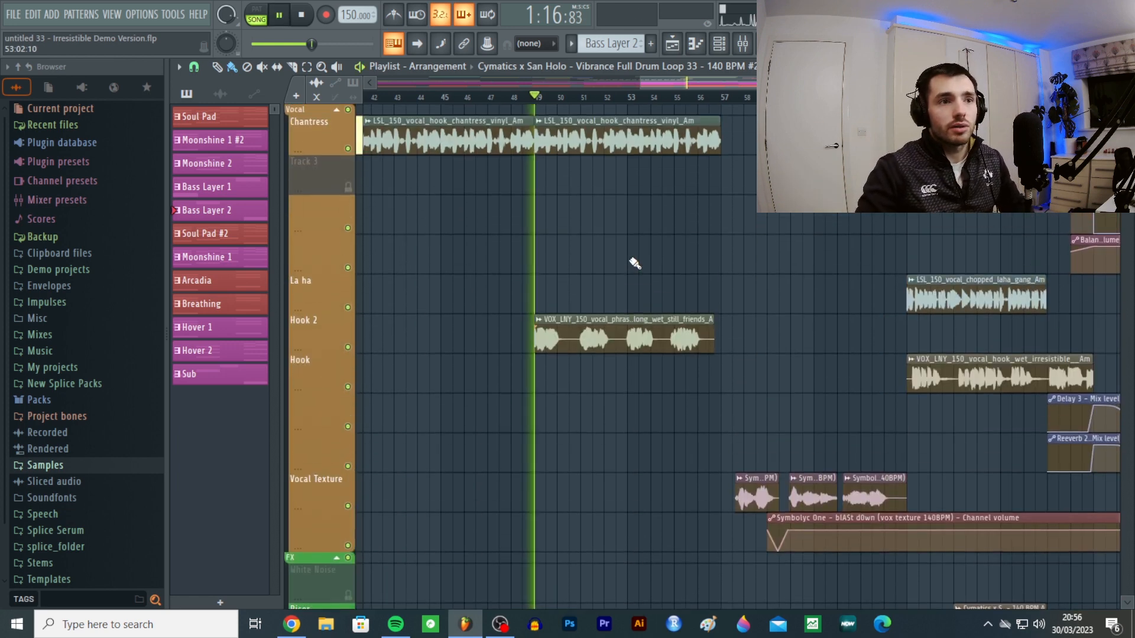
{"action": "scroll", "coordinate": [640, 201], "scroll_direction": "down", "scroll_amount": 3}
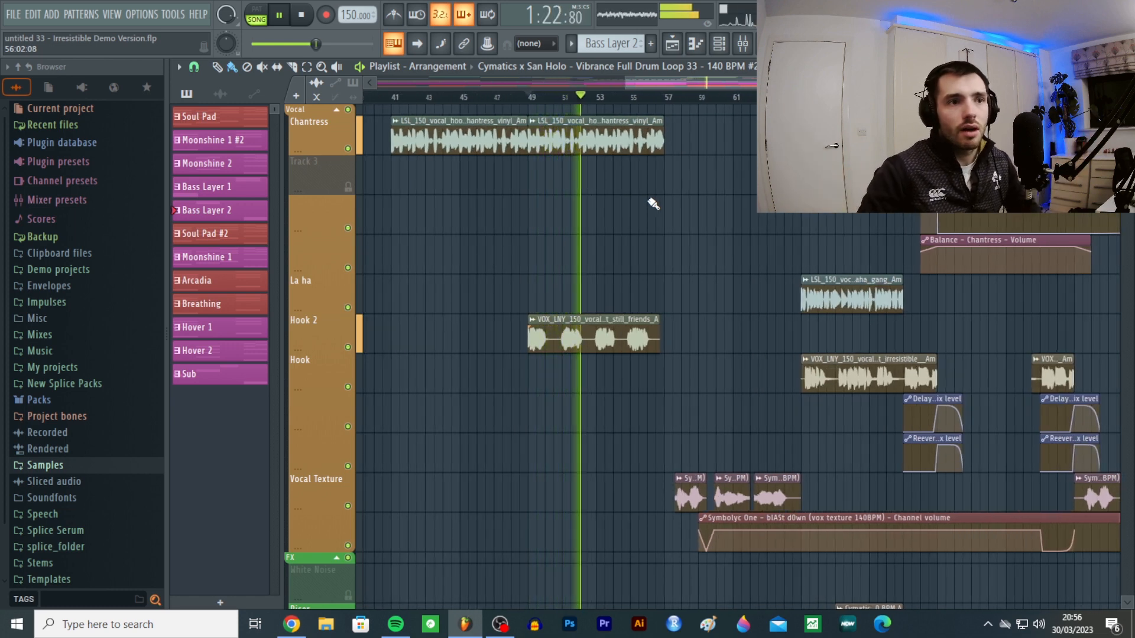
{"action": "key", "text": "space"}
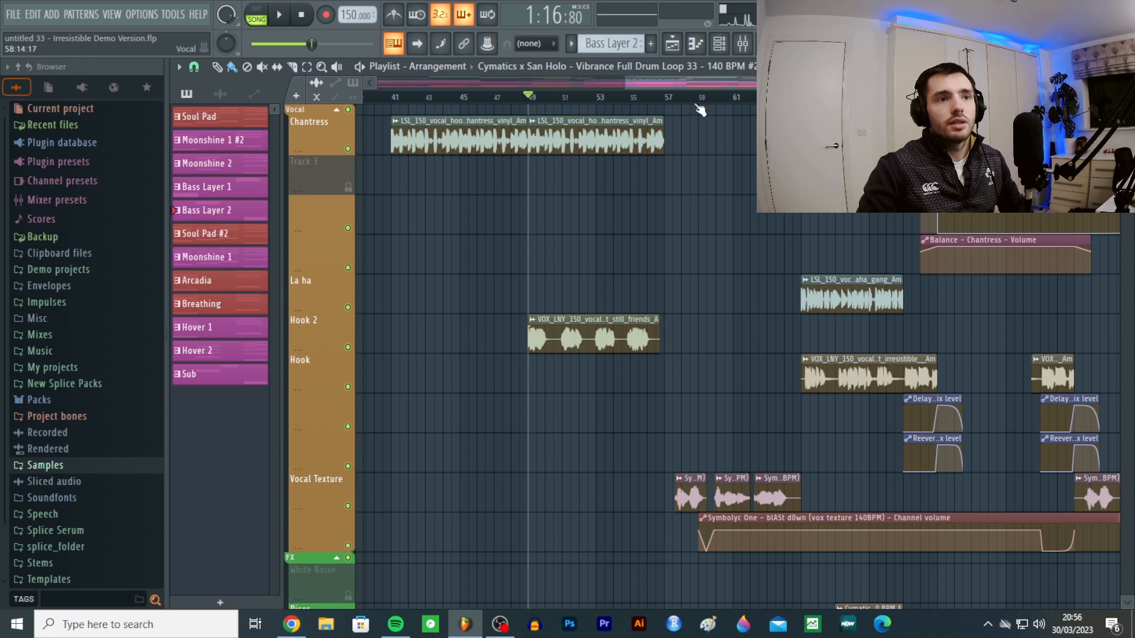
- Play the arrangement from bar 57, where the Vocal Texture clips come in
{"action": "left_click", "coordinate": [661, 98]}
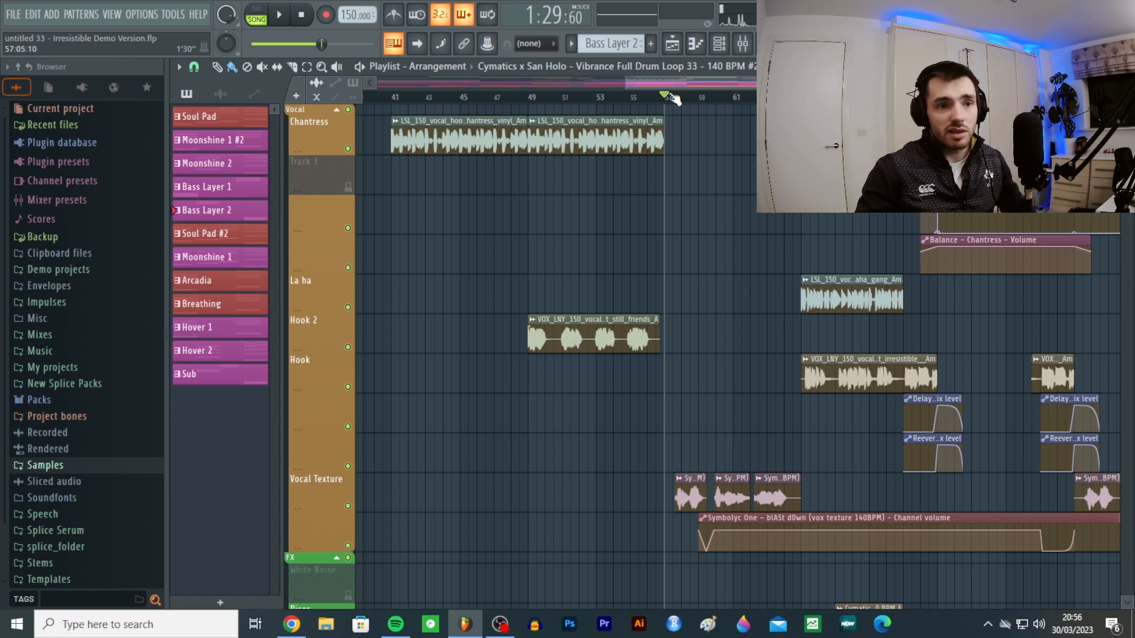
{"action": "key", "text": "space"}
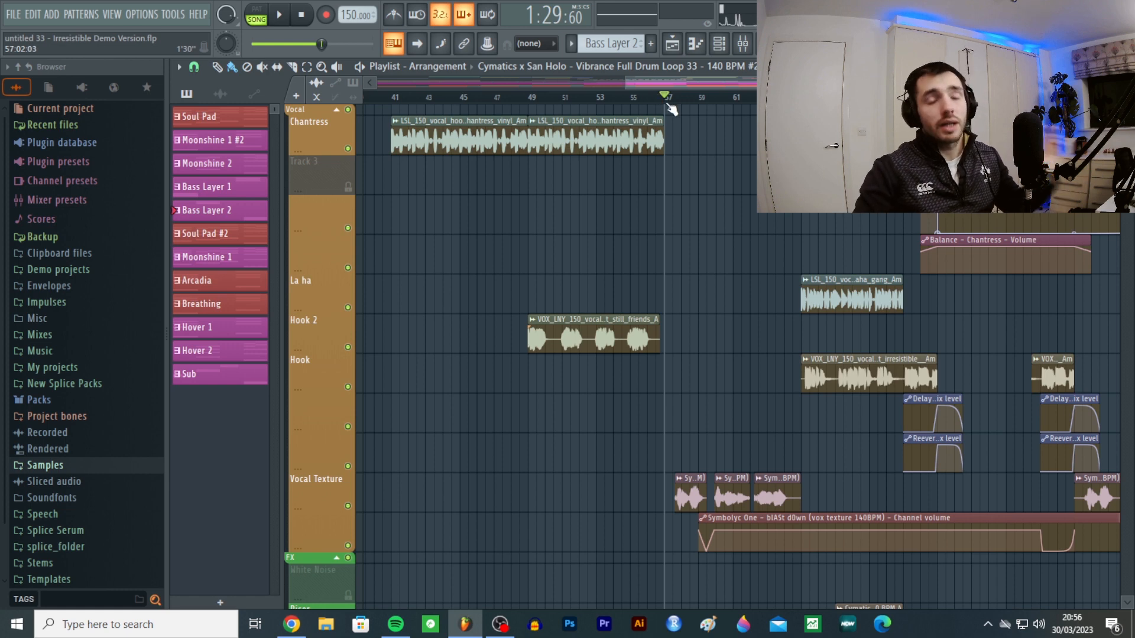
{"action": "key", "text": "space"}
{"action": "scroll", "coordinate": [787, 189], "scroll_direction": "down", "scroll_amount": 4}
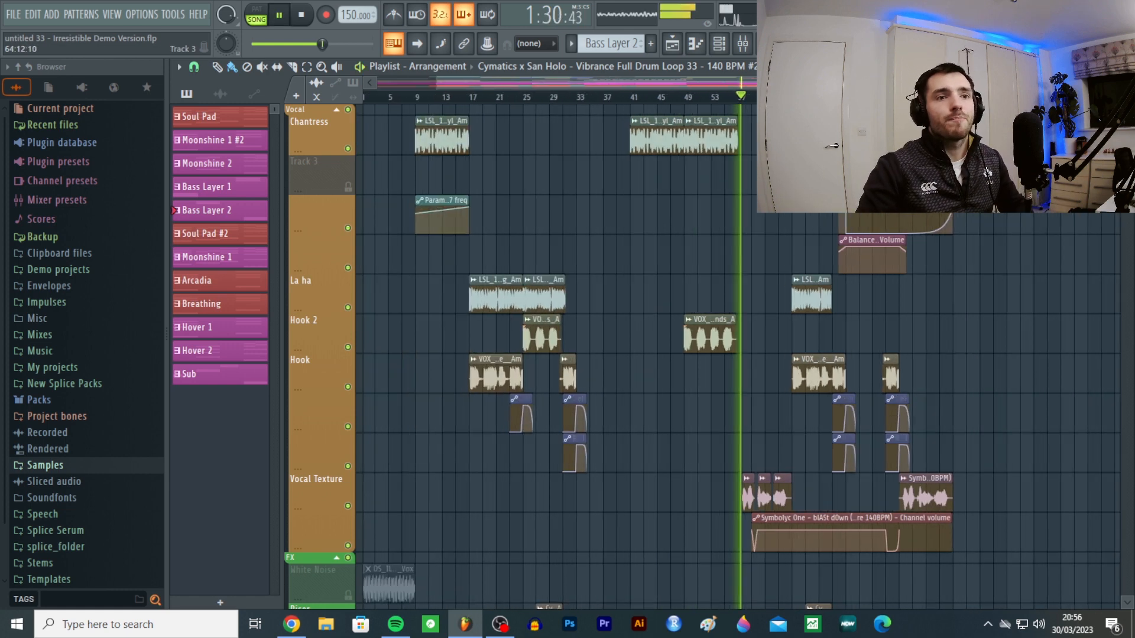
{"action": "scroll", "coordinate": [810, 216], "scroll_direction": "up", "scroll_amount": 5}
{"action": "scroll", "coordinate": [657, 216], "scroll_direction": "down", "scroll_amount": 4}
{"action": "key", "text": "space"}
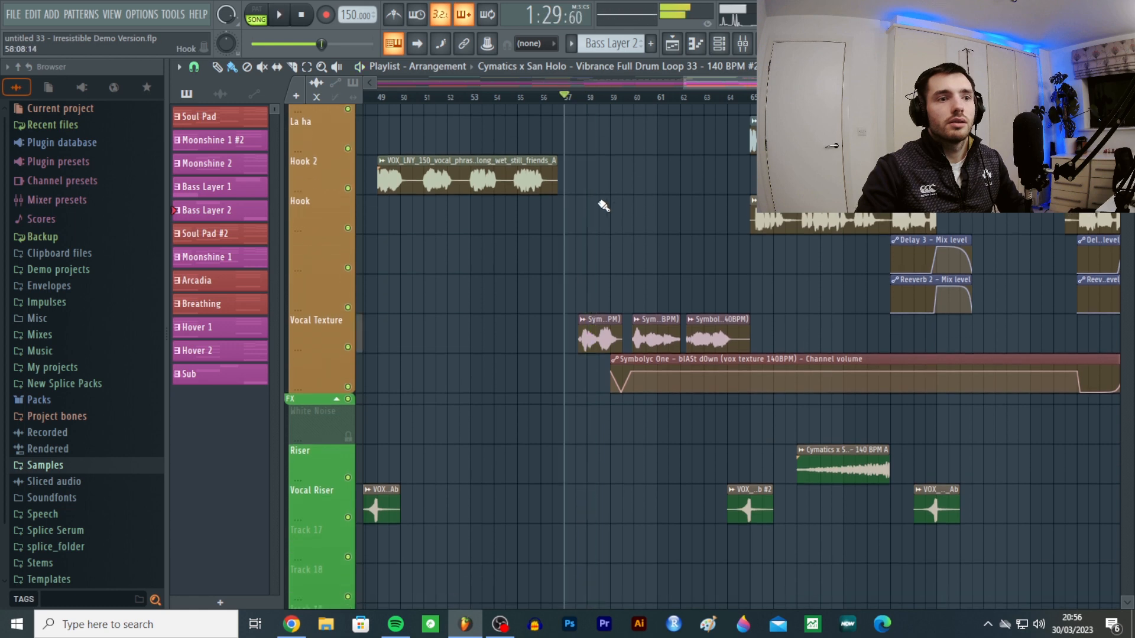
- Inspect the sample settings of the first Symbolyc One vox texture clip after bar 57, and close them
{"action": "scroll", "coordinate": [603, 222], "scroll_direction": "down", "scroll_amount": 2}
{"action": "scroll", "coordinate": [605, 218], "scroll_direction": "up", "scroll_amount": 3}
{"action": "scroll", "coordinate": [595, 140], "scroll_direction": "down", "scroll_amount": 3}
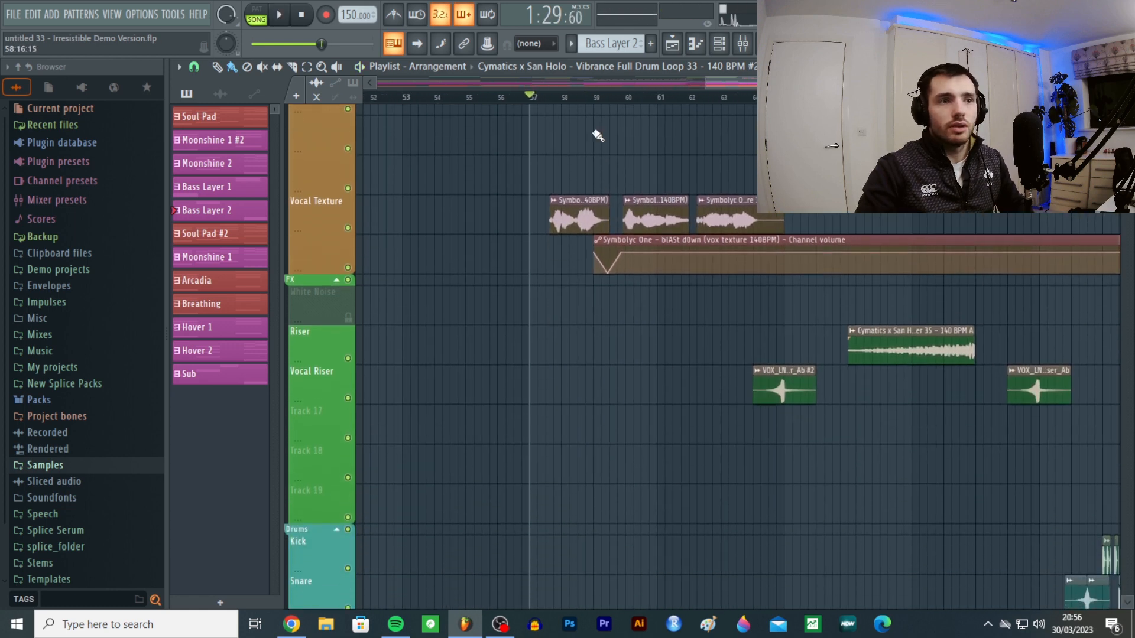
{"action": "scroll", "coordinate": [595, 140], "scroll_direction": "up", "scroll_amount": 1}
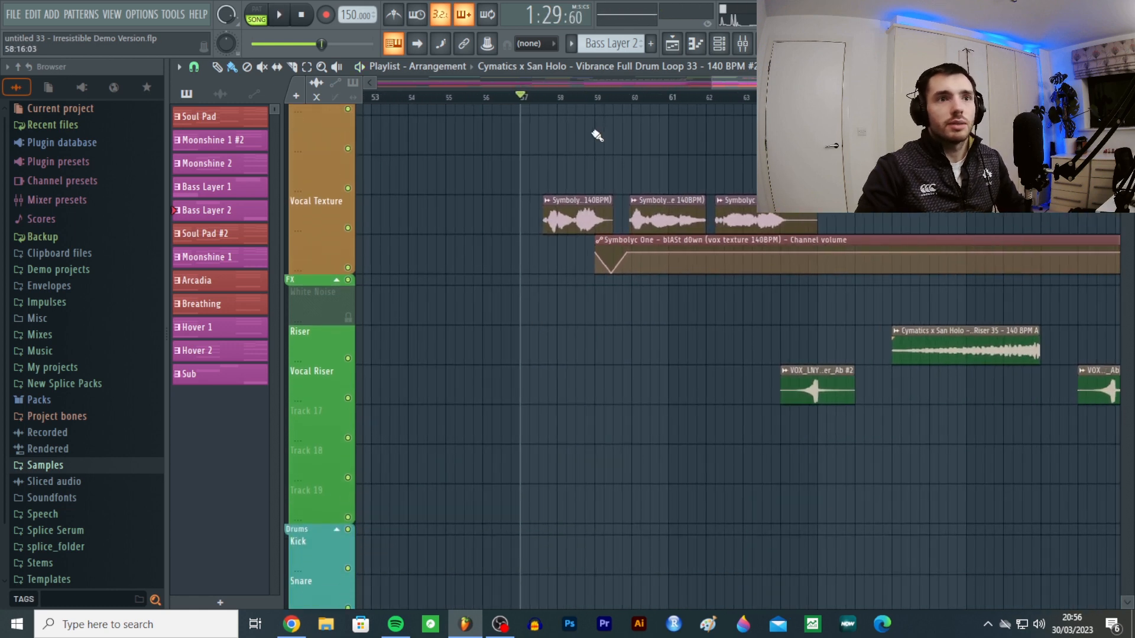
{"action": "double_click", "coordinate": [561, 200]}
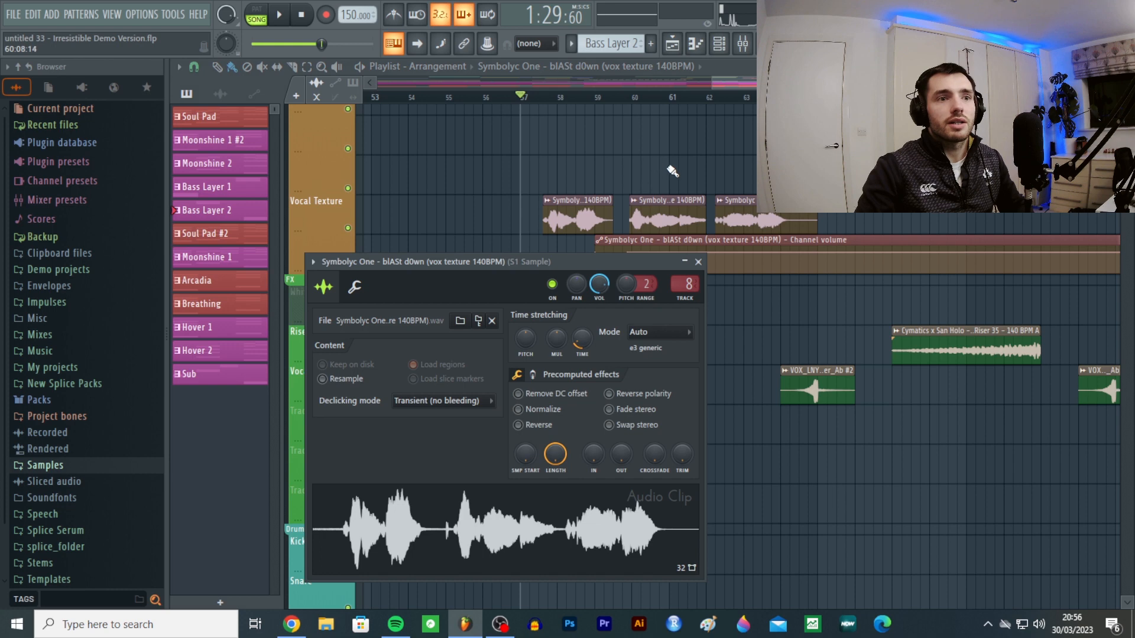
{"action": "left_click", "coordinate": [698, 262]}
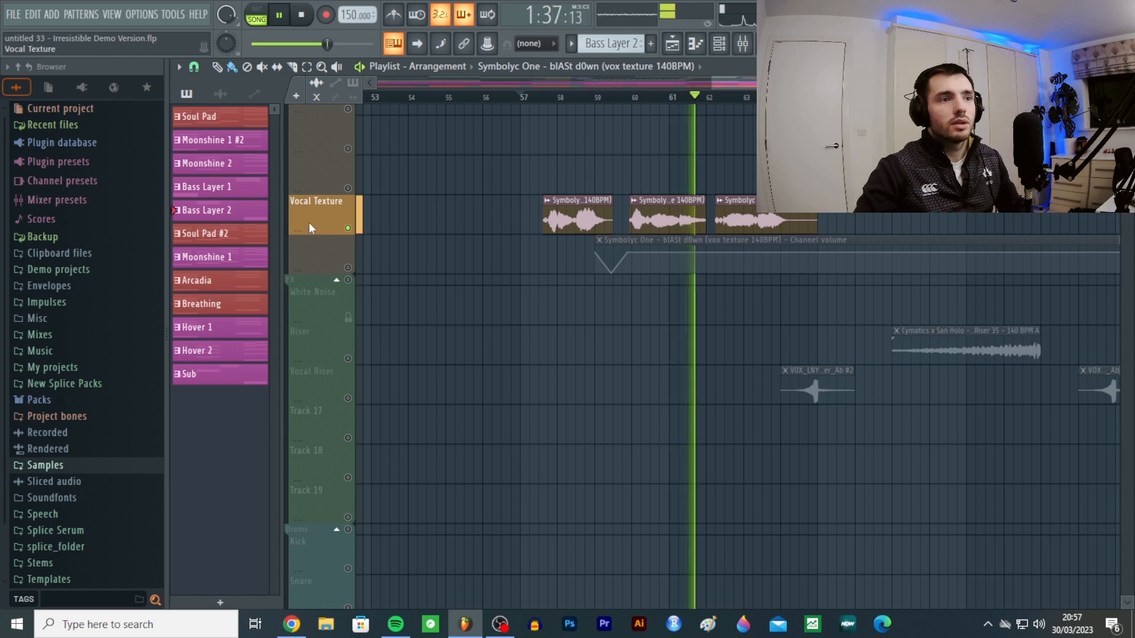
- Finish auditioning the soloed Vocal Texture track from bar 57 and restore all tracks
{"action": "key", "text": "space"}
{"action": "right_click", "coordinate": [348, 228]}
{"action": "scroll", "coordinate": [734, 178], "scroll_direction": "down", "scroll_amount": 3}
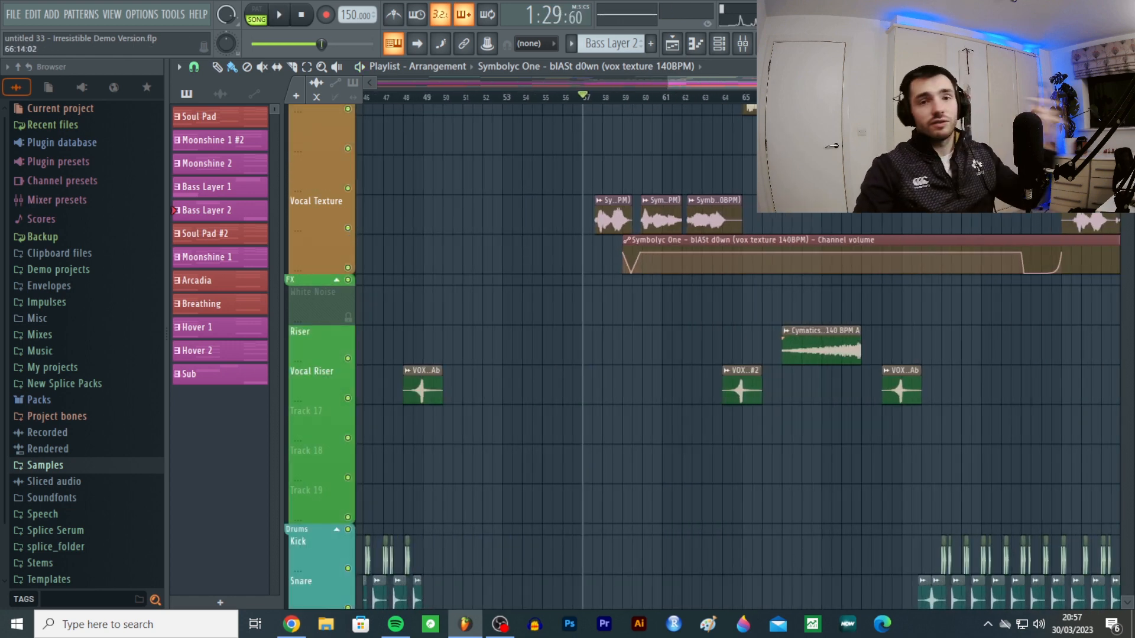
- Cue the song at bar 65 and examine the second build-up's vocal, delay, reverb and riser clips
{"action": "left_click", "coordinate": [715, 97]}
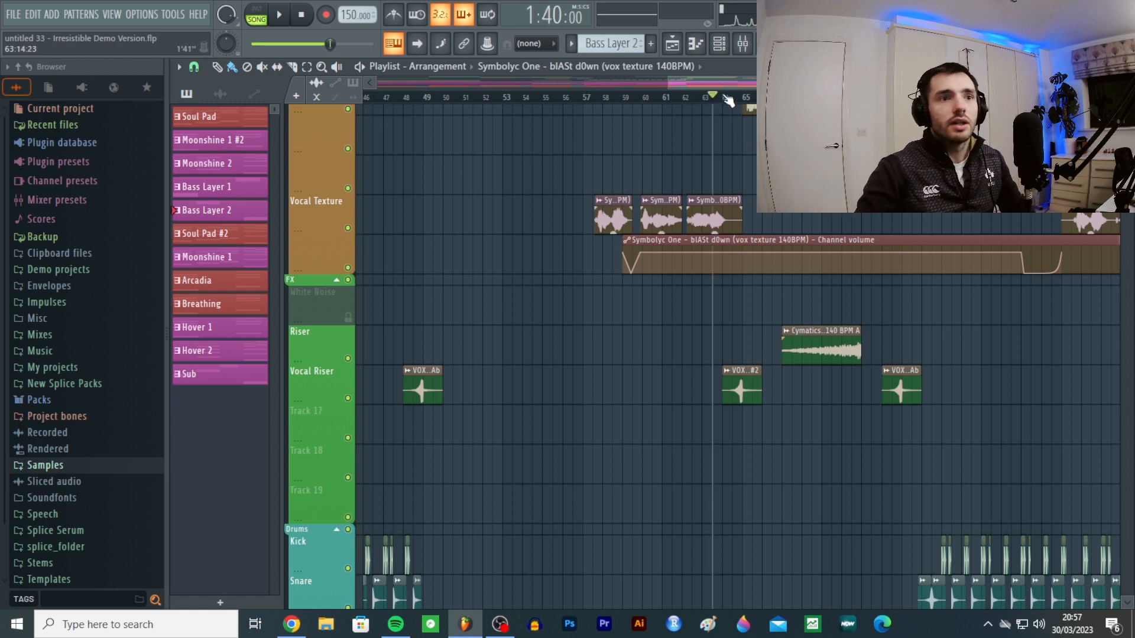
{"action": "left_click", "coordinate": [743, 97]}
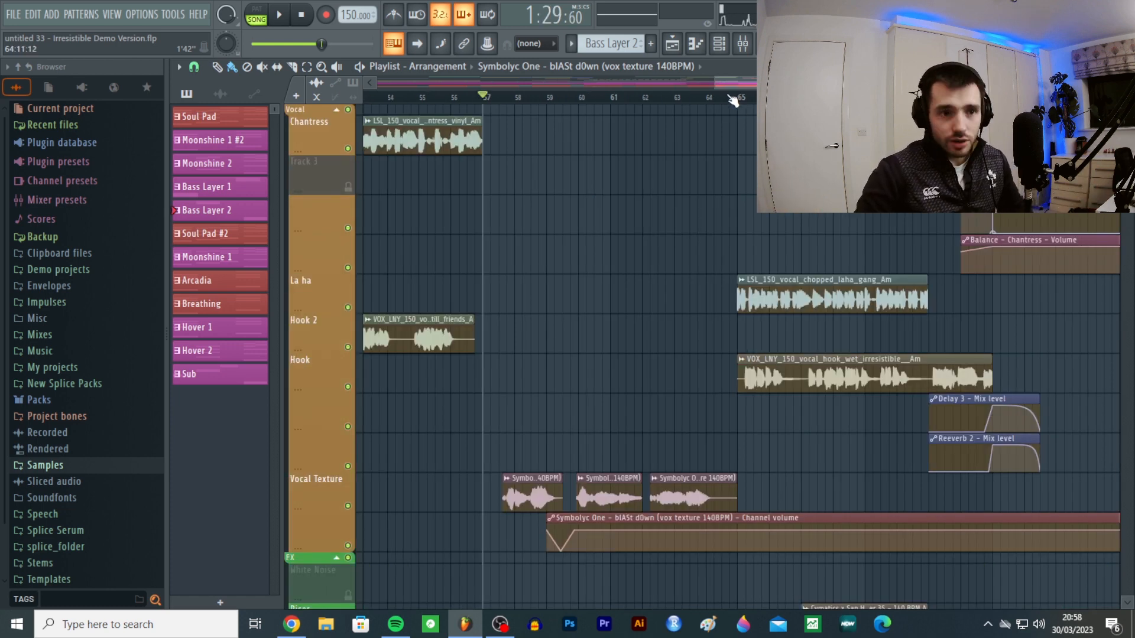
{"action": "left_click", "coordinate": [724, 97]}
{"action": "scroll", "coordinate": [727, 97], "scroll_direction": "down", "scroll_amount": 4}
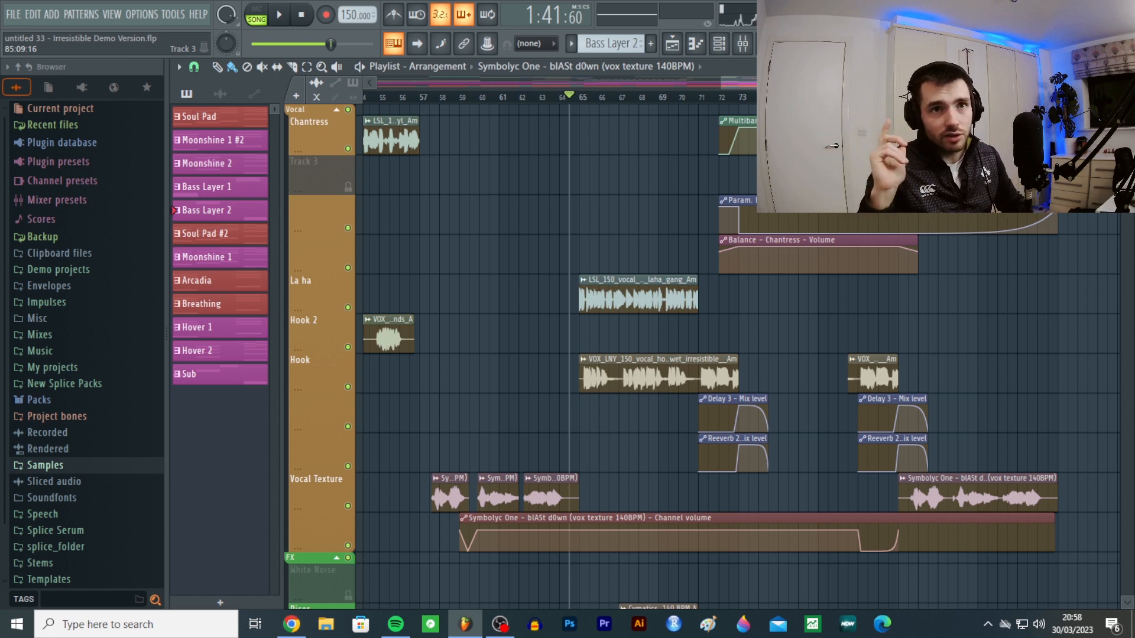
{"action": "left_click", "coordinate": [588, 98]}
{"action": "scroll", "coordinate": [486, 211], "scroll_direction": "down", "scroll_amount": 5}
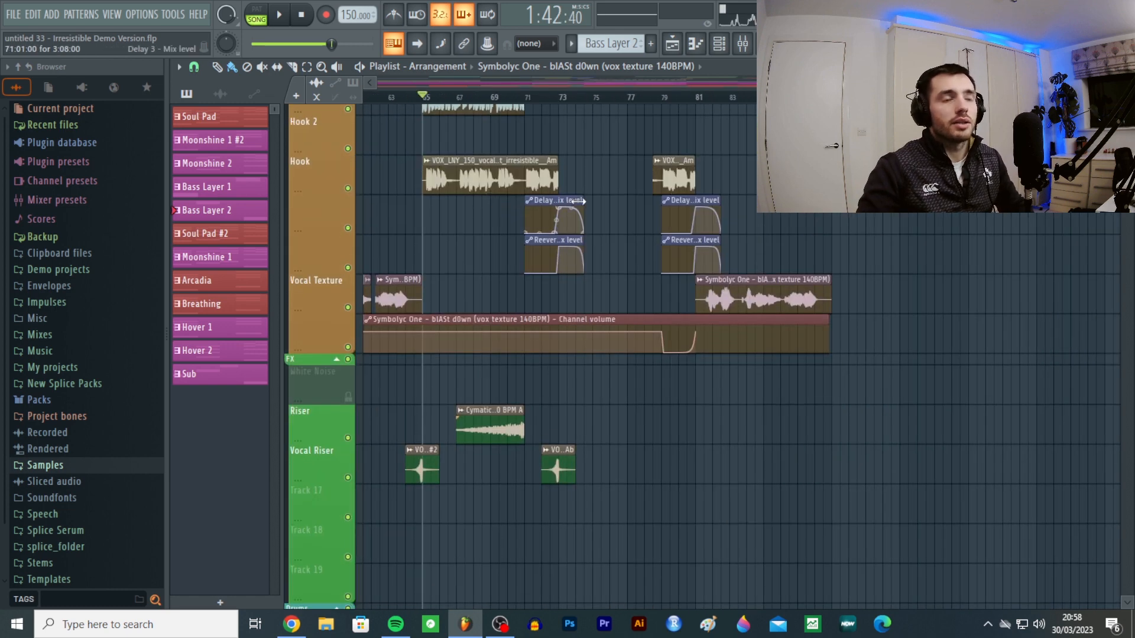
{"action": "scroll", "coordinate": [885, 236], "scroll_direction": "right", "scroll_amount": 3}
{"action": "scroll", "coordinate": [885, 237], "scroll_direction": "up", "scroll_amount": 3}
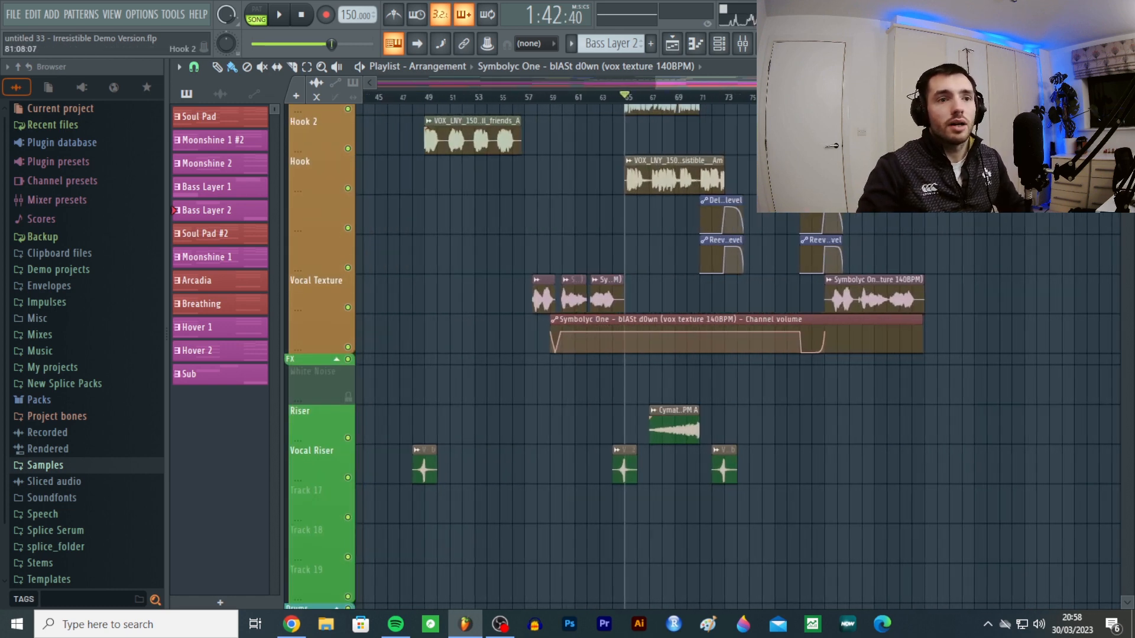
{"action": "scroll", "coordinate": [945, 177], "scroll_direction": "up", "scroll_amount": 4}
- Audition the Vocal Texture track soloed from bar 81, and restore all tracks
{"action": "left_click", "coordinate": [667, 94]}
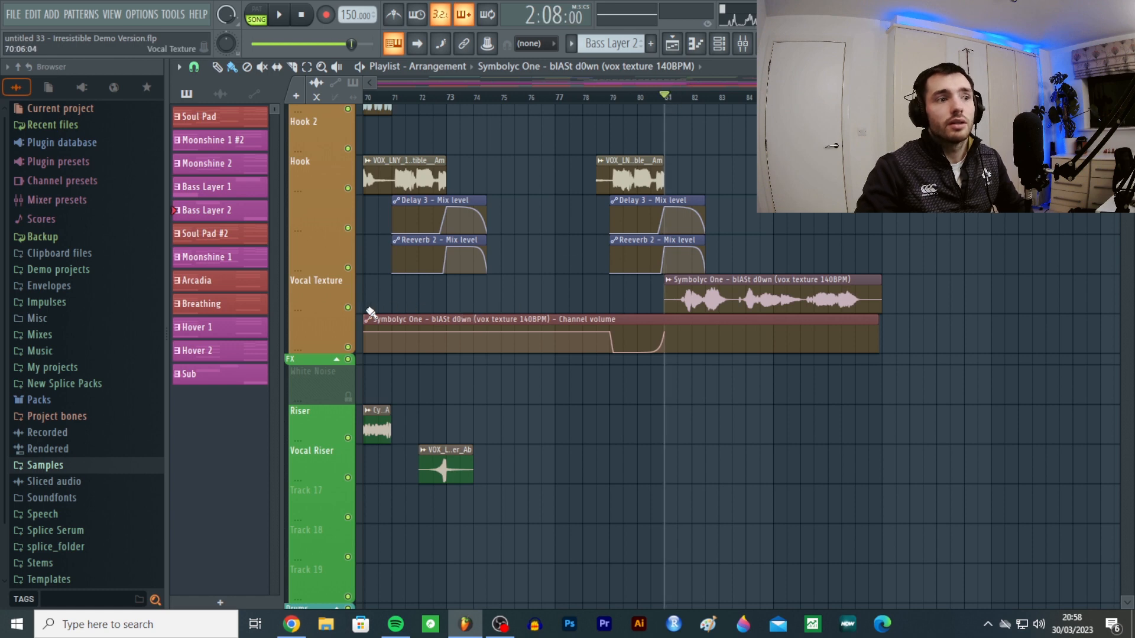
{"action": "key", "text": "space"}
{"action": "right_click", "coordinate": [349, 308]}
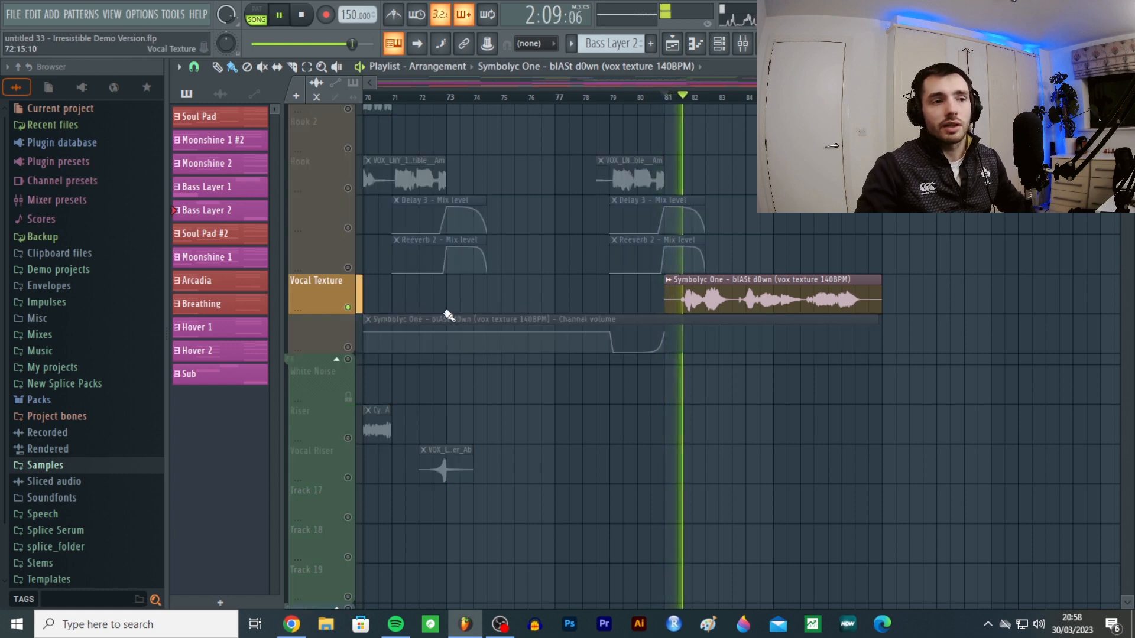
{"action": "key", "text": "space"}
{"action": "right_click", "coordinate": [349, 307]}
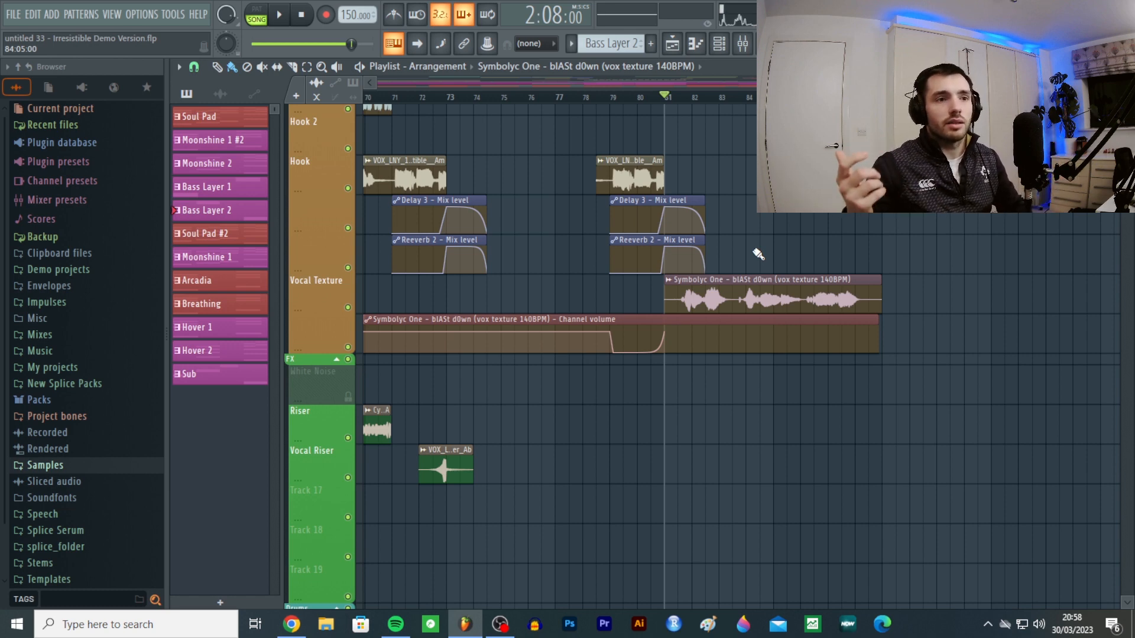
- Play the outro twice from bar 81 with all tracks active
{"action": "key", "text": "space"}
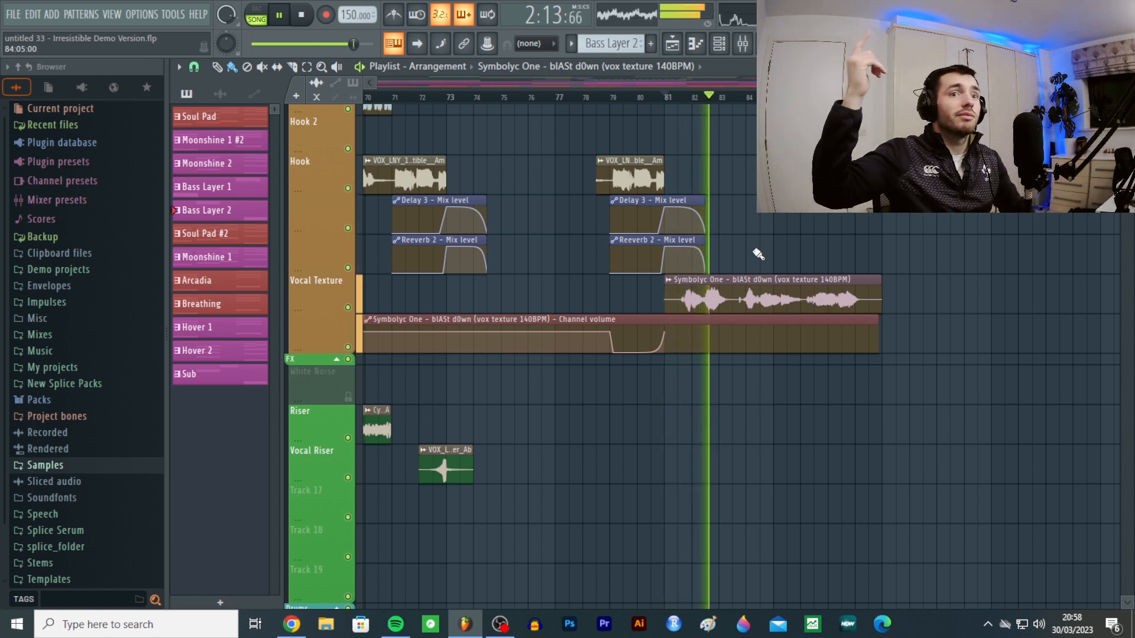
{"action": "key", "text": "space"}
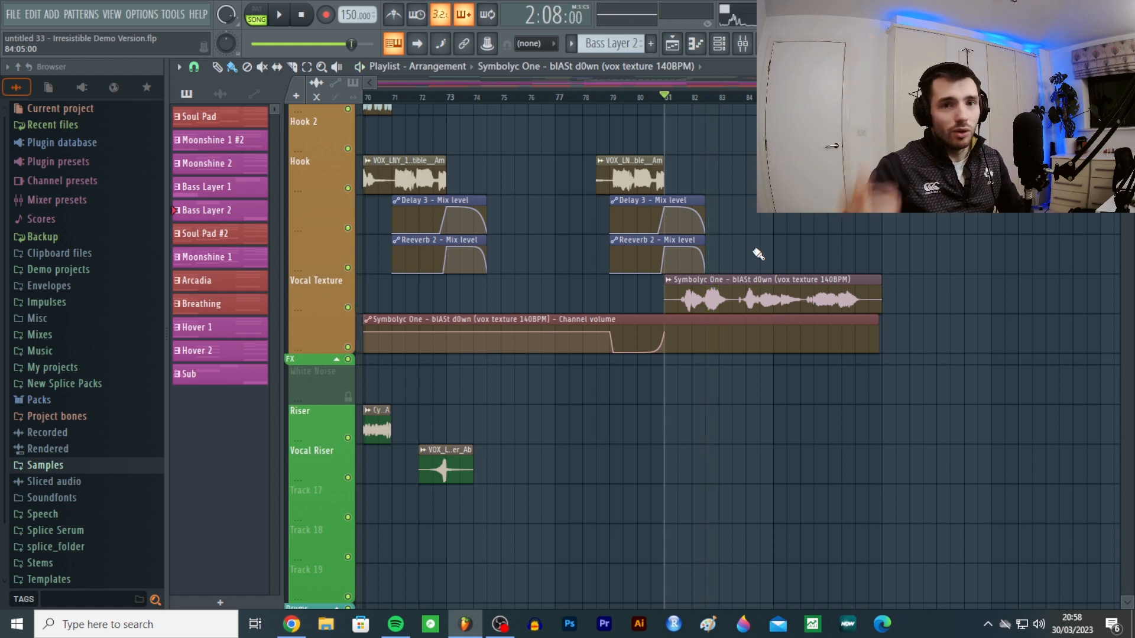
{"action": "key", "text": "space"}
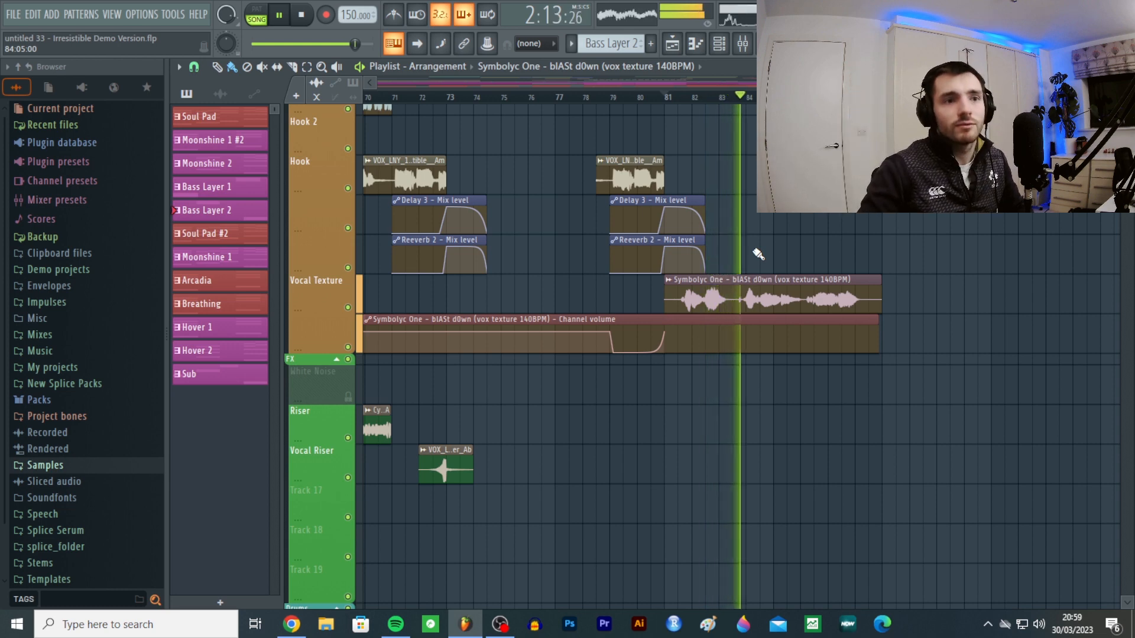
{"action": "key", "text": "space"}
- Look through the outro's clips and automation across the Vocal, Drums, Instruments, Synths and Drop Synths groups
{"action": "scroll", "coordinate": [886, 239], "scroll_direction": "down", "scroll_amount": 2}
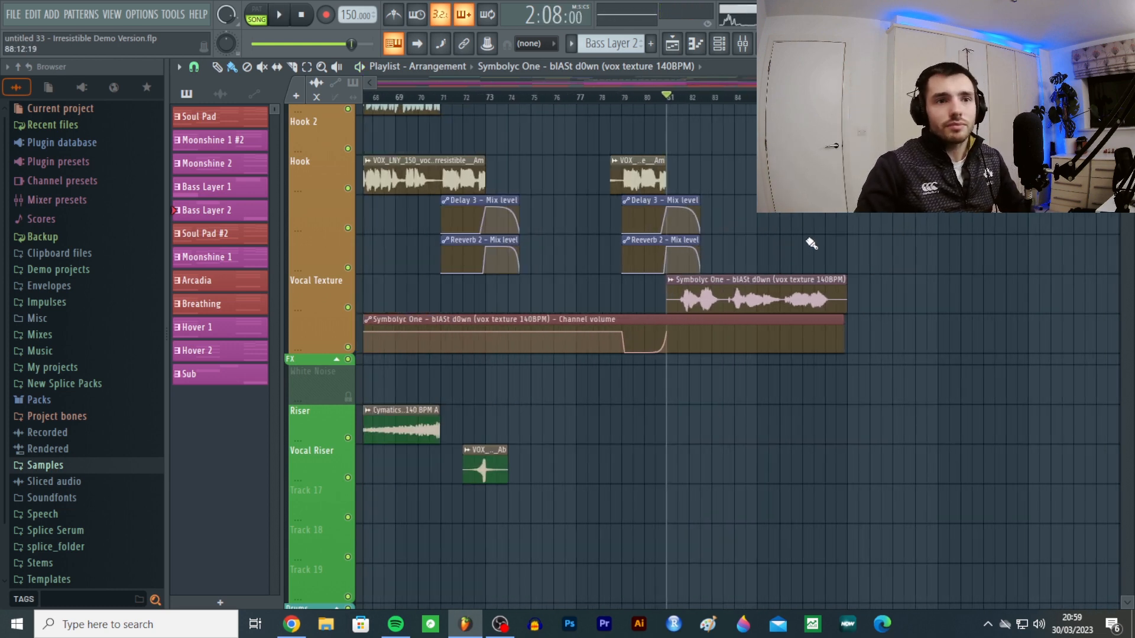
{"action": "scroll", "coordinate": [679, 177], "scroll_direction": "up", "scroll_amount": 3}
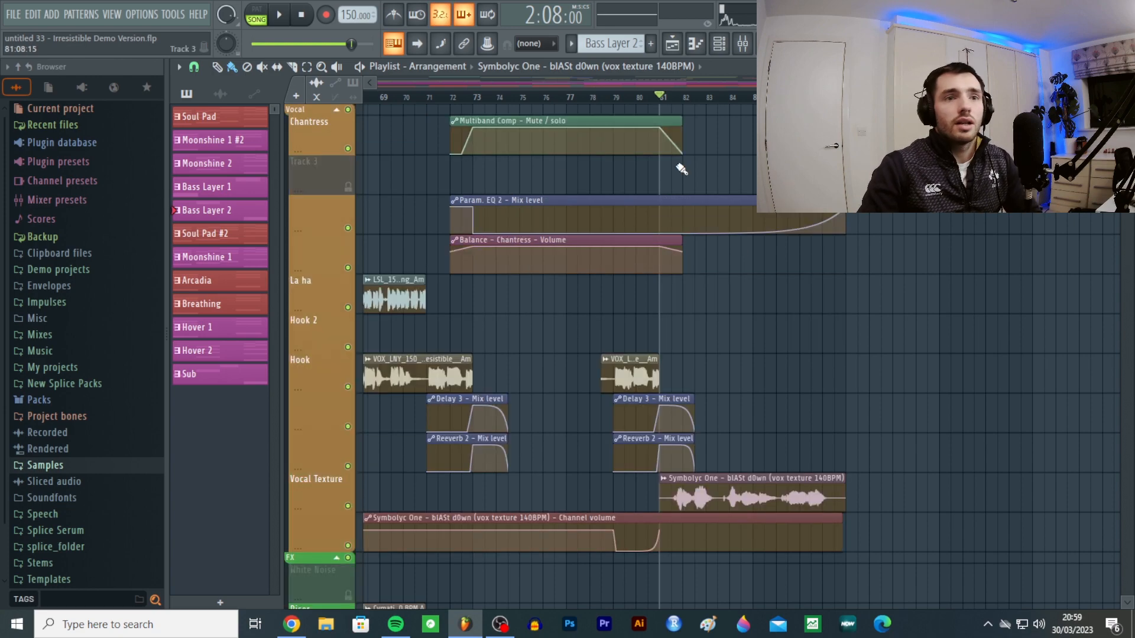
{"action": "scroll", "coordinate": [929, 296], "scroll_direction": "down", "scroll_amount": 3}
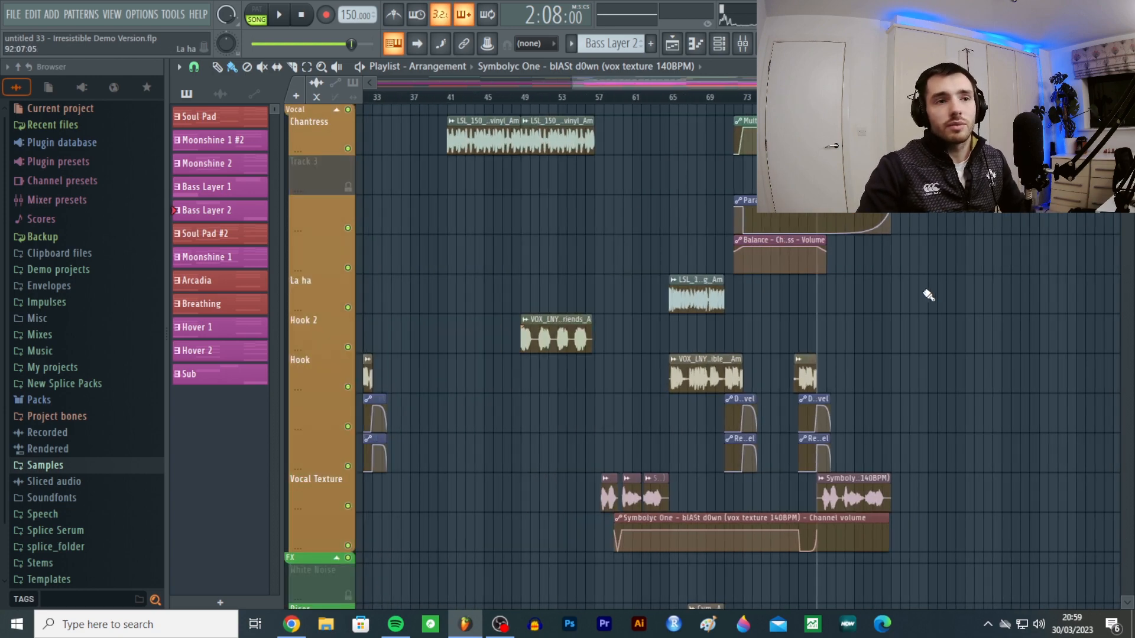
{"action": "scroll", "coordinate": [982, 337], "scroll_direction": "down", "scroll_amount": 10}
{"action": "scroll", "coordinate": [1056, 312], "scroll_direction": "up", "scroll_amount": 3}
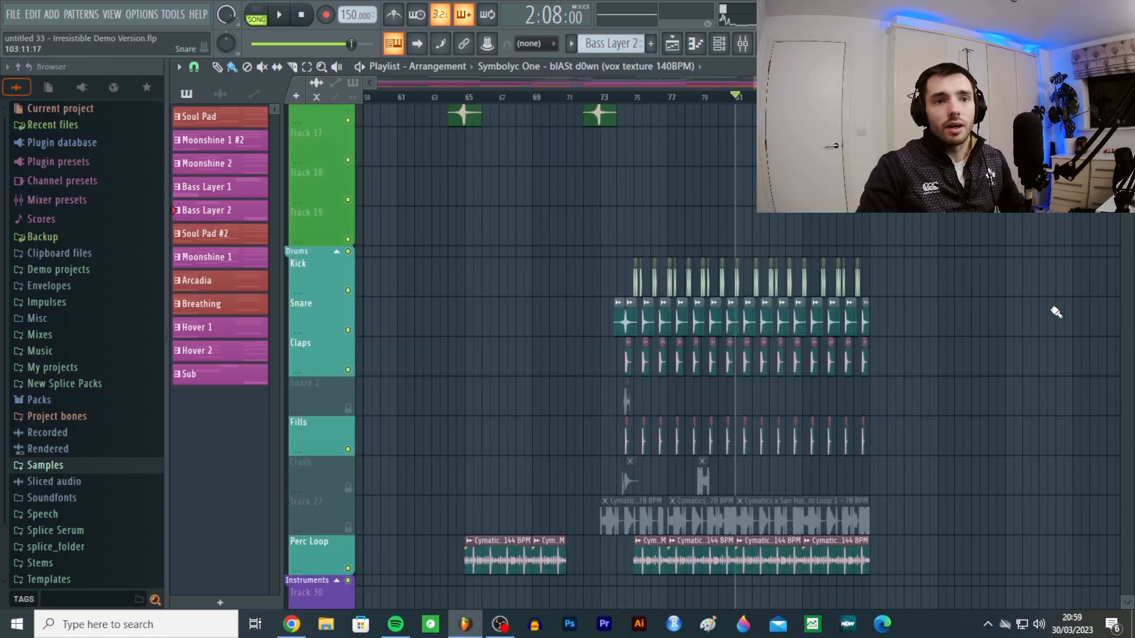
{"action": "scroll", "coordinate": [993, 314], "scroll_direction": "down", "scroll_amount": 5}
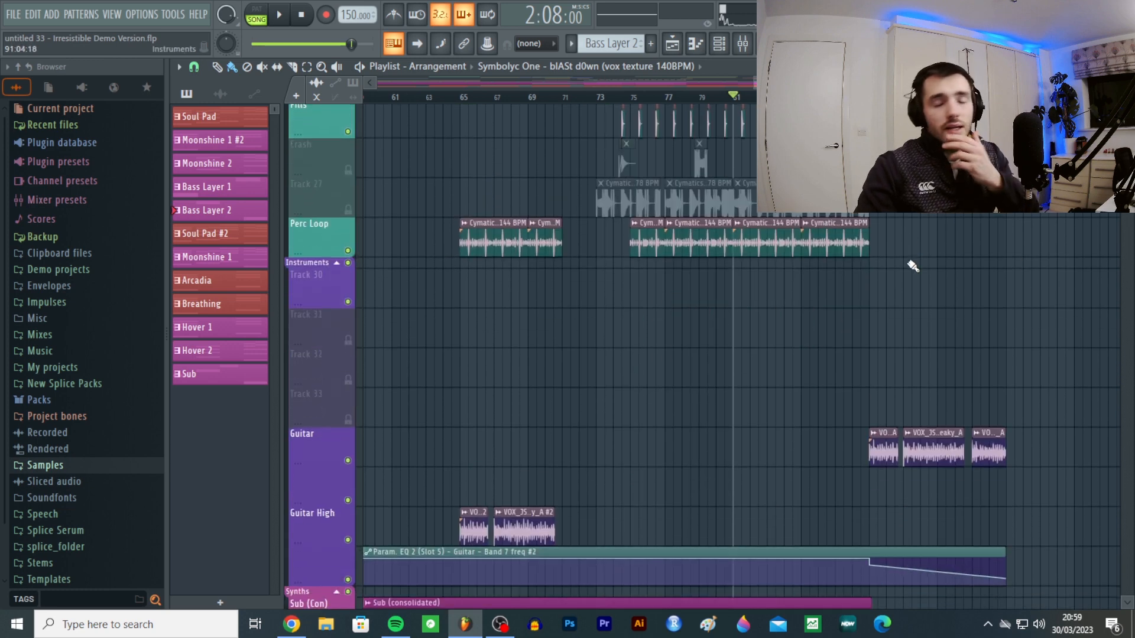
{"action": "scroll", "coordinate": [913, 266], "scroll_direction": "down", "scroll_amount": 6}
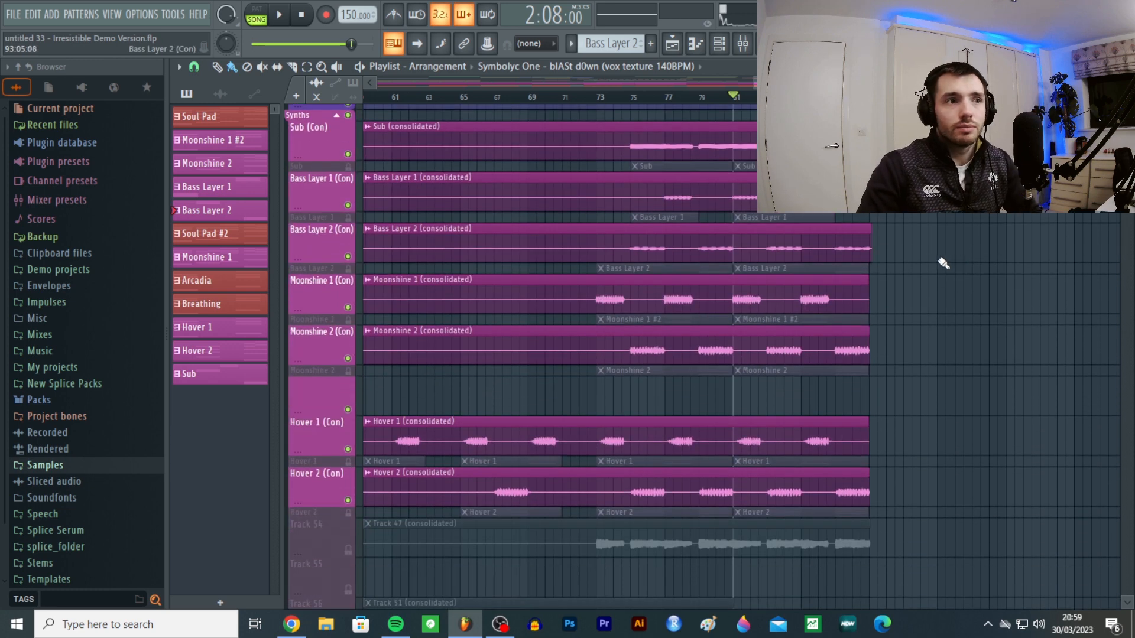
{"action": "scroll", "coordinate": [939, 264], "scroll_direction": "down", "scroll_amount": 5}
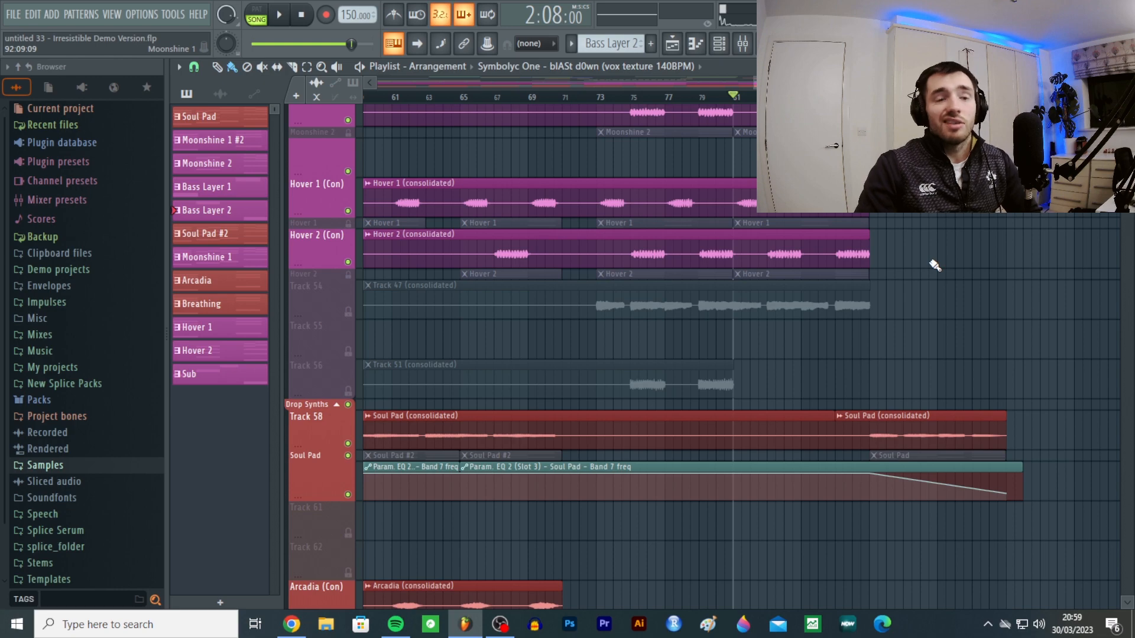
{"action": "scroll", "coordinate": [934, 265], "scroll_direction": "up", "scroll_amount": 15}
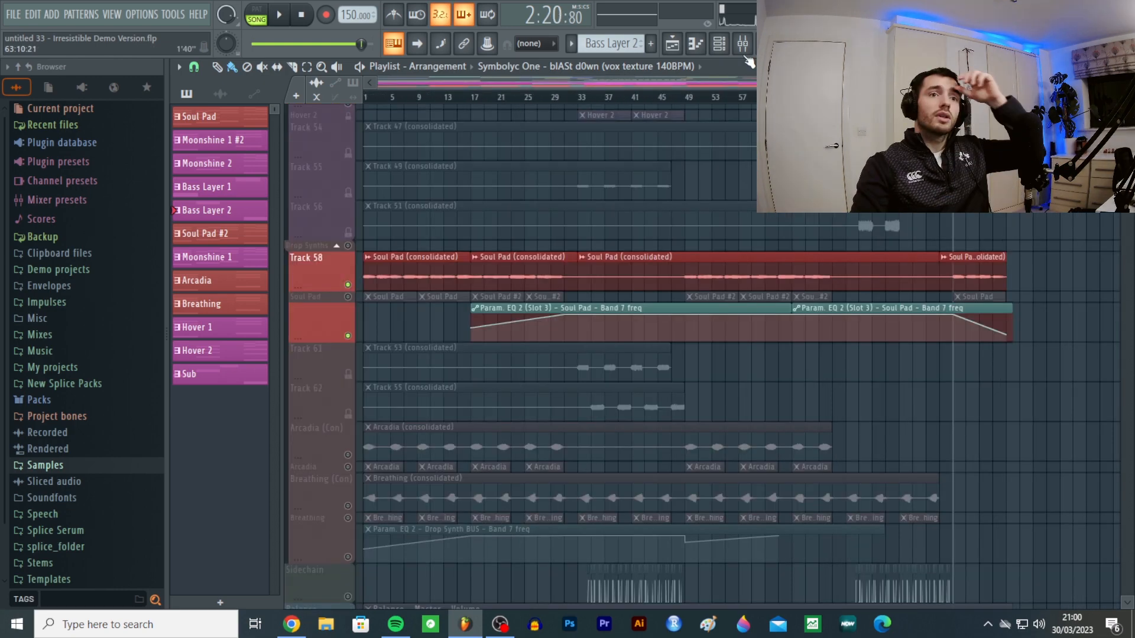
- Open the mixer and select the Kick insert followed by the Vocal Comp insert
{"action": "left_click", "coordinate": [742, 44]}
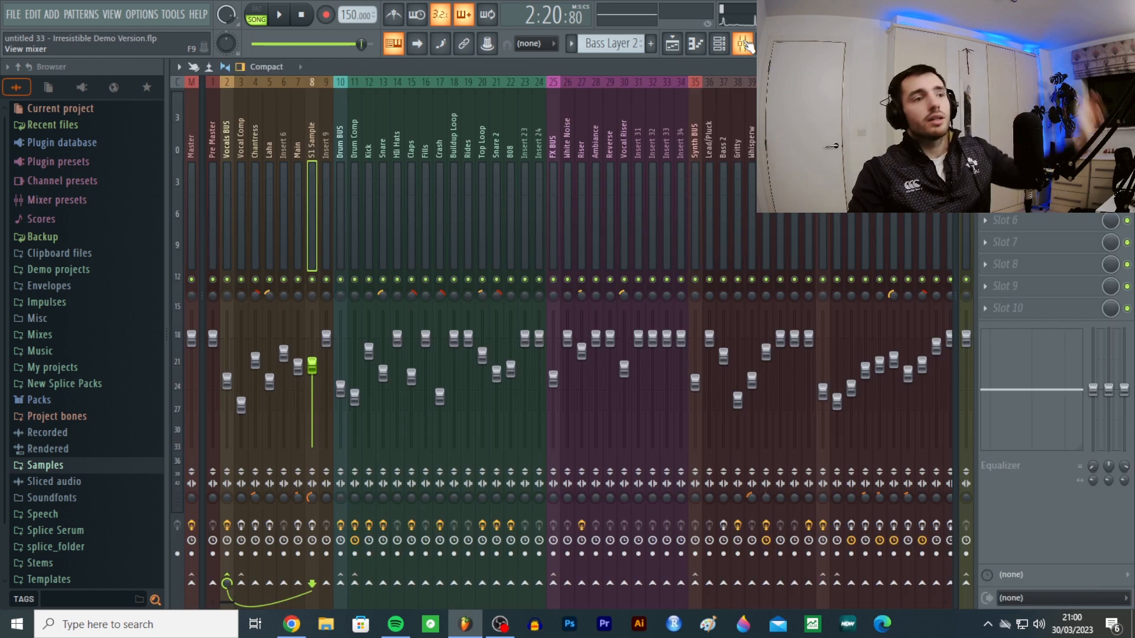
{"action": "left_click", "coordinate": [368, 140]}
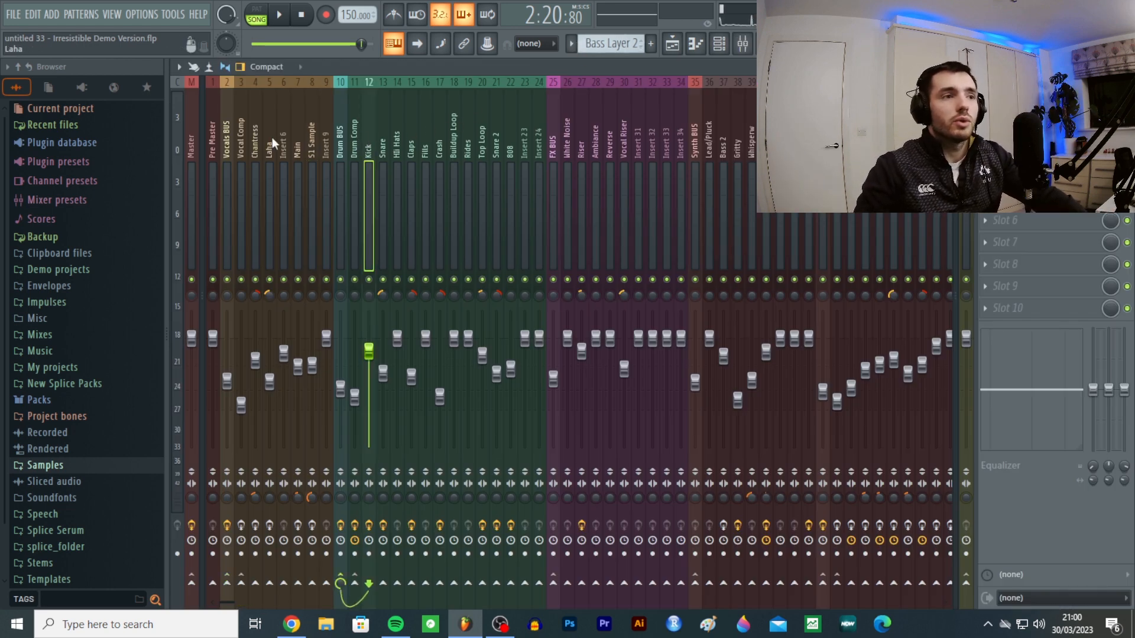
{"action": "left_click", "coordinate": [241, 138]}
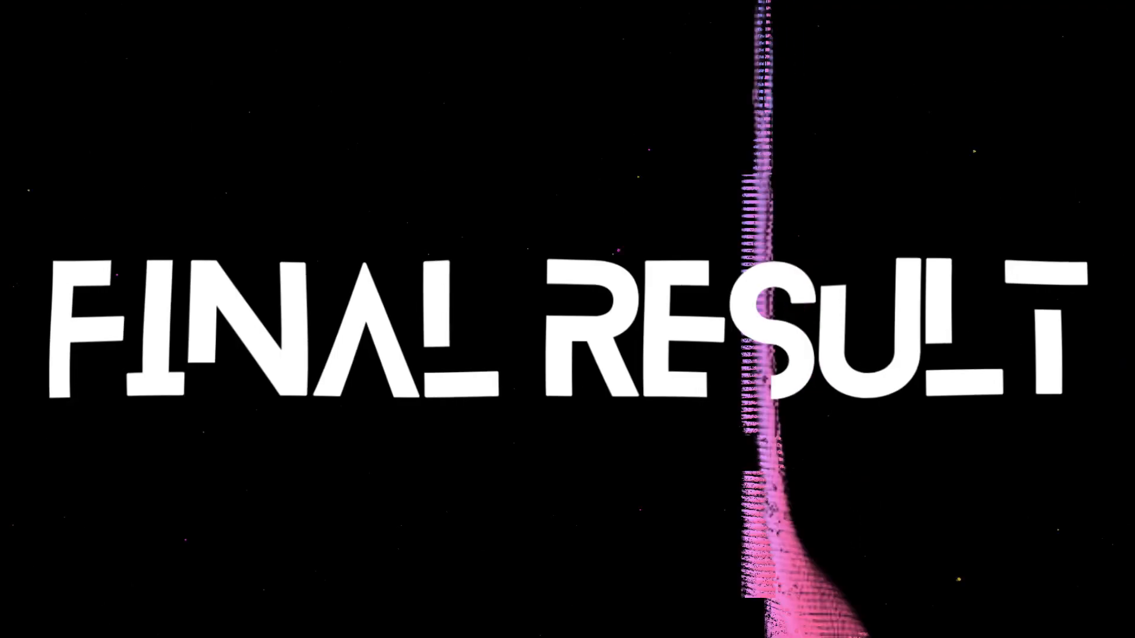